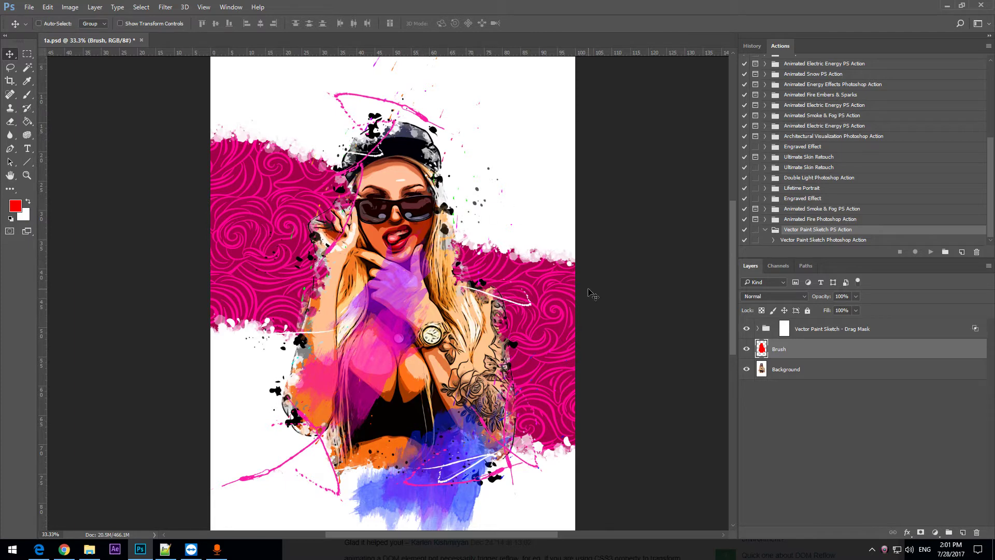
Inspect the vector-paint effect on the portrait's face up close and return to the 33.3% overview
left_click(27, 175)
left_click(395, 198)
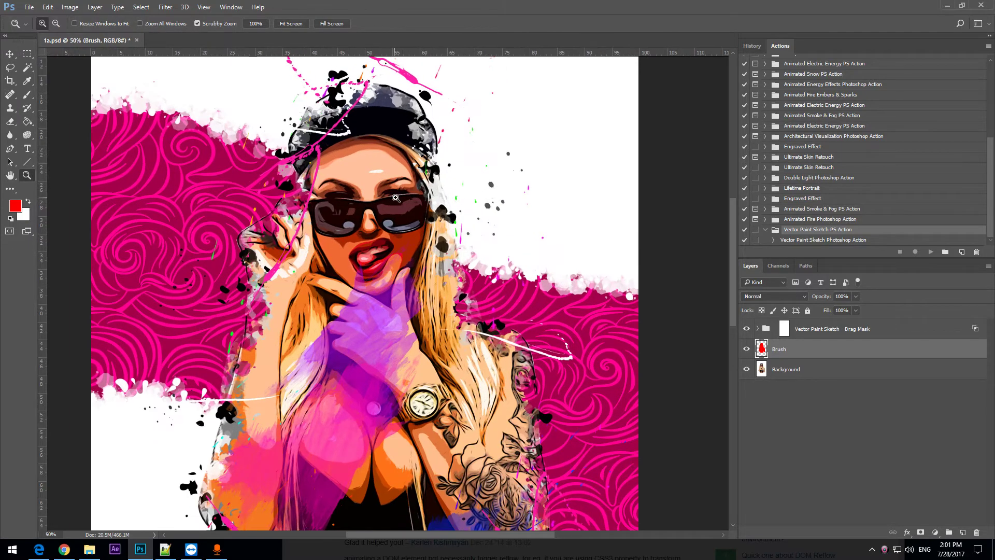
left_click(396, 198)
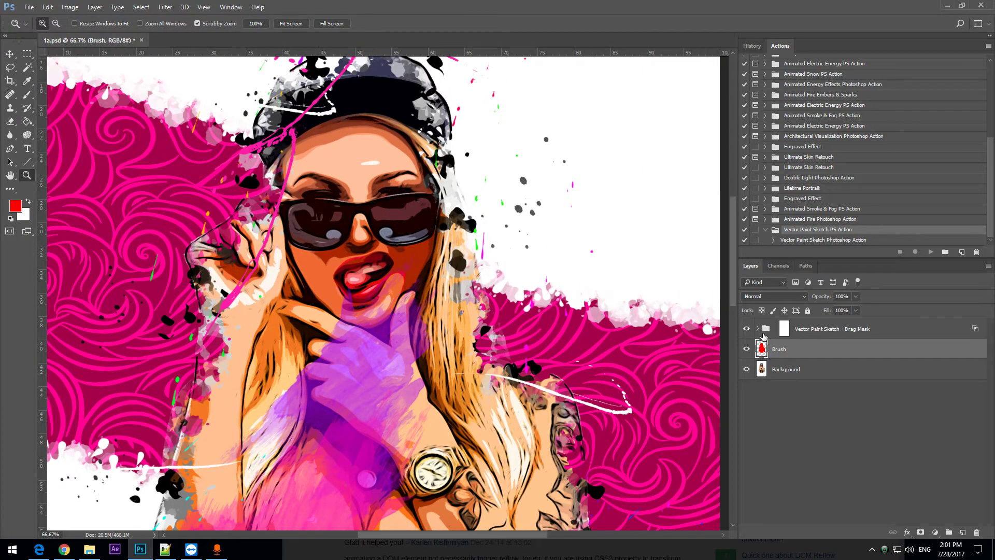
left_click_drag(732, 284, 732, 267)
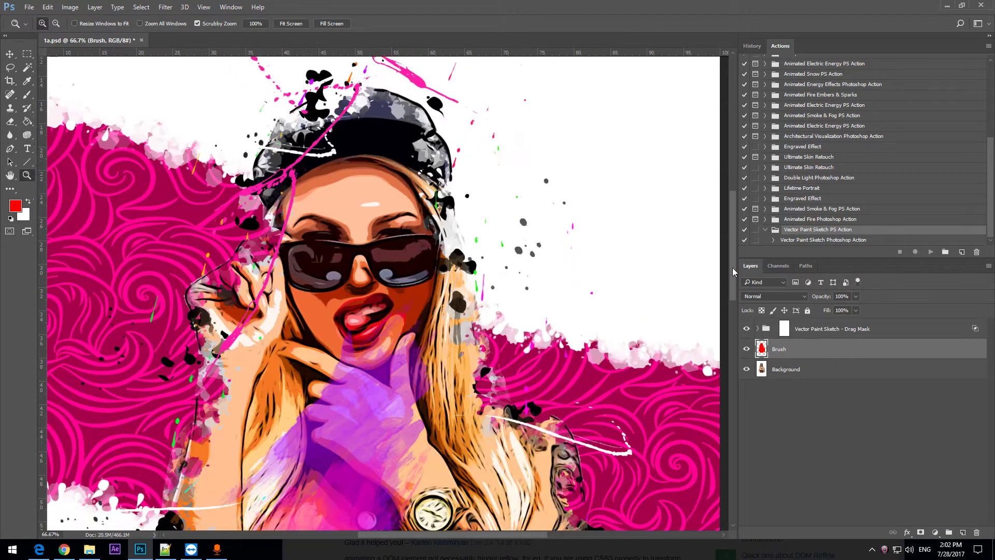
left_click(345, 192, "alt")
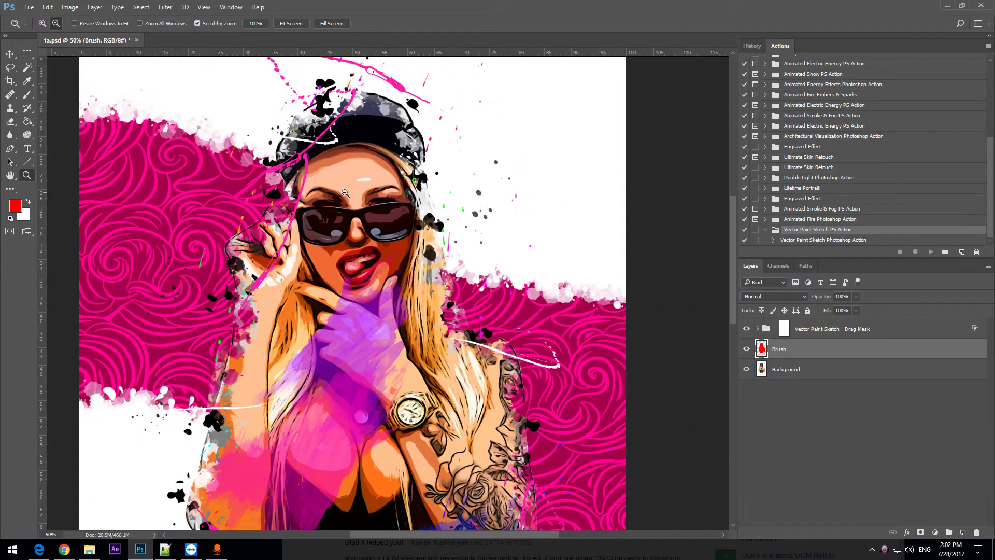
left_click(278, 272, "alt")
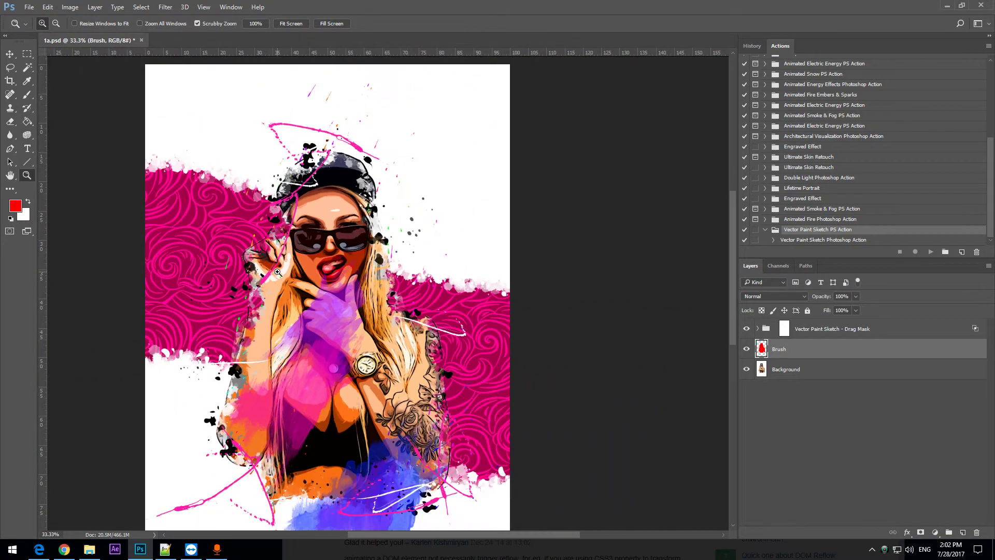
Compare the artwork with the original photo and the red brushed silhouette by toggling the effect group and Brush layer
left_click(747, 328)
left_click(746, 350)
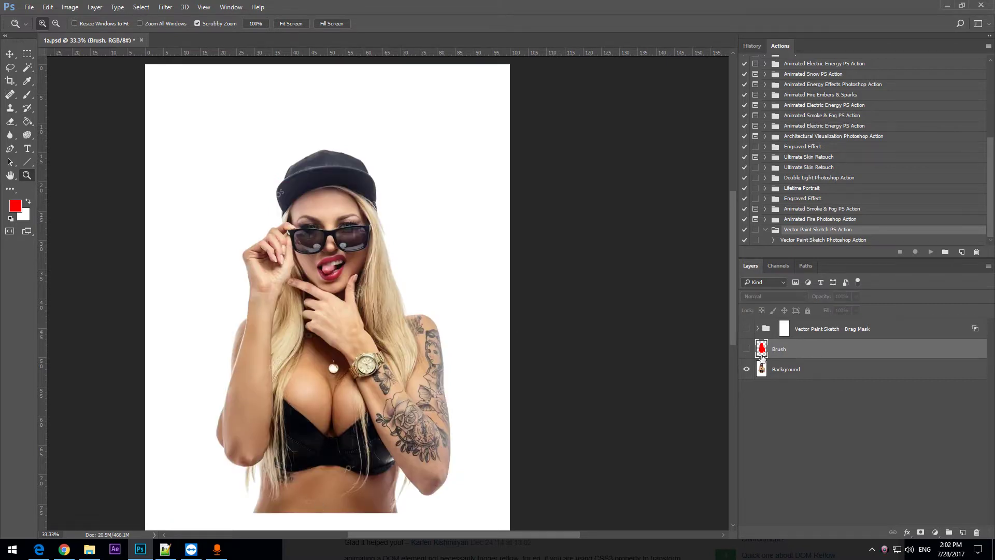
left_click(746, 349)
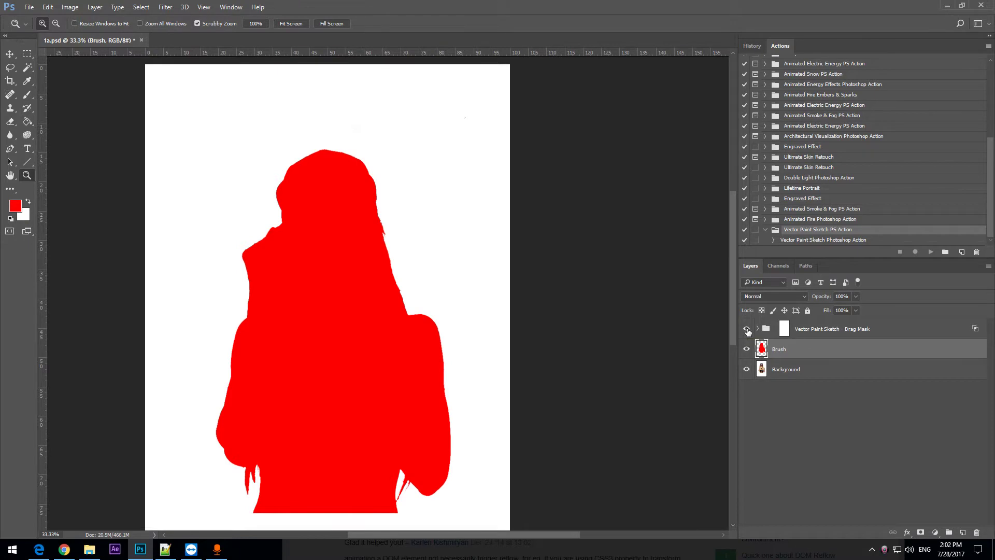
left_click(746, 329)
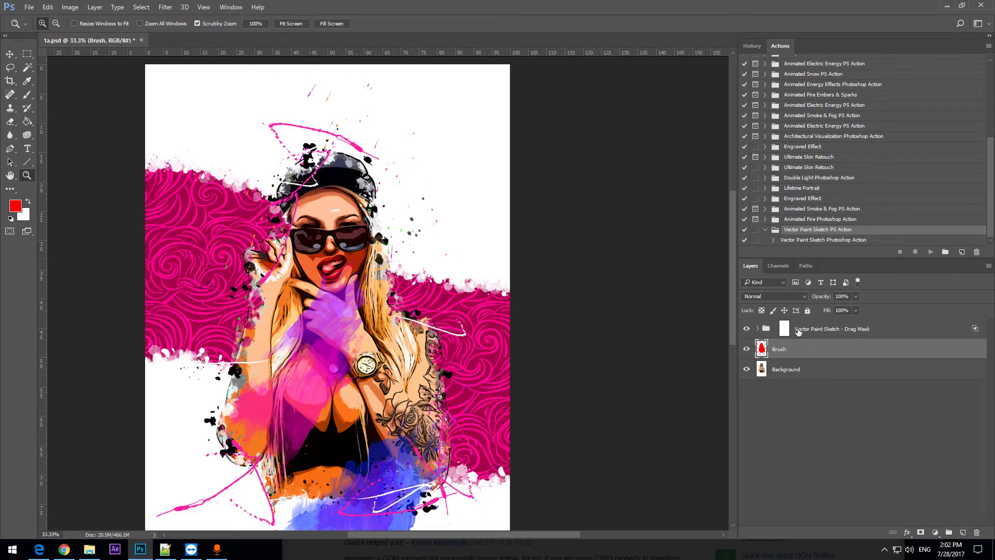
Expand the Vector Paint Sketch group and review the layers inside its Elements Above Subject group
left_click(758, 329)
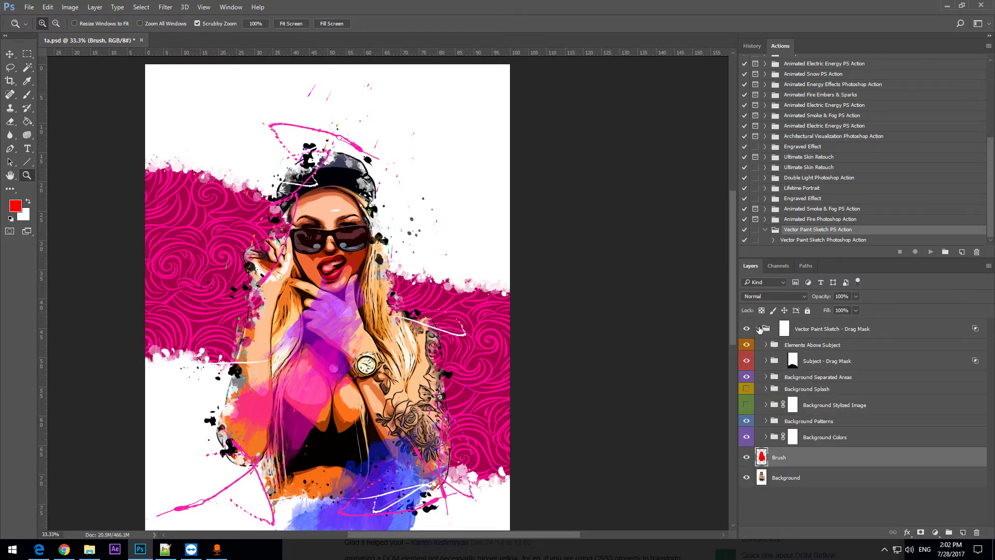
left_click(802, 332)
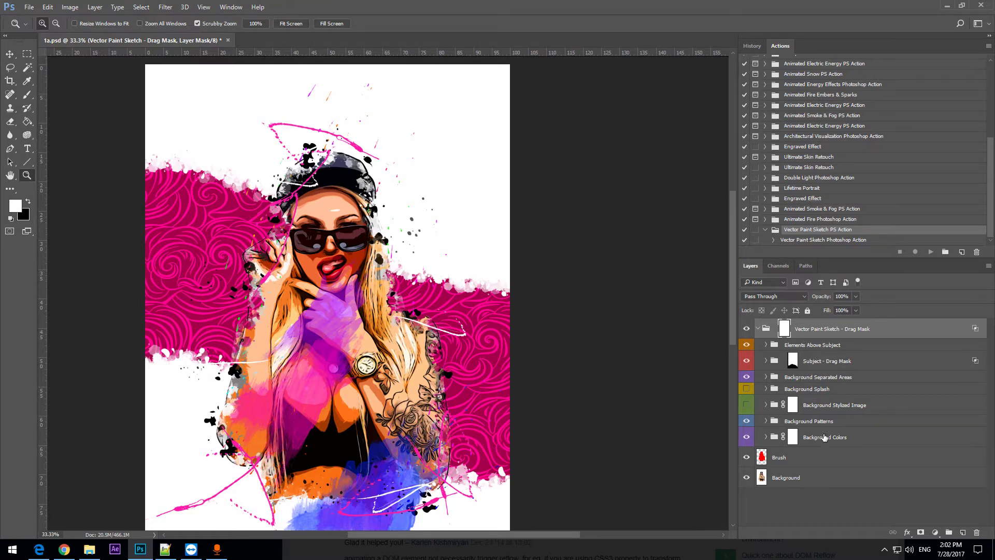
left_click(769, 345)
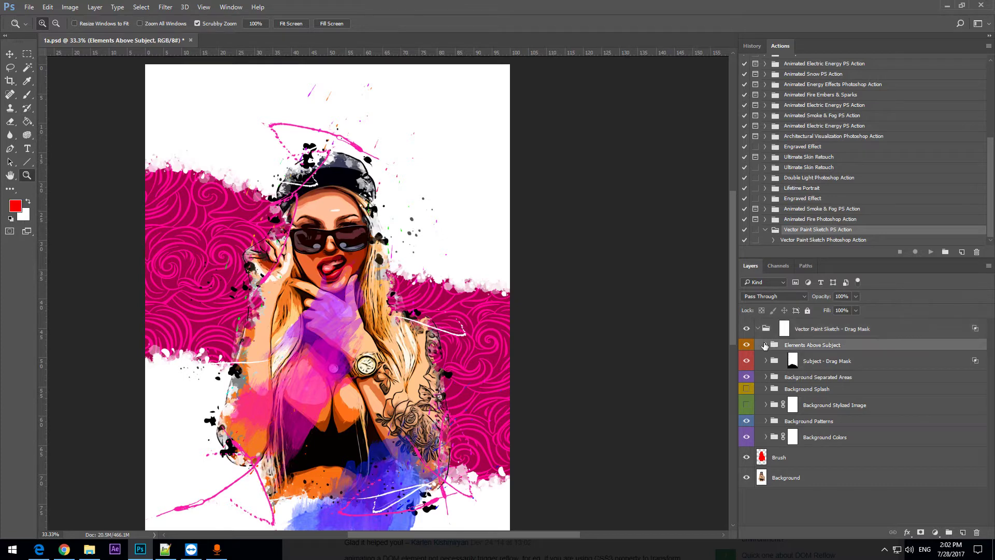
left_click(767, 345)
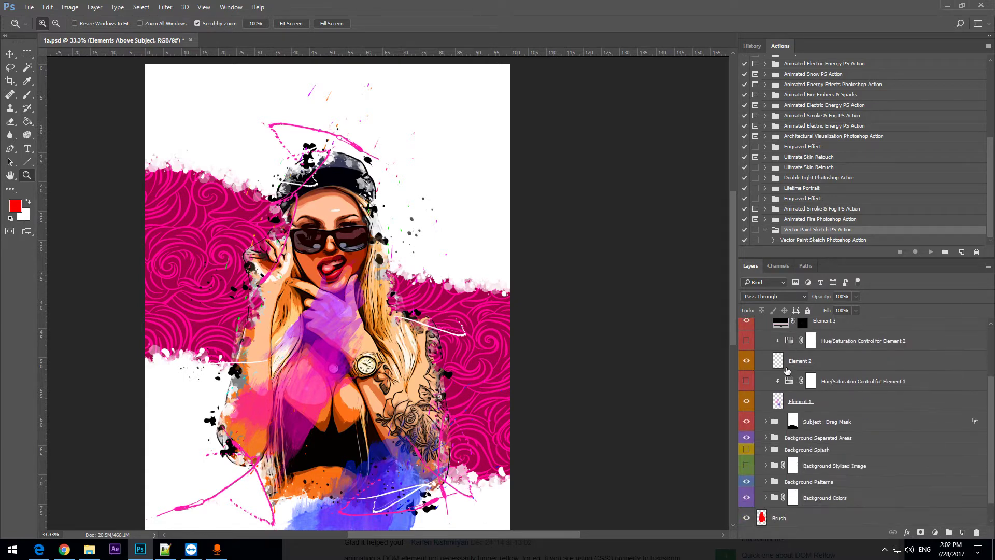
scroll(768, 337, "down", 1)
left_click(766, 325)
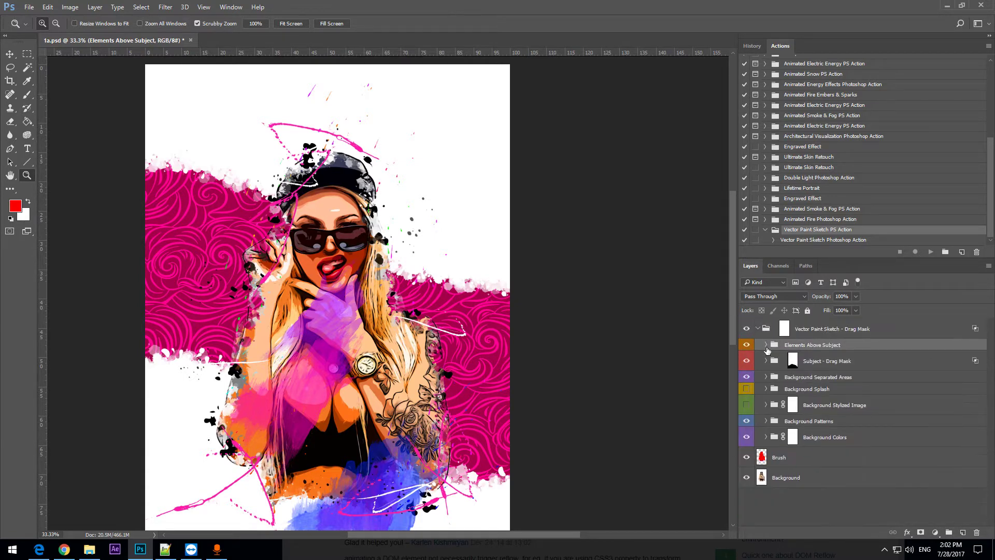
Review the contents of the Subject, Background Separated Areas and Background Splash groups, collapsing each one again
left_click(767, 361)
scroll(767, 364, "down", 3)
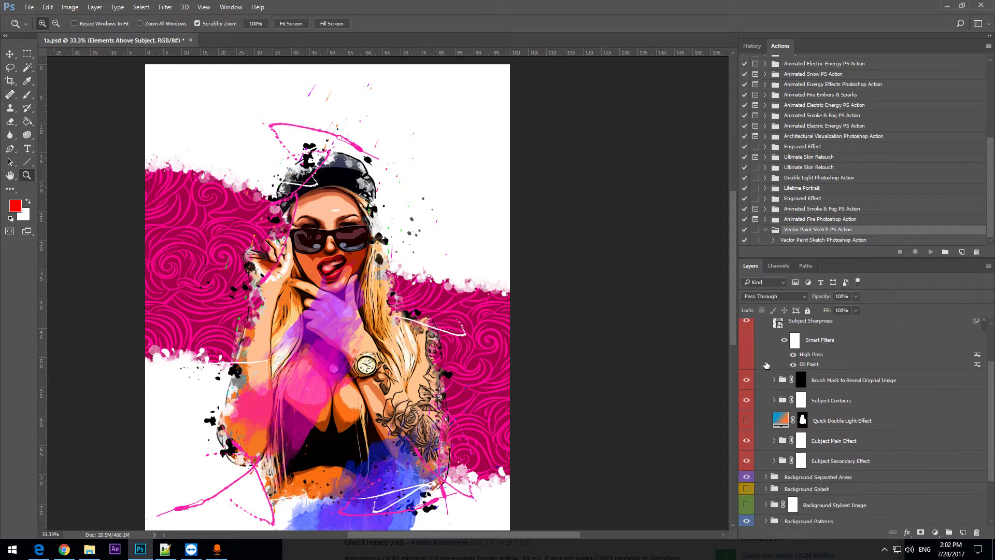
scroll(766, 364, "up", 3)
left_click(766, 361)
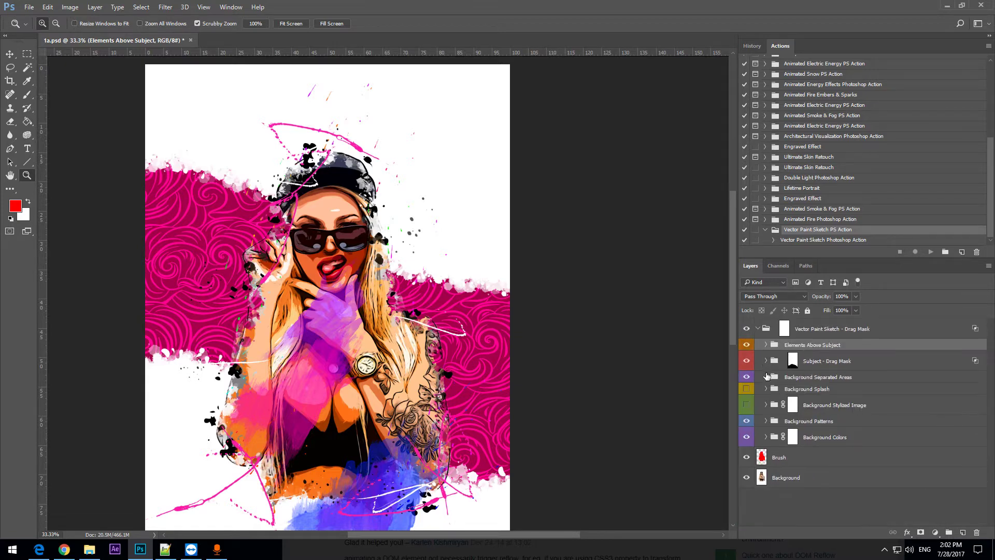
left_click(766, 377)
left_click(766, 377)
left_click(766, 389)
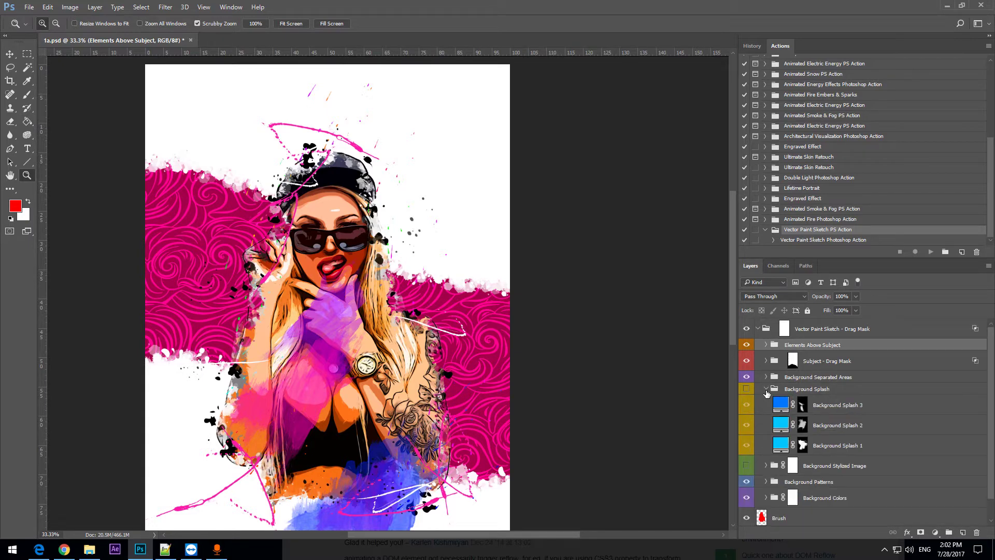
left_click(766, 389)
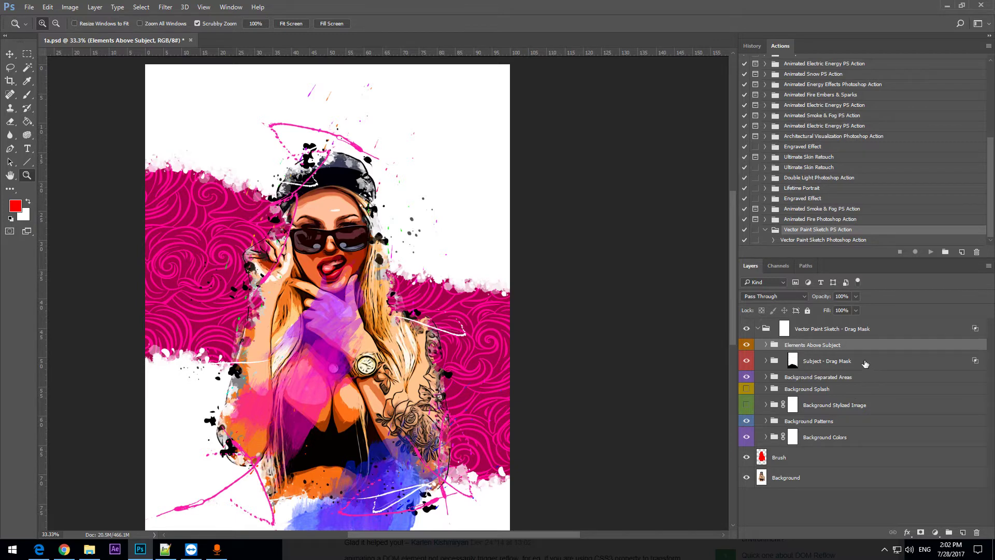
Expand the Background Patterns group and look through its pattern layers from 12 down to 0
left_click(765, 420)
scroll(806, 381, "down", 3)
scroll(803, 377, "down", 3)
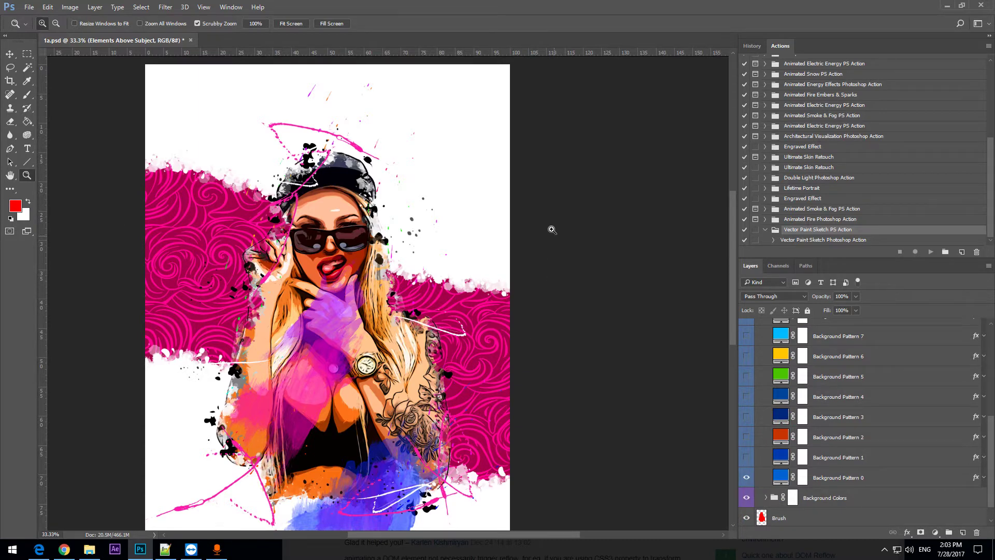
scroll(552, 230, "up", 2)
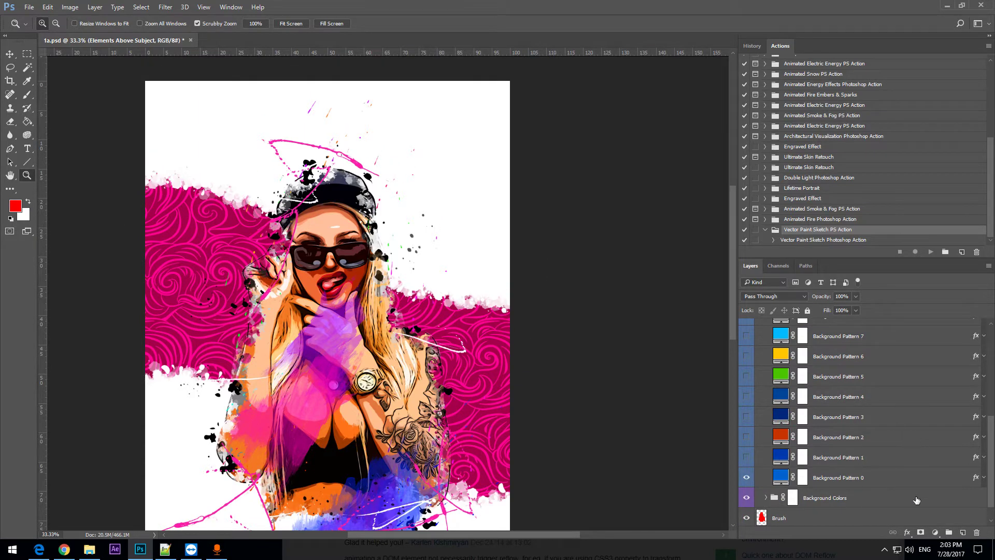
scroll(894, 493, "up", 3)
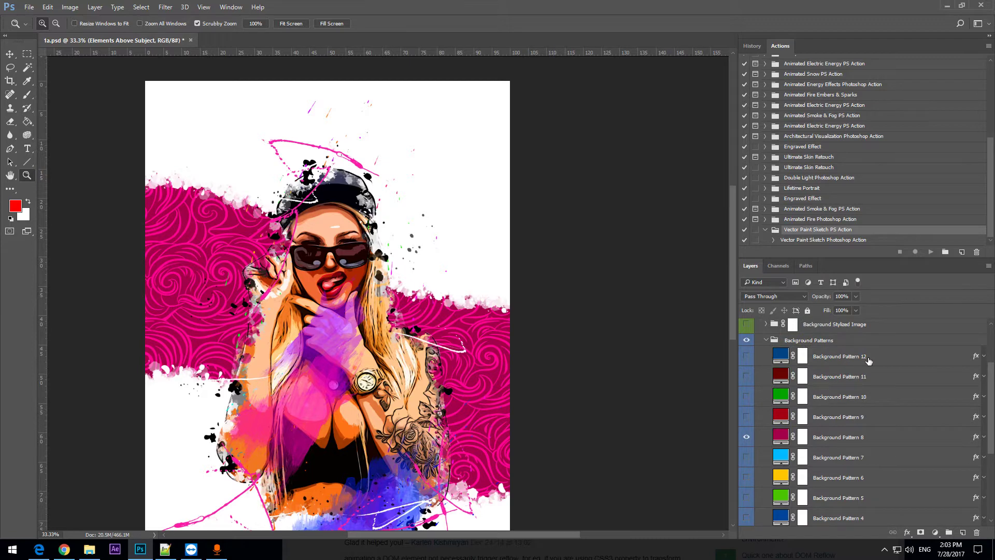
scroll(865, 362, "down", 3)
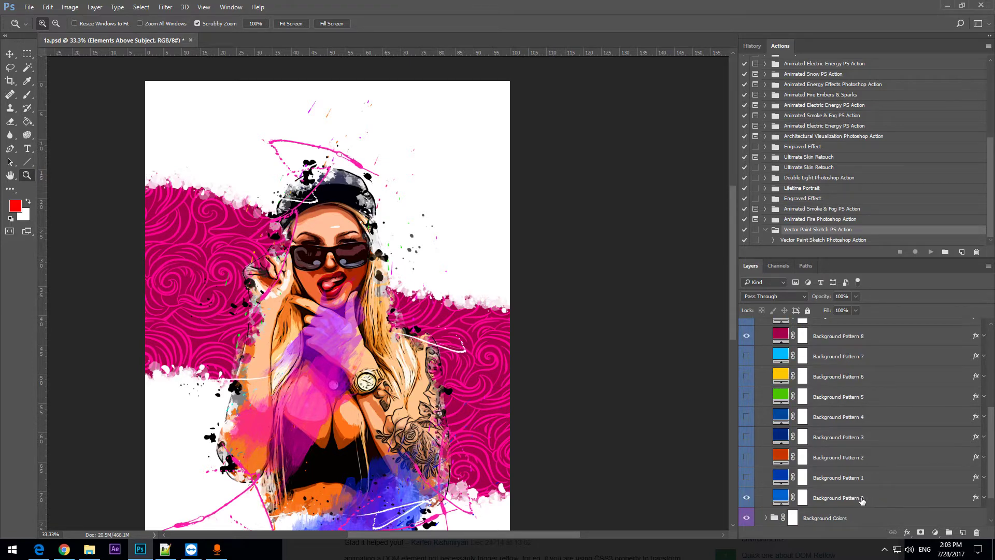
scroll(829, 440, "up", 3)
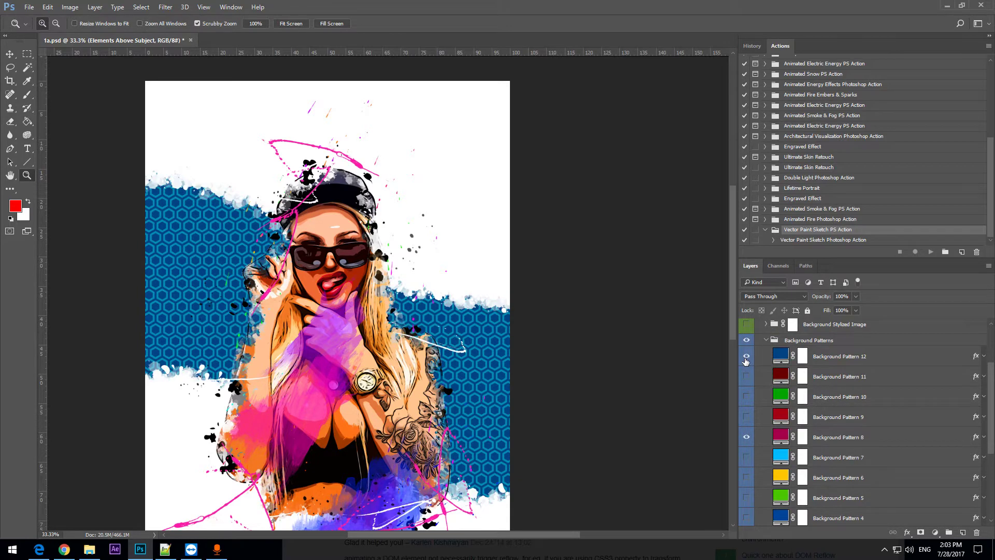
Preview Background Patterns 12, 11, 10 and 9 one at a time behind the subject, hiding each again
left_click(747, 358)
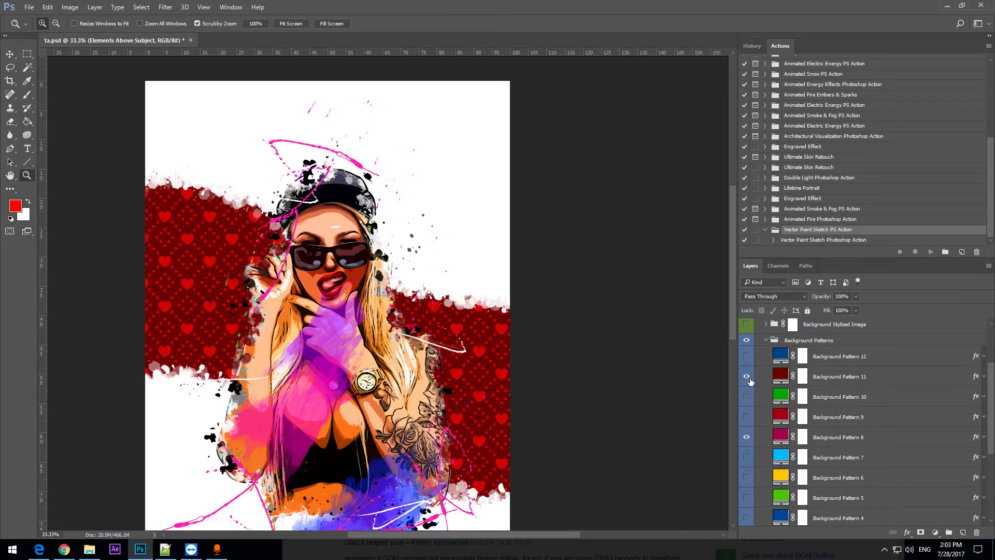
left_click(746, 377)
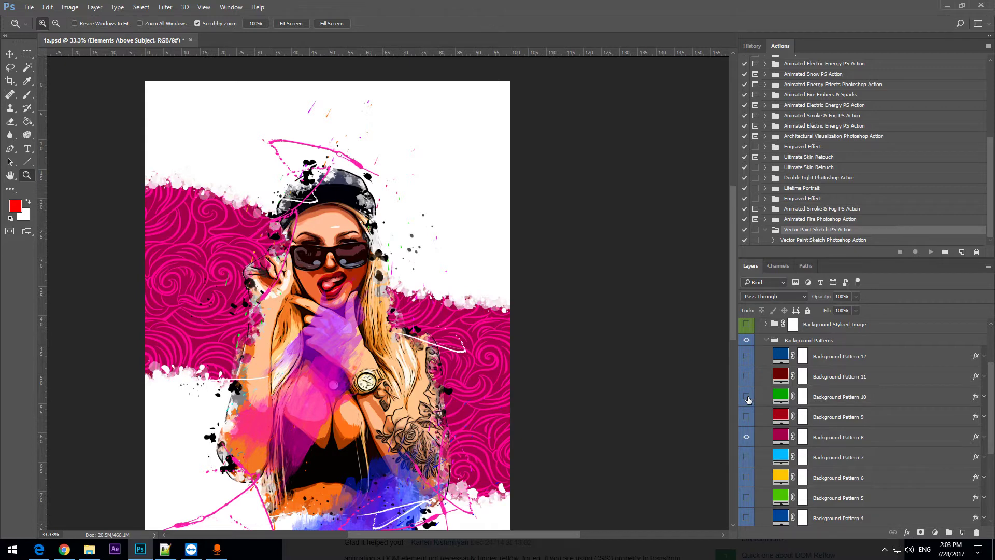
left_click(746, 396)
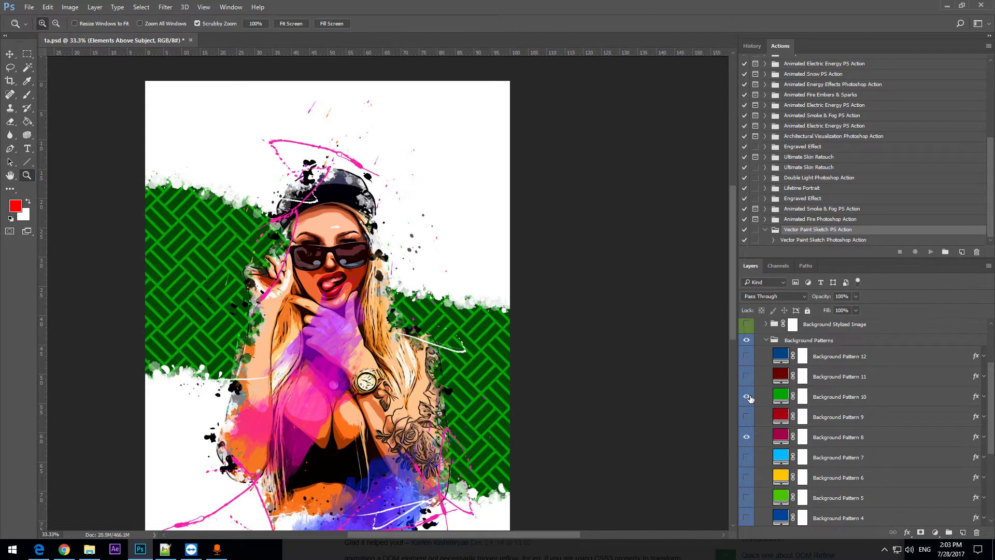
left_click(747, 397)
left_click(747, 418)
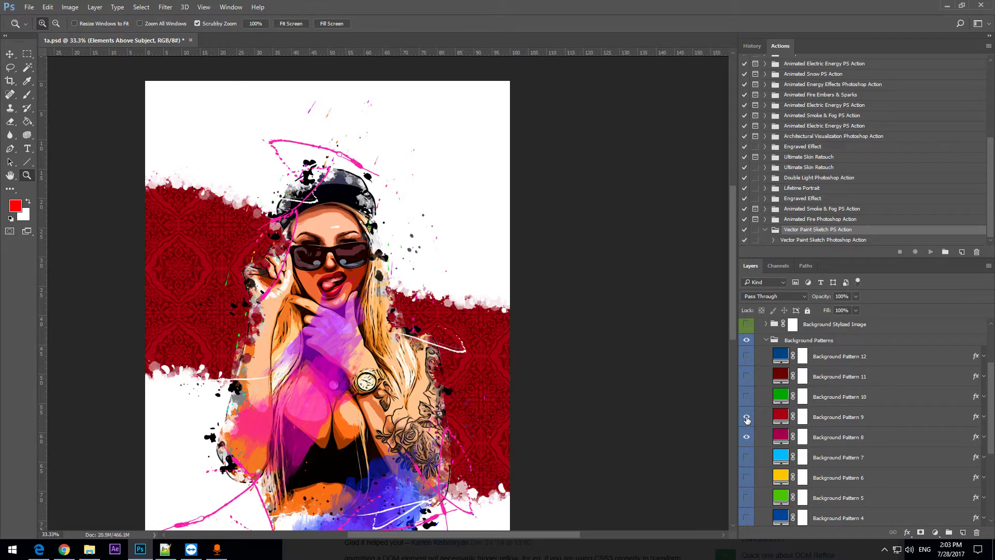
left_click(746, 418)
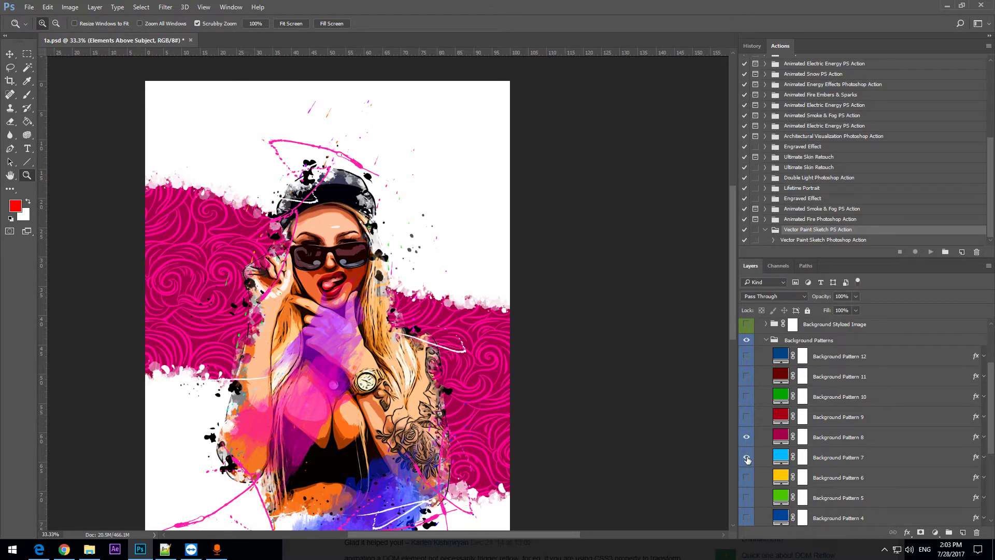
Hide the Background Pattern 8 layer, preview Background Pattern 7 behind the subject and hide it too
left_click(747, 439)
scroll(776, 452, "down", 2)
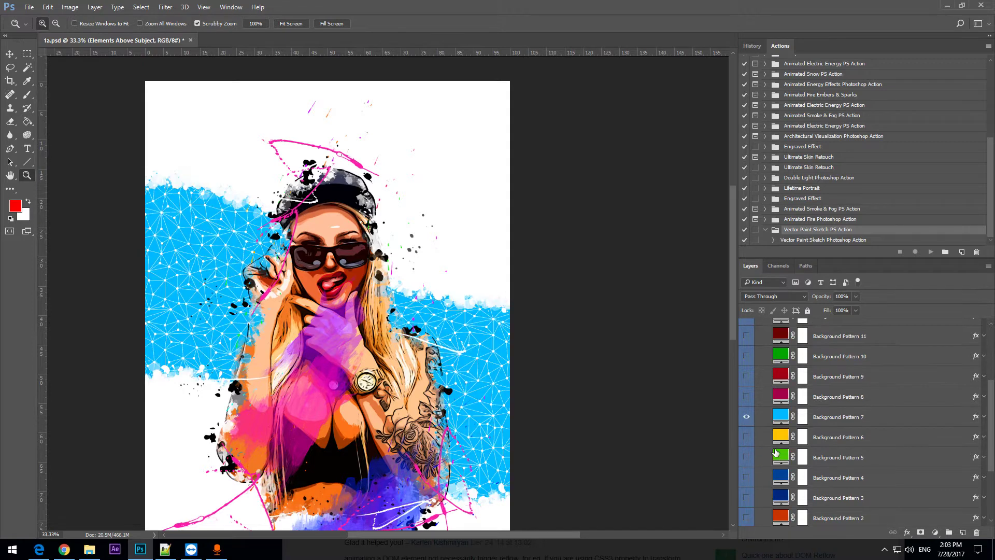
left_click(749, 420)
Preview Background Patterns 6, 5 and 4 one at a time, hiding each again
left_click(747, 438)
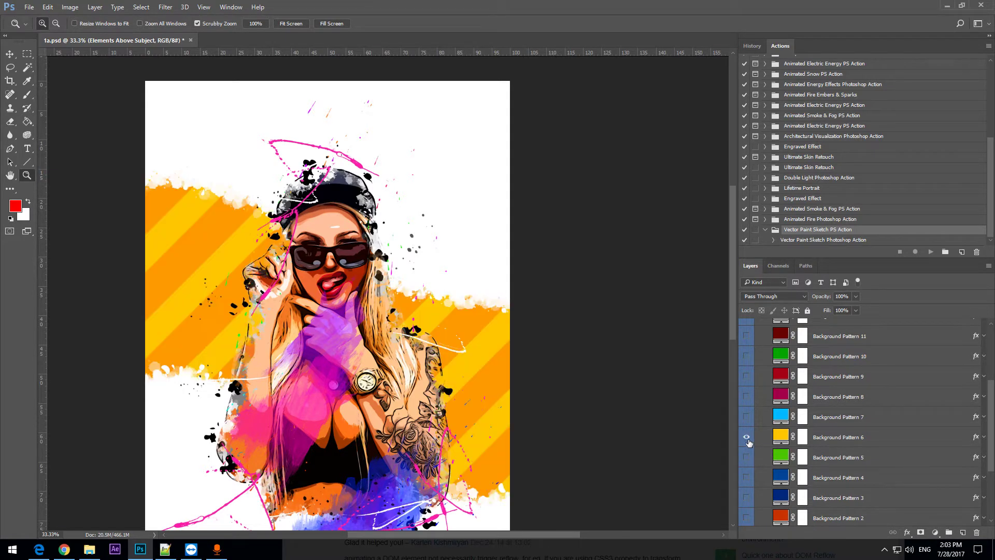
left_click(747, 438)
left_click(746, 458)
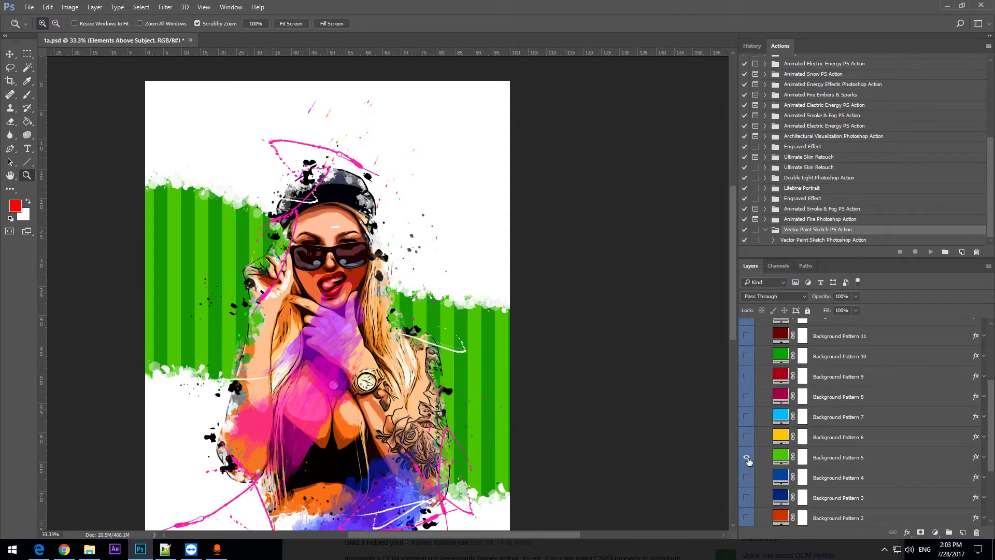
left_click(747, 458)
left_click(747, 477)
left_click(748, 478)
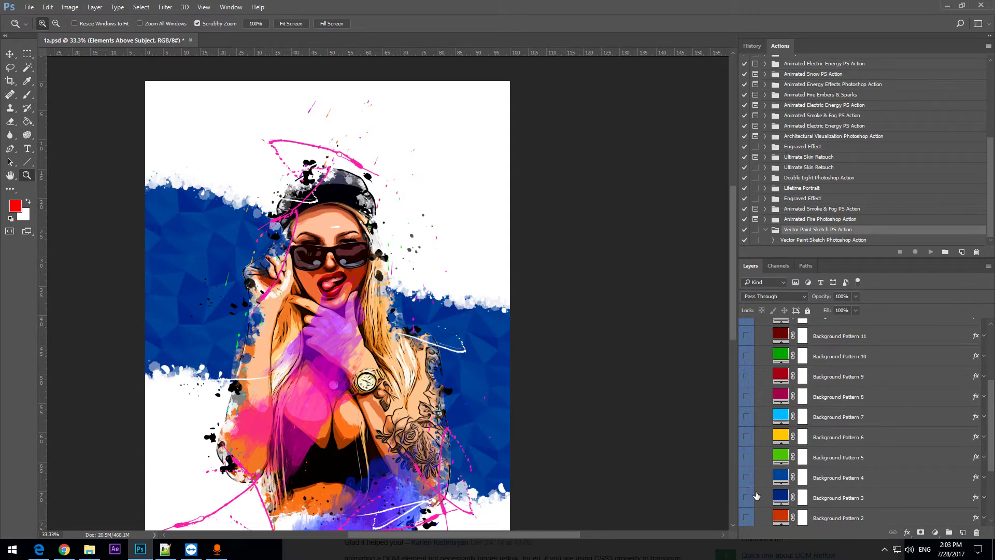
Preview Background Patterns 3 and 1, leaving only Background Pattern 0 shown, and collapse the Background Patterns group
left_click(746, 497)
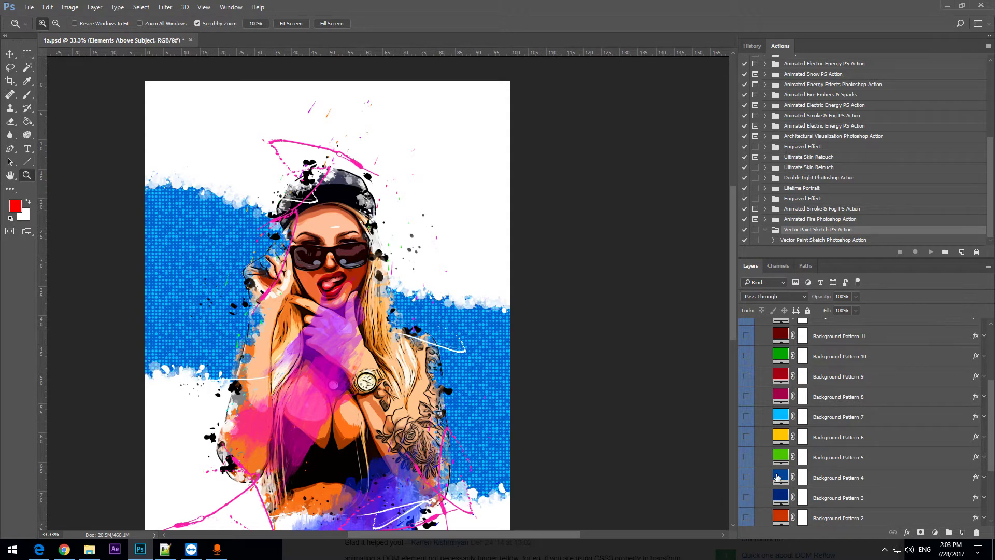
scroll(781, 477, "down", 5)
left_click(748, 438)
left_click(748, 437)
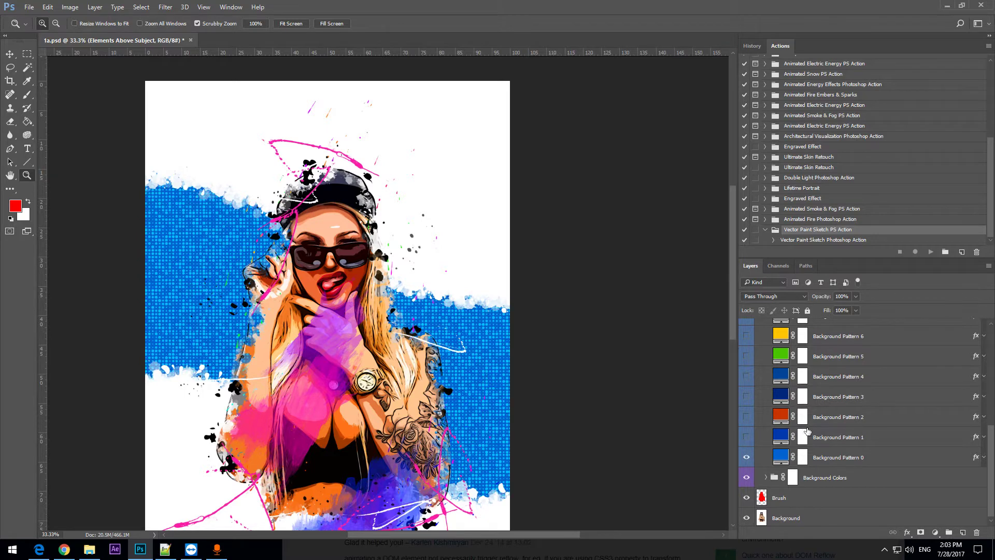
scroll(762, 418, "up", 10)
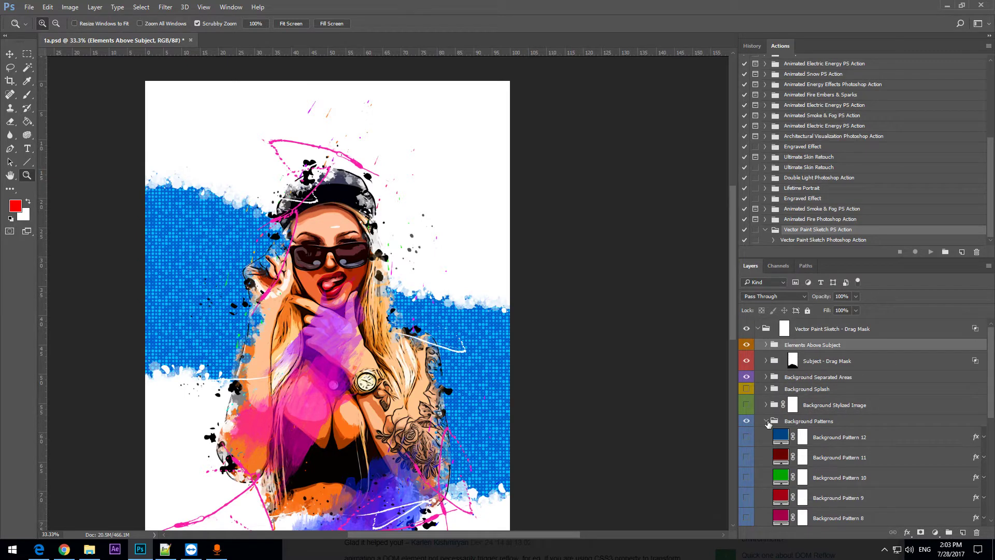
left_click(766, 420)
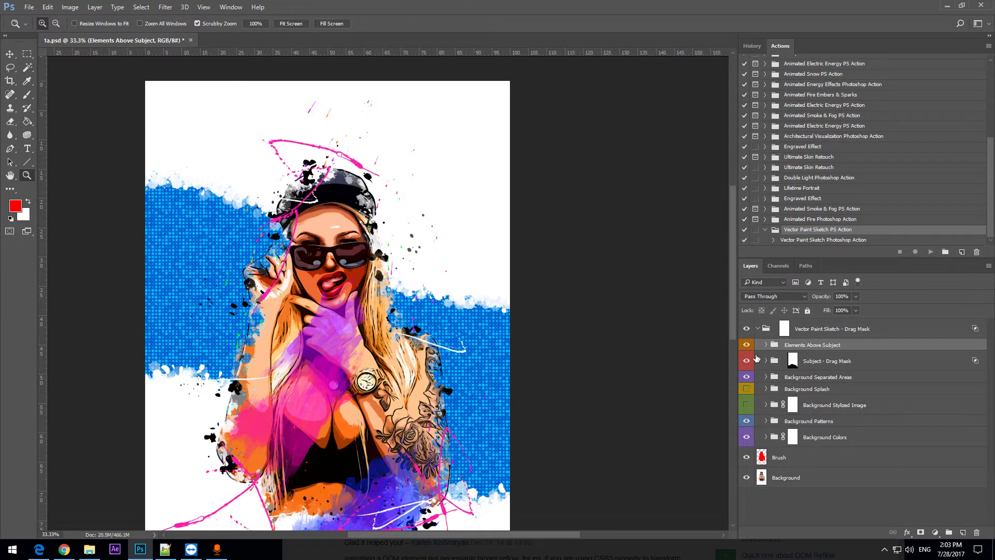
Expand the Subject - Drag Mask group and preview the Quick Double Light Effect layer, hiding it again
left_click(765, 361)
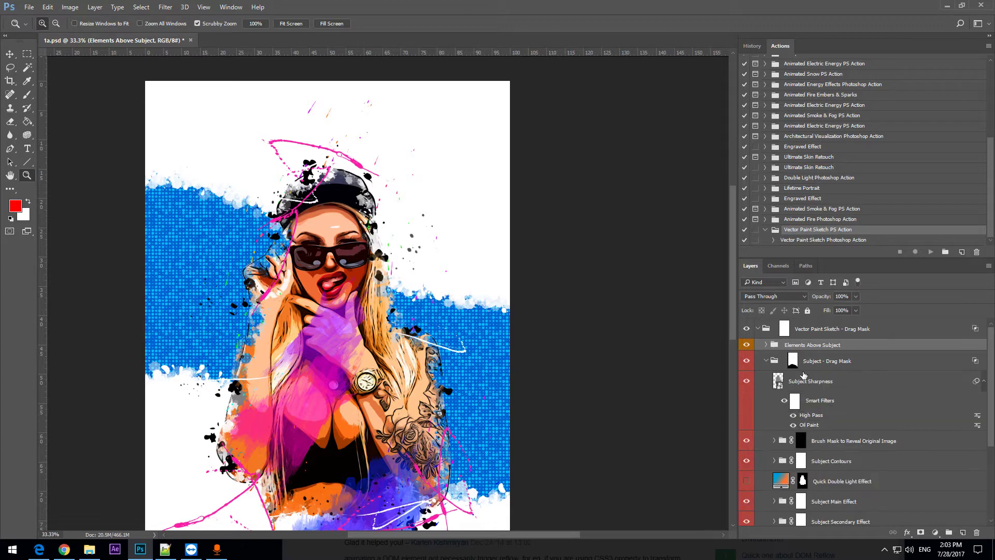
scroll(840, 419, "down", 1)
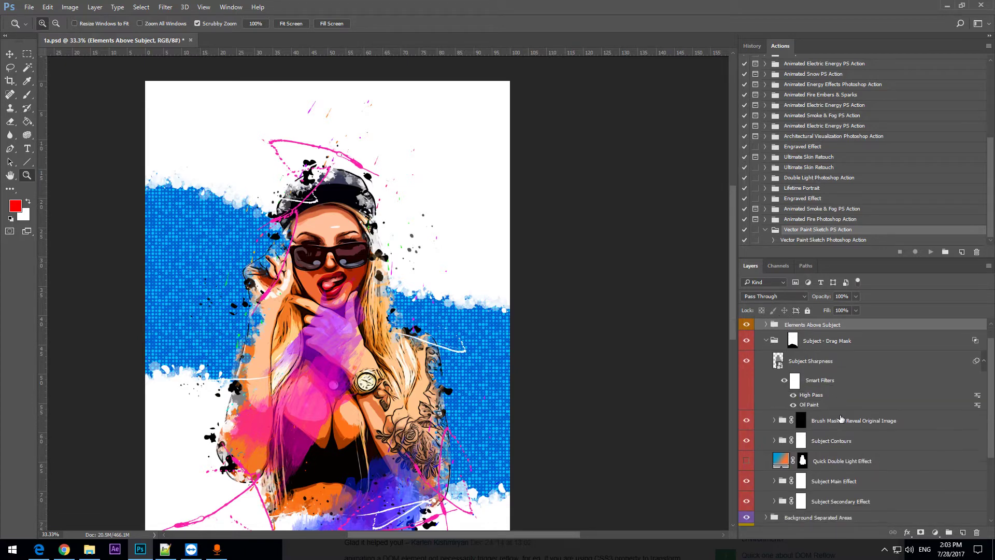
left_click(747, 460)
left_click(747, 461)
Inspect the Subject Secondary Effect group's contents and compare the subject with the Subject Main Effect group hidden and shown
scroll(763, 452, "down", 3)
left_click(774, 420)
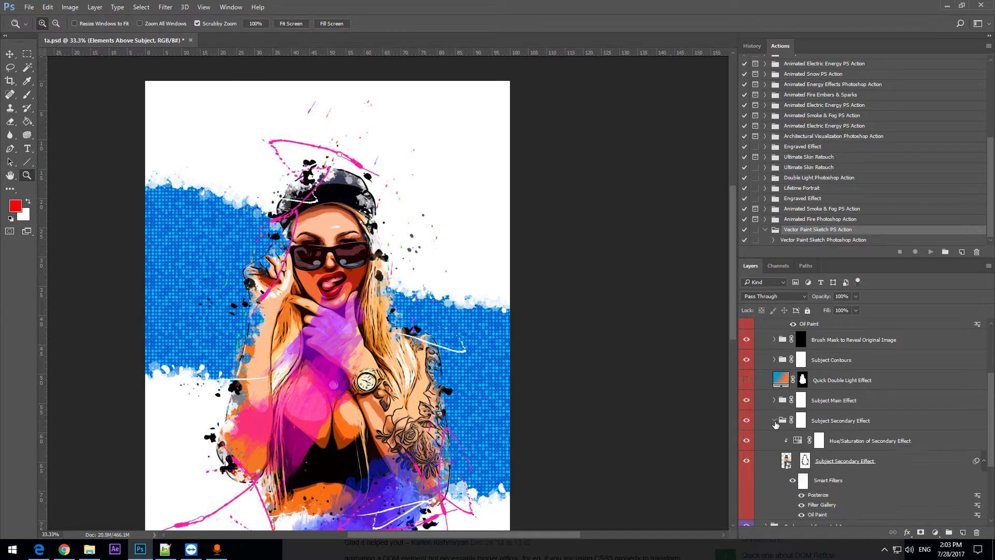
left_click(774, 421)
left_click(746, 402)
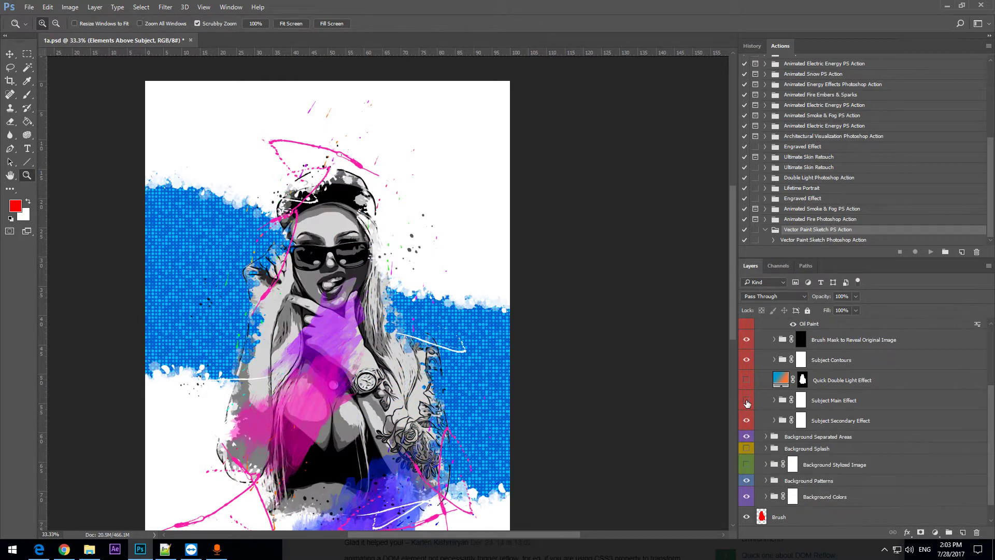
left_click(746, 401)
Expand the Subject Main Effect group and temporarily disable the Subject Main Effect layer's mask, enabling it again
left_click(775, 400)
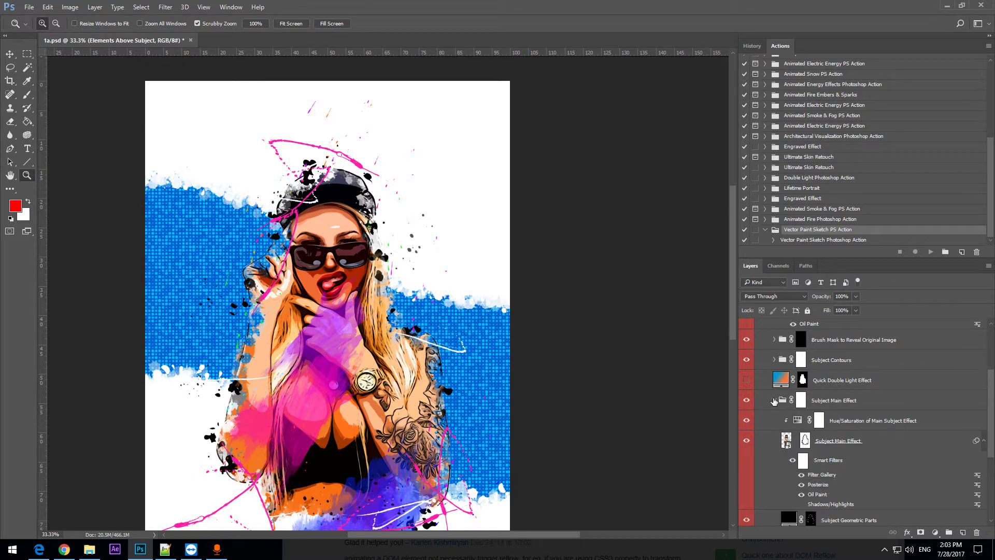
right_click(805, 440)
left_click(827, 340)
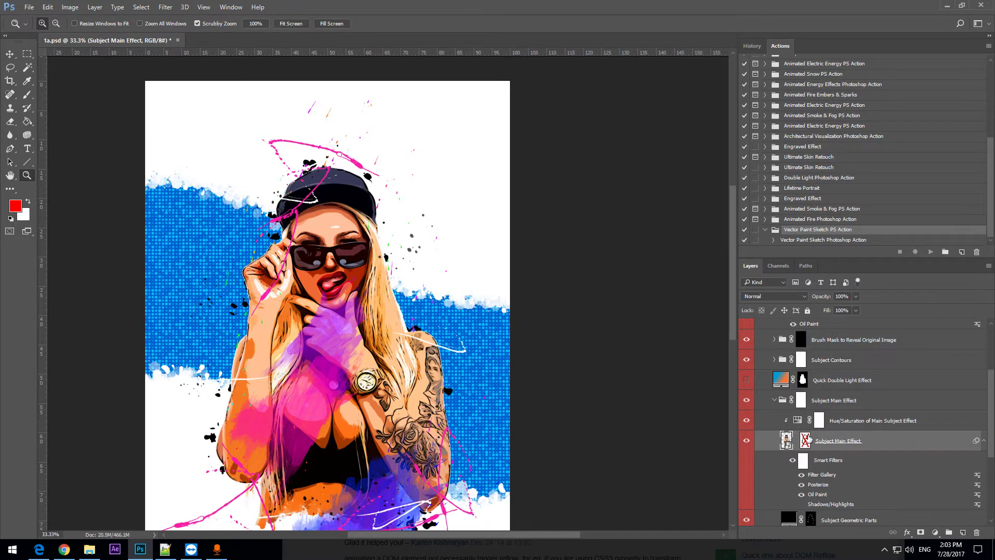
left_click(805, 441)
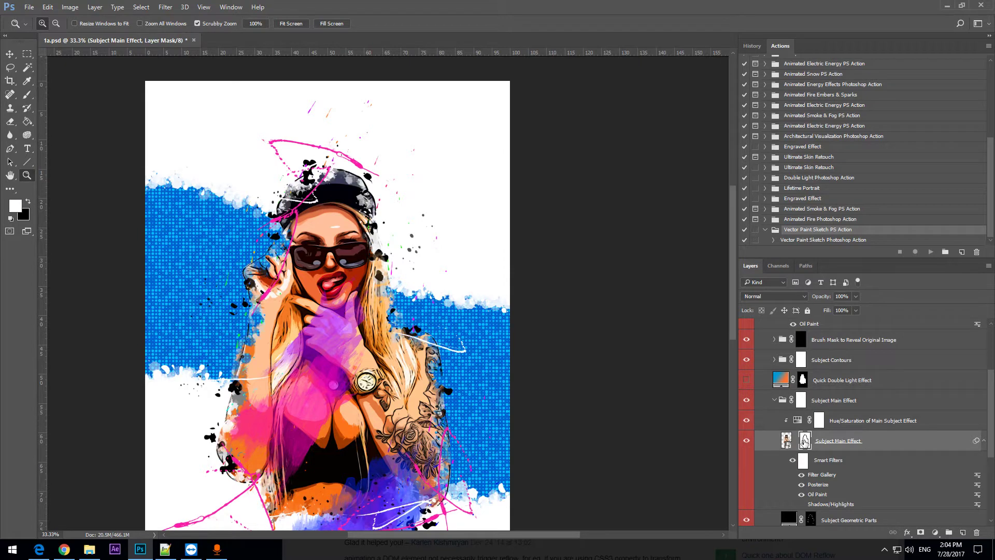
Change the Subject Geometric Parts fill colour to magenta #de00ff
scroll(787, 411, "down", 3)
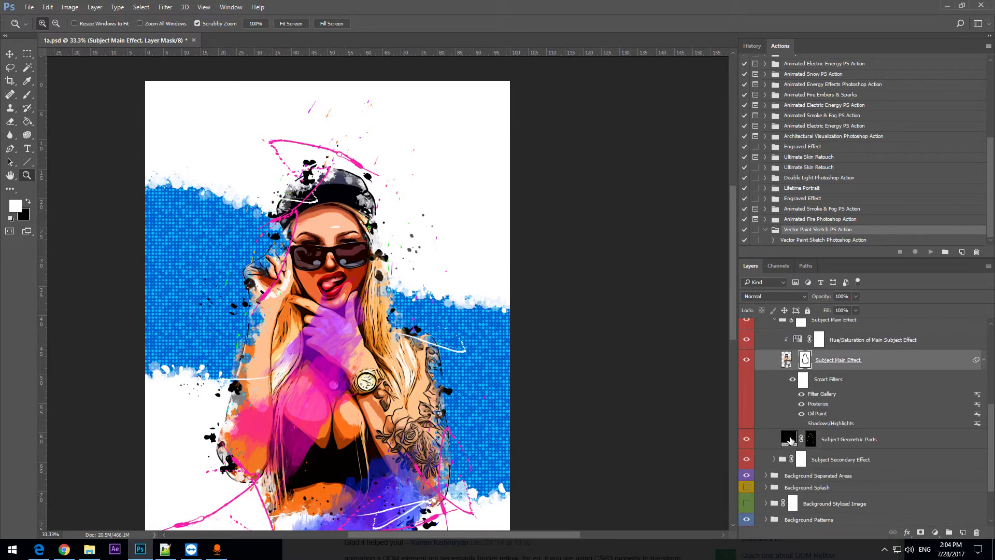
double_click(790, 440)
left_click(501, 353)
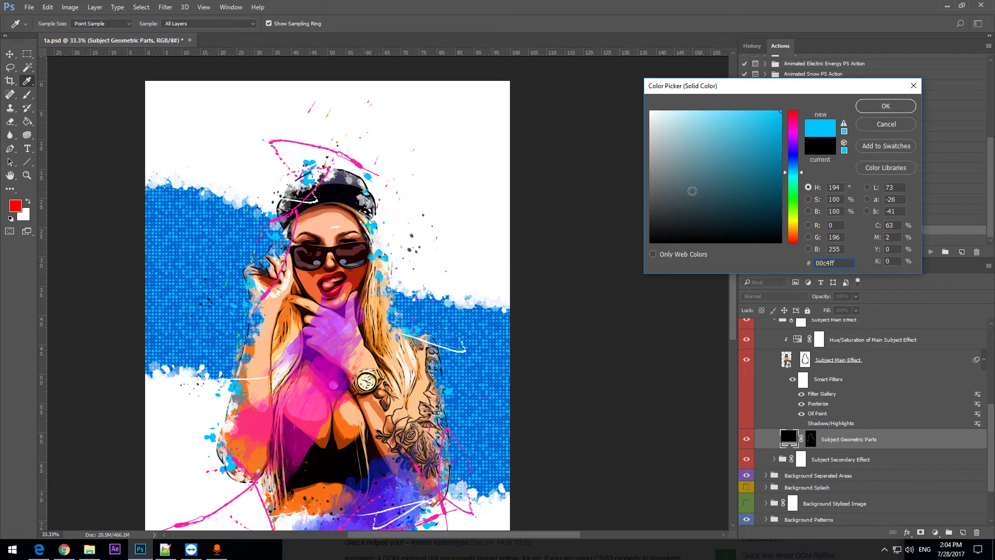
left_click(798, 140)
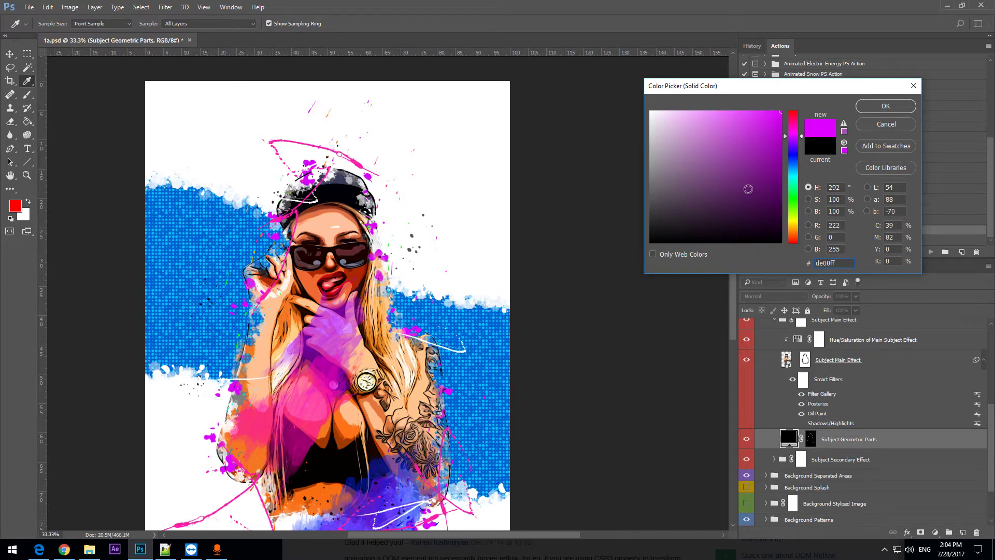
left_click(888, 108)
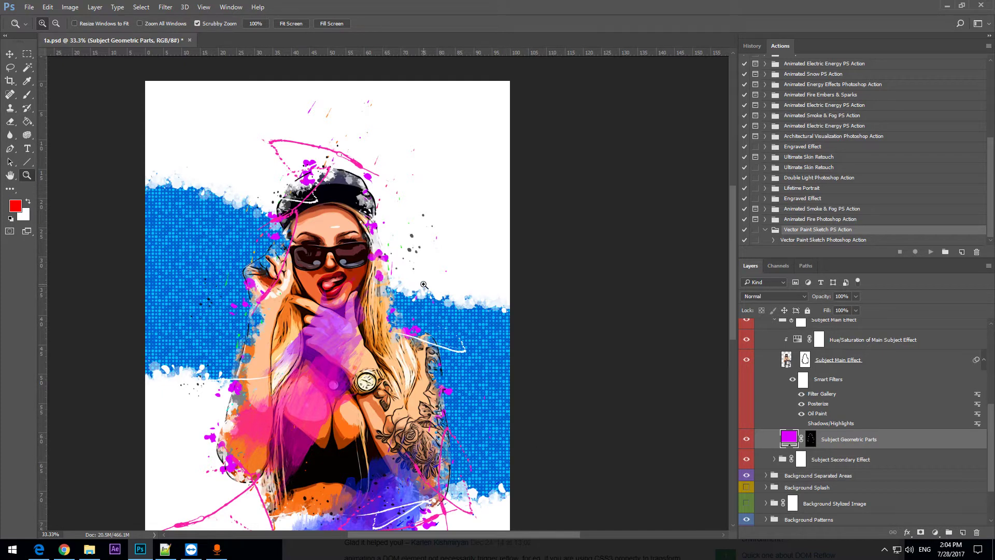
Hide the Subject Geometric Parts layer and collapse the Subject Main Effect and Subject - Drag Mask groups
scroll(423, 284, "down", 2)
scroll(423, 284, "down", 2)
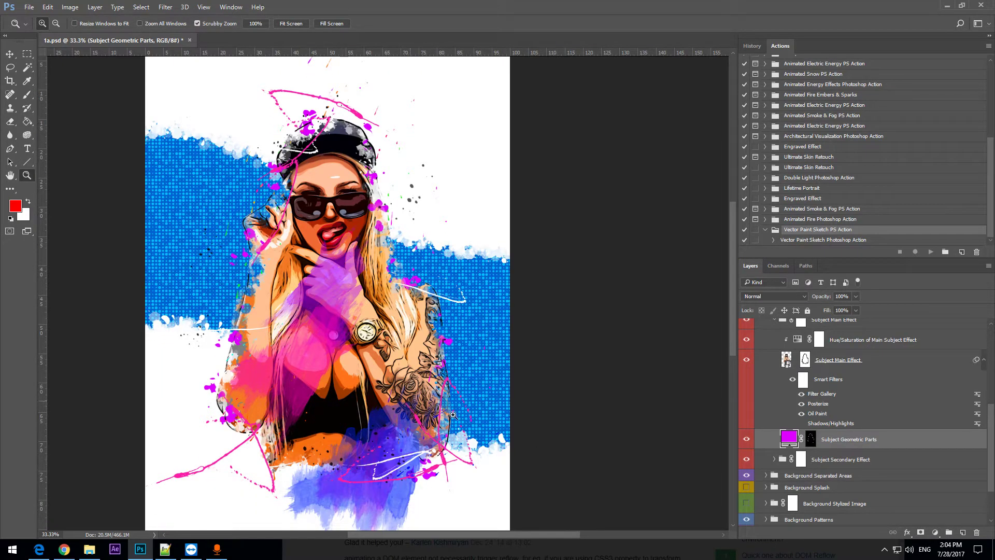
scroll(834, 415, "up", 3)
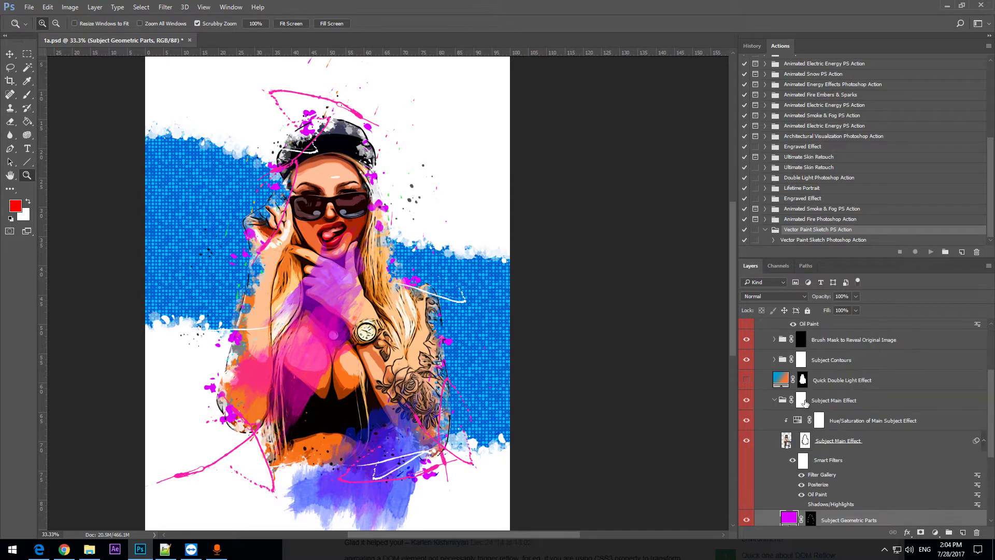
left_click(777, 403)
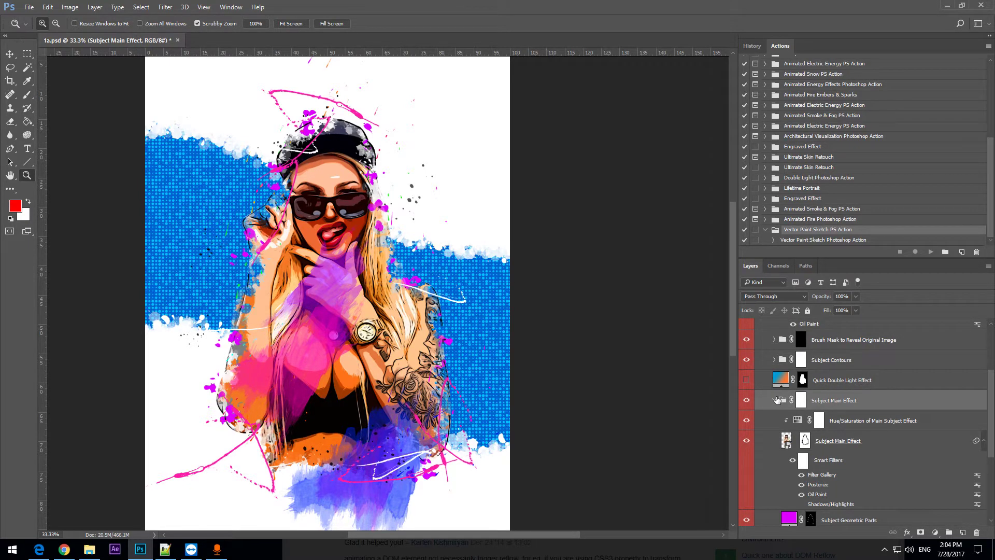
left_click(746, 520)
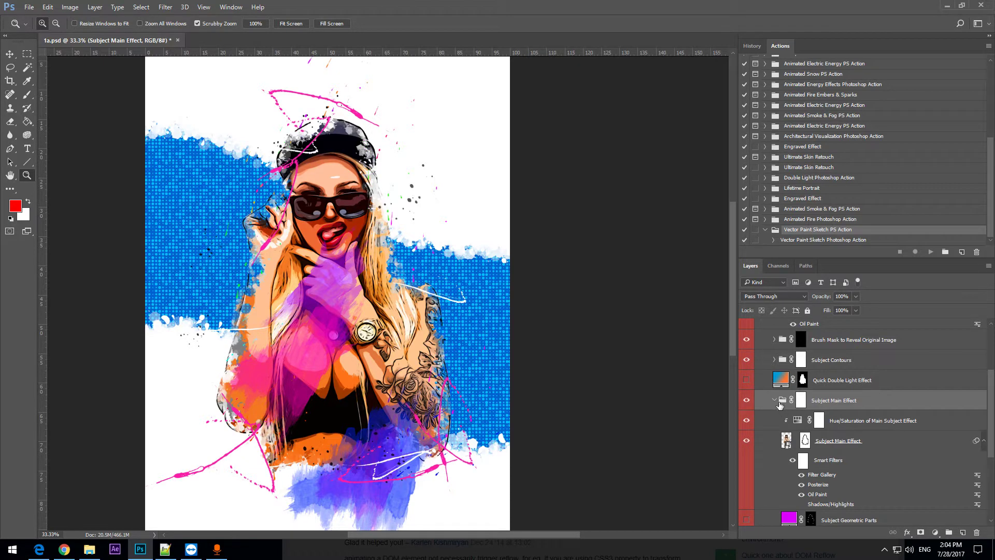
left_click(775, 400)
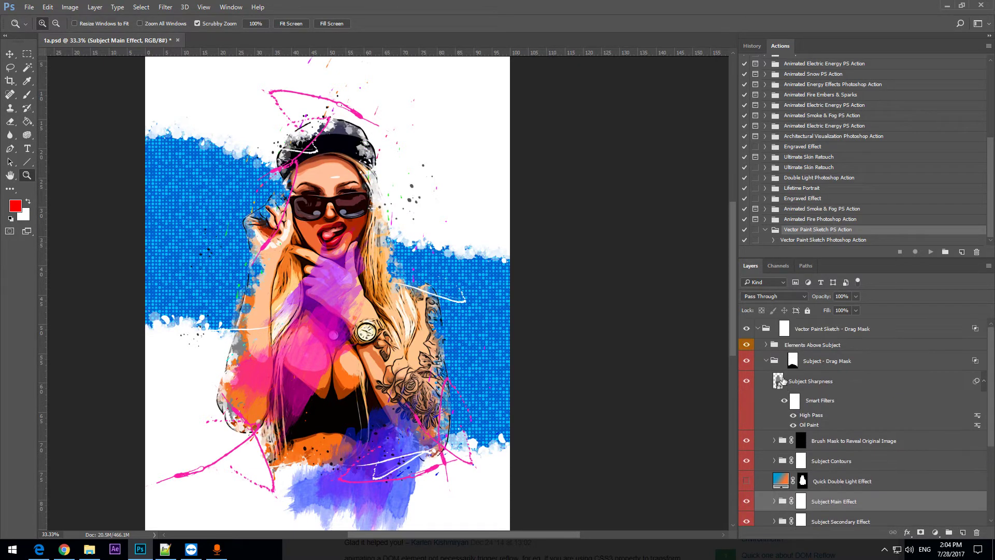
left_click(767, 364)
left_click(768, 363)
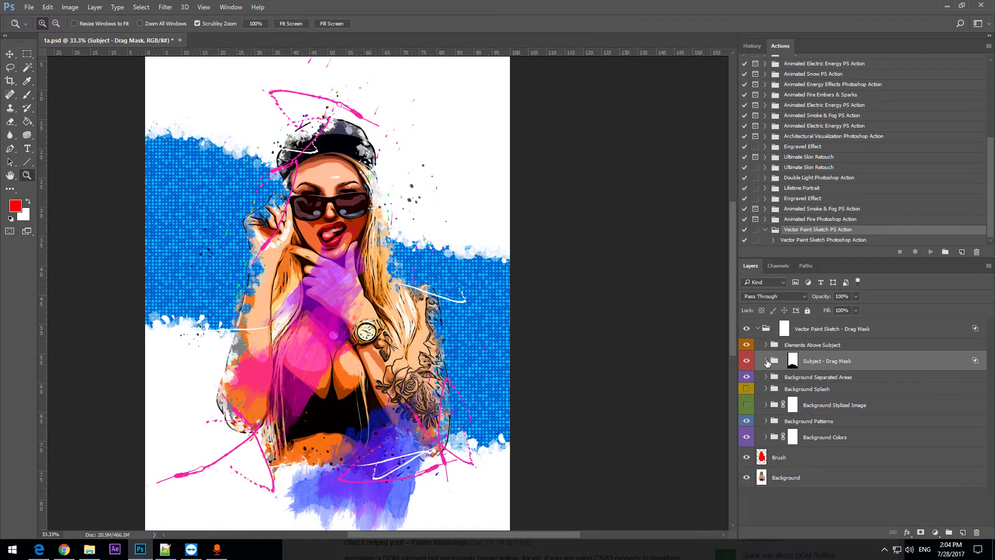
Hide the Elements Above Subject group and disable the Subject Main Effect layer's mask to inspect the clean vector subject up close
left_click(747, 344)
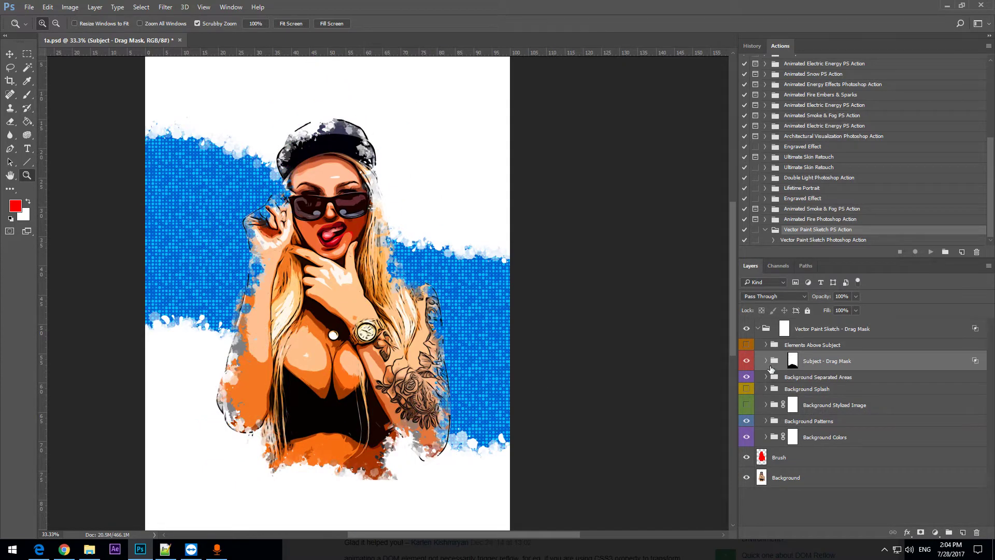
left_click(766, 364)
scroll(761, 394, "down", 1)
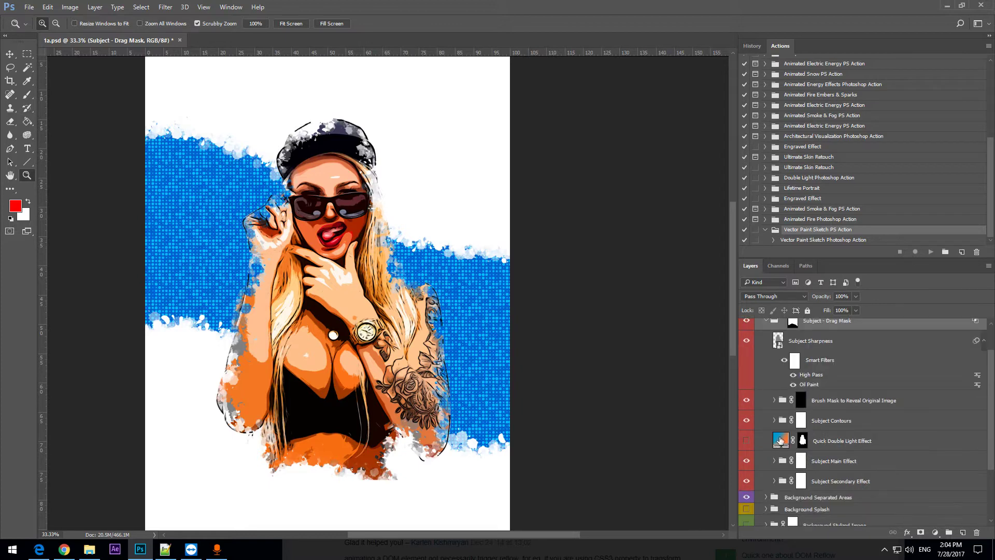
scroll(768, 444, "down", 1)
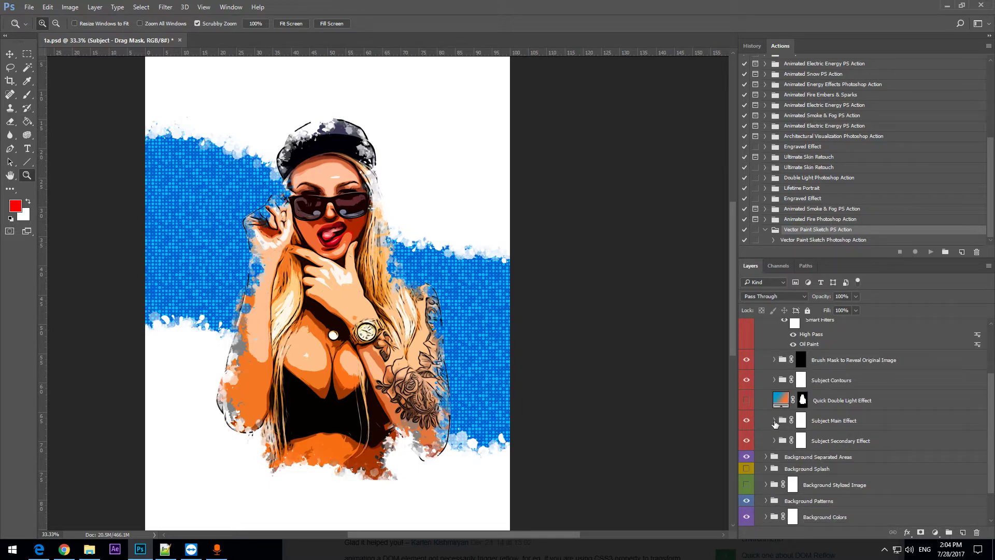
left_click(774, 421)
right_click(807, 462)
left_click(817, 364)
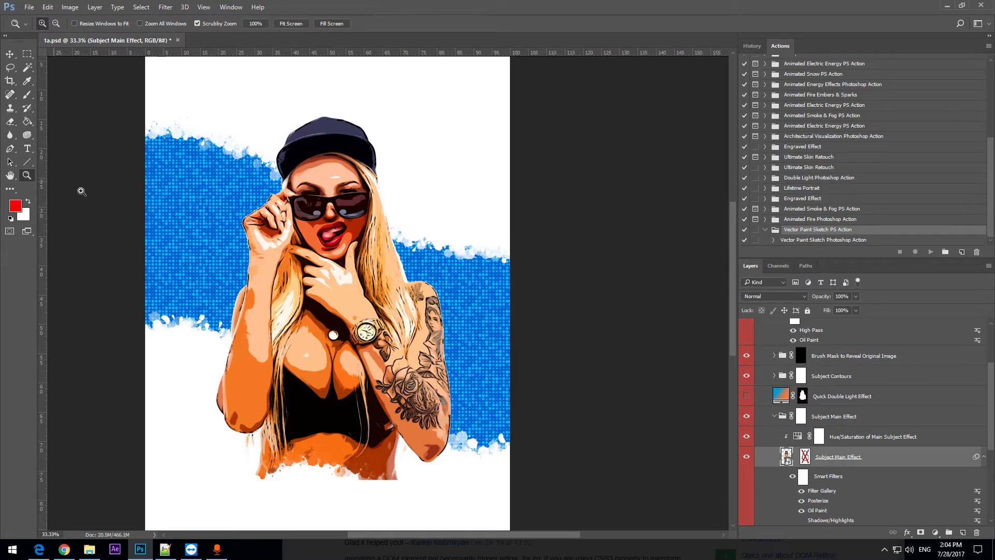
left_click(324, 204)
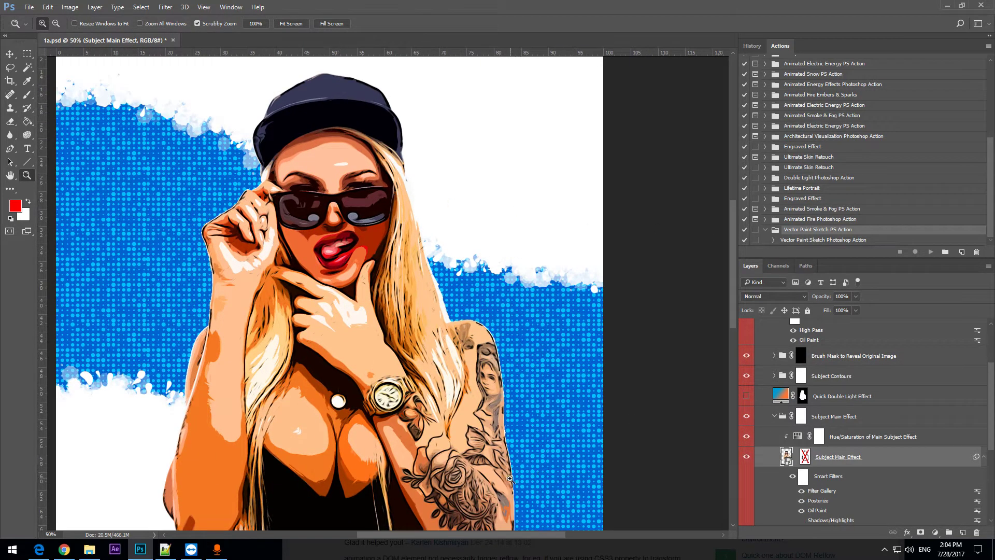
left_click_drag(517, 532, 504, 532)
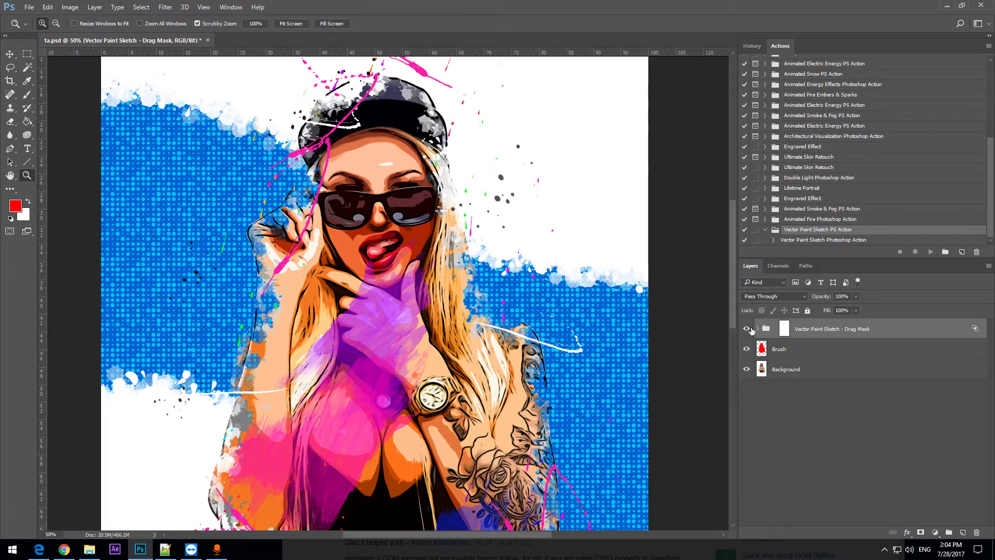
Hide the Vector Paint Sketch - Drag Mask group and the Brush layer, leaving only the original Background photo shown
left_click(747, 329)
left_click(747, 349)
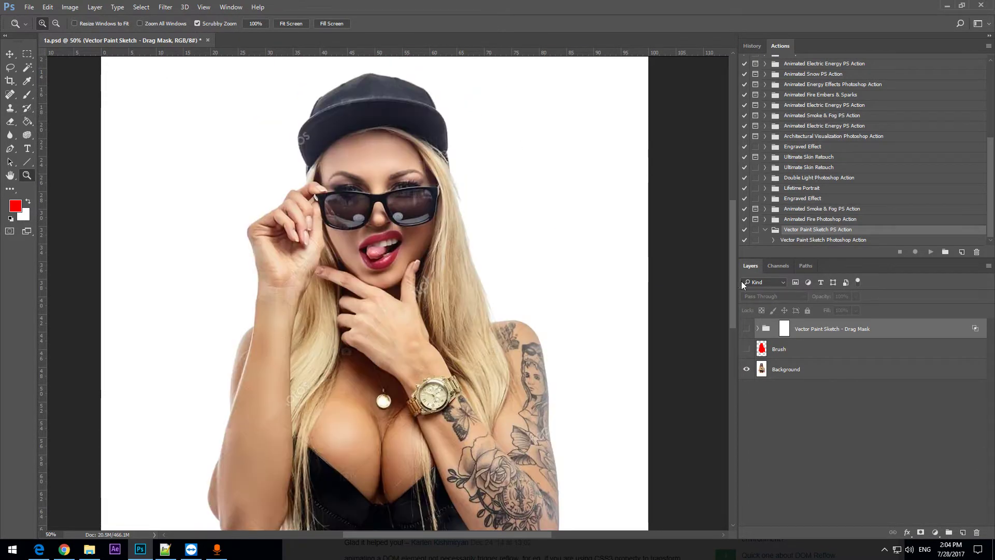
mouse_move(733, 273)
left_mouse_down()
mouse_move(729, 256)
mouse_move(730, 265)
left_mouse_up()
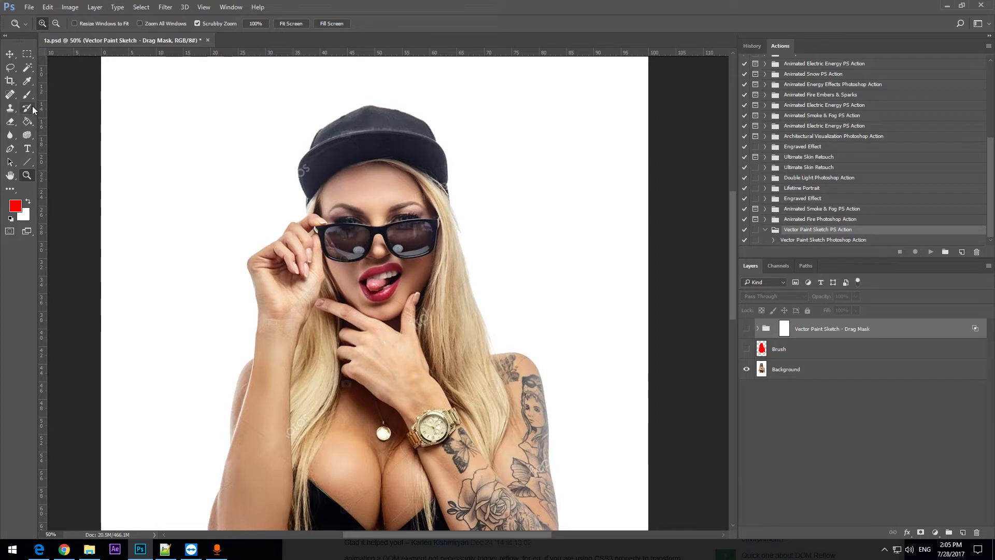
Load Vector Paint Sketch Brushes.abr into the brush presets with the Preset Manager and check the end of the brush list
left_click(48, 7)
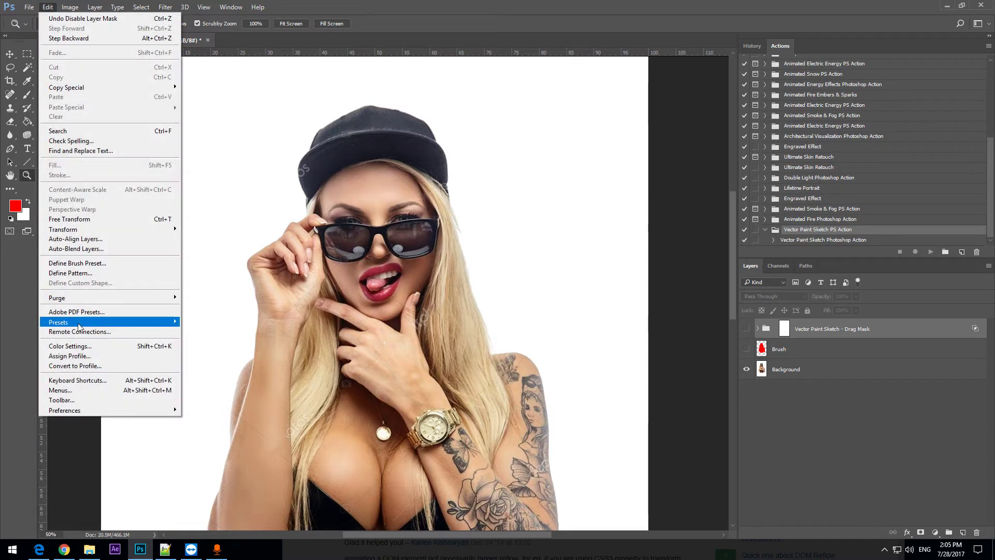
mouse_move(155, 322)
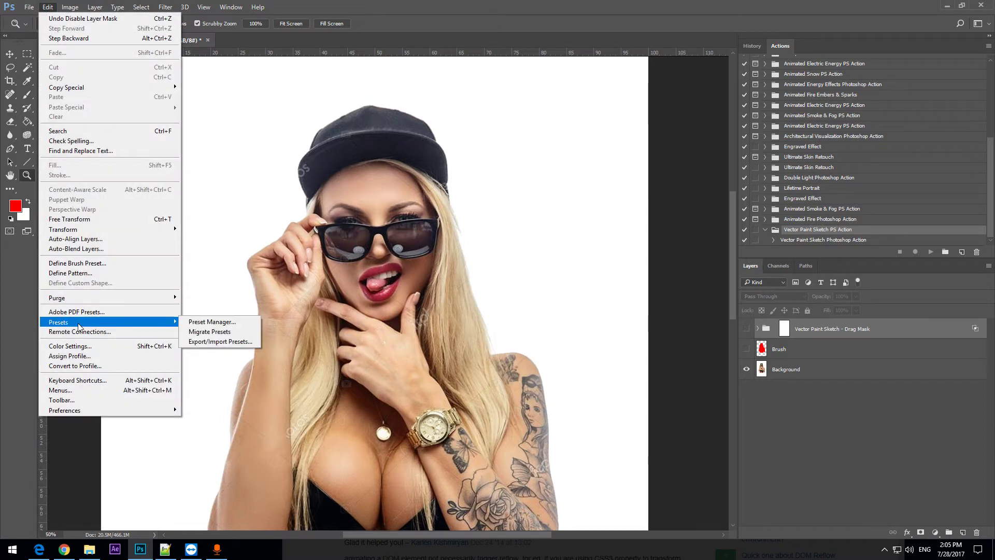
left_click(237, 325)
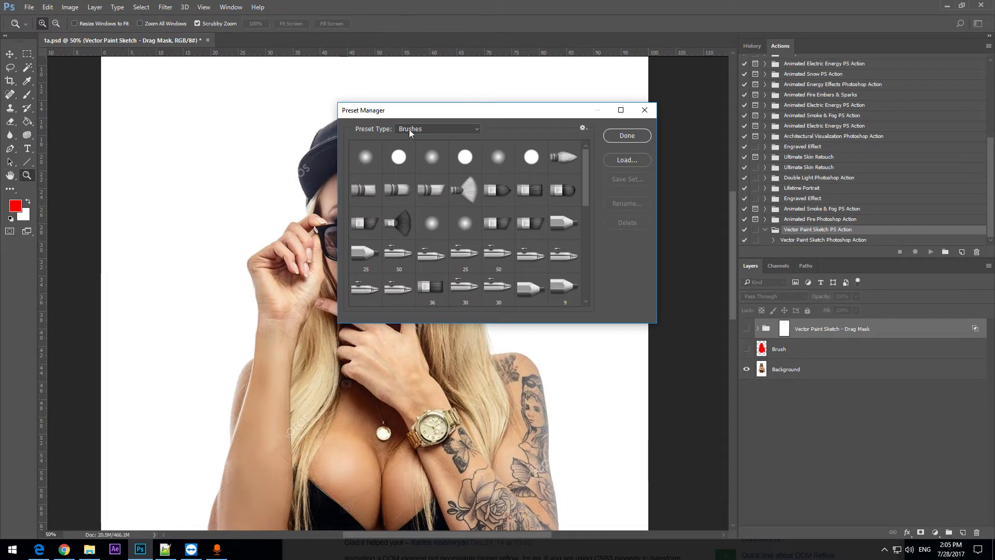
left_click(408, 129)
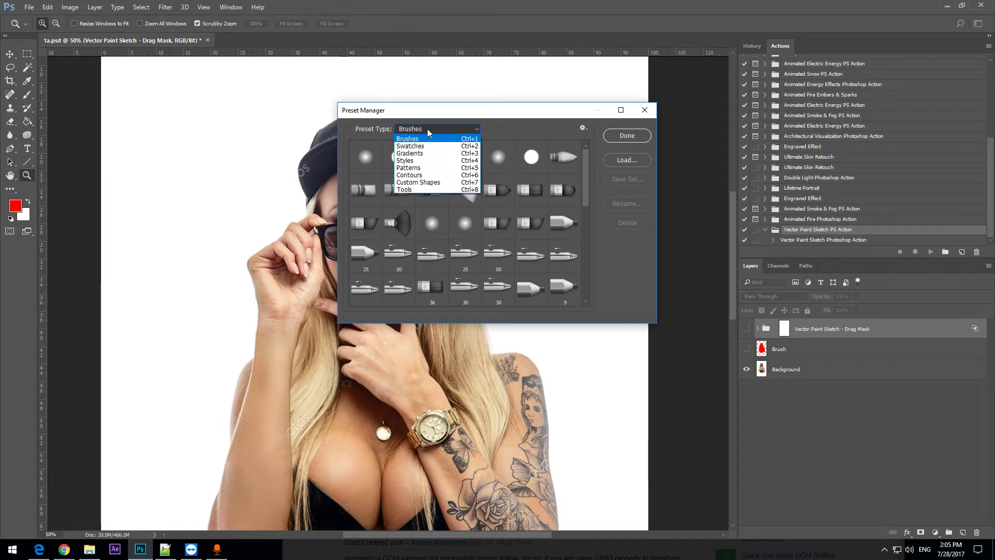
left_click(427, 129)
left_click(625, 161)
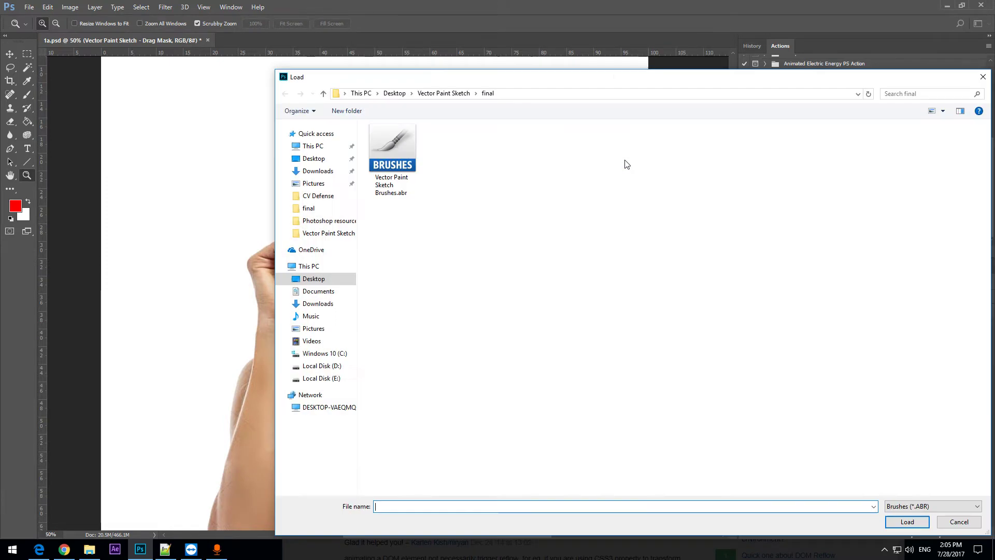
left_click(403, 157)
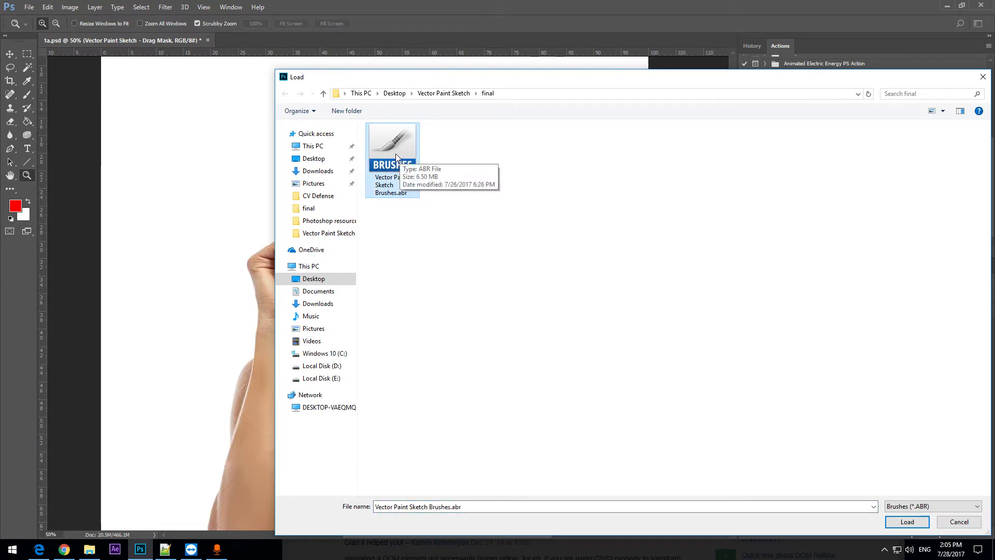
double_click(395, 154)
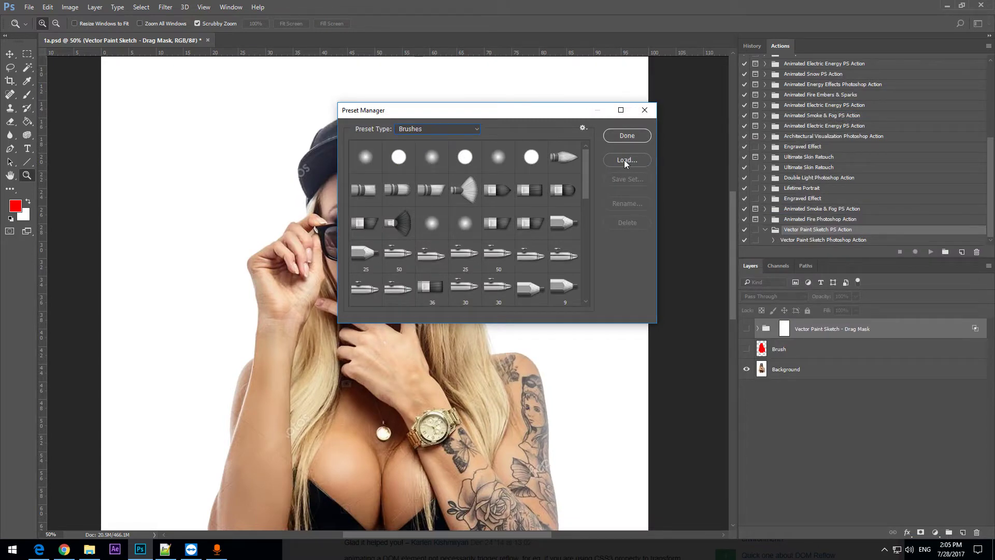
left_click_drag(588, 167, 580, 298)
Load Vector Paint Sketch Patterns.pat into the pattern presets and close the Preset Manager
left_click(428, 129)
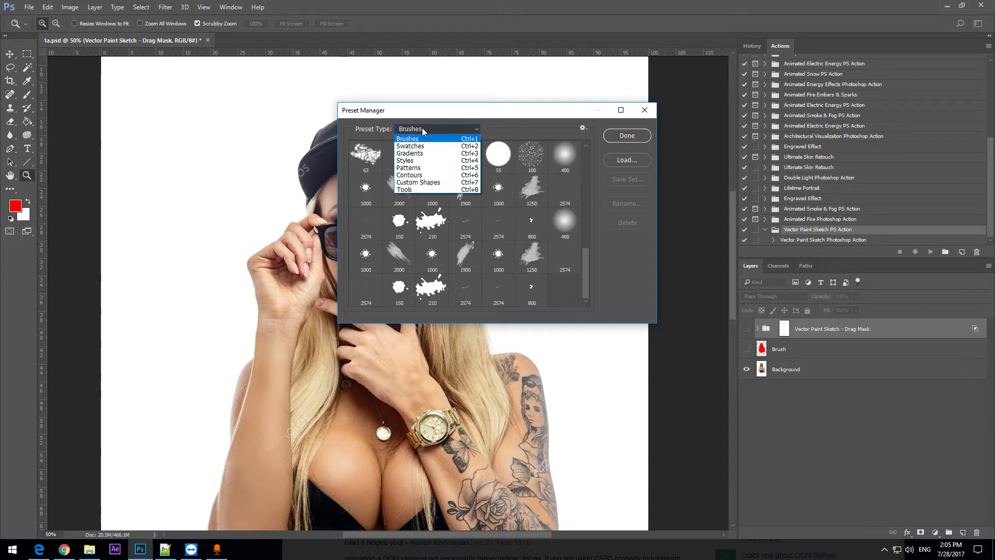
left_click(418, 168)
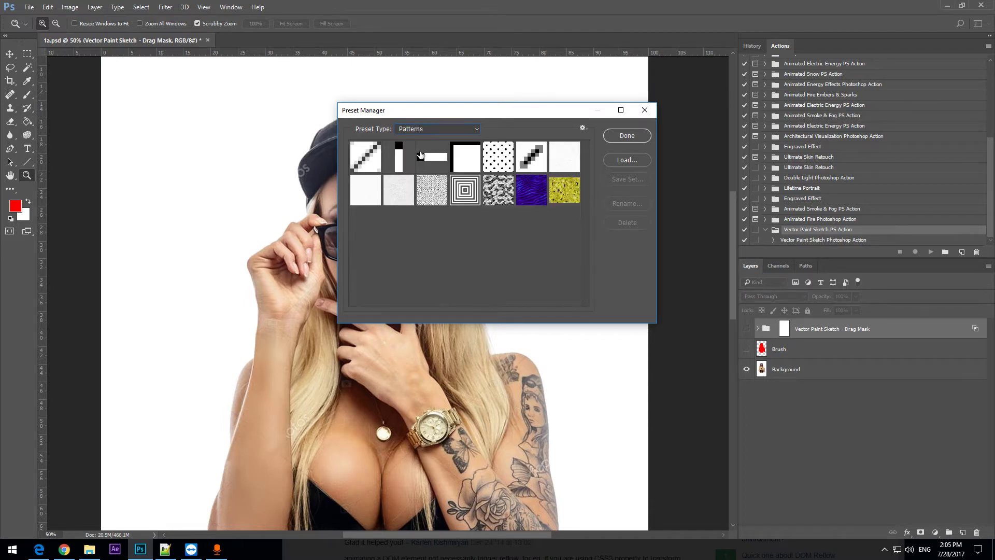
left_click(632, 159)
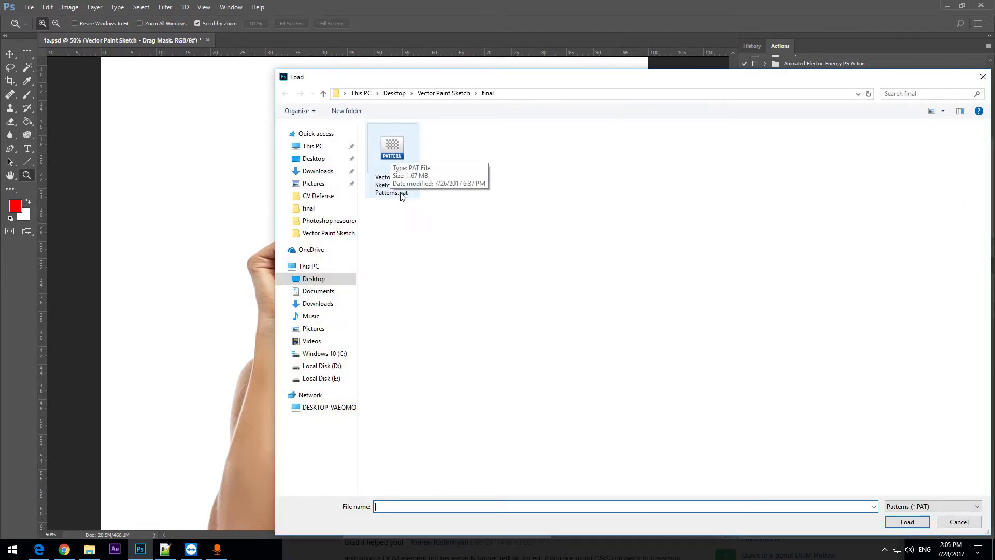
left_click(396, 156)
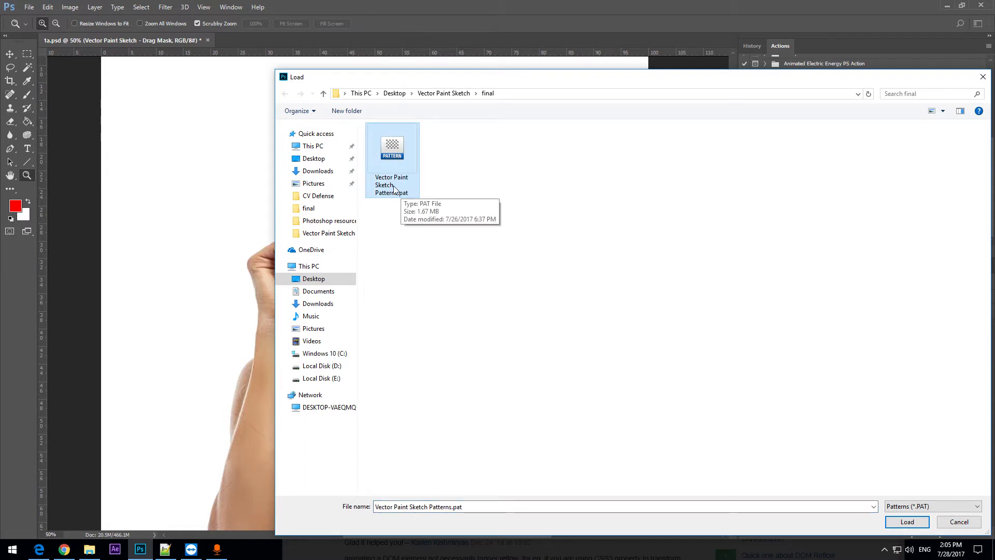
double_click(393, 187)
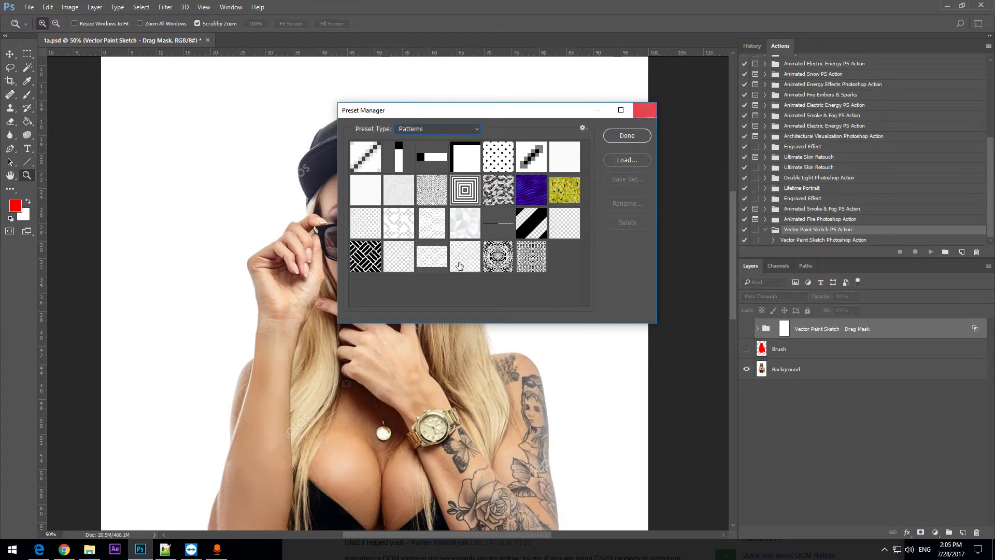
left_click(628, 137)
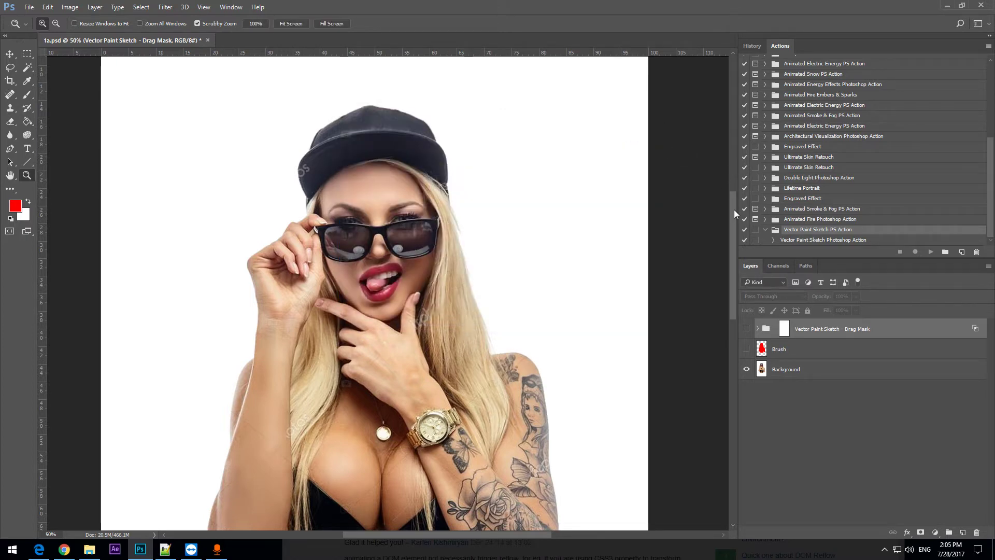
Load the action file Vector Paint Sketch PS Action.atn into the list of actions
left_click_drag(733, 210, 732, 213)
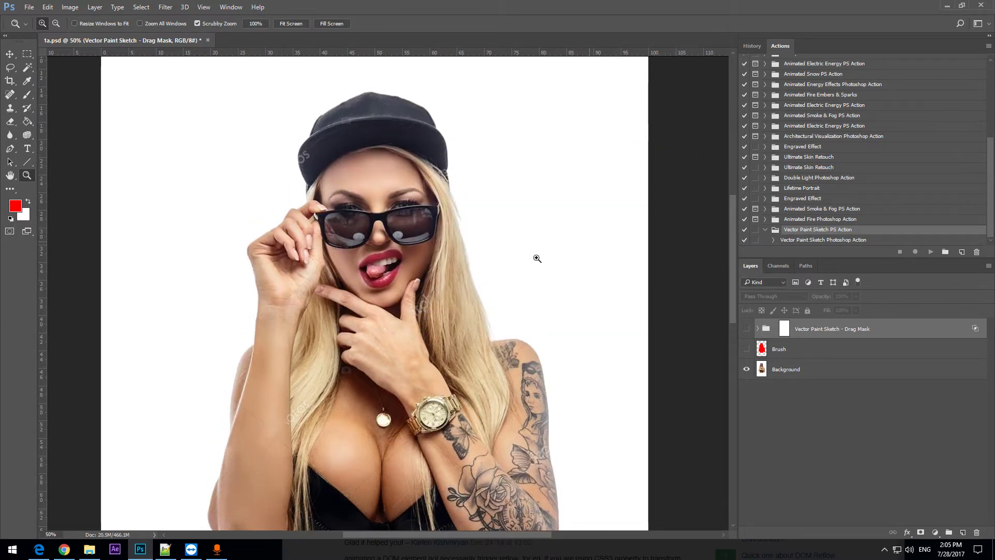
left_click_drag(499, 269, 466, 284)
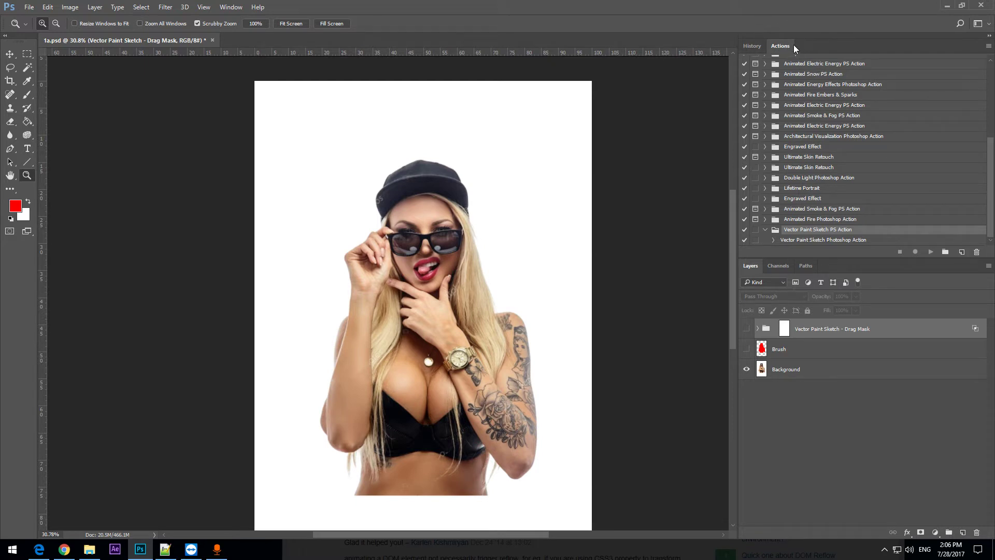
left_click(232, 9)
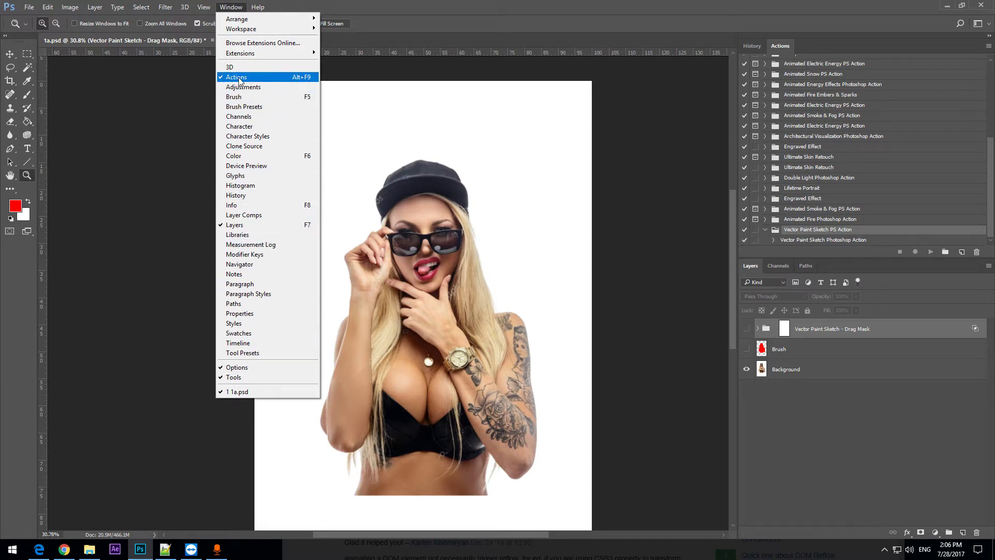
left_click(786, 46)
left_click(988, 46)
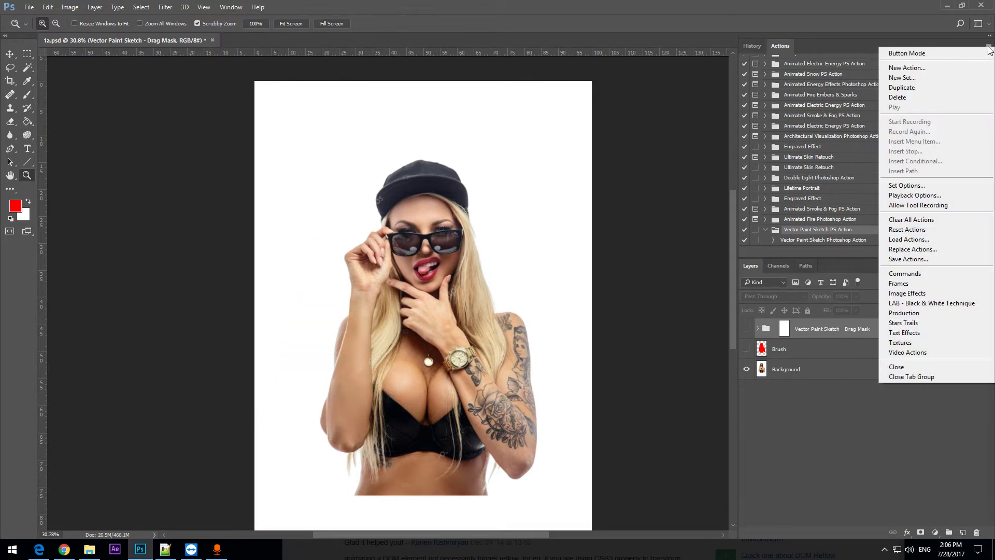
left_click(924, 239)
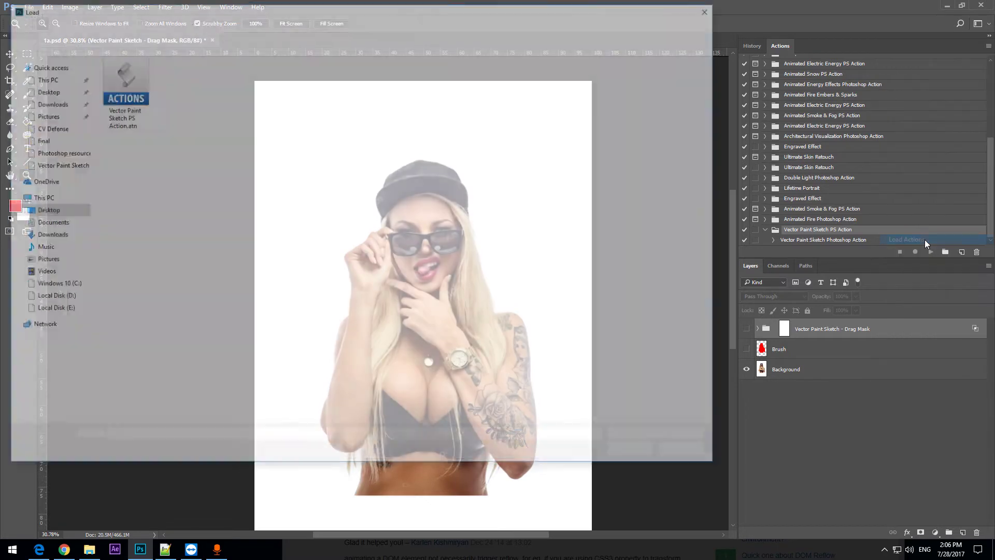
left_click(136, 85)
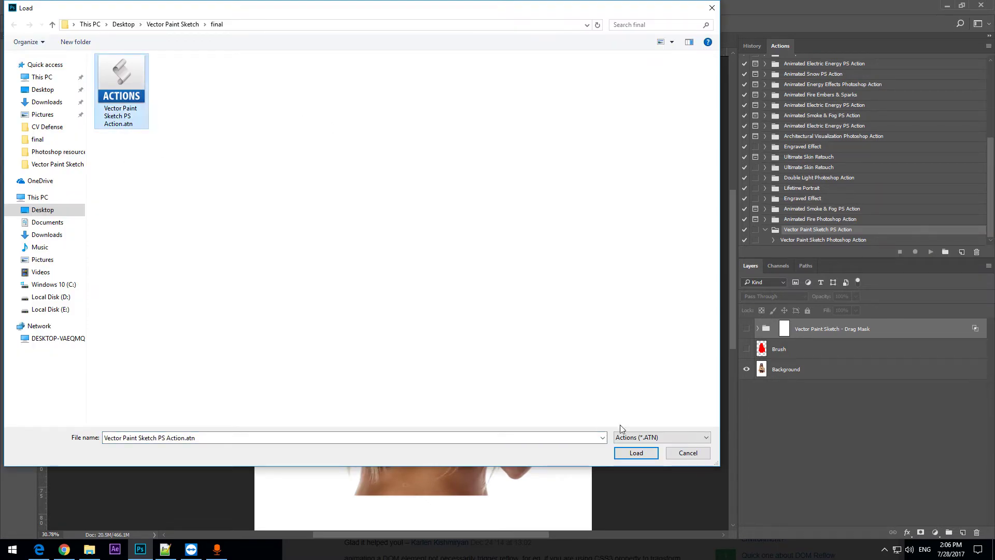
left_click(636, 453)
Collapse the command list of the newly loaded Vector Paint Sketch Photoshop Action
scroll(809, 225, "down", 2)
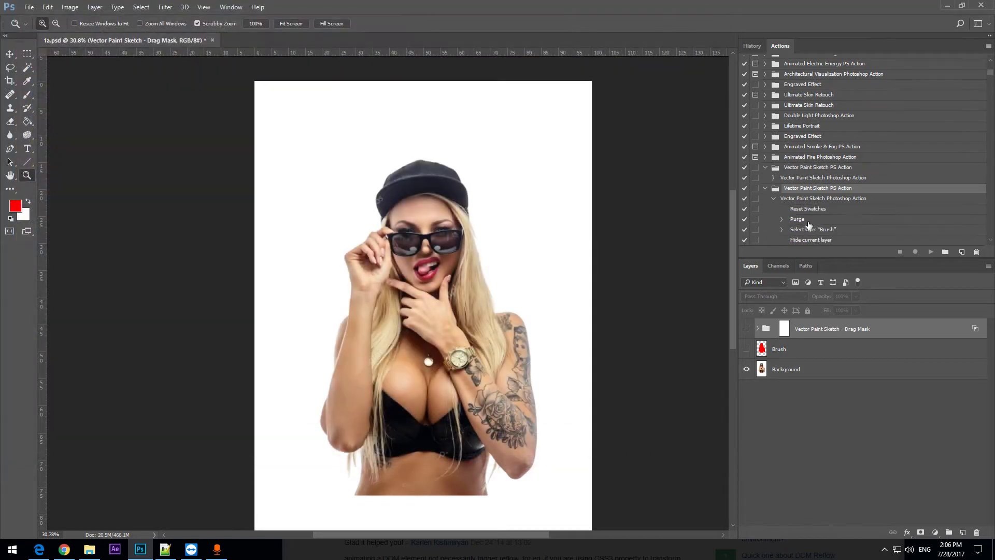
scroll(772, 201, "down", 5)
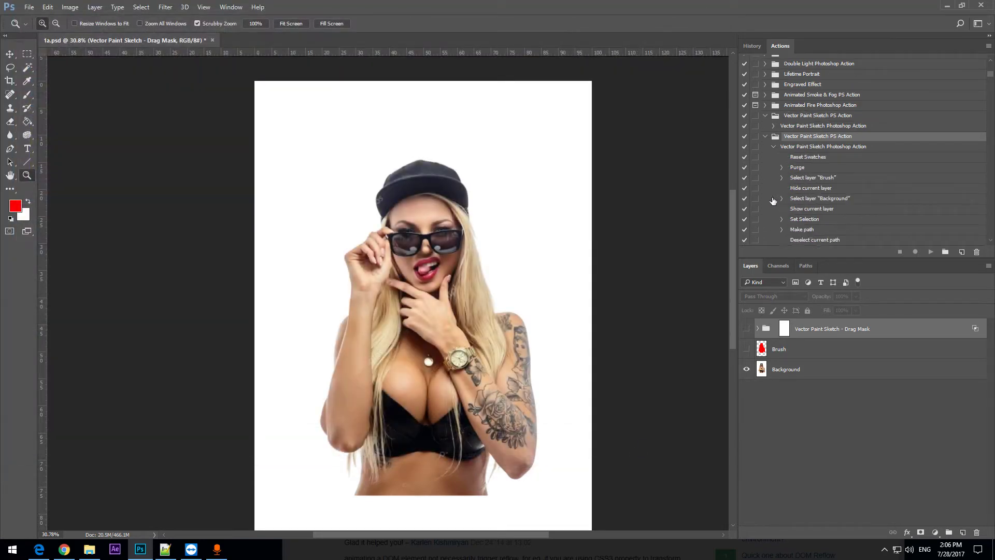
scroll(772, 201, "up", 1)
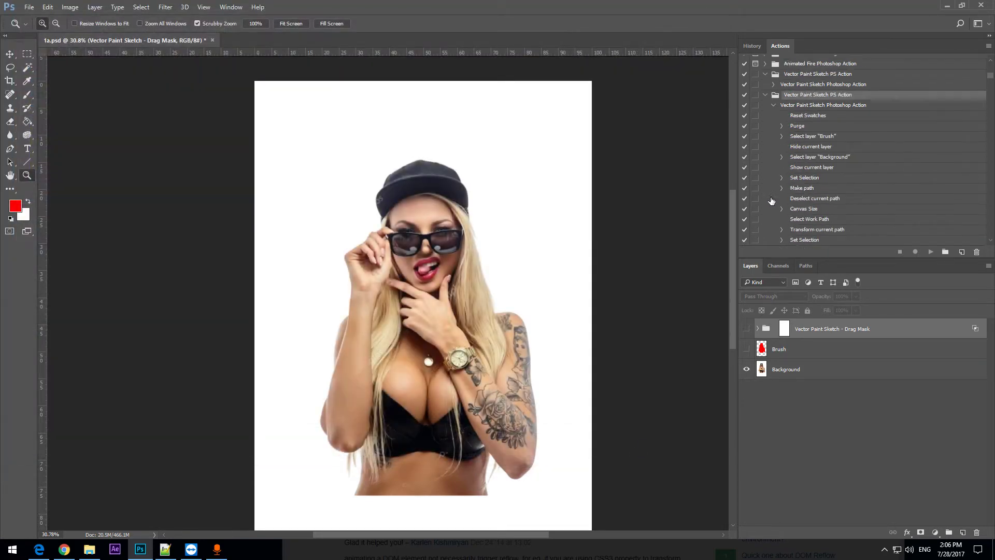
left_click(774, 106)
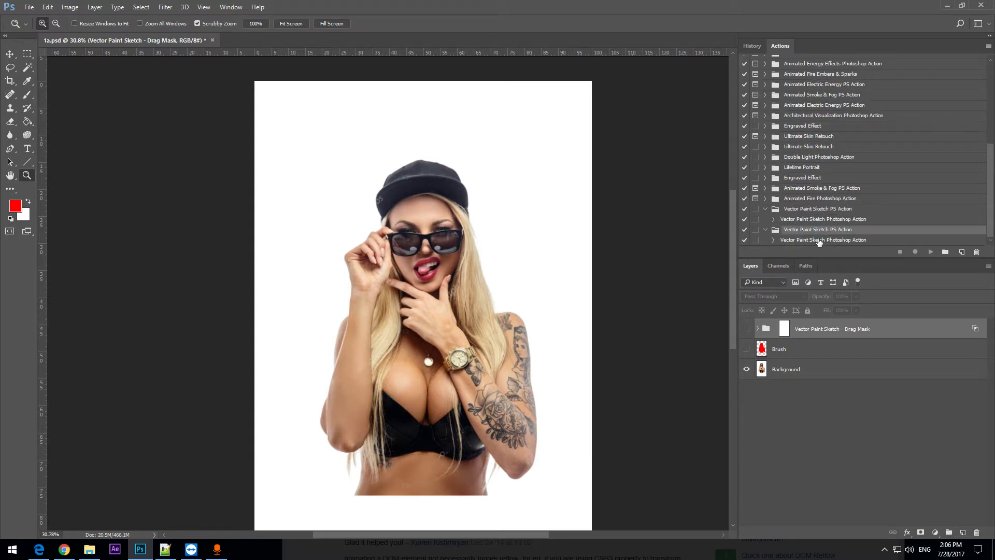
Select the Background layer and examine the photo's subject and the empty space around it
left_click_drag(733, 203, 731, 191)
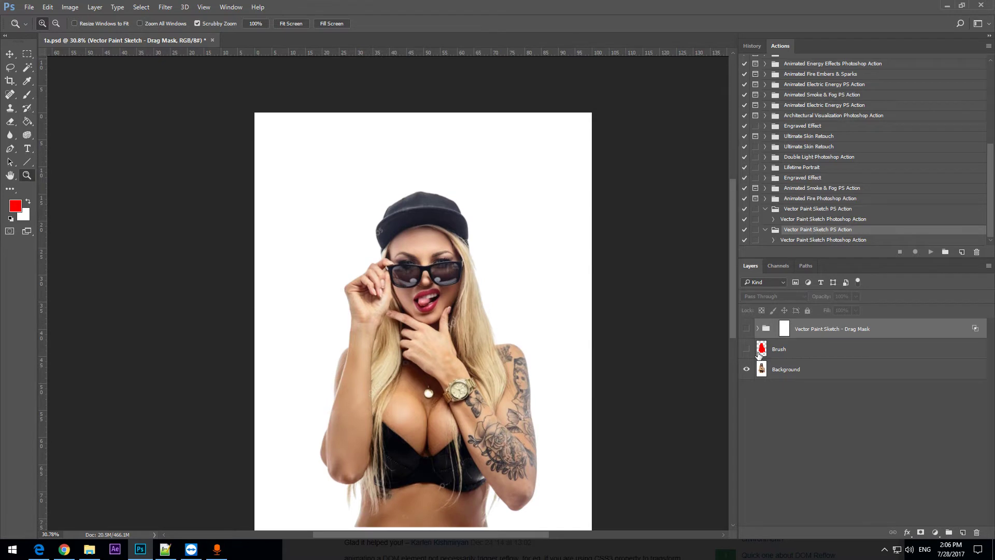
scroll(728, 285, "down", 1)
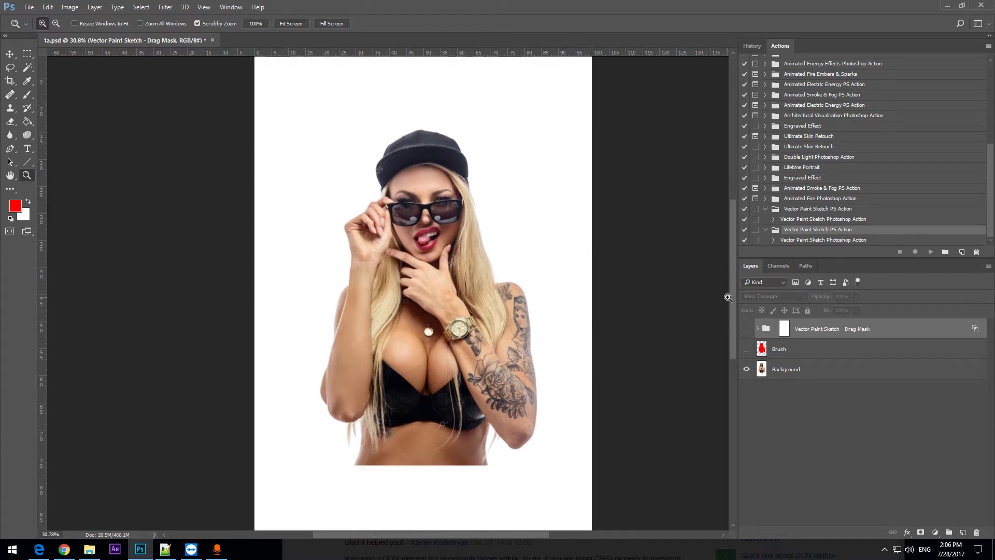
scroll(725, 288, "down", 1)
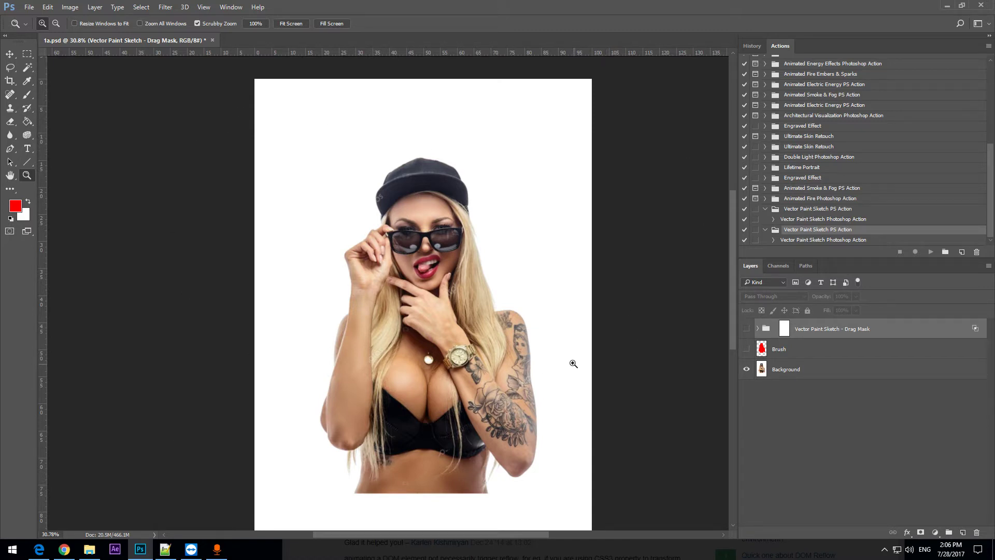
left_click(793, 372)
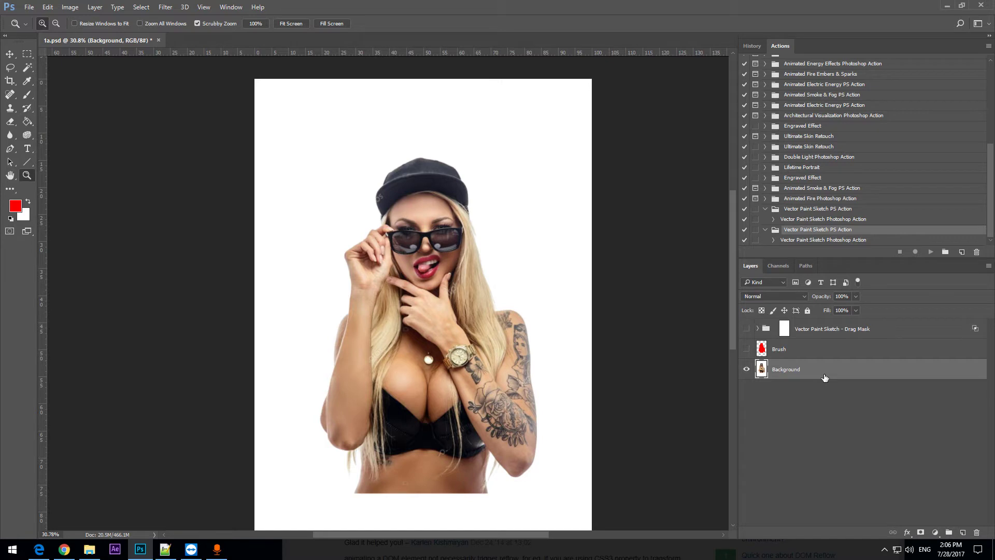
scroll(732, 312, "down", 3)
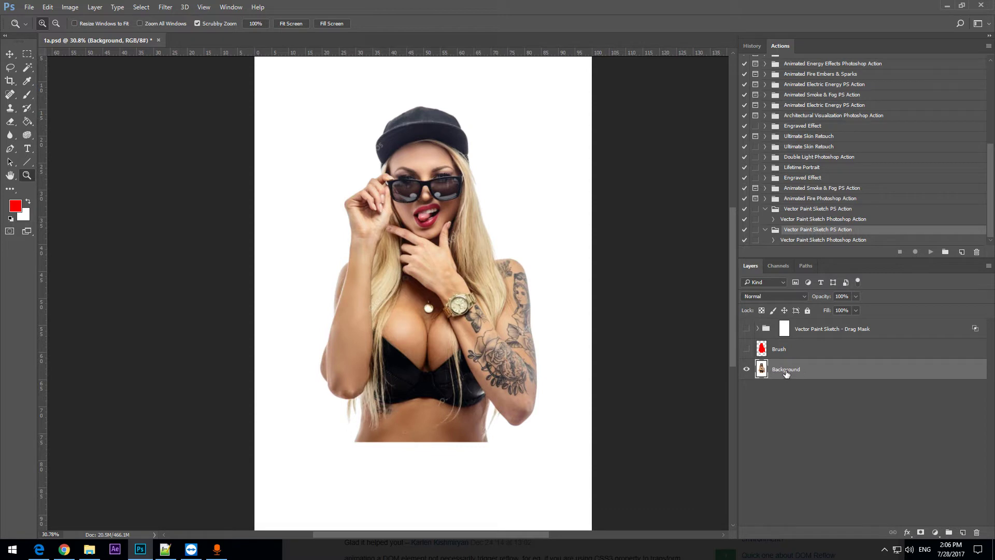
scroll(725, 291, "up", 3)
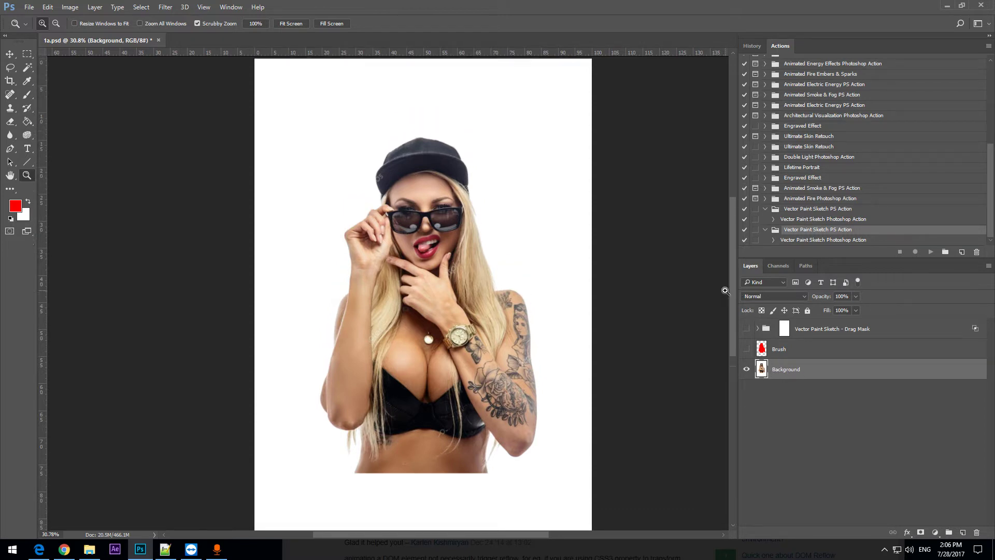
scroll(721, 283, "down", 1)
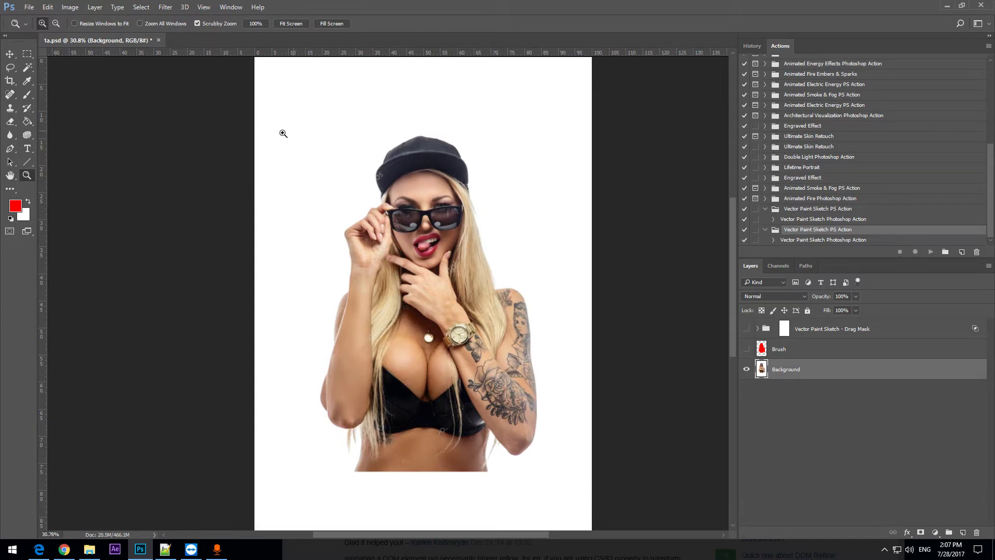
scroll(285, 340, "down", 1)
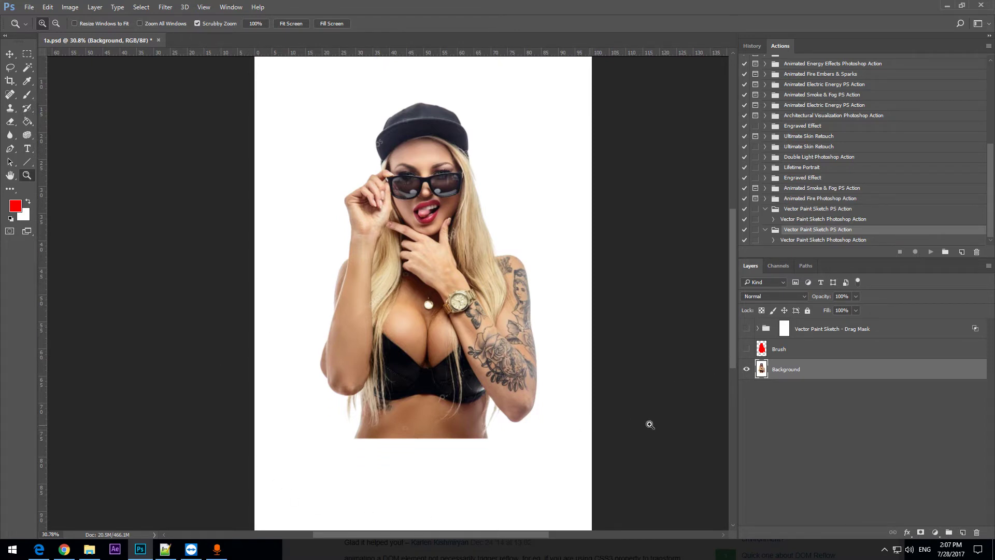
Show the Vector Paint Sketch - Drag Mask group to compare the effect with the photo, and hide it again
left_click(747, 328)
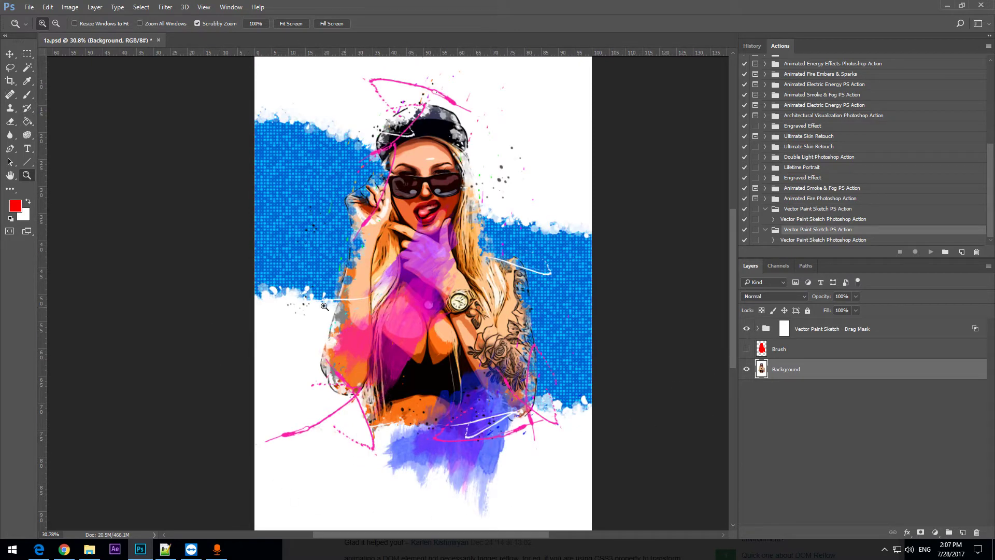
scroll(373, 147, "up", 1)
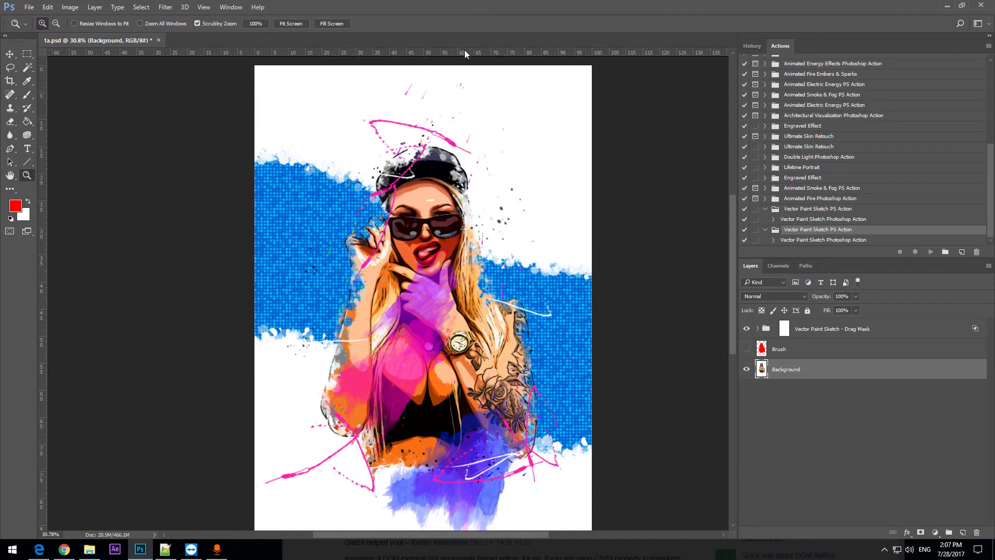
left_click(747, 328)
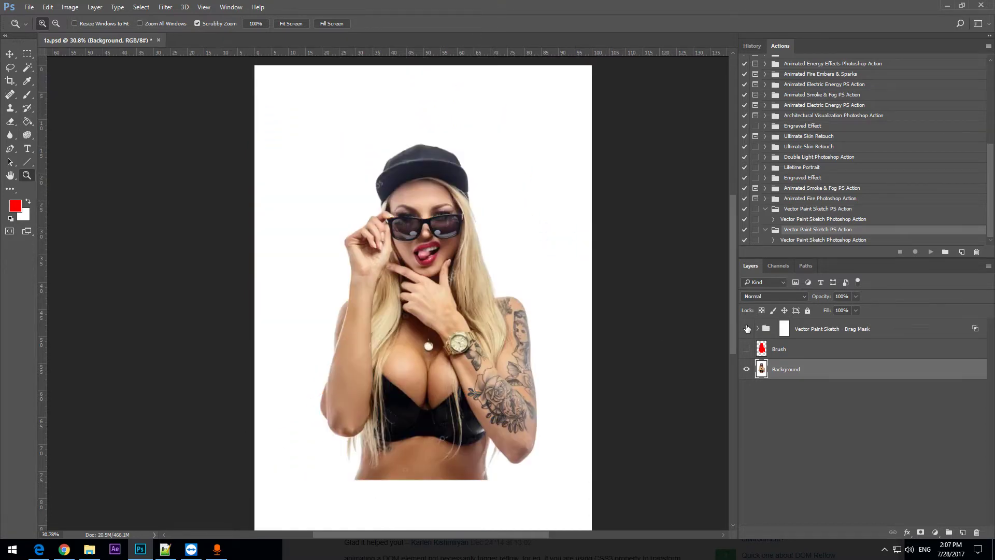
scroll(454, 485, "down", 1)
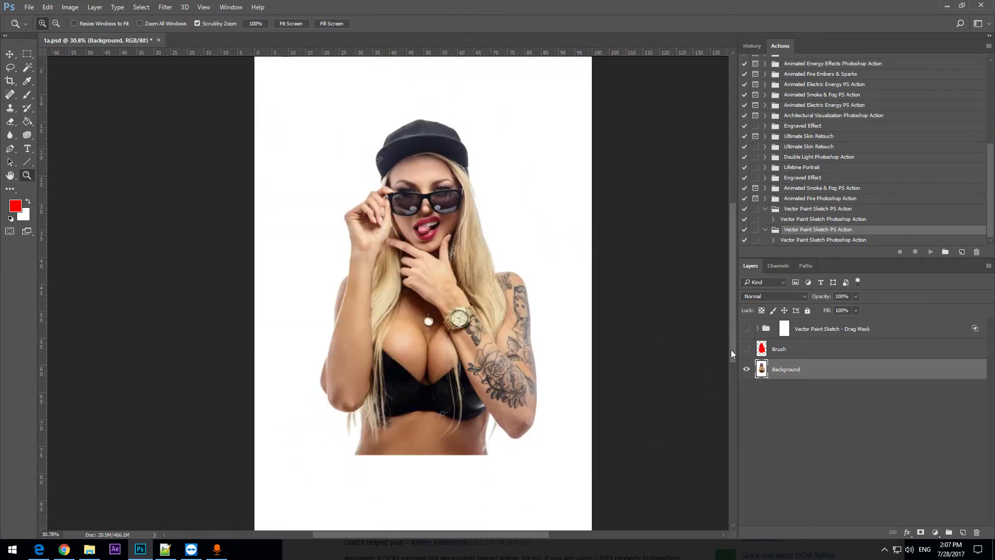
scroll(732, 349, "up", 1)
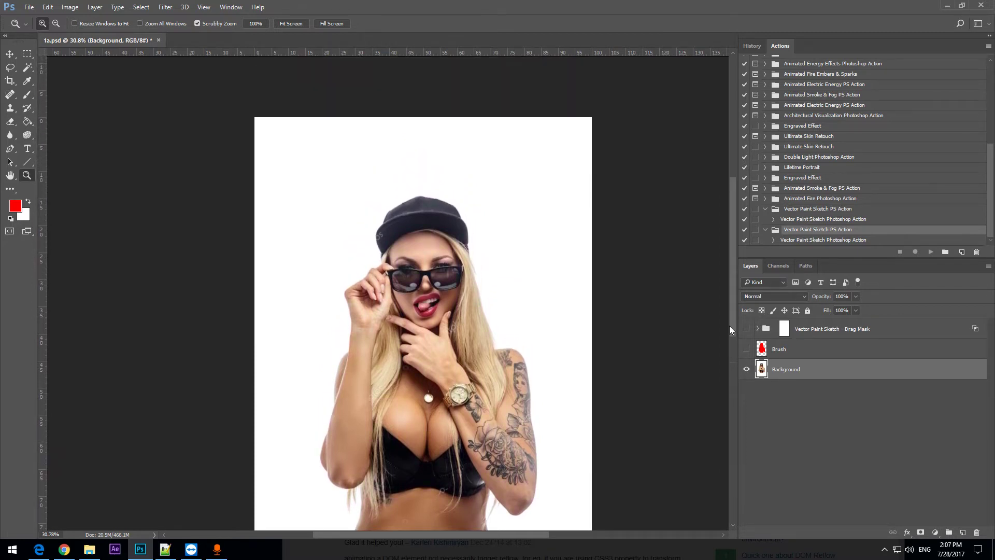
scroll(729, 325, "down", 3)
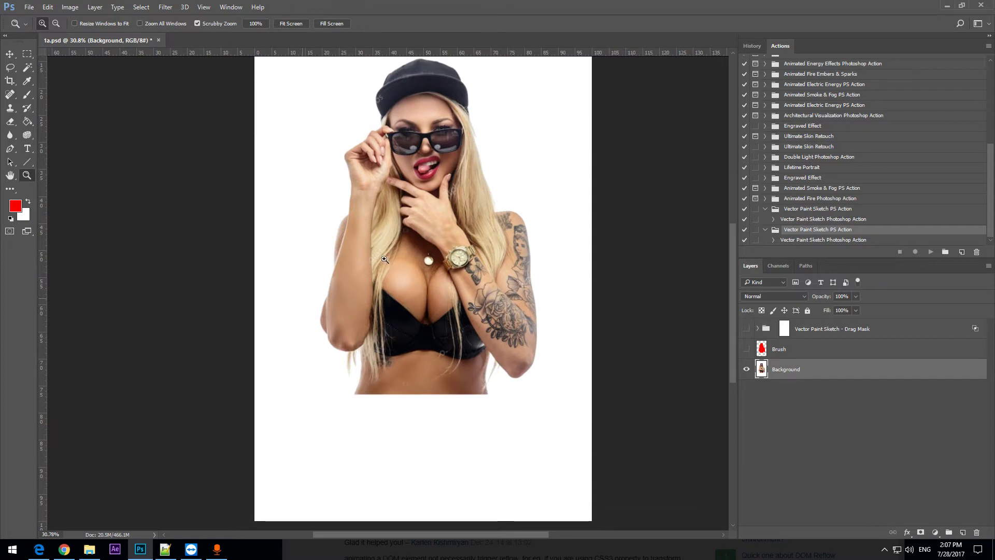
scroll(482, 205, "up", 1)
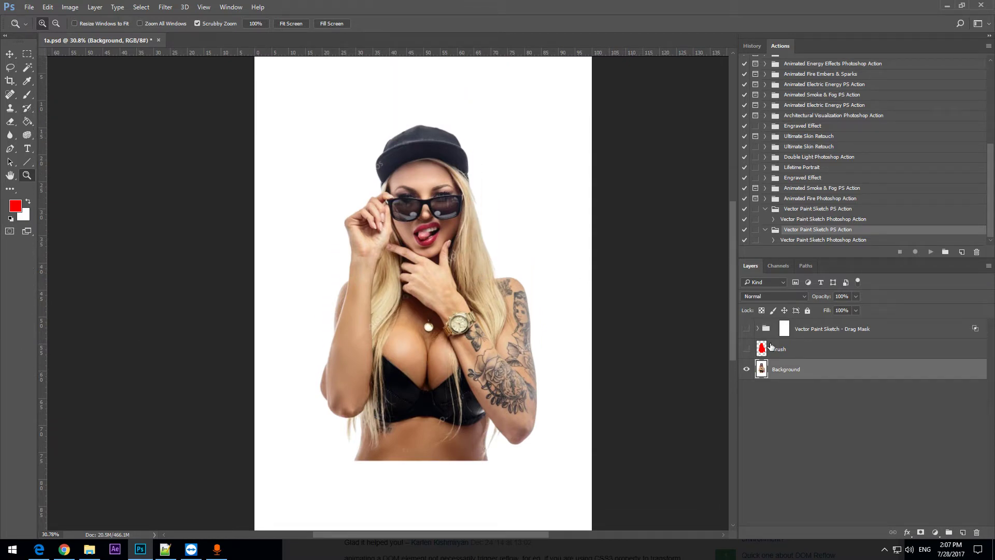
Delete the red Brush layer and add a new empty layer directly above the Background layer
left_click(746, 350)
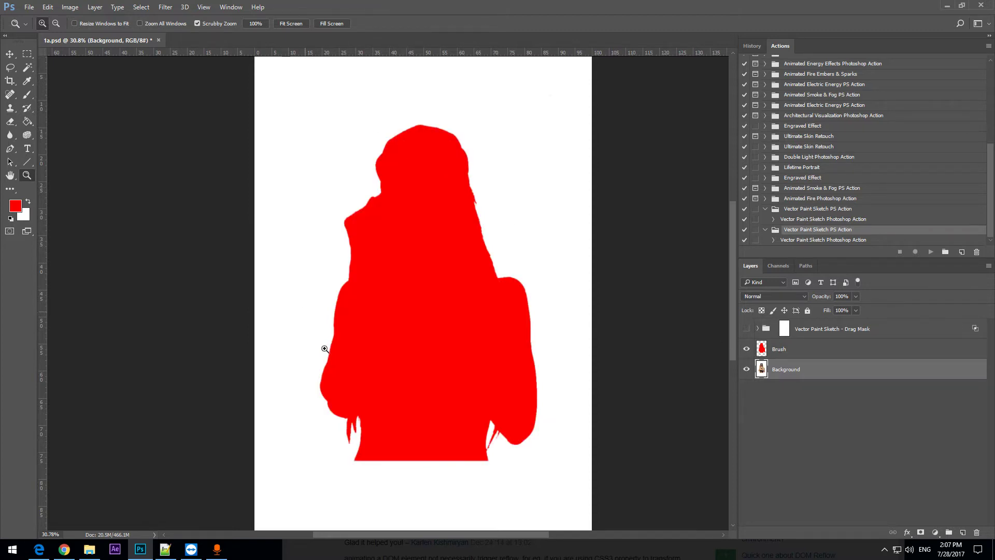
left_click(791, 352)
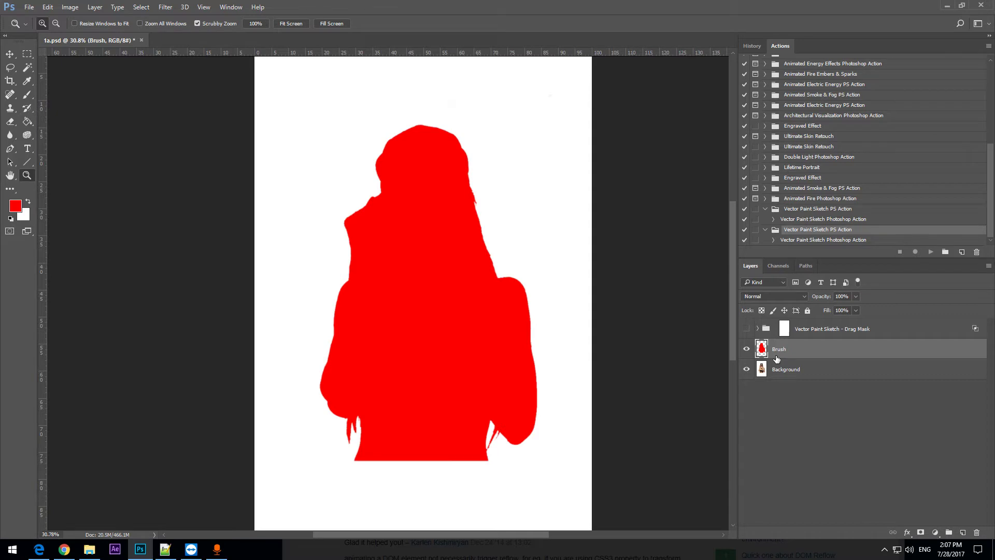
key("Delete")
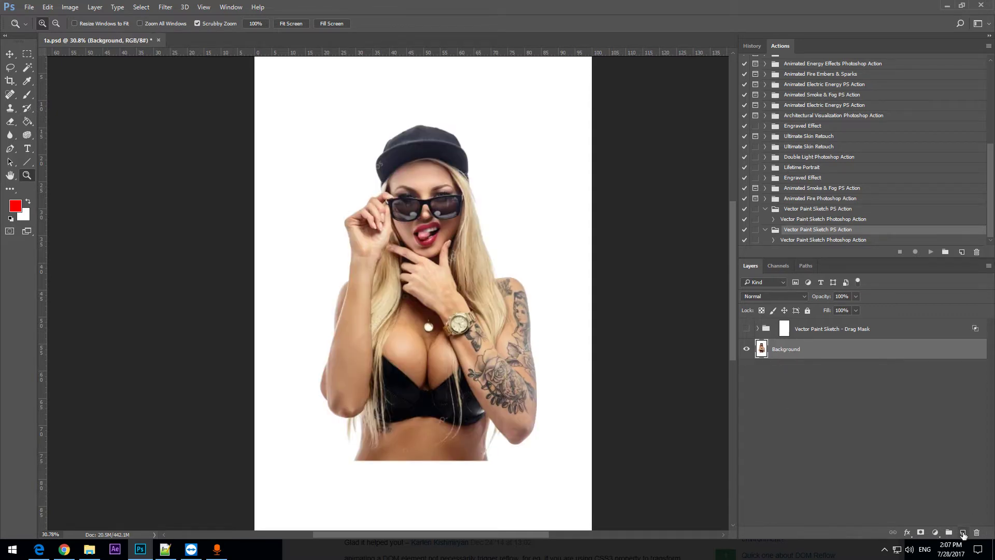
left_click(962, 532)
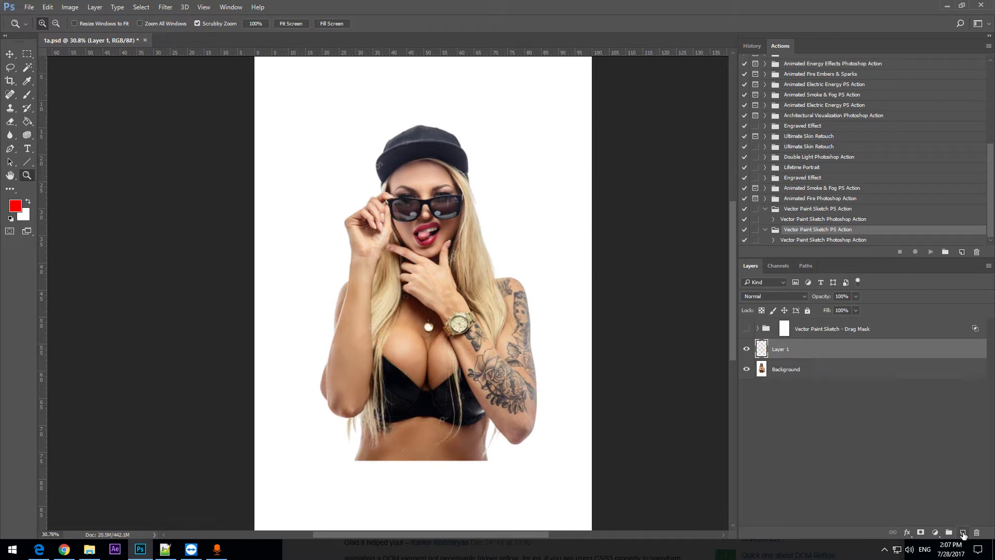
Rename the new empty layer above the Background layer to Brush
double_click(782, 349)
type("Brush")
key("Return")
Set up the Brush tool with a hard round tip at about 171 px and 100% hardness
left_click(27, 96)
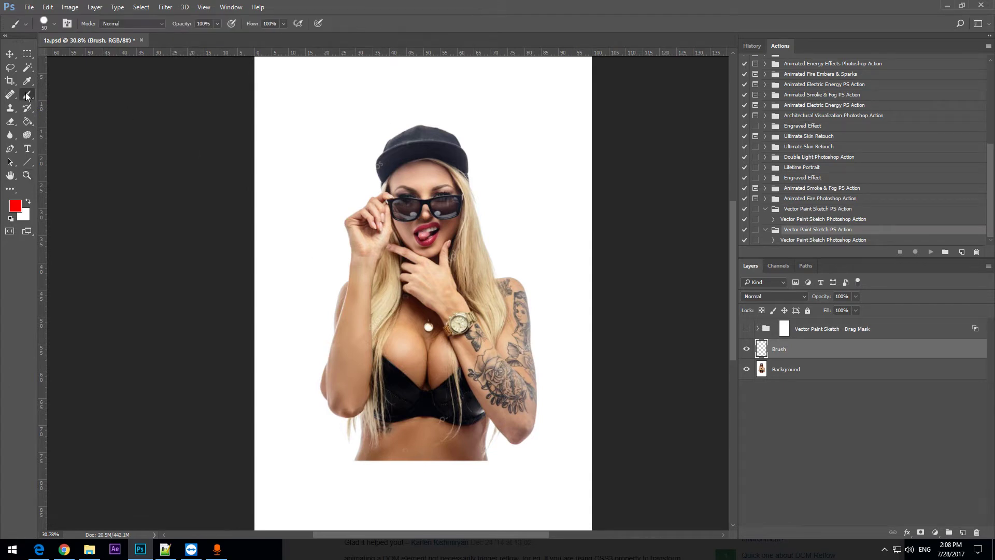
left_click(54, 24)
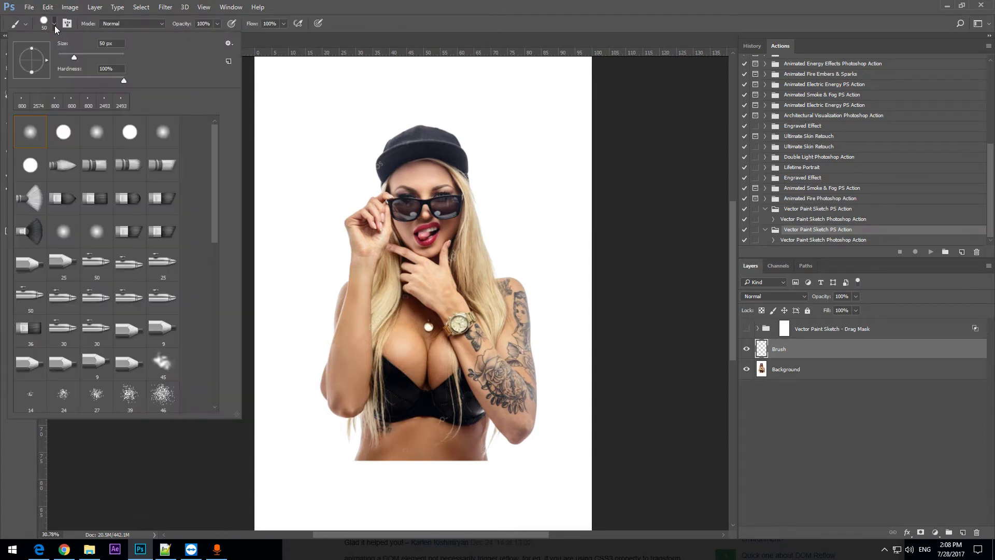
left_click(66, 135)
left_click_drag(103, 78, 138, 80)
left_click_drag(88, 58, 96, 56)
left_click(342, 4)
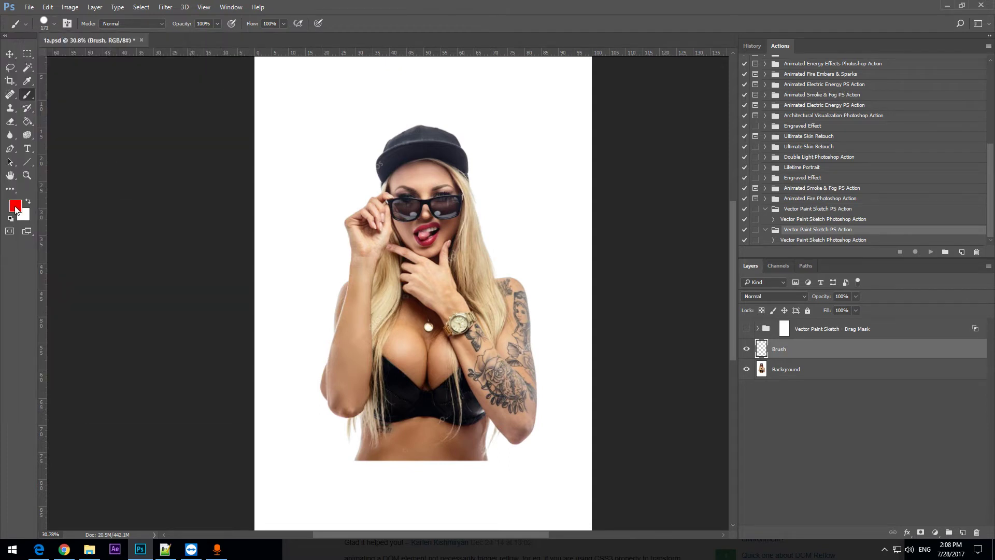
Paint roughly over the woman's head, arms and torso in red on the Brush layer
mouse_move(385, 160)
left_mouse_down()
mouse_move(427, 159)
mouse_move(436, 193)
mouse_move(405, 191)
mouse_move(382, 229)
left_mouse_up()
mouse_move(359, 223)
left_mouse_down()
mouse_move(381, 204)
mouse_move(391, 212)
mouse_move(388, 227)
mouse_move(363, 235)
mouse_move(337, 388)
mouse_move(354, 325)
mouse_move(346, 295)
mouse_move(359, 293)
mouse_move(405, 426)
mouse_move(430, 392)
mouse_move(476, 370)
mouse_move(500, 319)
mouse_move(501, 290)
mouse_move(478, 289)
mouse_move(454, 228)
mouse_move(443, 150)
mouse_move(414, 136)
left_mouse_up()
mouse_move(422, 175)
left_mouse_down()
mouse_move(398, 205)
mouse_move(394, 172)
mouse_move(382, 216)
mouse_move(420, 202)
mouse_move(408, 257)
mouse_move(357, 244)
mouse_move(356, 219)
mouse_move(373, 208)
mouse_move(431, 251)
mouse_move(379, 289)
mouse_move(425, 244)
mouse_move(456, 260)
mouse_move(441, 230)
mouse_move(428, 346)
mouse_move(411, 372)
mouse_move(398, 288)
mouse_move(449, 295)
mouse_move(481, 321)
mouse_move(506, 355)
mouse_move(507, 392)
mouse_move(454, 367)
mouse_move(430, 421)
mouse_move(464, 422)
mouse_move(399, 447)
mouse_move(373, 441)
mouse_move(401, 422)
mouse_move(378, 325)
mouse_move(375, 364)
mouse_move(344, 393)
left_mouse_up()
left_click_drag(371, 344, 379, 306)
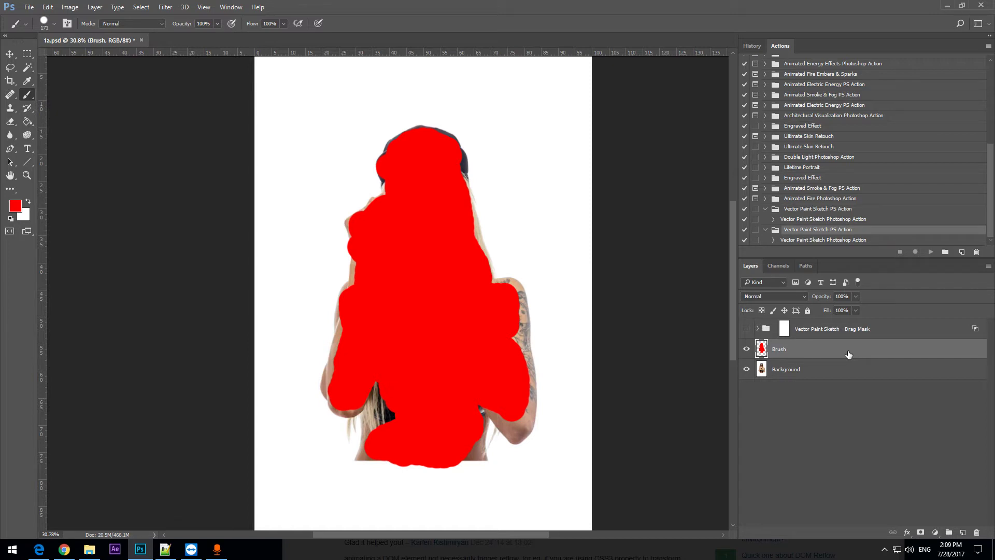
Delete the painted Brush layer and add a new empty layer named Brush directly above the Background layer
key("Delete")
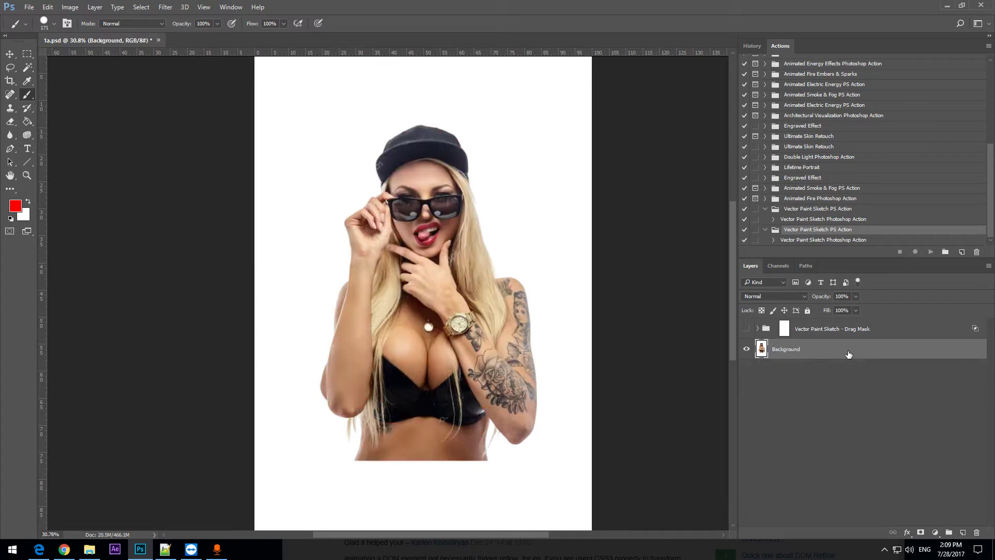
left_click(962, 532)
double_click(781, 350)
type("Br")
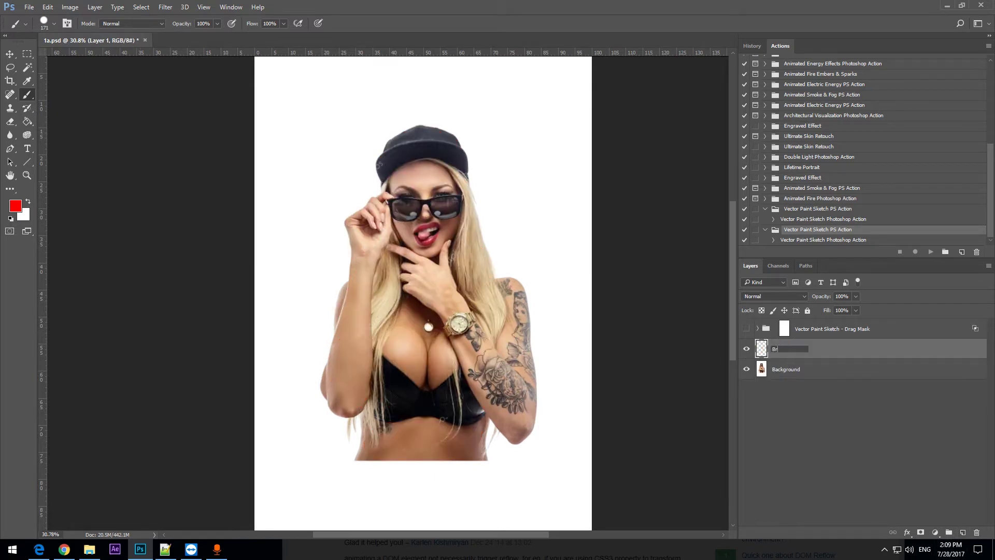
type("ush")
key("Return")
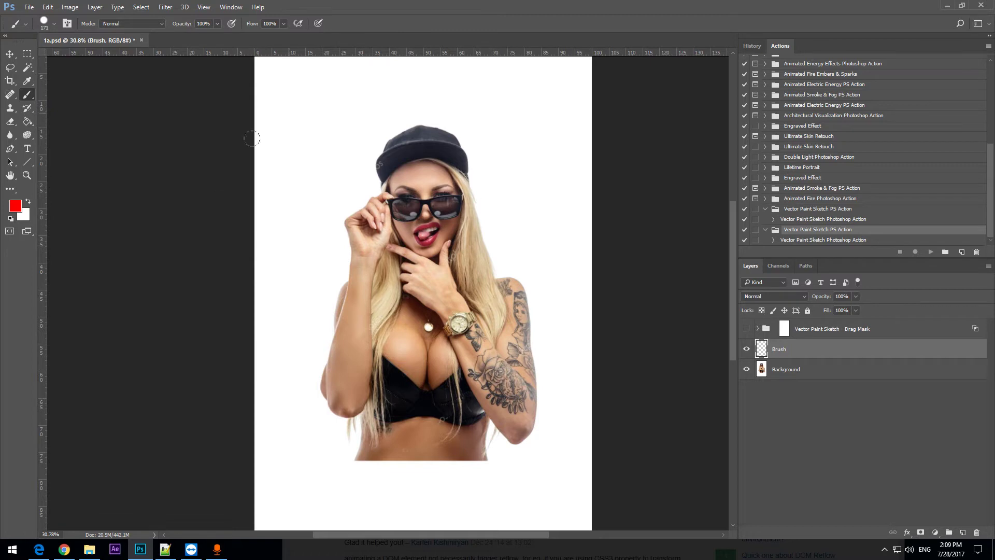
Select the white backdrop of the Background layer with the Magic Wand and invert the selection to the subject
left_click(796, 373)
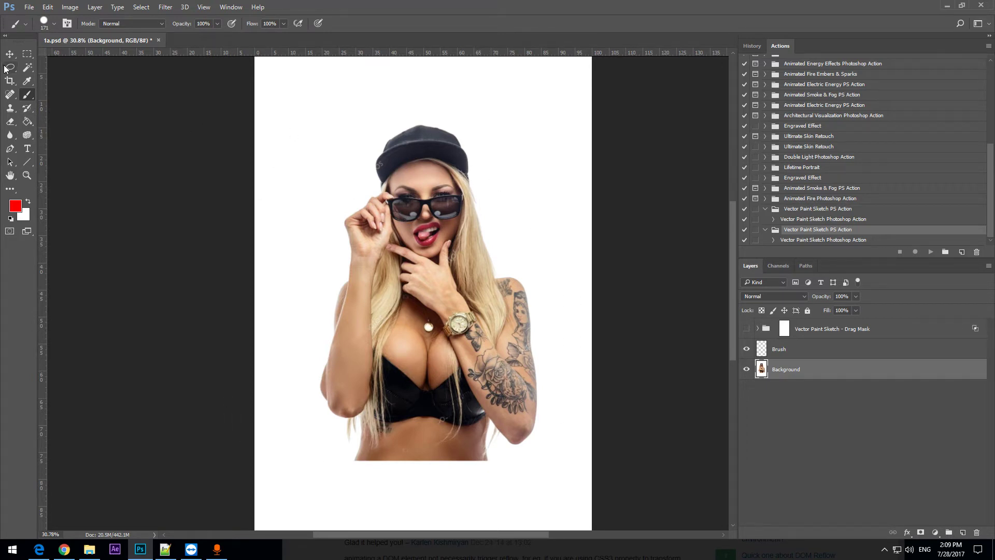
left_click(30, 70)
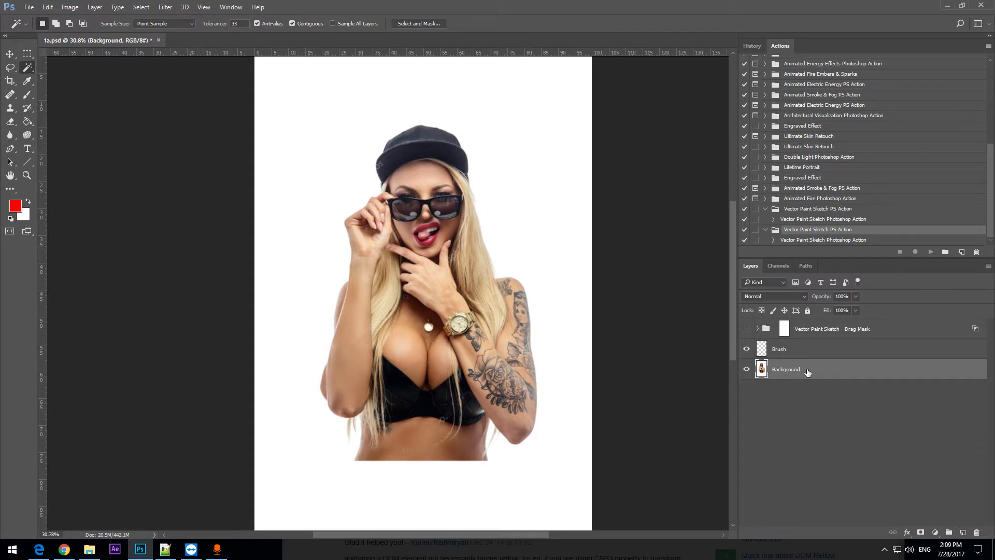
left_click(331, 323)
left_click(141, 7)
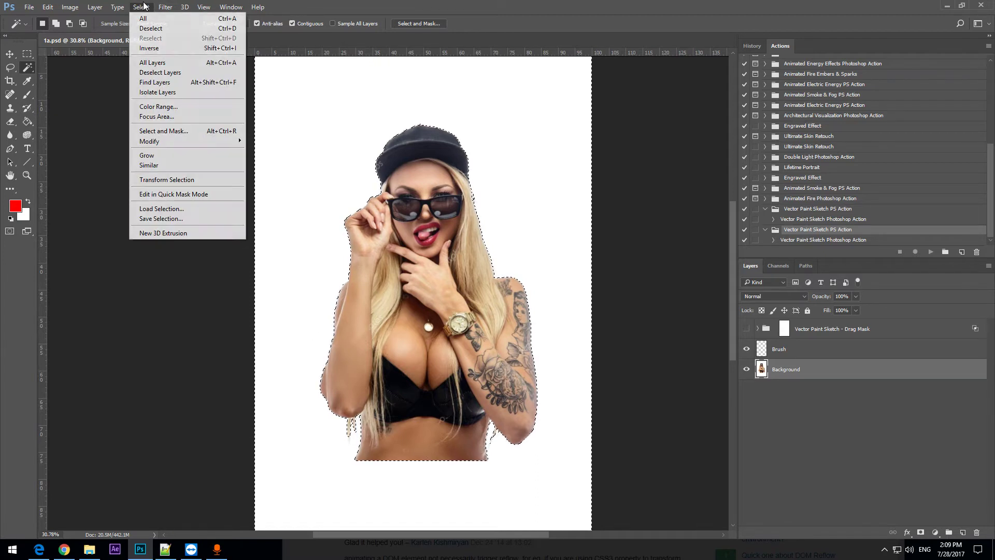
left_click(159, 48)
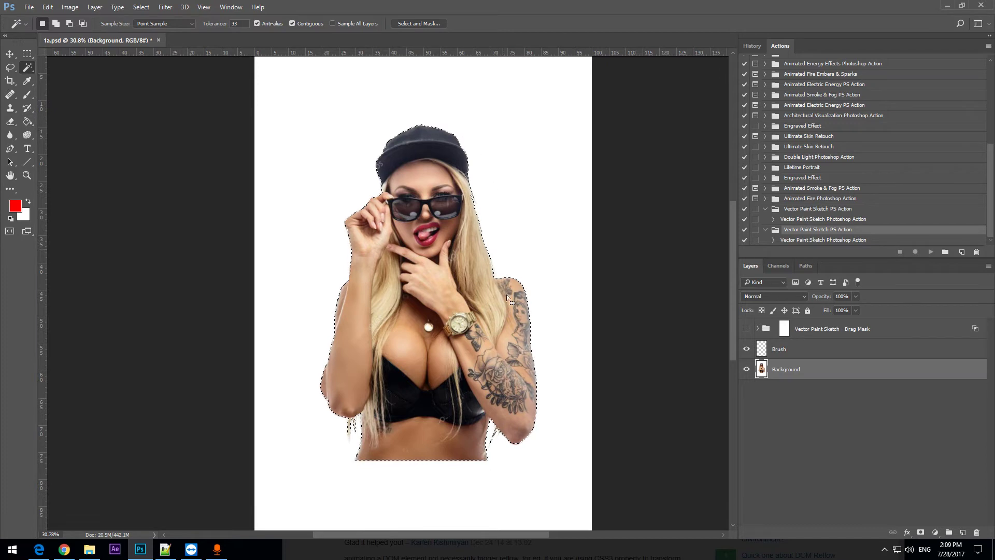
Paint the upper part of the selected subject, down to below the chin, red on the Brush layer
left_click(787, 350)
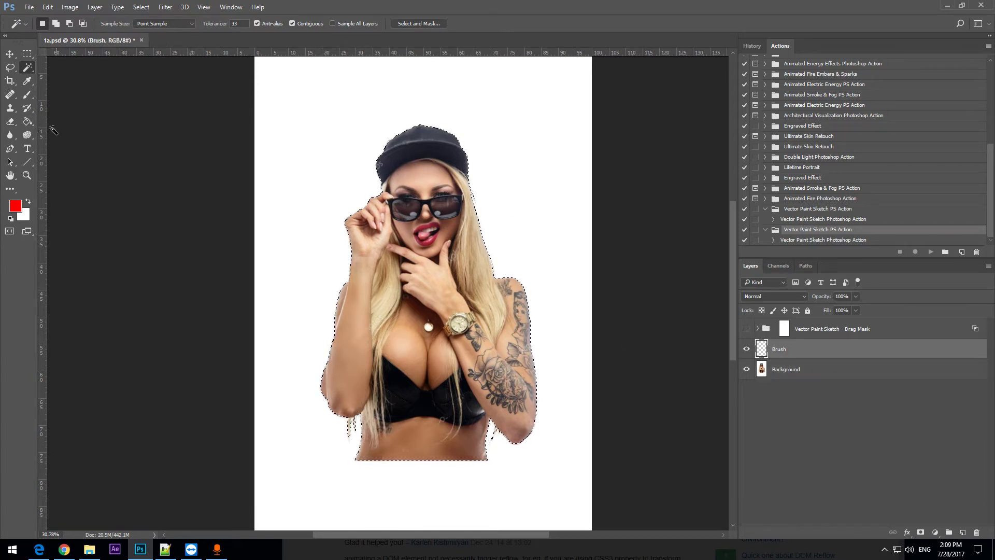
left_click(27, 94)
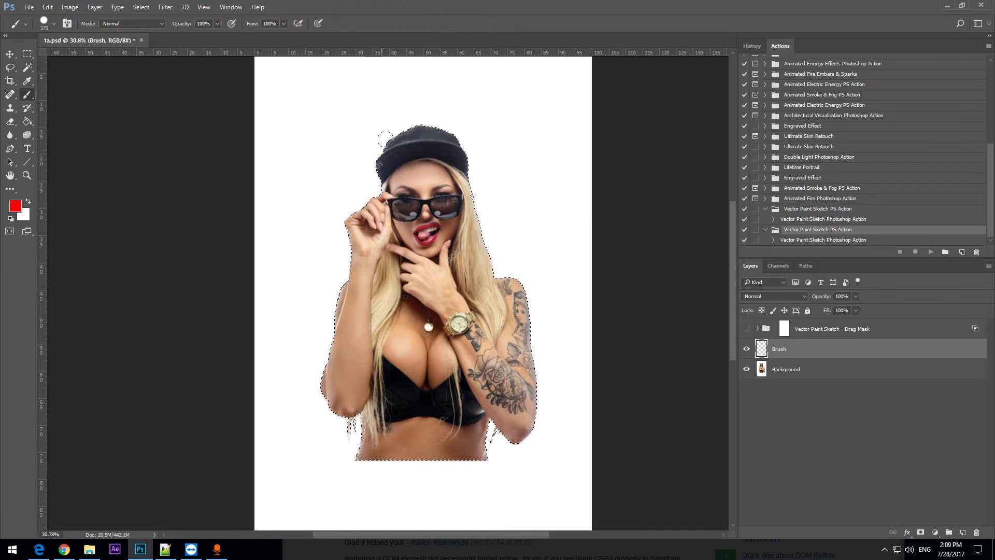
mouse_move(380, 133)
left_mouse_down()
mouse_move(386, 150)
mouse_move(365, 147)
mouse_move(432, 166)
mouse_move(457, 162)
mouse_move(347, 174)
mouse_move(358, 220)
mouse_move(325, 225)
mouse_move(440, 262)
left_mouse_up()
Fill the rest of the selected subject with red using the Paint Bucket tool and remove the selection
left_click(28, 121)
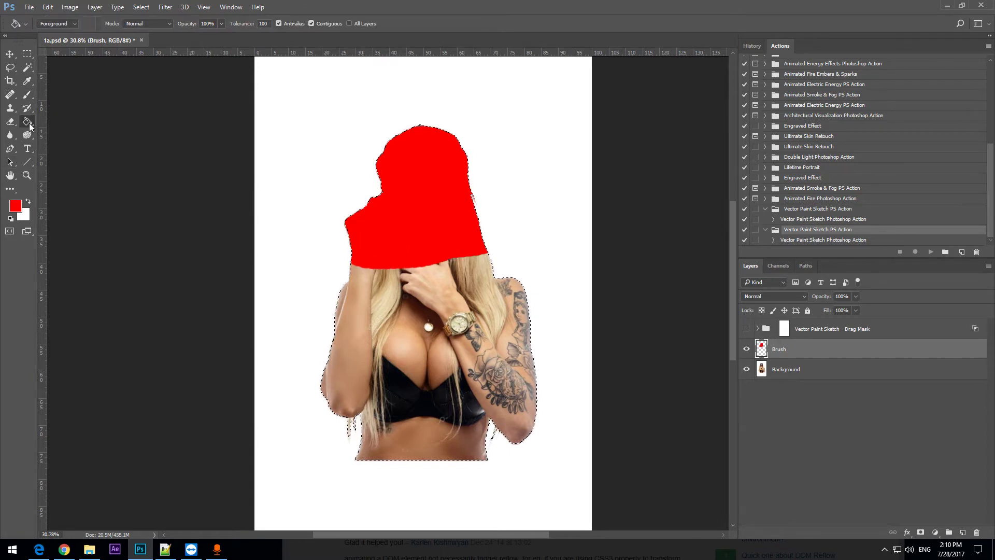
right_click(29, 122)
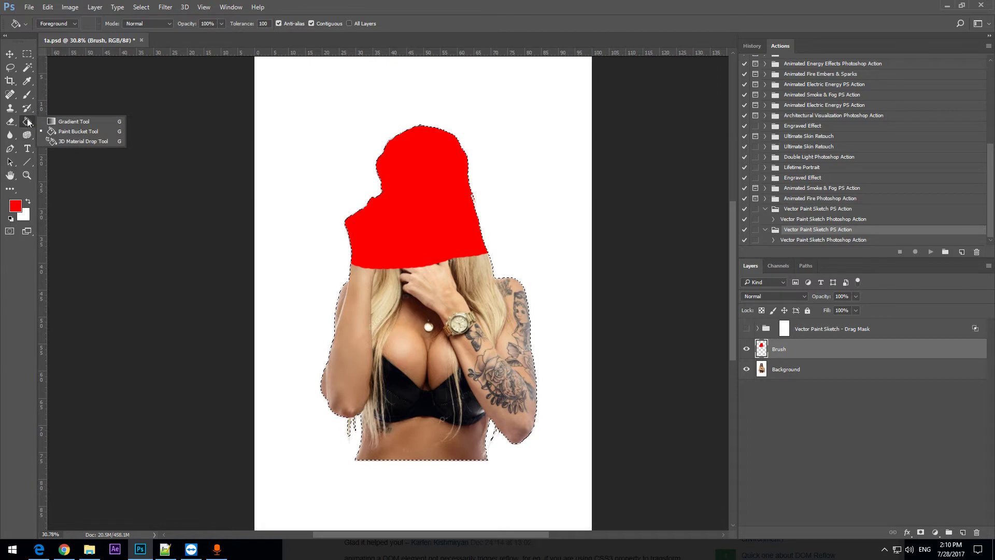
left_click(78, 131)
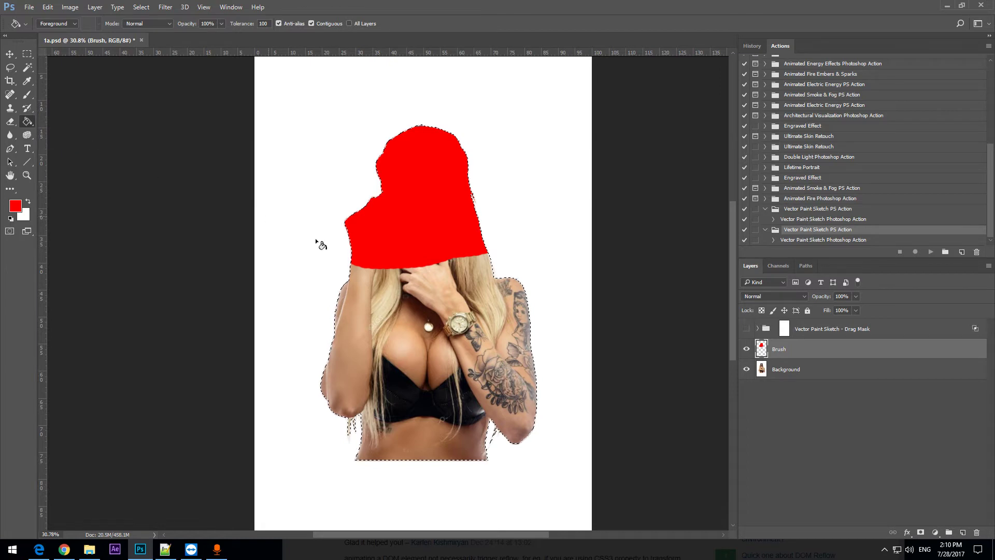
left_click(470, 266)
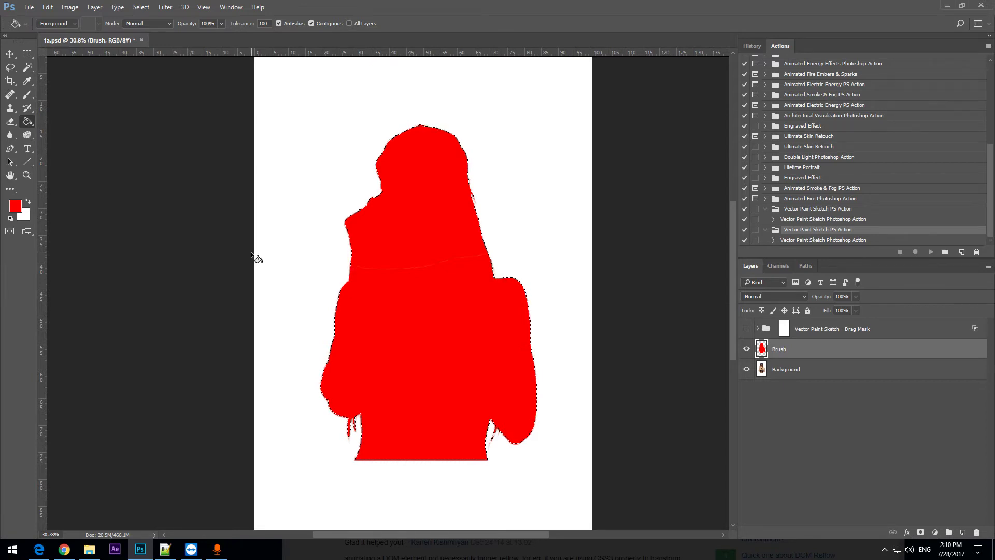
left_click(141, 8)
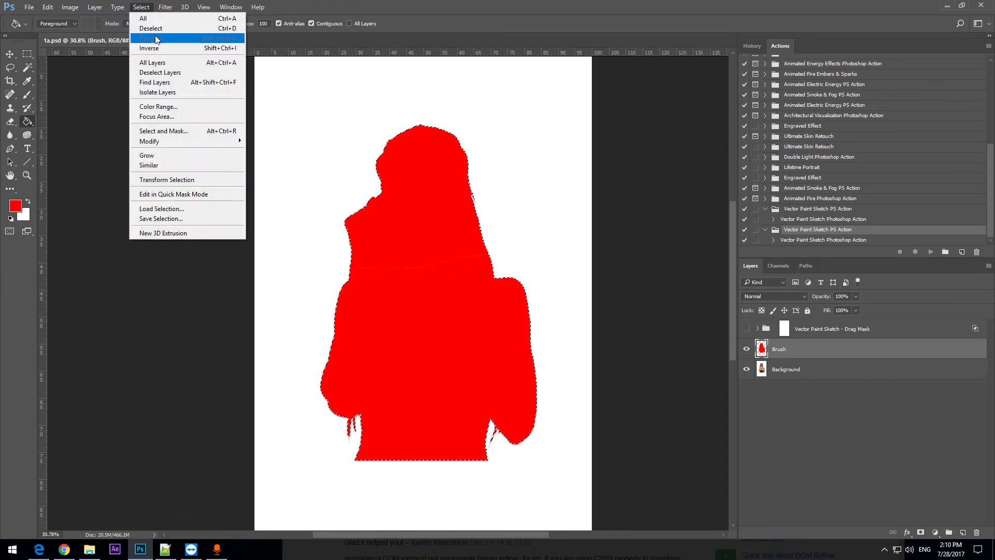
left_click(157, 28)
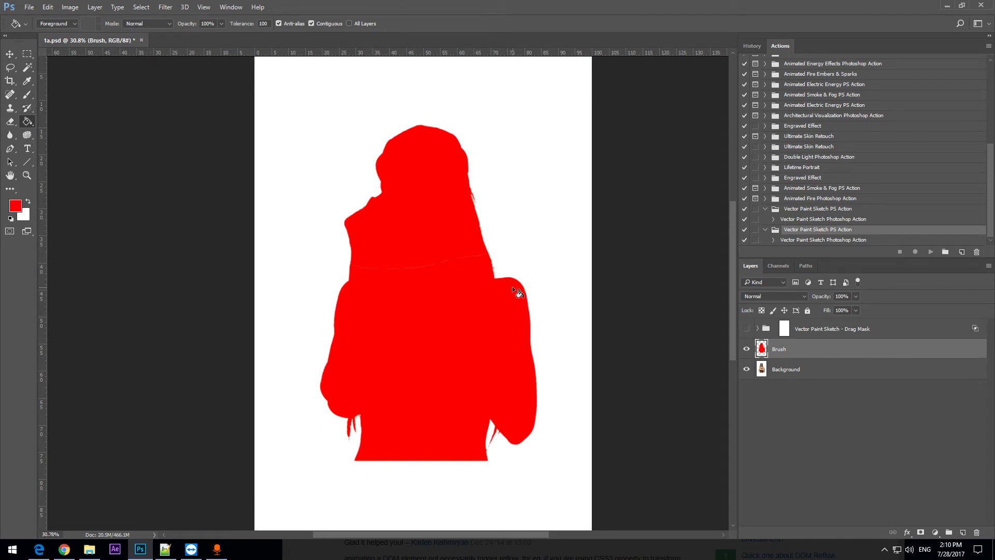
Switch to the Brush tool in Normal mode, and hide and reshow the Brush layer to compare it with the photo
left_click(27, 95)
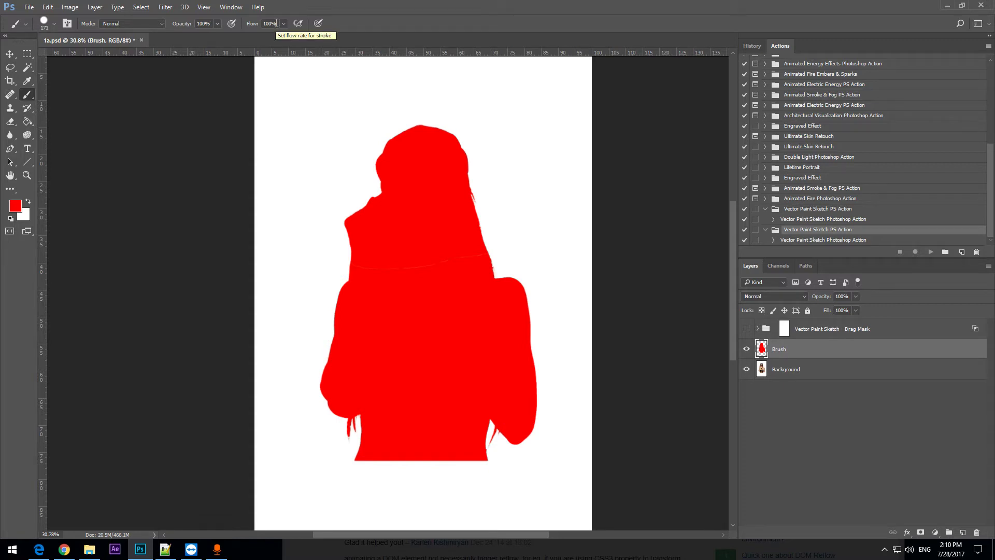
left_click(110, 24)
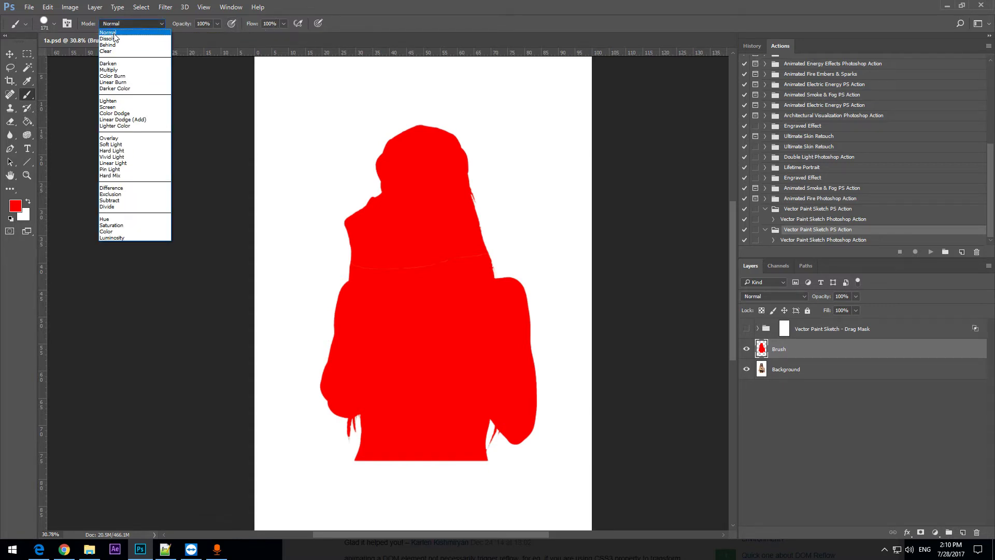
left_click(113, 33)
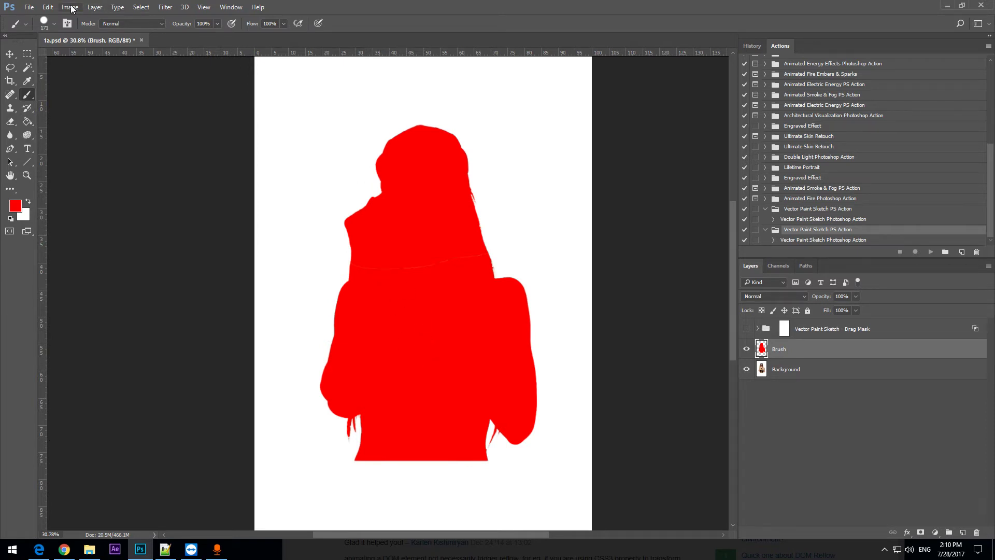
left_click(747, 349)
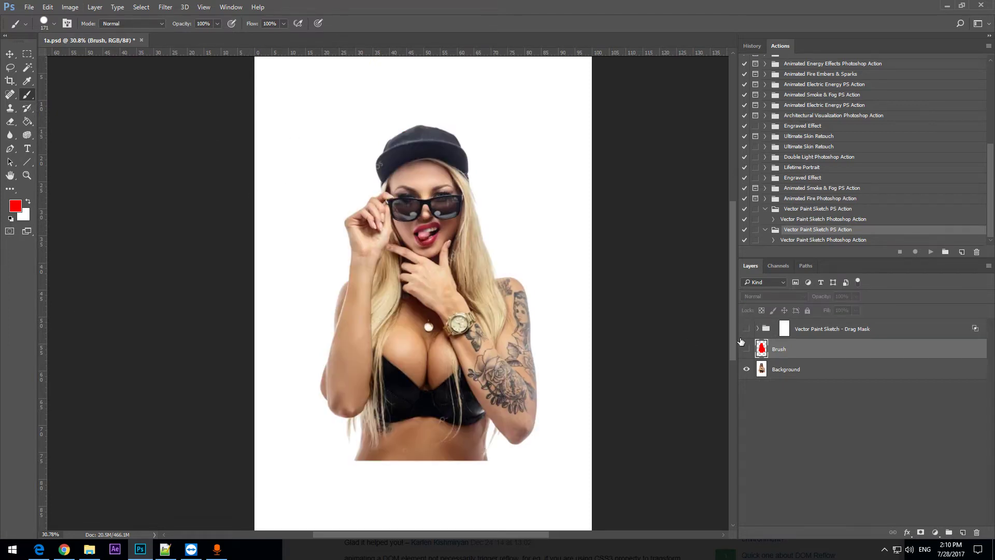
left_click(746, 350)
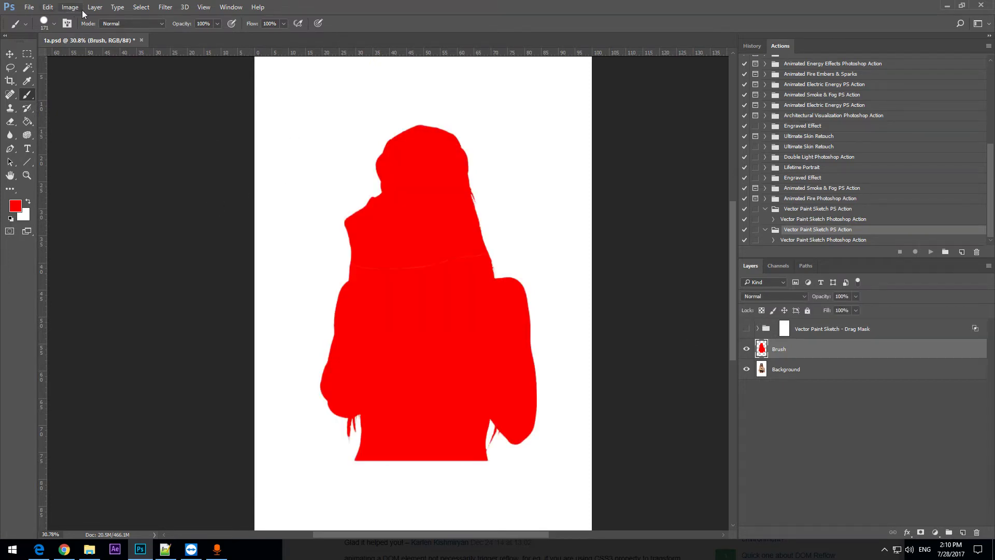
Check the document's pixel dimensions and resolution in the Image Size settings and cancel without changing them
left_click(76, 8)
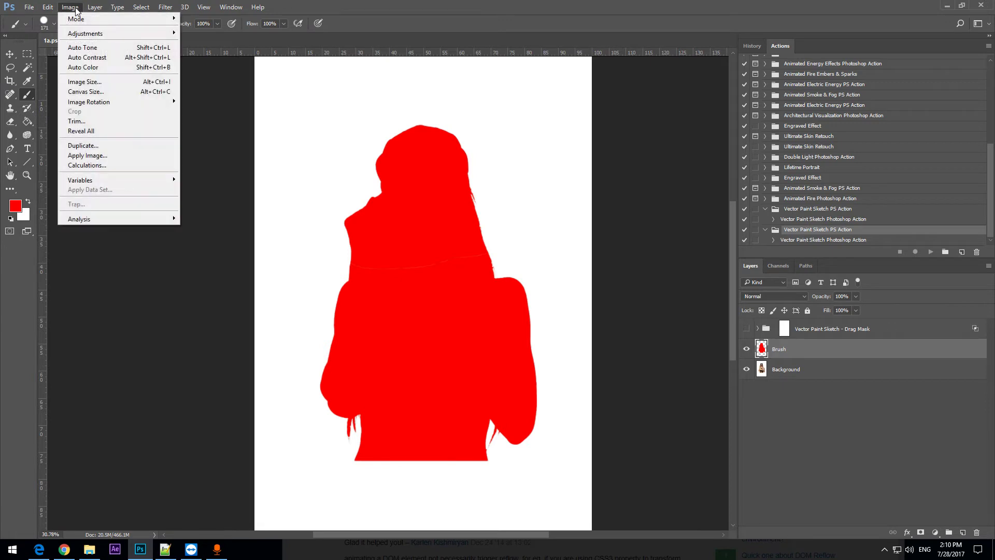
left_click(85, 81)
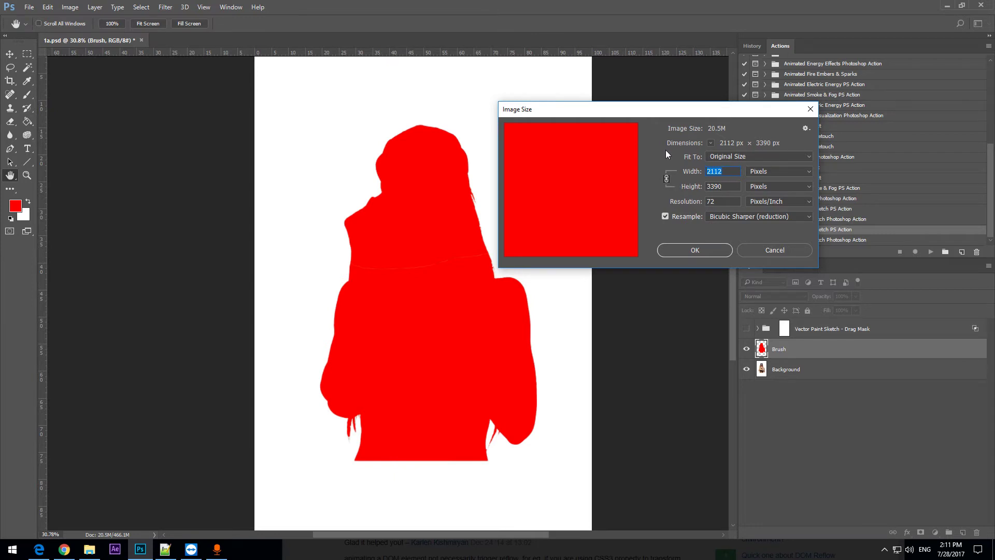
left_click_drag(551, 113, 539, 106)
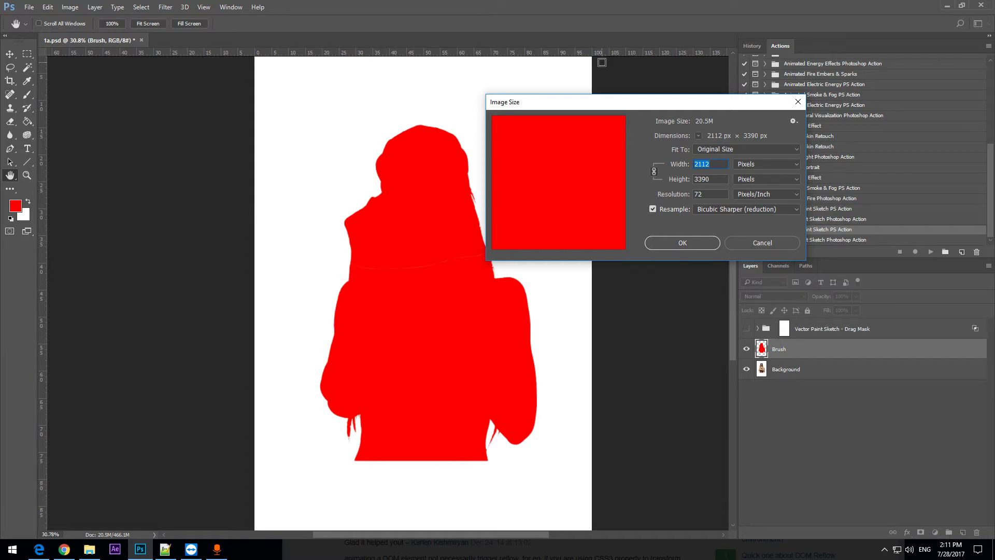
left_click(675, 193)
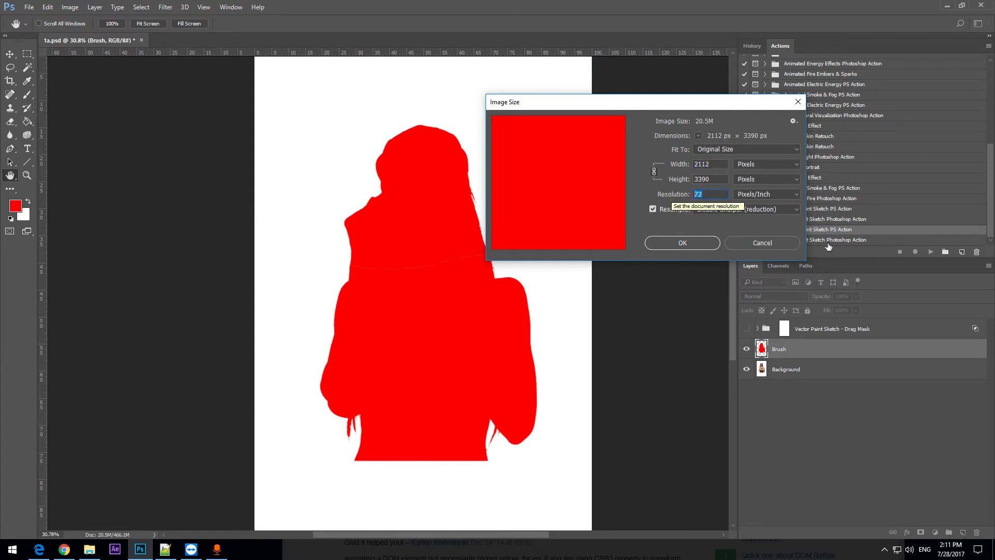
left_click(780, 243)
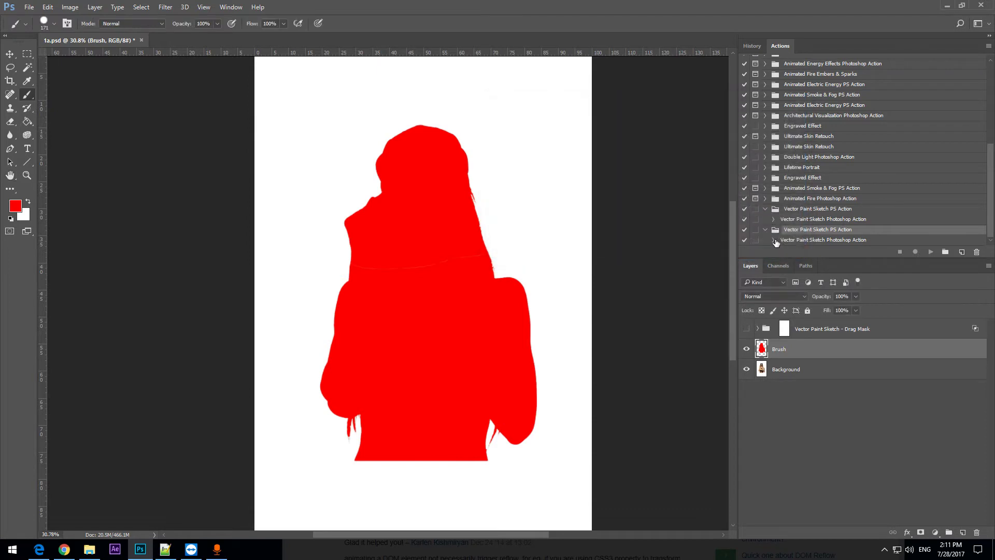
Select the newly loaded Vector Paint Sketch Photoshop Action, and show and expand the Vector Paint Sketch - Drag Mask group with its Subject subgroup collapsed
left_click(842, 240)
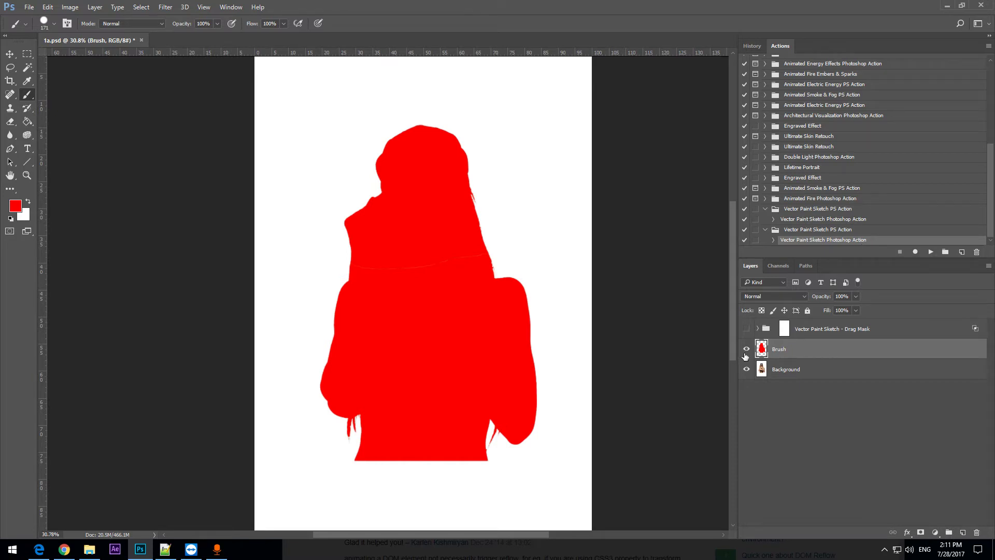
left_click(745, 329)
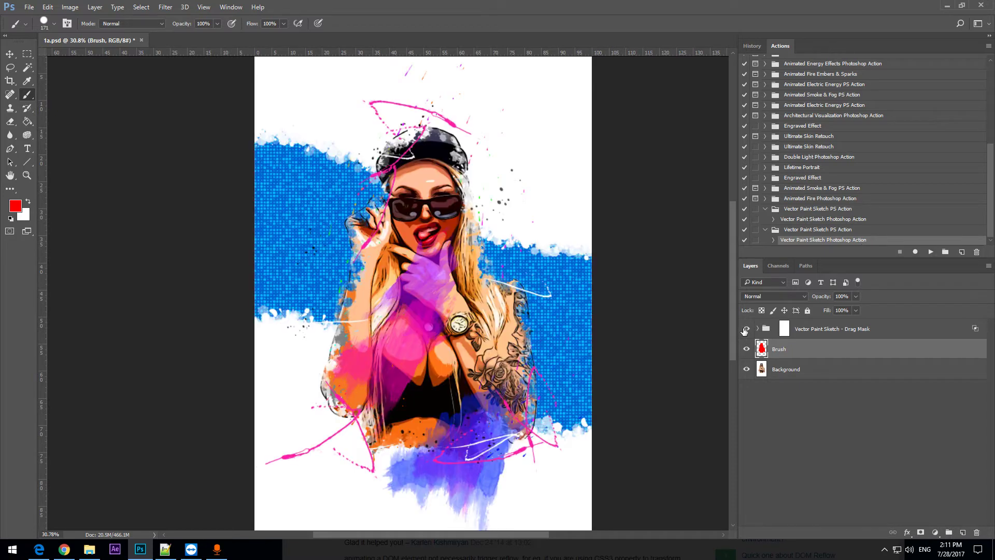
left_click(758, 328)
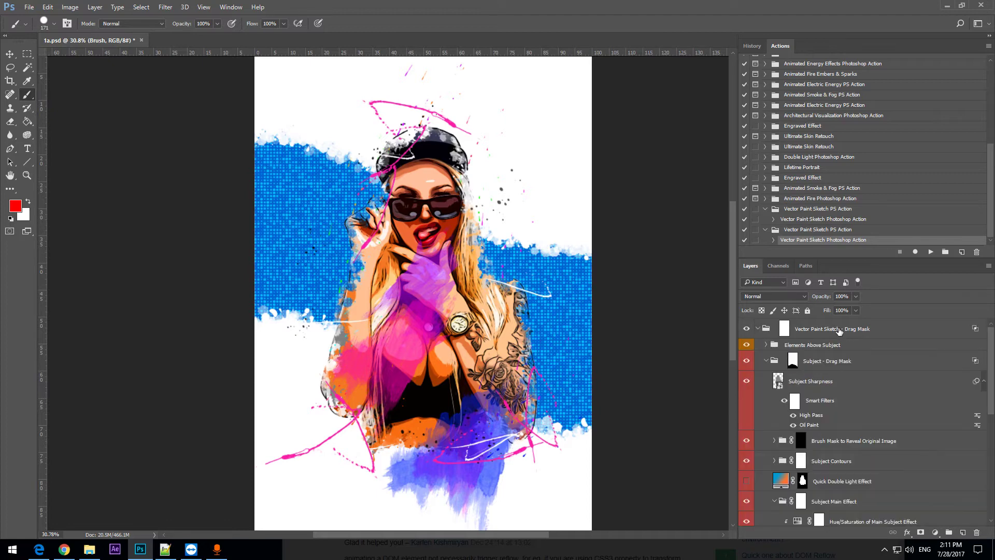
left_click(767, 361)
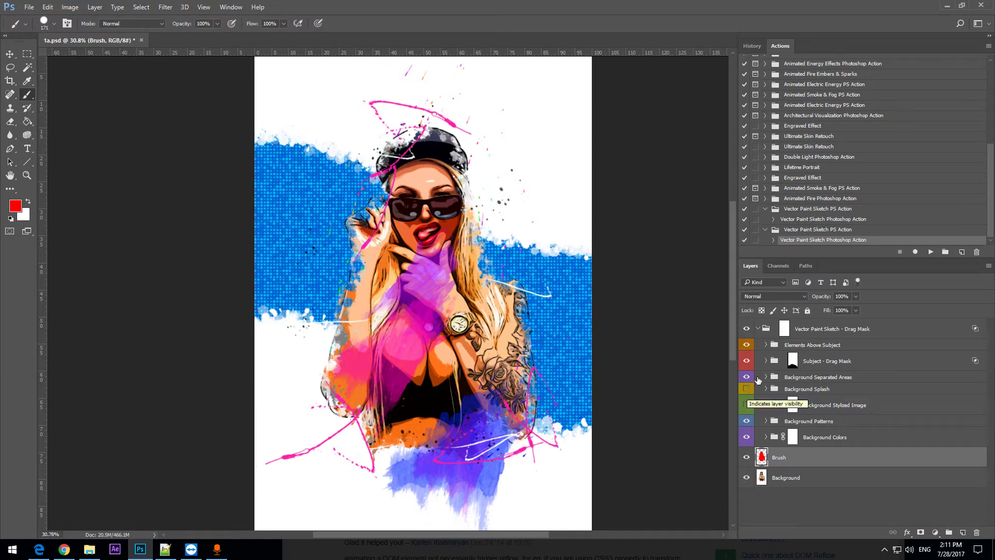
scroll(768, 383, "down", 1)
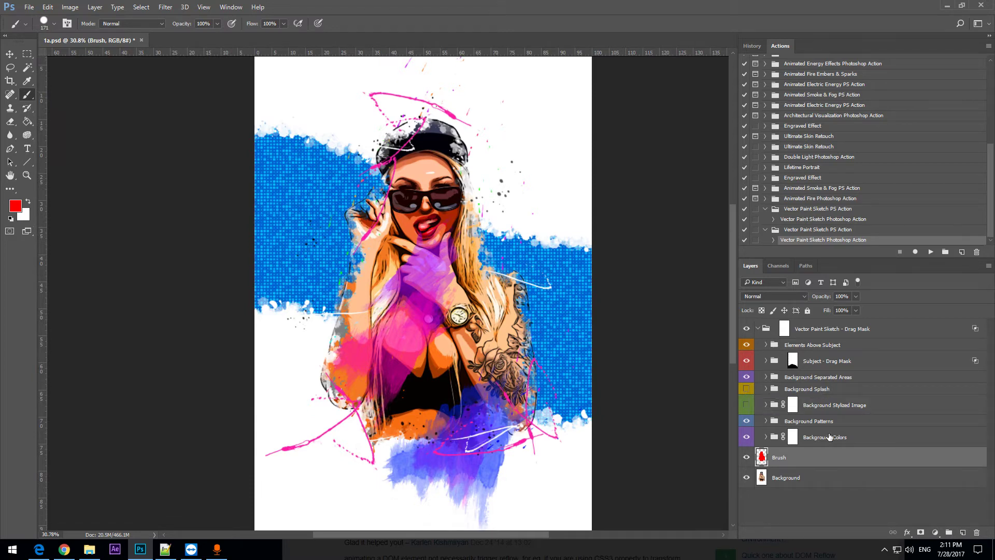
scroll(830, 437, "up", 4)
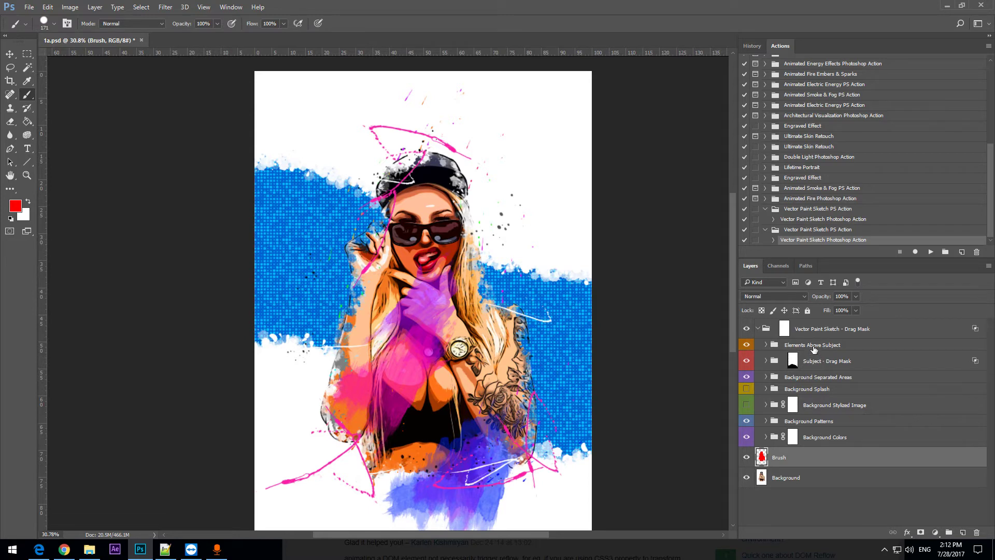
Switch to the Move tool and expand the Elements Above Subject group inside the Vector Paint Sketch - Drag Mask group
left_click(853, 334)
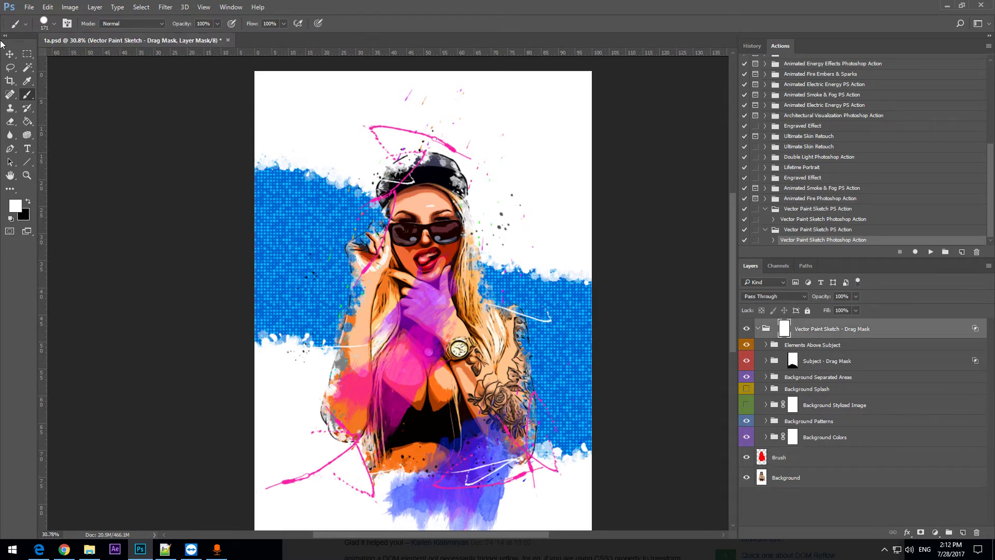
left_click(11, 55)
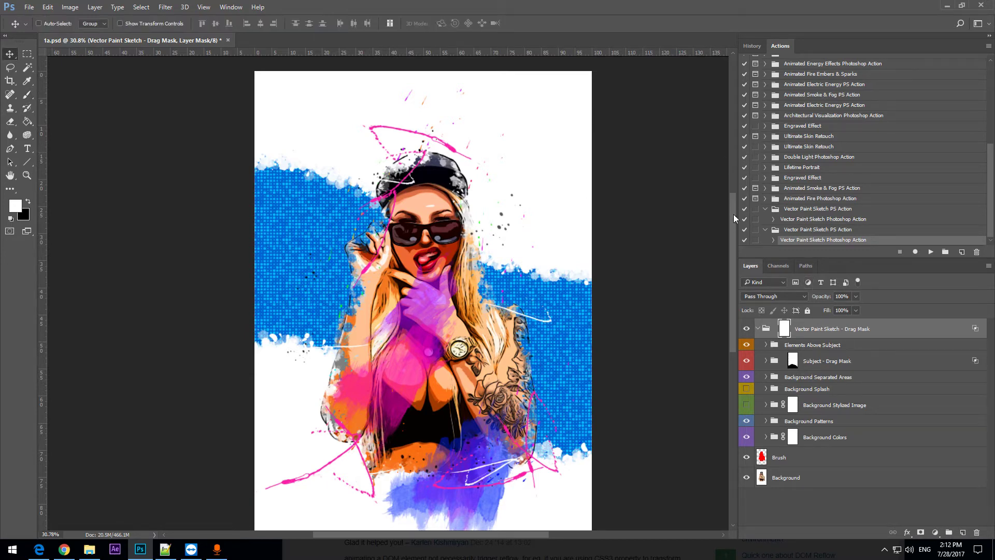
left_click_drag(732, 218, 731, 225)
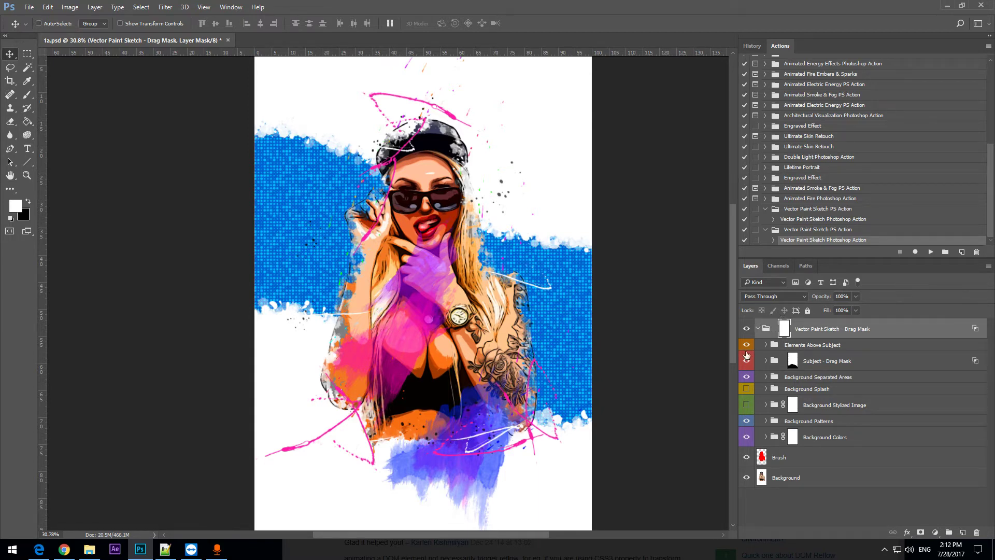
left_click(825, 346)
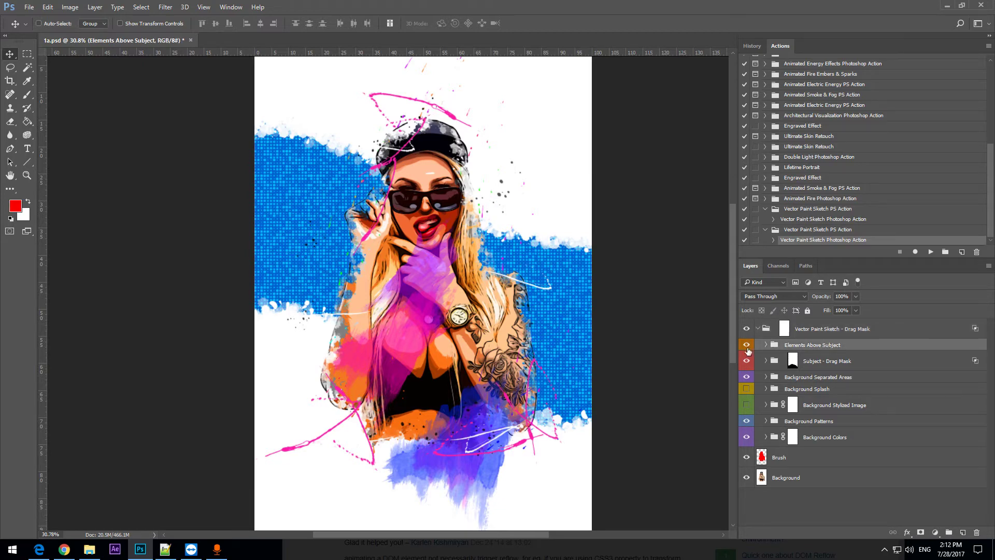
left_click(766, 345)
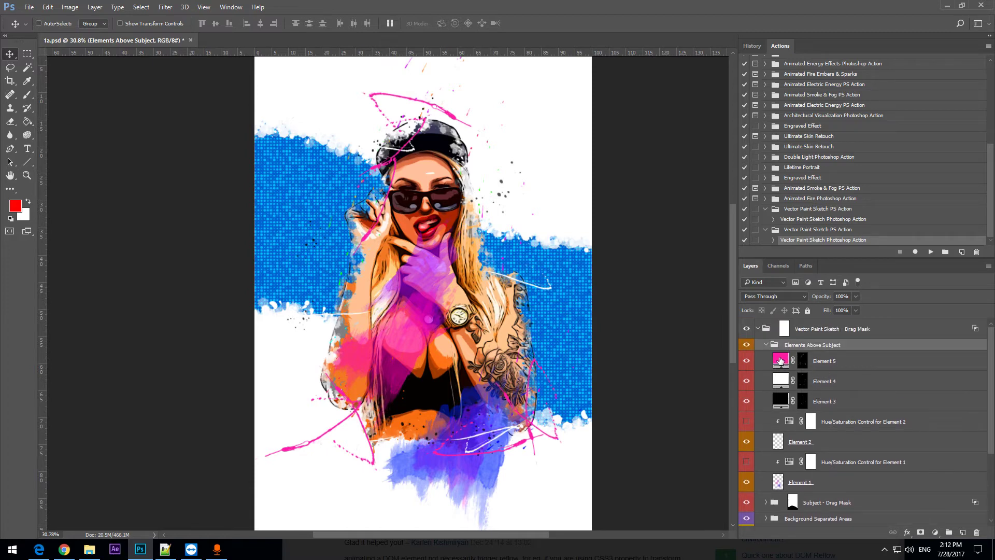
Try blue and green for the Element 5 solid color layer, and set its color to black (000000)
double_click(781, 357)
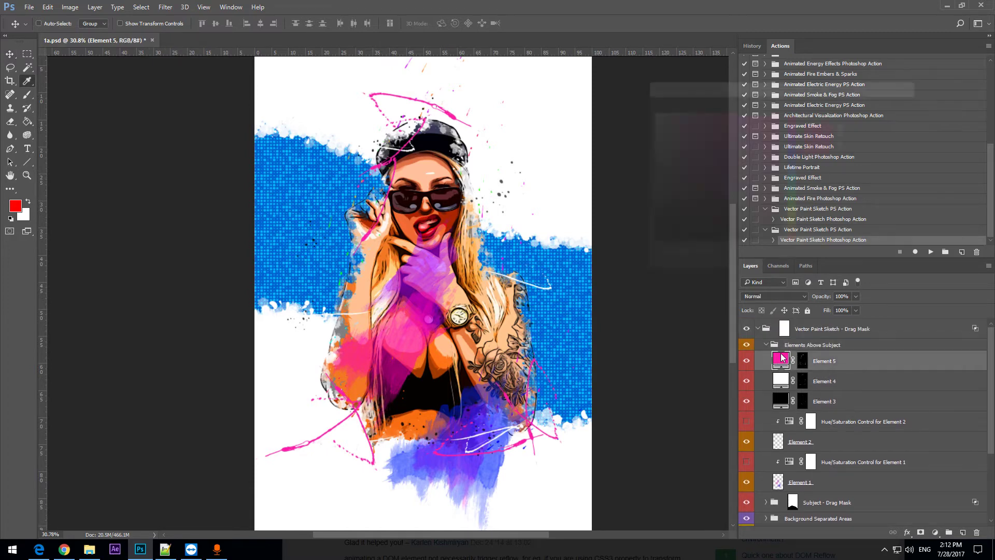
left_click(796, 167)
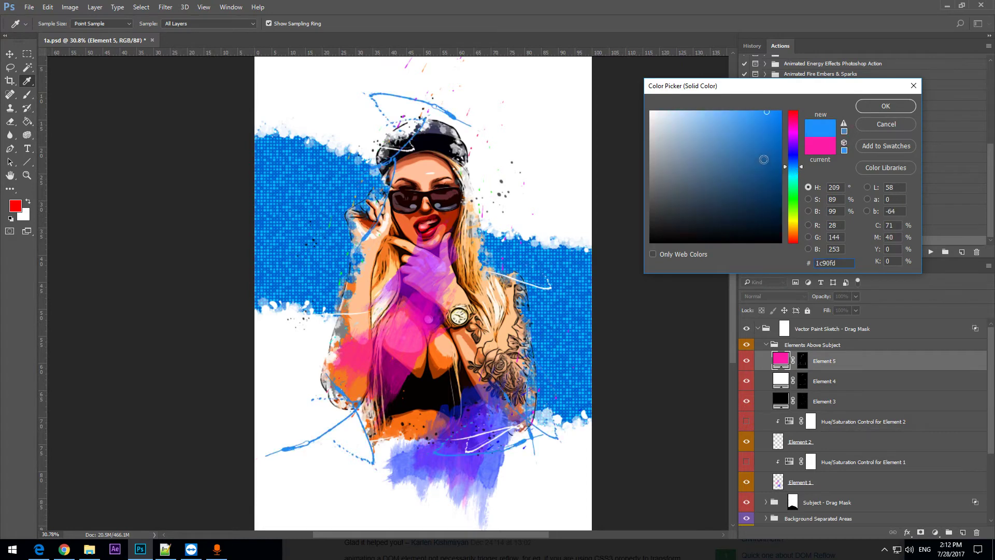
left_click(796, 216)
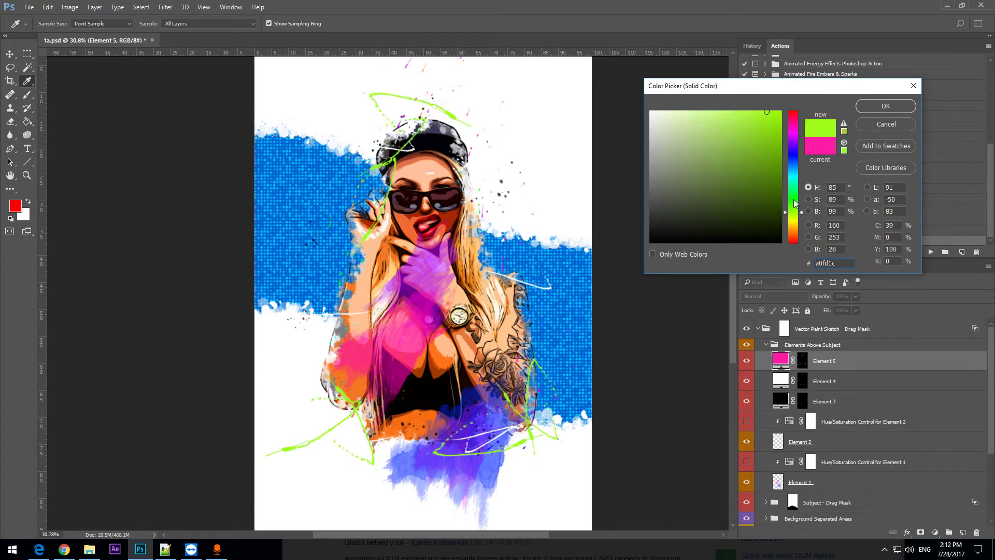
left_click(794, 199)
mouse_move(753, 193)
left_mouse_down()
mouse_move(620, 105)
mouse_move(682, 237)
mouse_move(666, 251)
left_mouse_up()
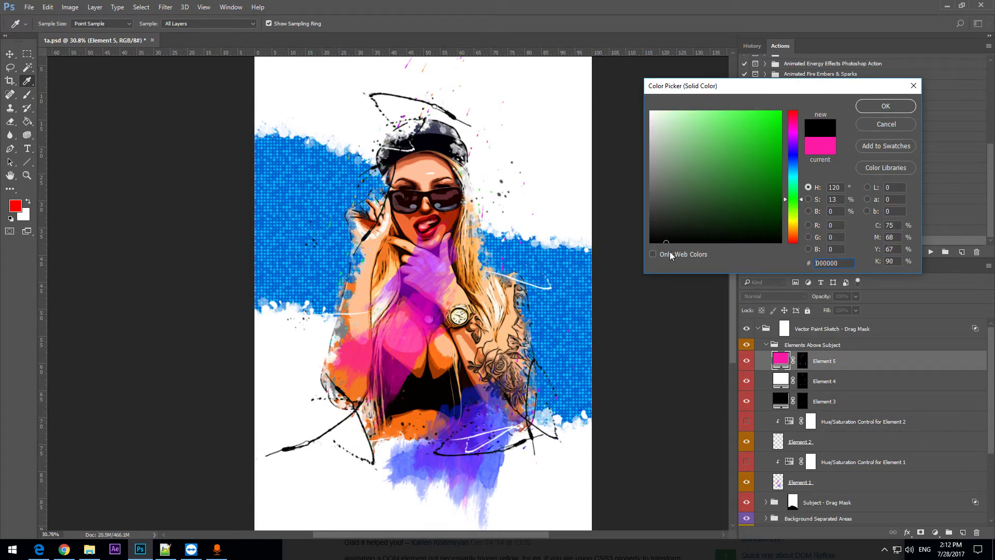
left_click(892, 106)
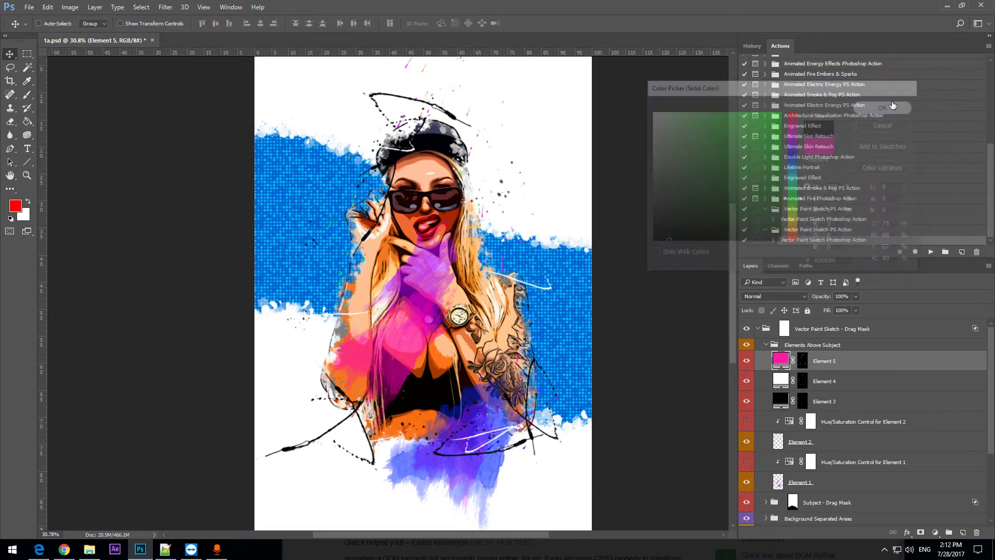
Try green shades for the Element 4 solid color layer, and set its color to yellow (ffde00)
double_click(780, 380)
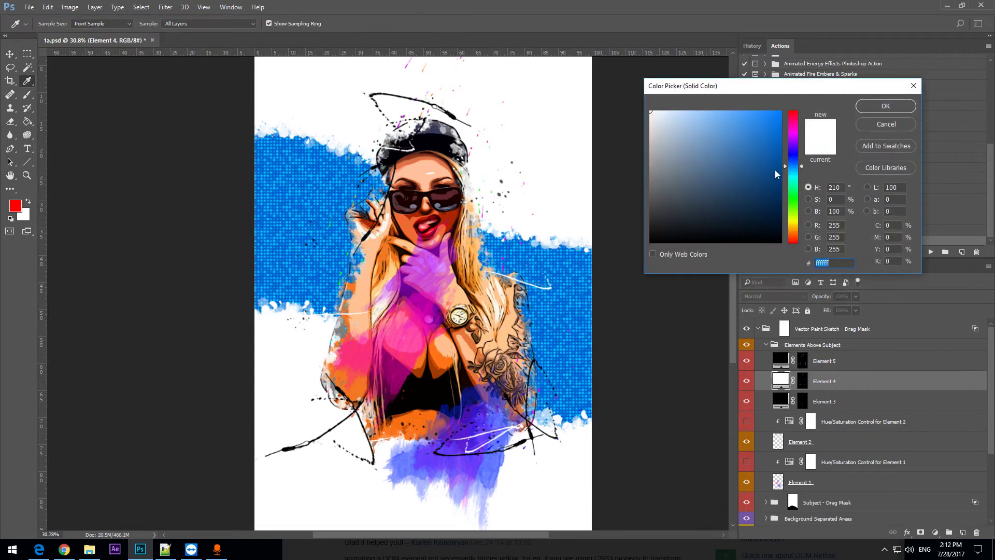
left_click_drag(777, 174, 788, 106)
left_click(793, 187)
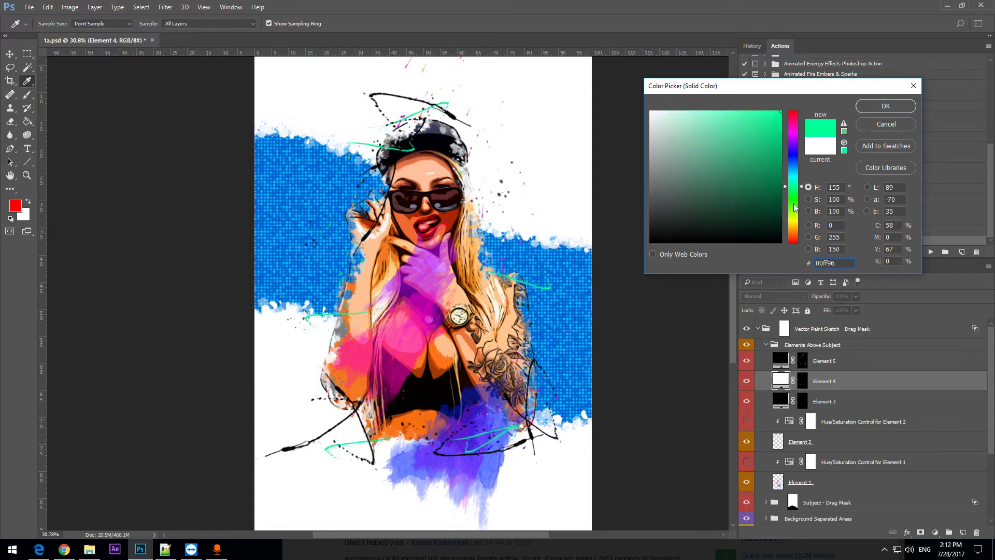
left_click(792, 224)
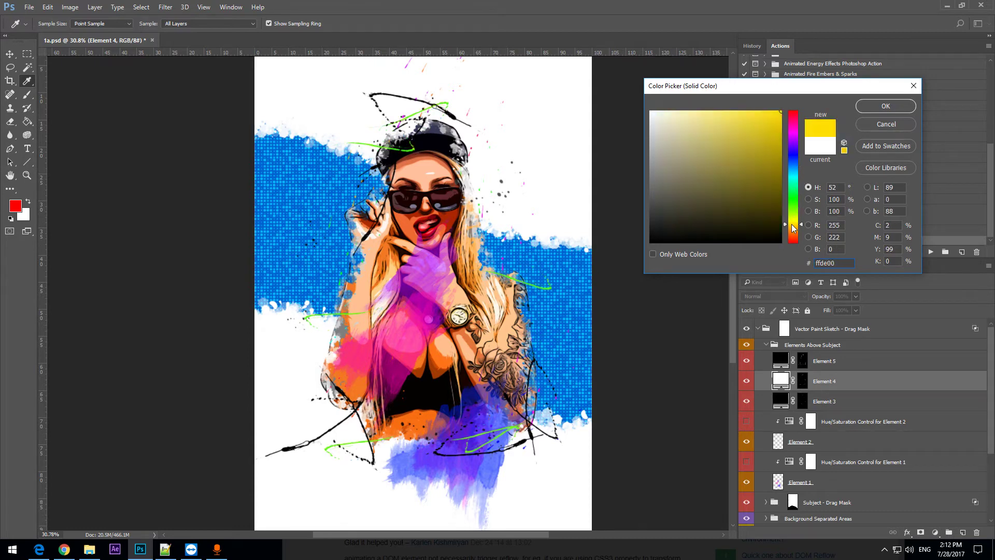
left_click(863, 103)
Try white for the Element 3 solid color layer, and set its color to a bright, fully saturated blue with hue 198
double_click(781, 401)
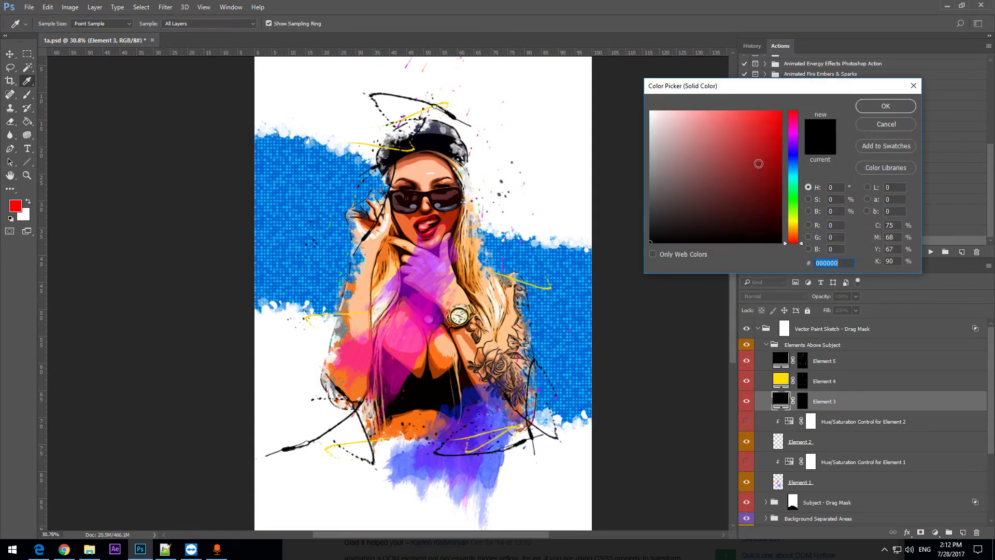
left_click_drag(758, 161, 797, 101)
left_click_drag(761, 182, 636, 91)
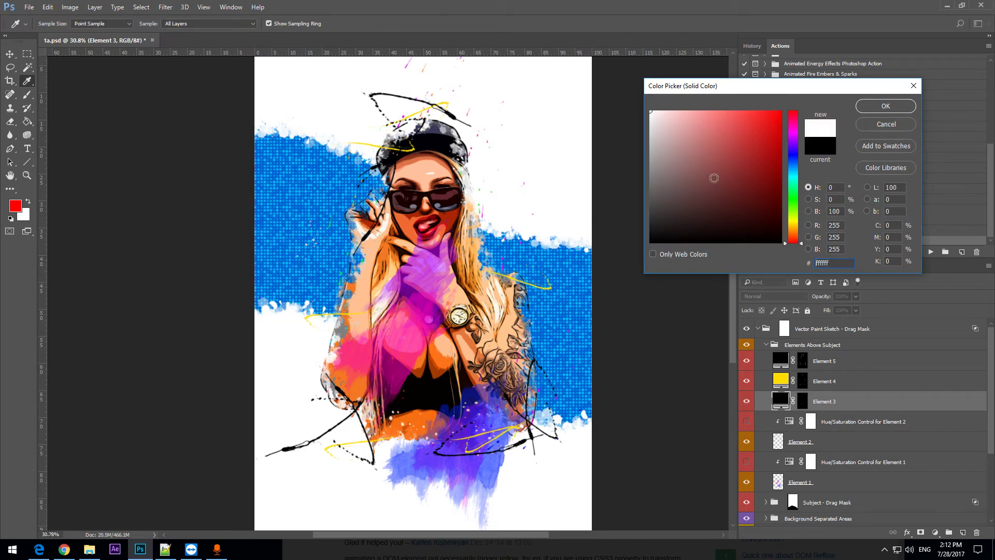
left_click_drag(714, 178, 648, 282)
left_click(792, 171)
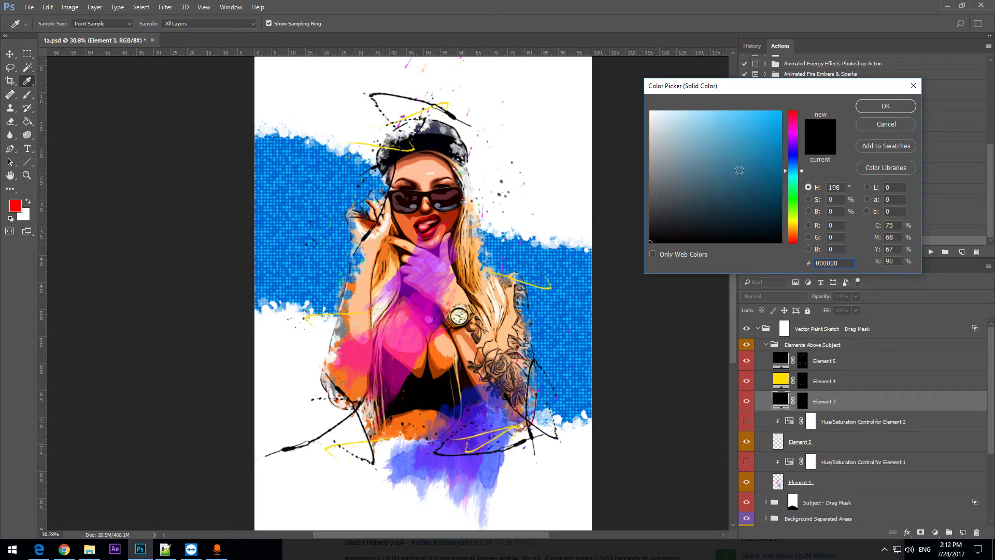
left_click_drag(740, 171, 823, 94)
left_click(884, 106)
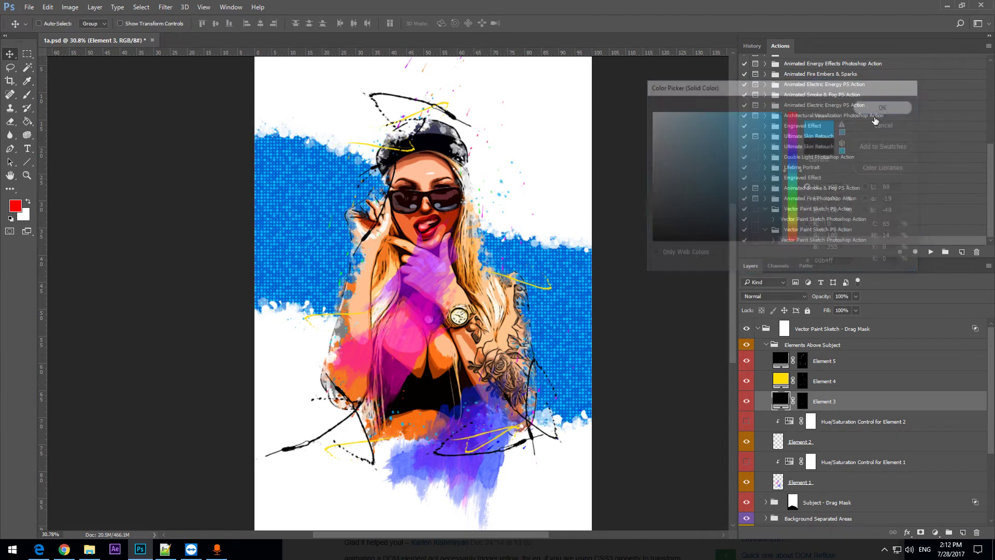
Show the Hue/Saturation Control for Element 2 adjustment layer and set its hue to -2
scroll(804, 428, "down", 2)
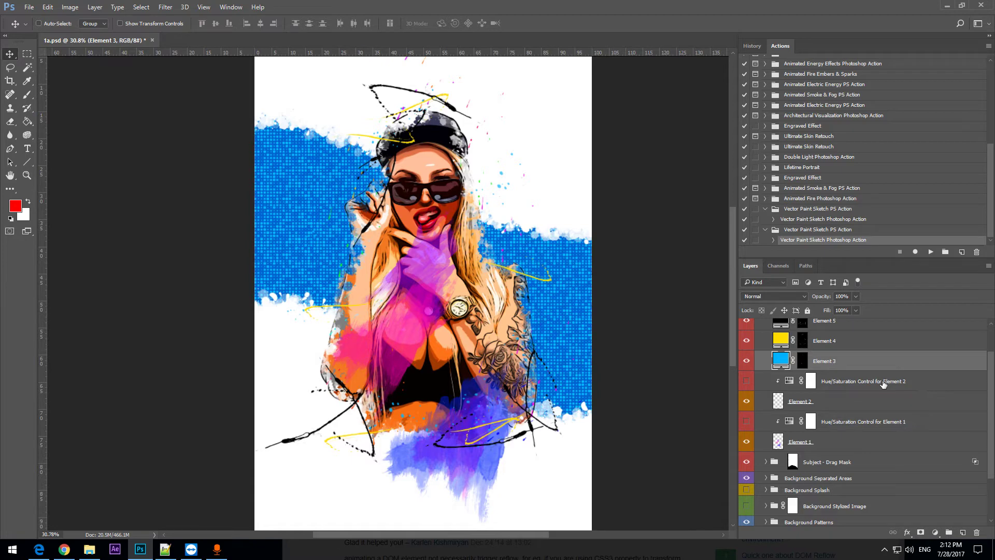
left_click(843, 387)
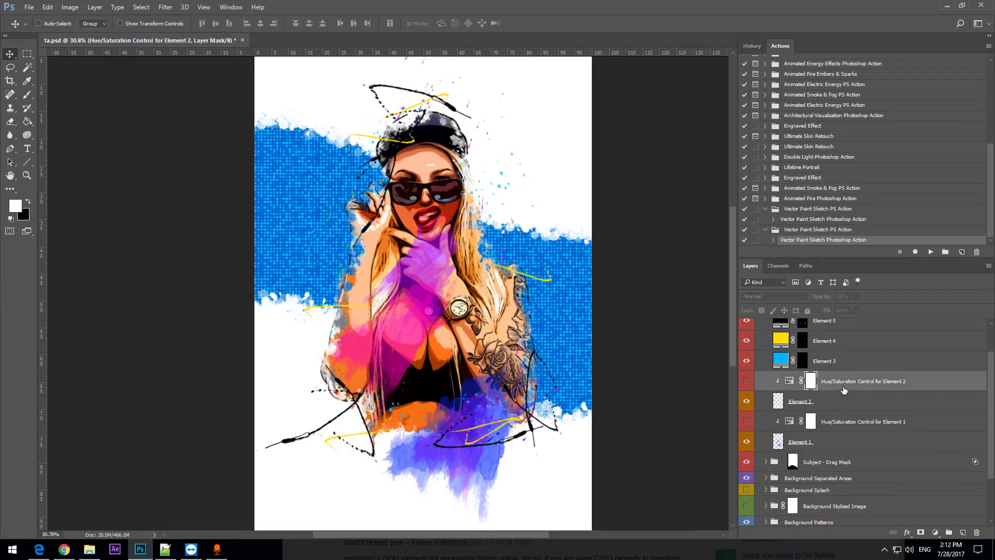
left_click(746, 382)
key("z")
left_click(461, 127)
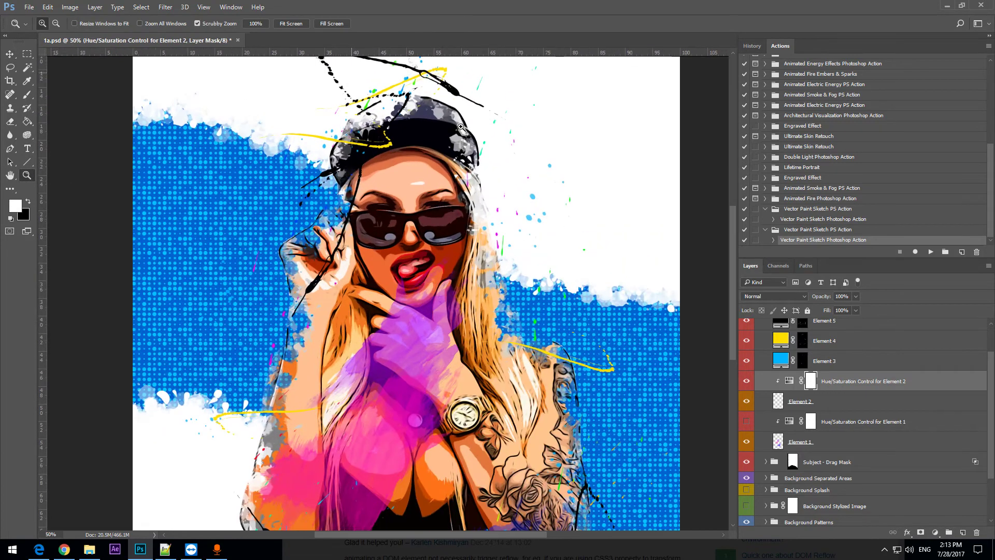
scroll(461, 127, "up", 1)
double_click(789, 381)
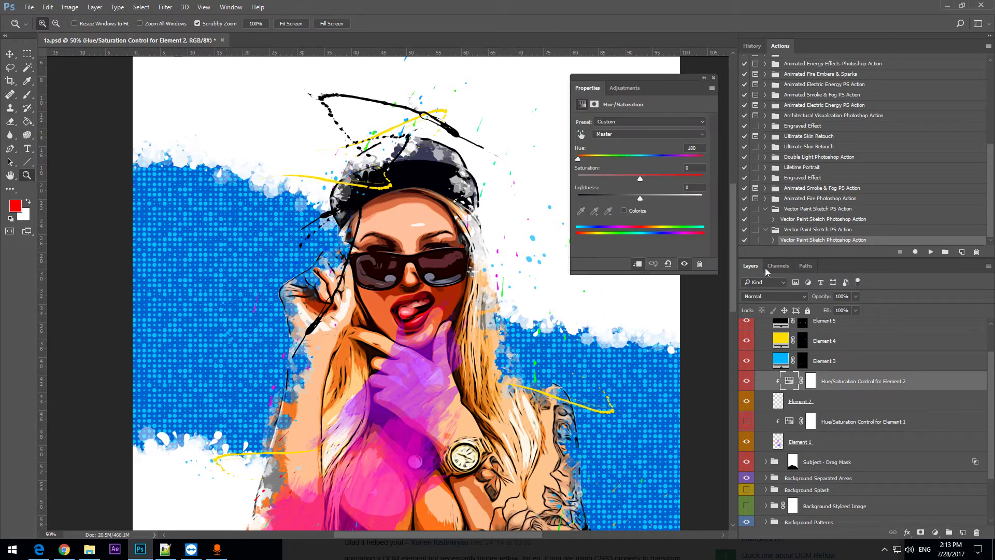
left_click_drag(579, 159, 639, 161)
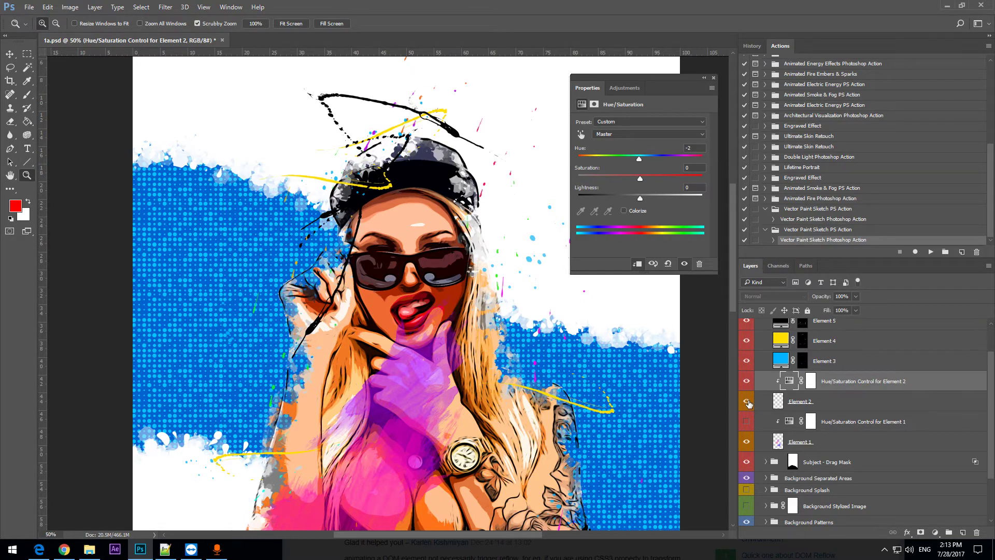
Hide and reshow Element 1, show its Hue/Saturation Control adjustment layer, and set the hue to +36
left_click(746, 442)
left_click(747, 442)
scroll(556, 387, "down", 2)
scroll(556, 387, "down", 6)
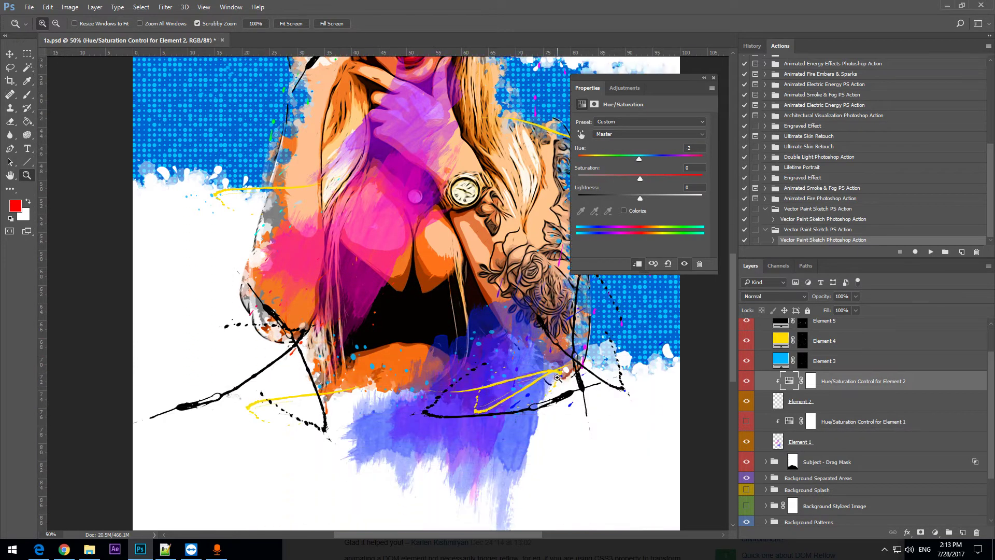
left_click(790, 423)
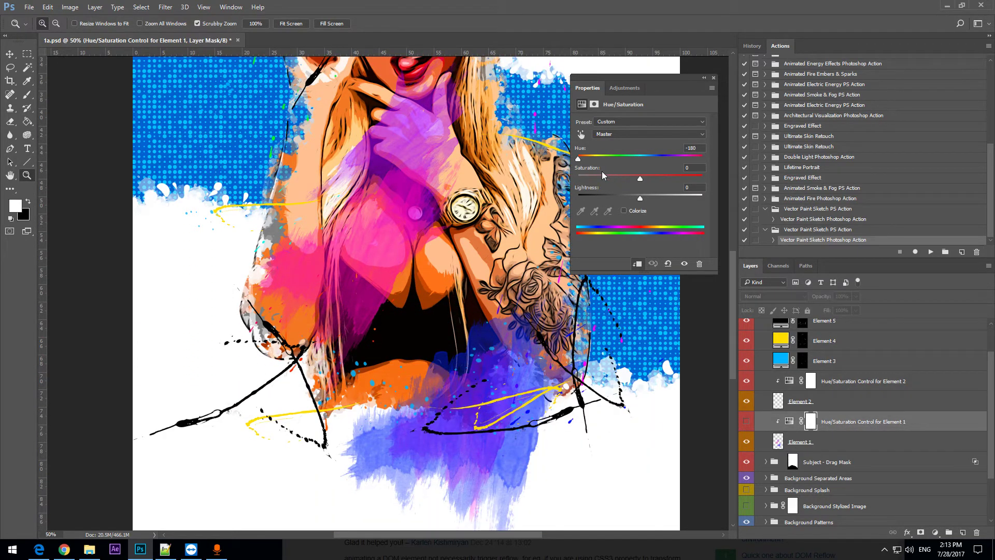
left_click(746, 422)
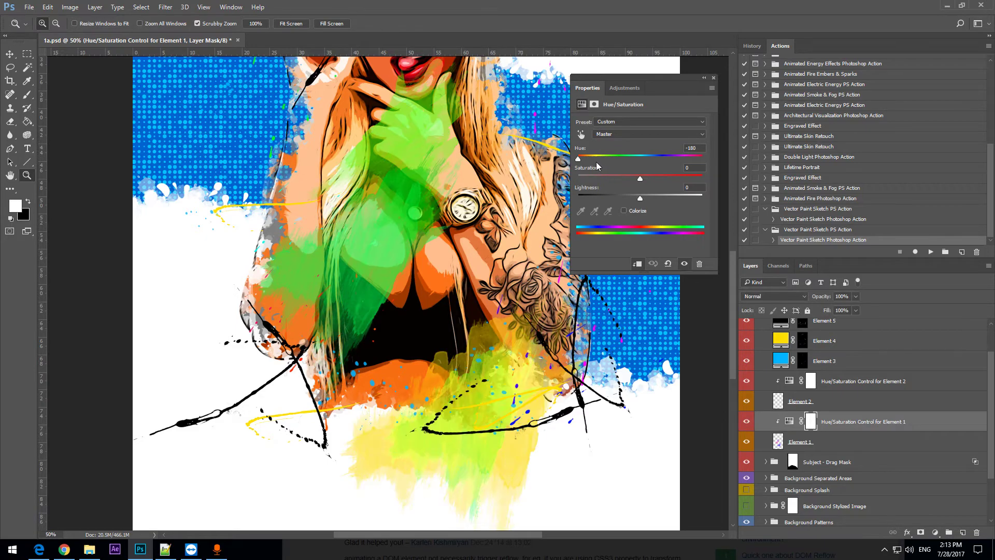
left_click_drag(603, 161, 663, 165)
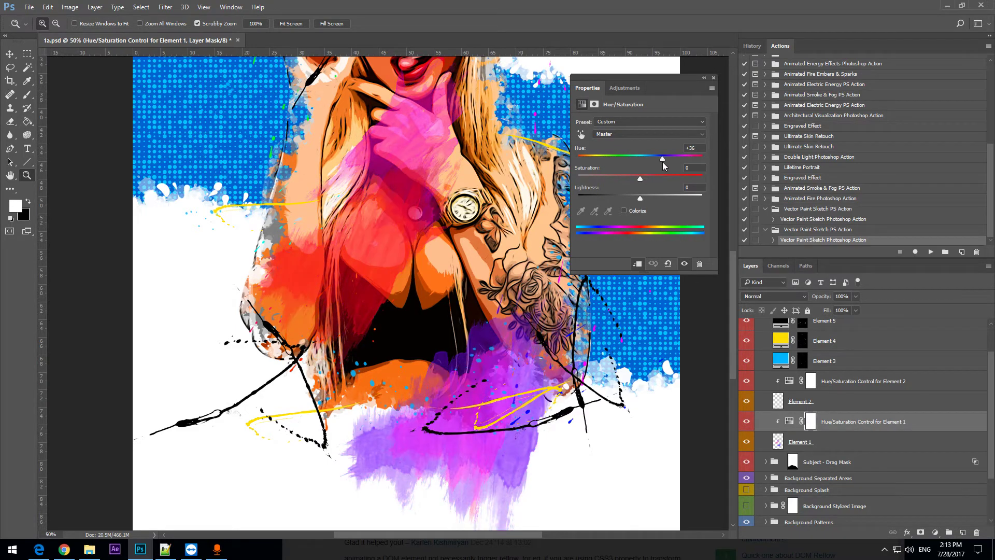
Collapse the Elements Above Subject group with the whole composition in view
scroll(489, 179, "down", 6)
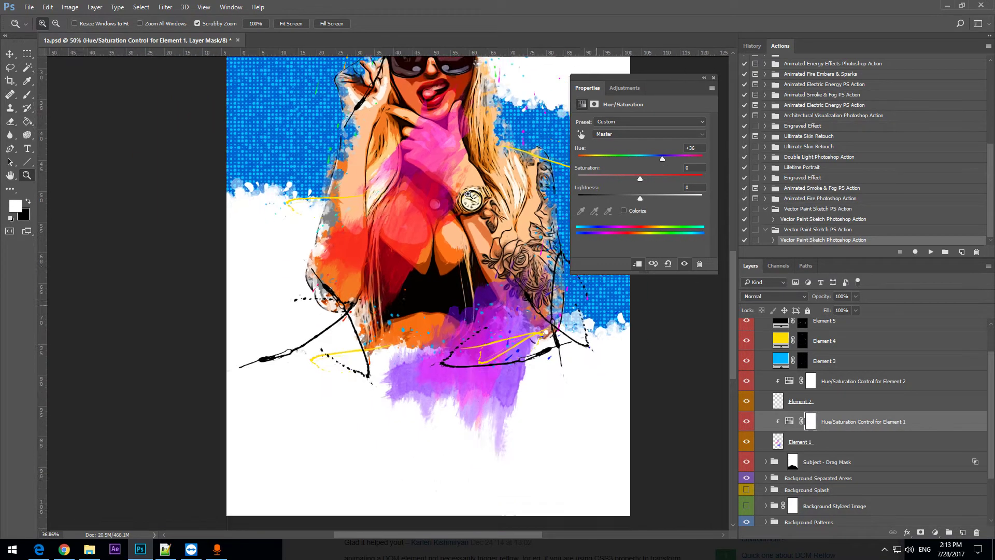
scroll(489, 179, "up", 4)
scroll(791, 439, "up", 2)
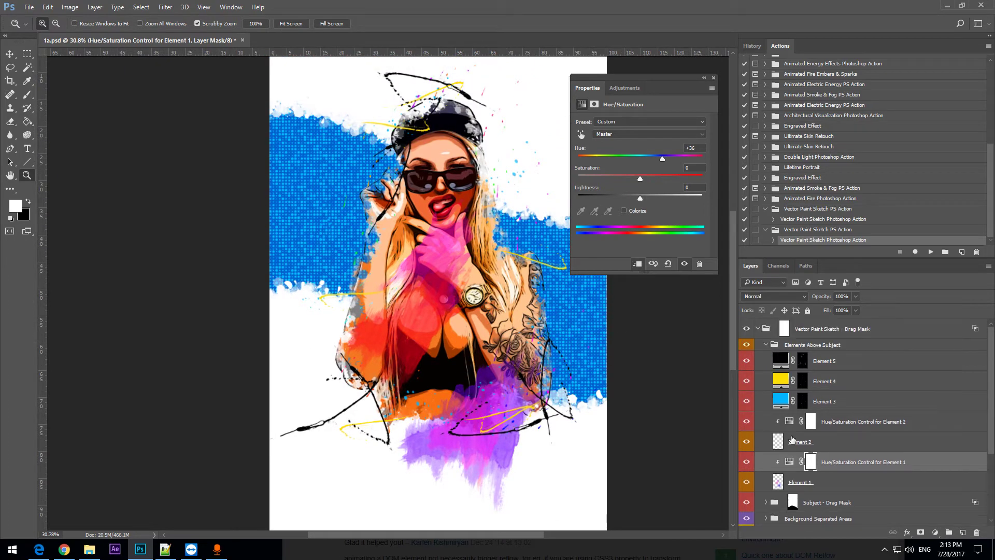
left_click(766, 344)
left_click(767, 345)
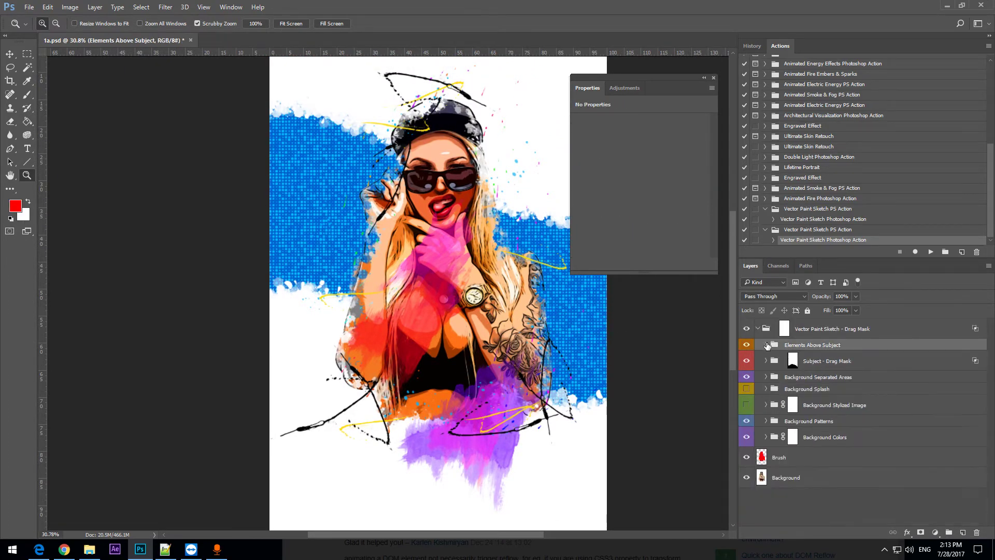
Hide and reshow the Elements Above Subject group repeatedly to compare the artwork with and without it
left_click(747, 345)
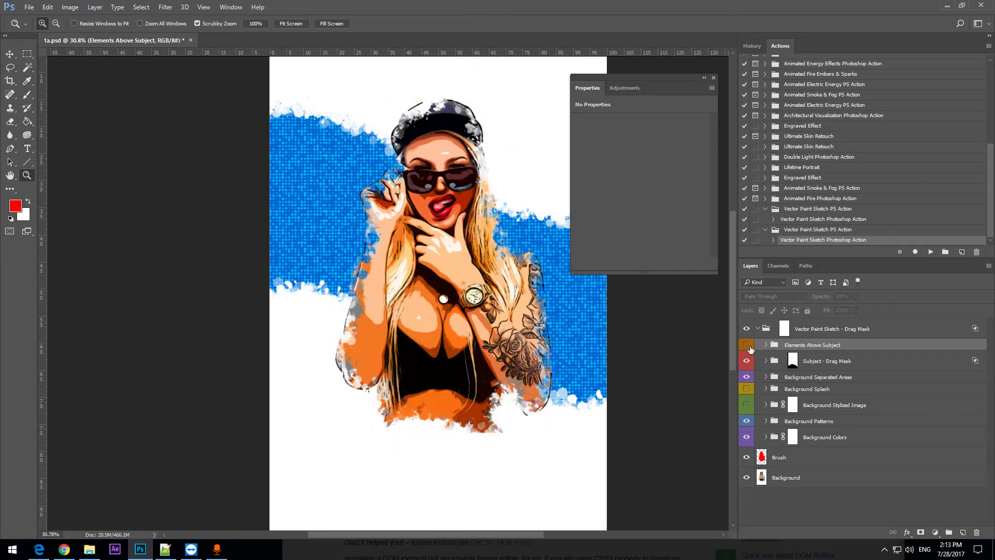
left_click(749, 347)
left_click(749, 347)
left_click(749, 346)
left_click(749, 346)
left_click(749, 346)
Select the layer mask of the Subject - Drag Mask group, and hide and reshow the group to examine its content
left_click(794, 361)
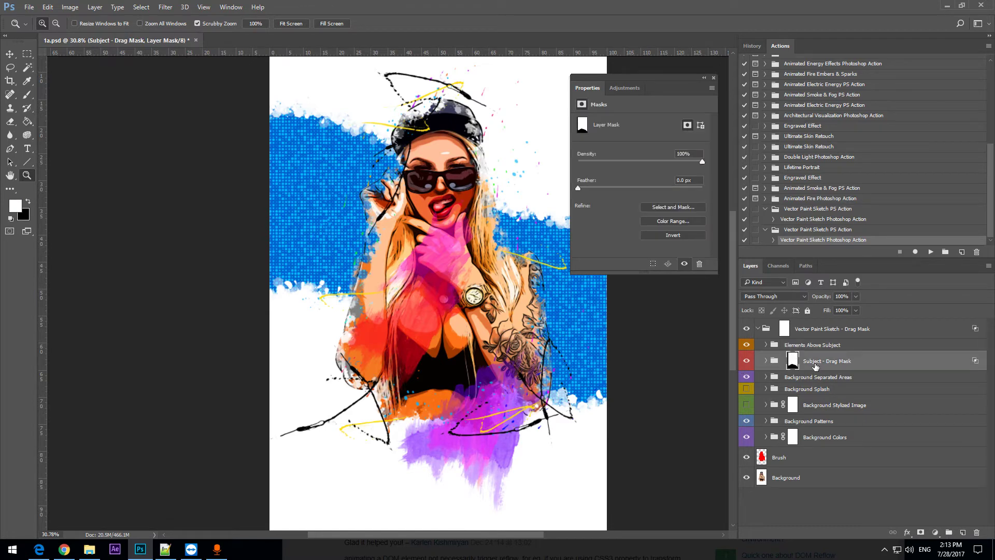
left_click(747, 360)
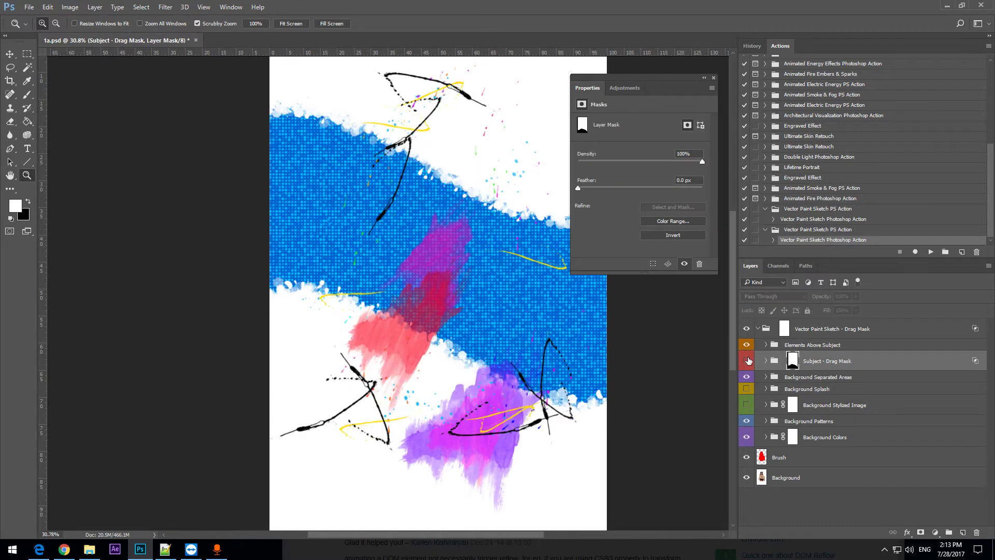
left_click(747, 361)
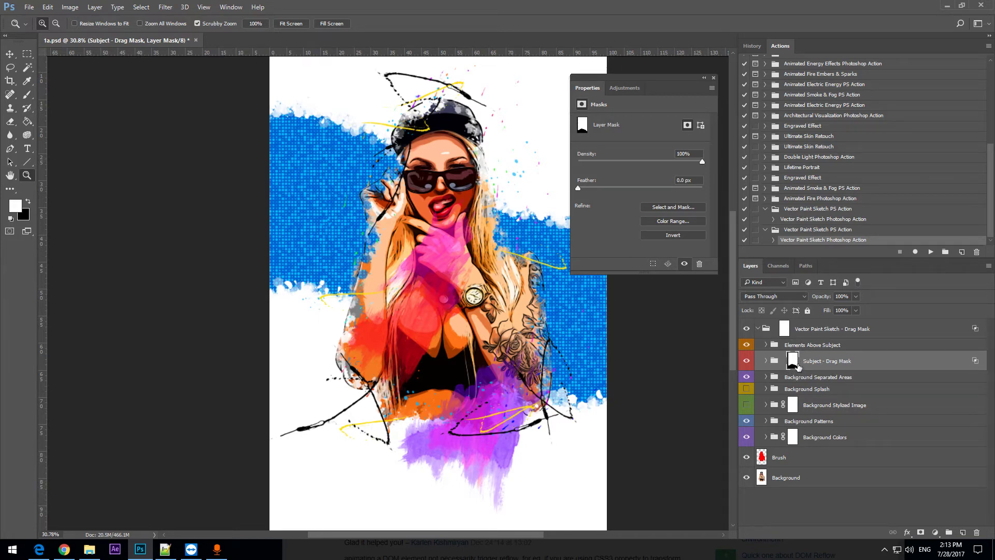
Use the Move tool to reposition the Subject - Drag Mask group's mask so it hides more of the subject's lower body
left_click(11, 52)
left_click_drag(414, 186, 305, 306)
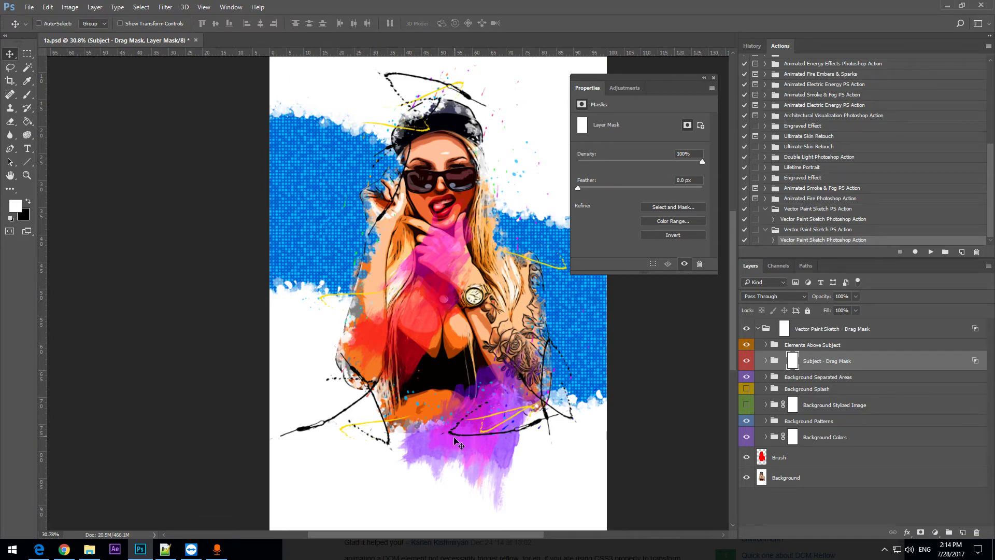
left_click_drag(452, 486, 294, 177)
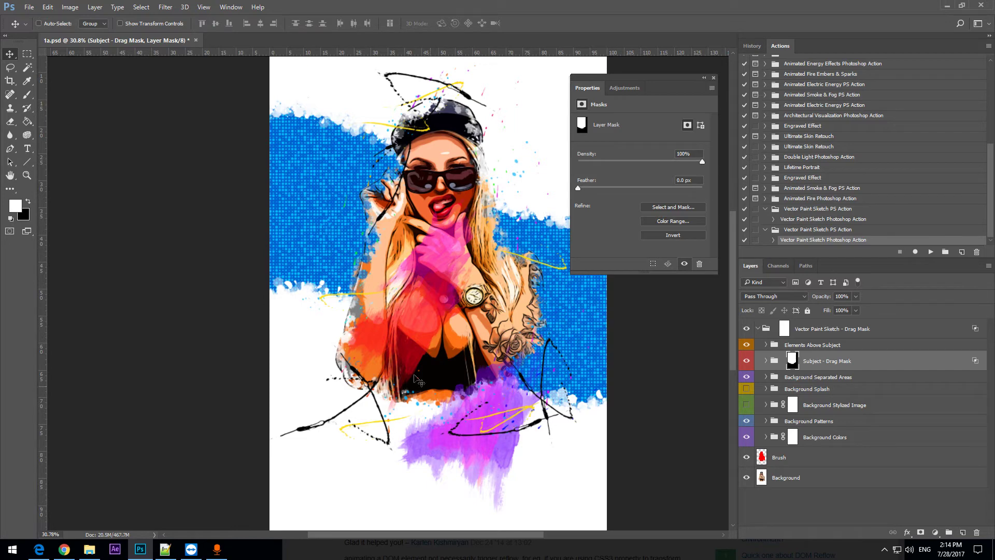
Try the Subject - Drag Mask group's mask lower to reveal more of the subject's waist, and shift it back up
left_click_drag(431, 321, 454, 455)
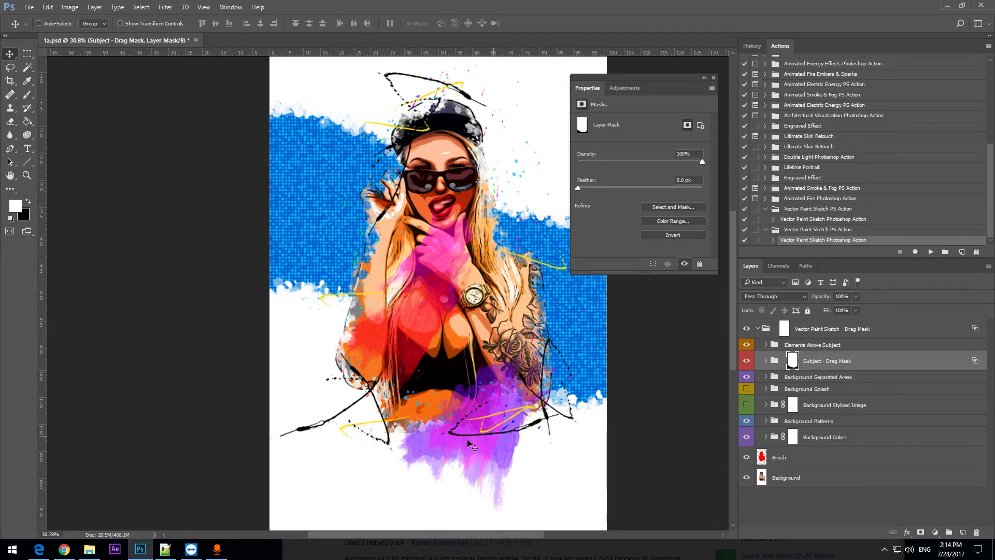
left_click_drag(413, 457, 369, 342)
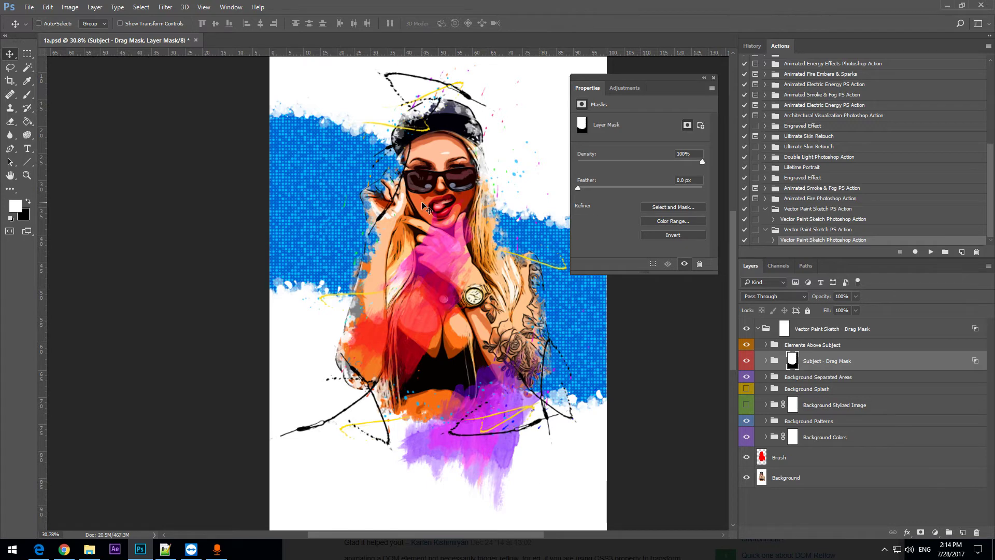
Move the Subject - Drag Mask group's mask down so its upper edge cuts off the cap and part of the forehead
left_click(27, 175)
left_click(448, 450)
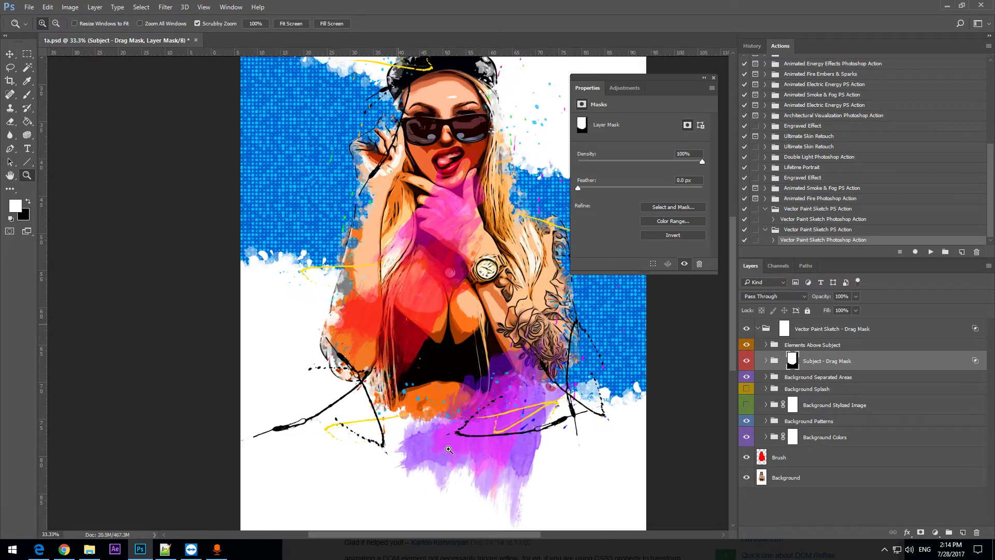
left_click(449, 450)
scroll(646, 370, "up", 5)
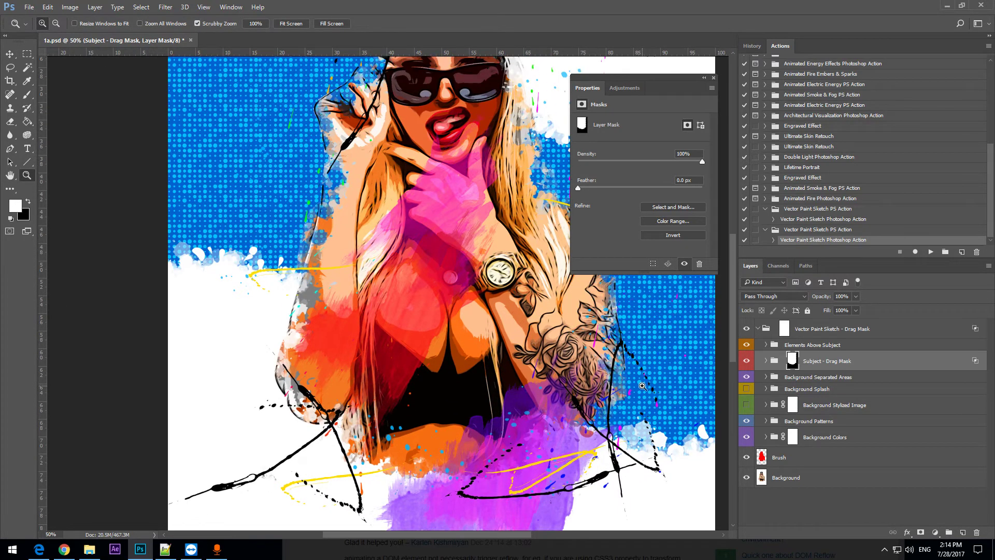
scroll(540, 357, "up", 6)
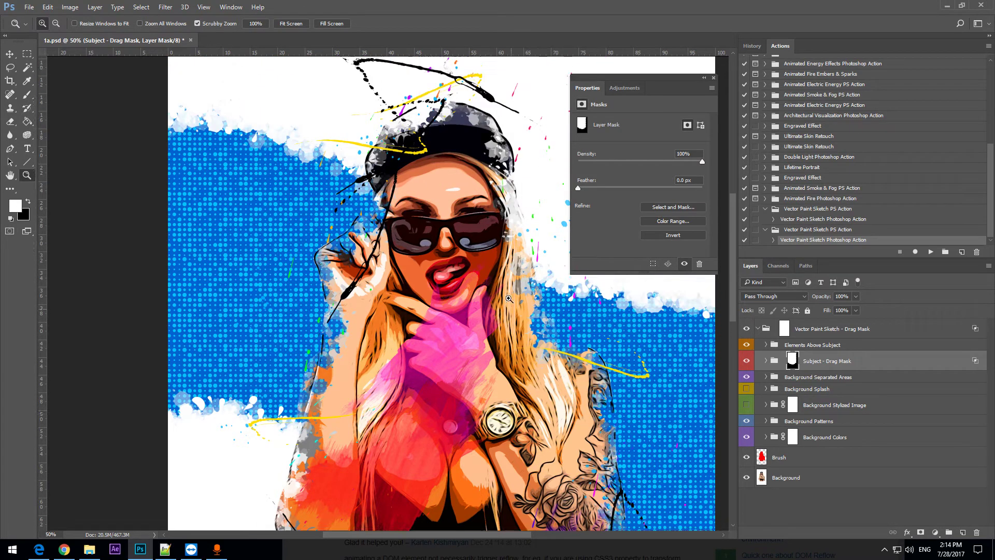
left_click(10, 53)
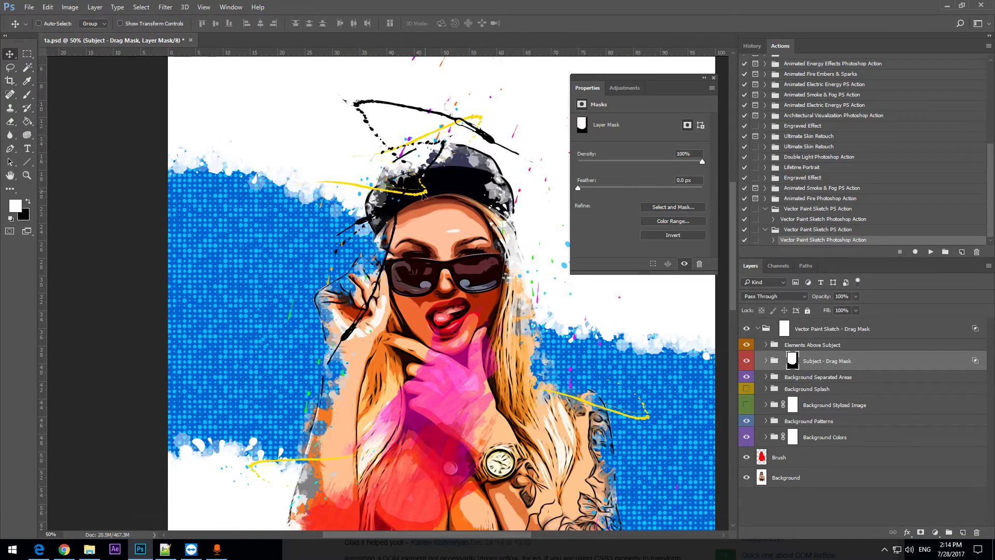
left_click_drag(441, 215, 442, 319)
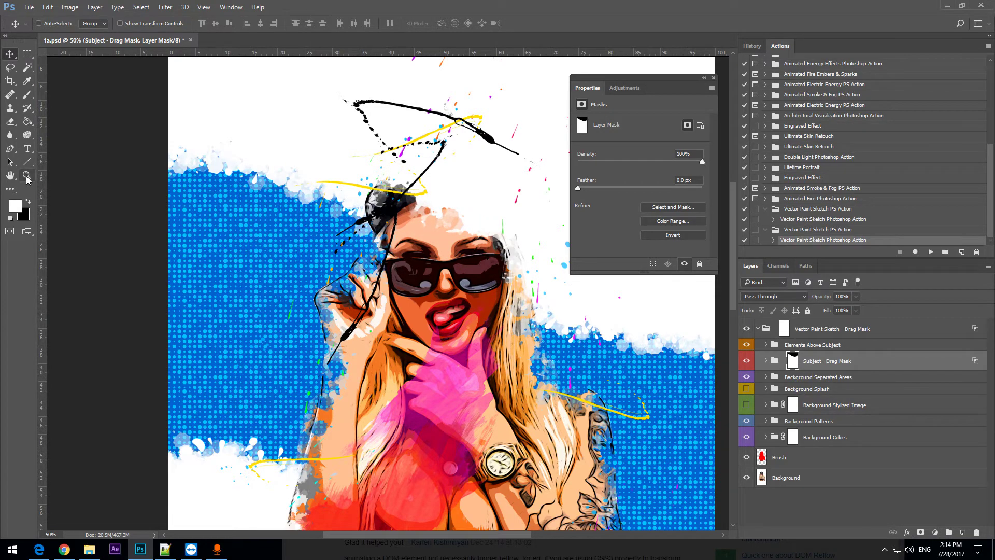
Shift the subject mask's upper edge around the head with the Move tool to bring back the forehead and parts of the cap
left_click(27, 175)
left_click(417, 245, "alt")
left_click_drag(417, 245, 435, 212)
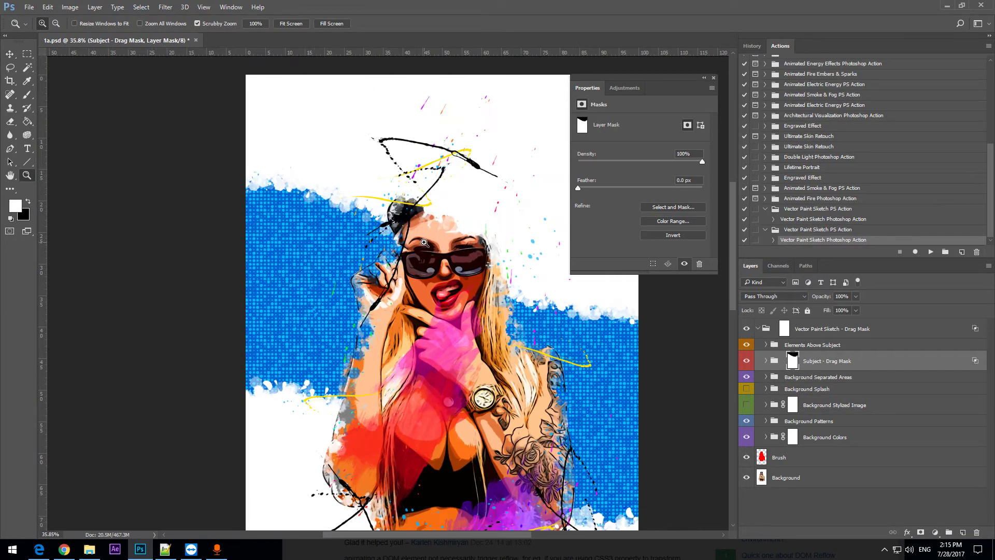
scroll(433, 216, "up", 1)
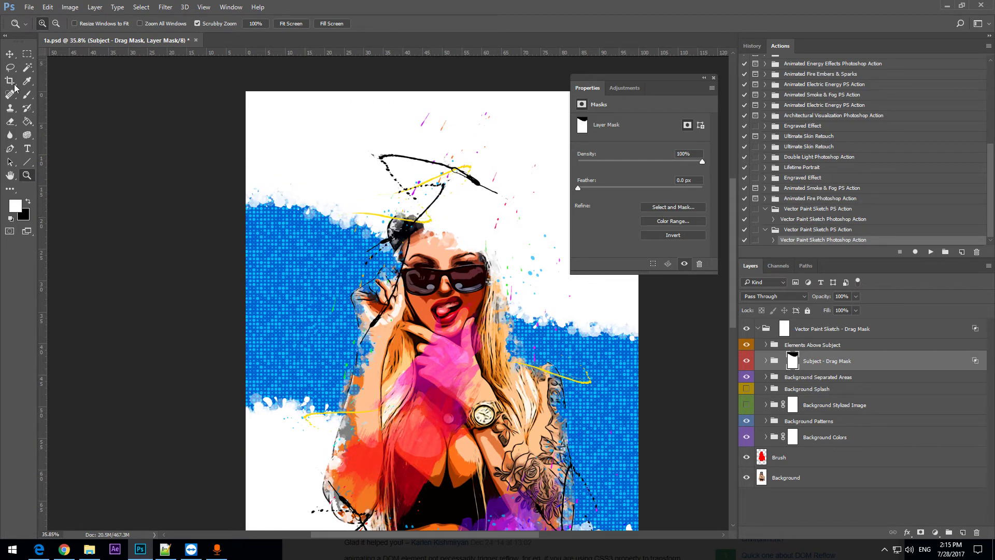
left_click(10, 54)
left_click_drag(439, 339, 437, 330)
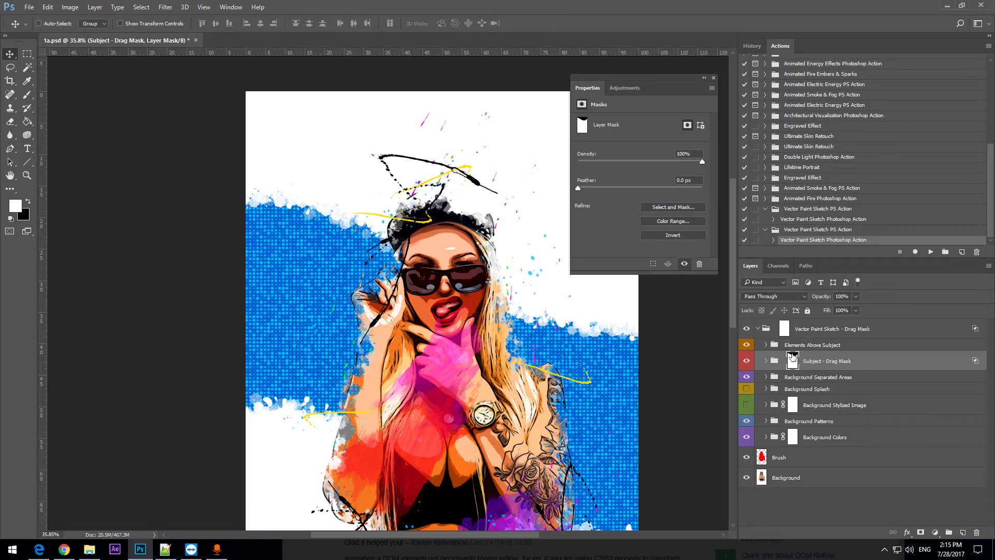
left_click_drag(442, 228, 418, 244)
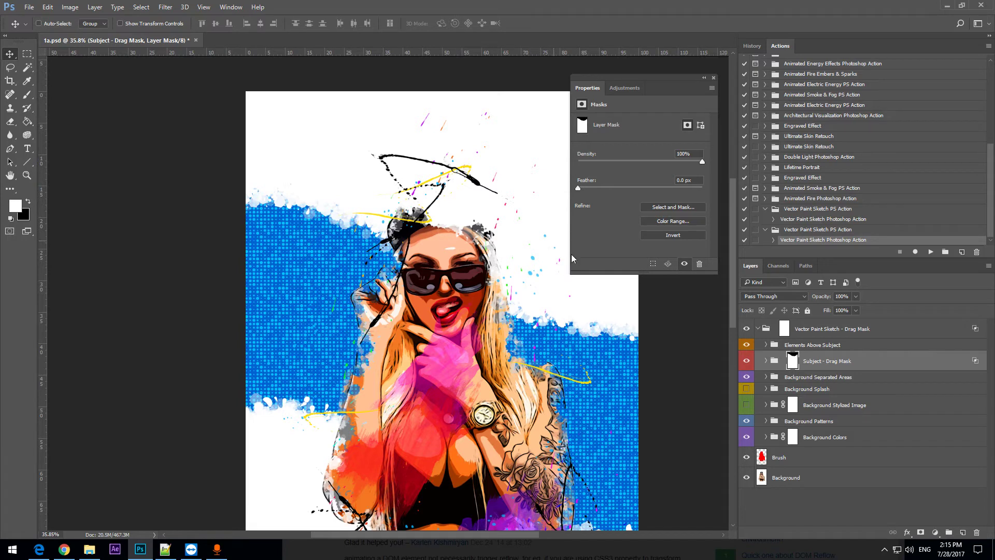
Expand the Subject - Drag Mask group to examine the layers and filters inside it
left_click(767, 361)
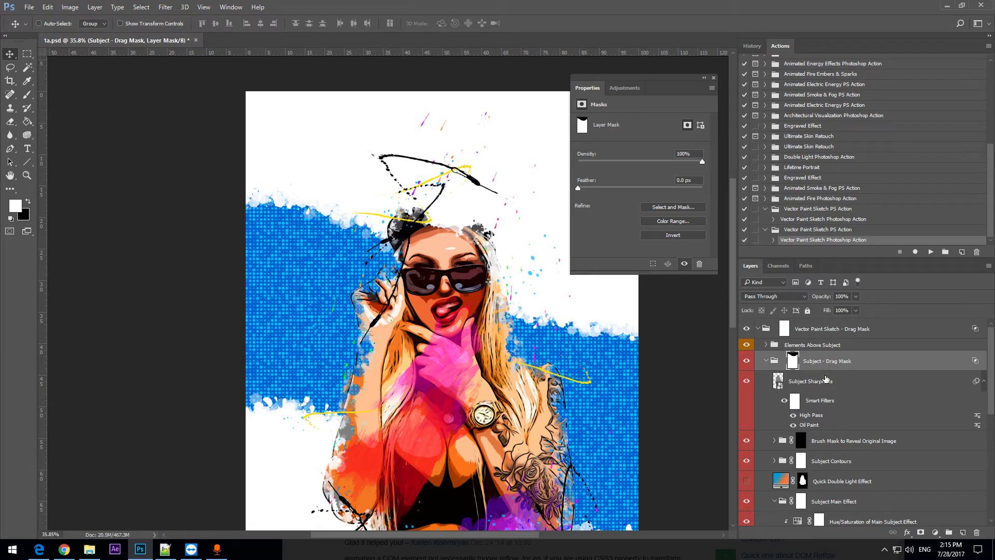
left_click(767, 361)
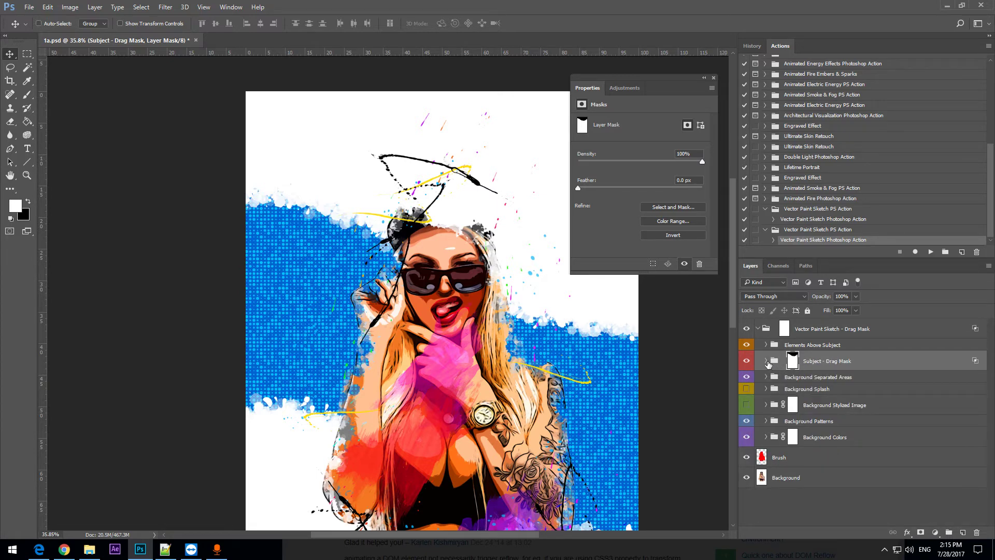
left_click(767, 361)
scroll(766, 359, "down", 2)
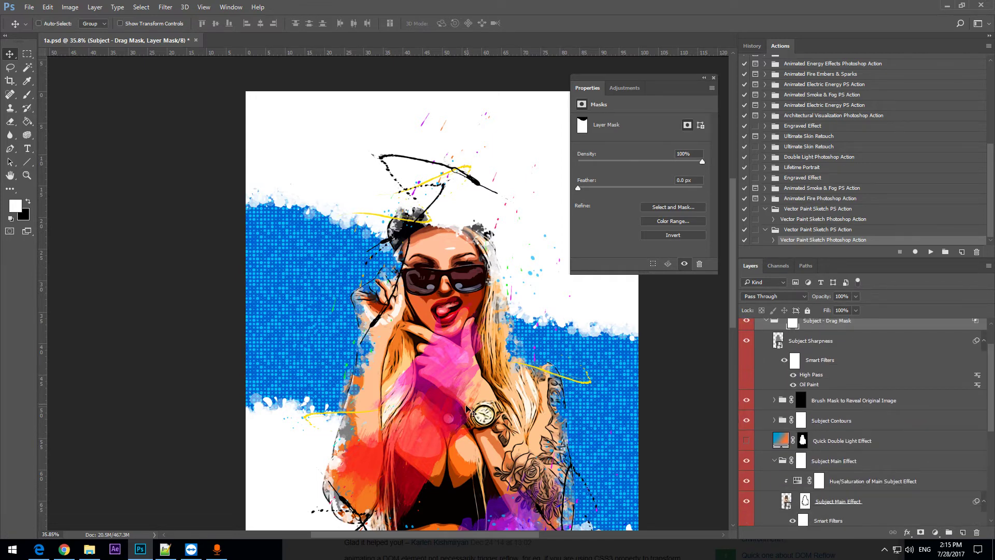
Reposition the subject mask so the whole cap is shown and the splattered mask edge ends at the subject's waist
left_click_drag(465, 404, 476, 290)
scroll(475, 291, "down", 3)
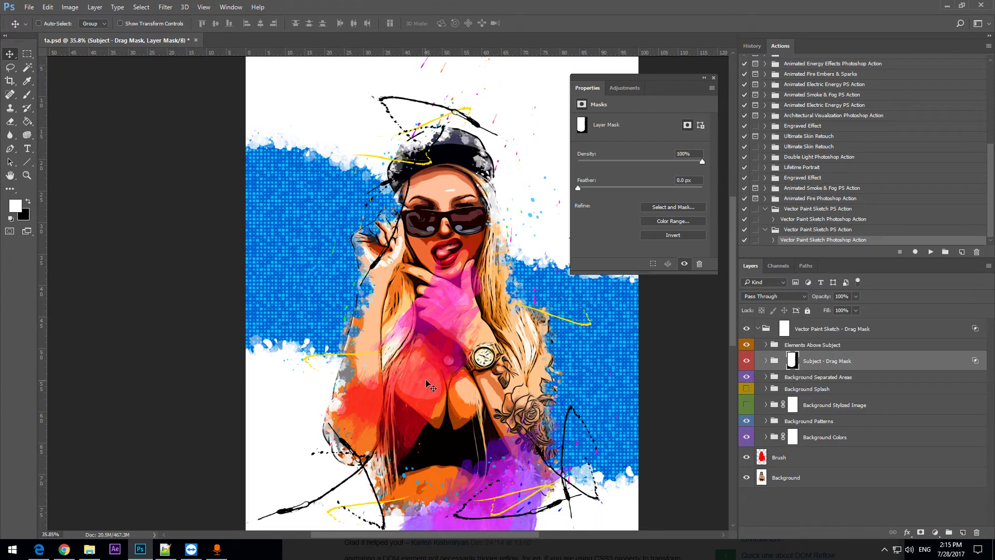
left_click_drag(444, 381, 492, 281)
scroll(492, 281, "down", 2)
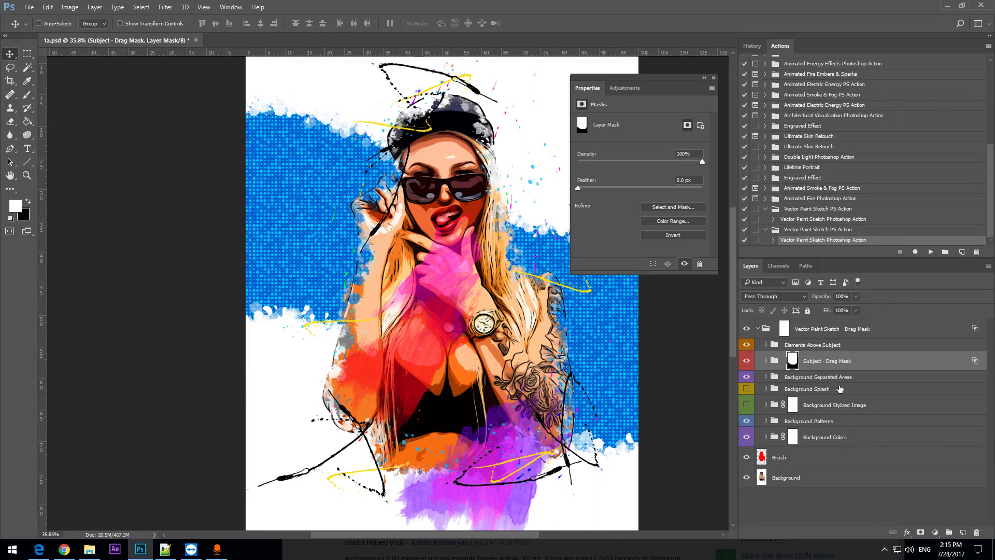
Slightly raise the High Pass filter's radius on the Subject Sharpness smart object, and close the floating Properties
left_click(765, 361)
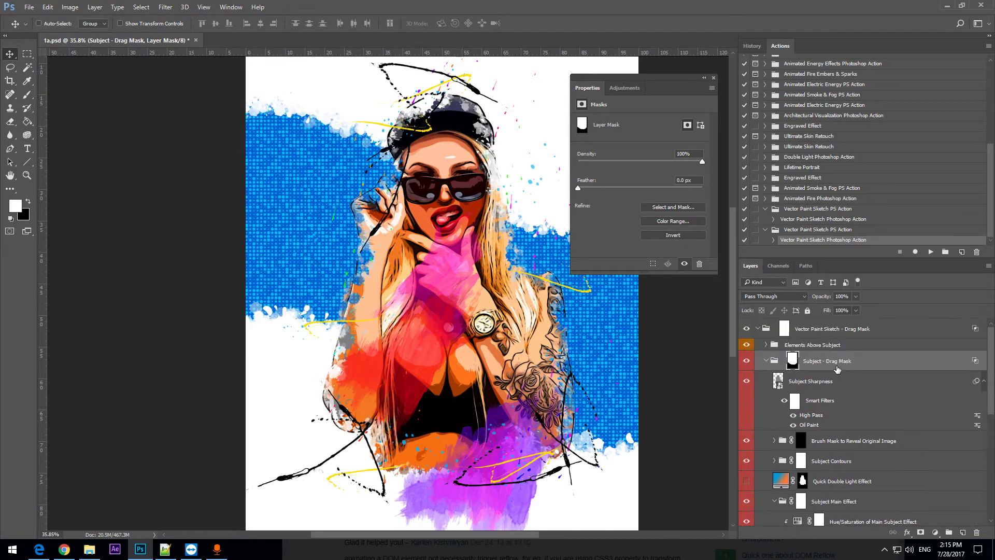
left_click(803, 383)
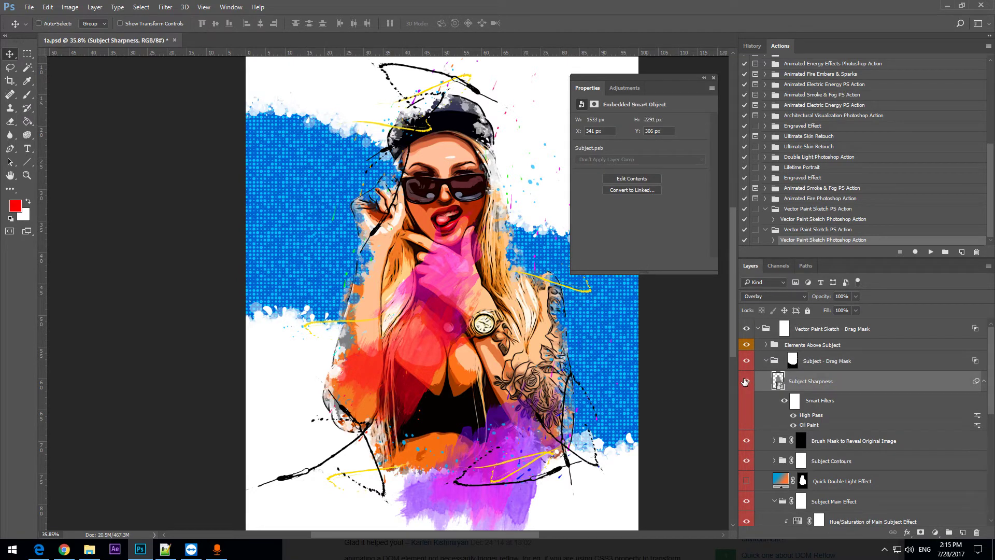
double_click(817, 417)
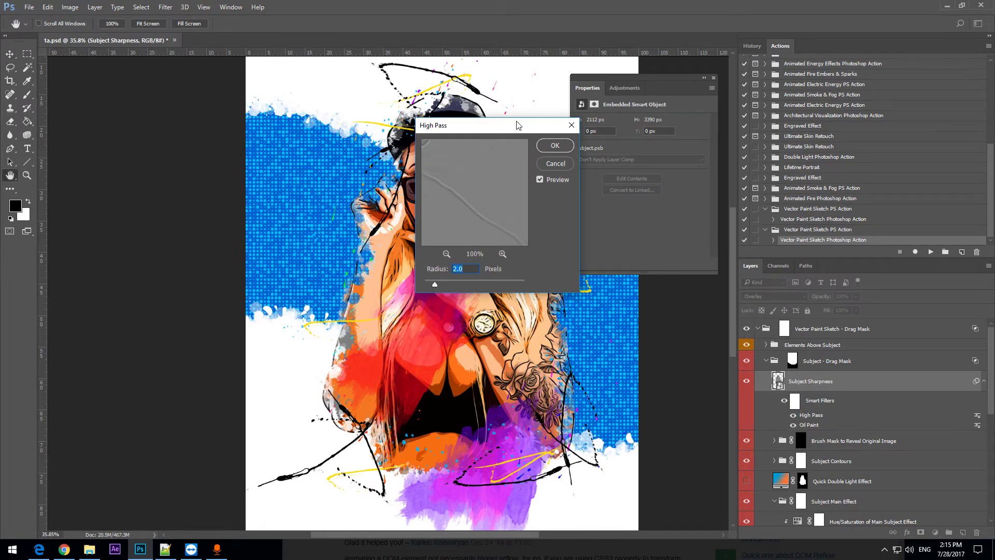
left_click_drag(608, 123, 617, 98)
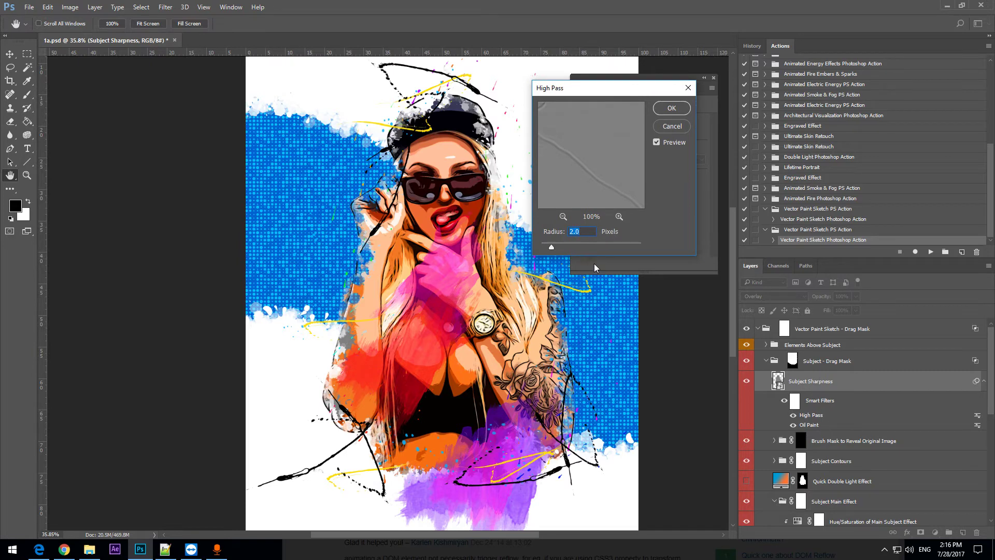
left_click(562, 248)
mouse_move(562, 246)
left_mouse_down()
mouse_move(610, 248)
mouse_move(560, 248)
left_mouse_up()
left_click(671, 108)
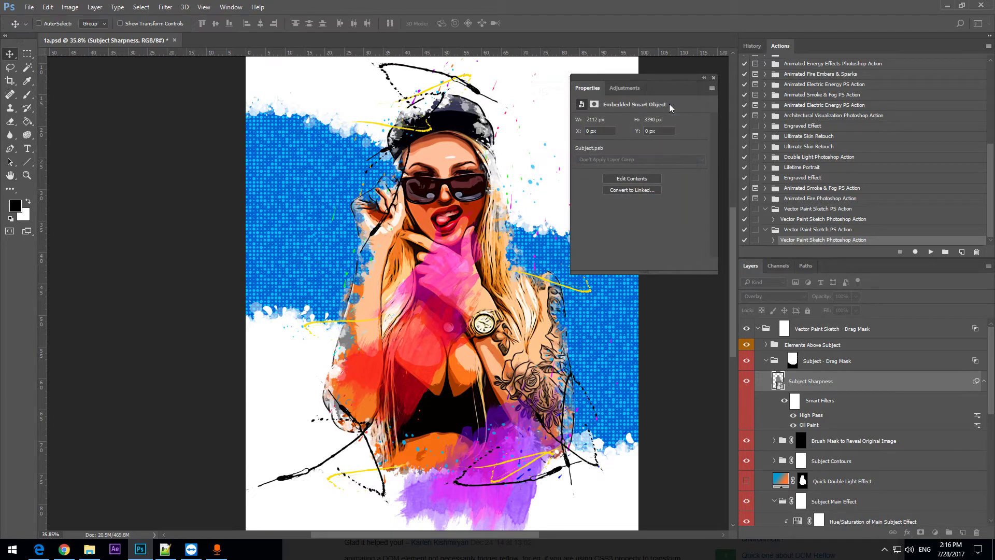
left_click(713, 78)
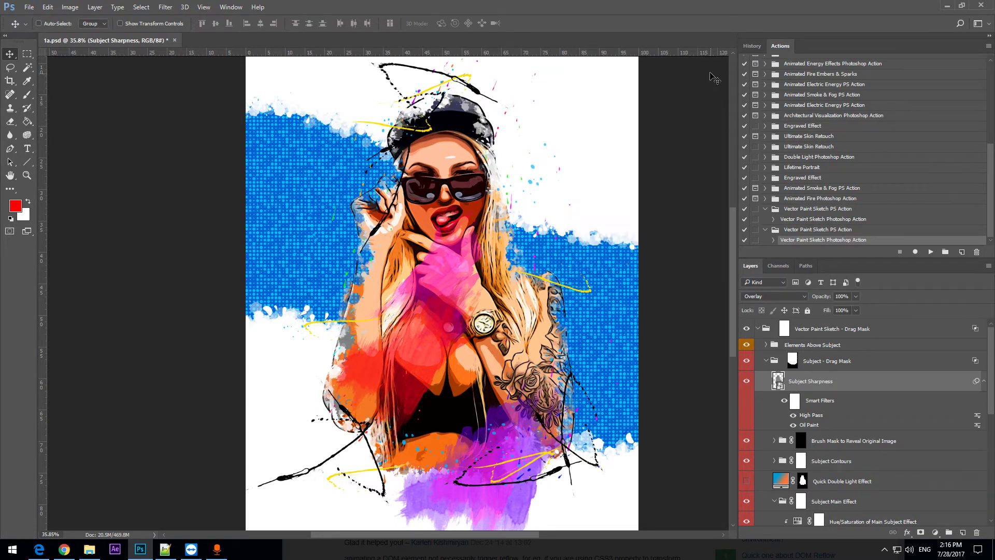
Look through the subject group's layers and check for the Oil Paint filter among the Stylize filters
scroll(831, 398, "down", 2)
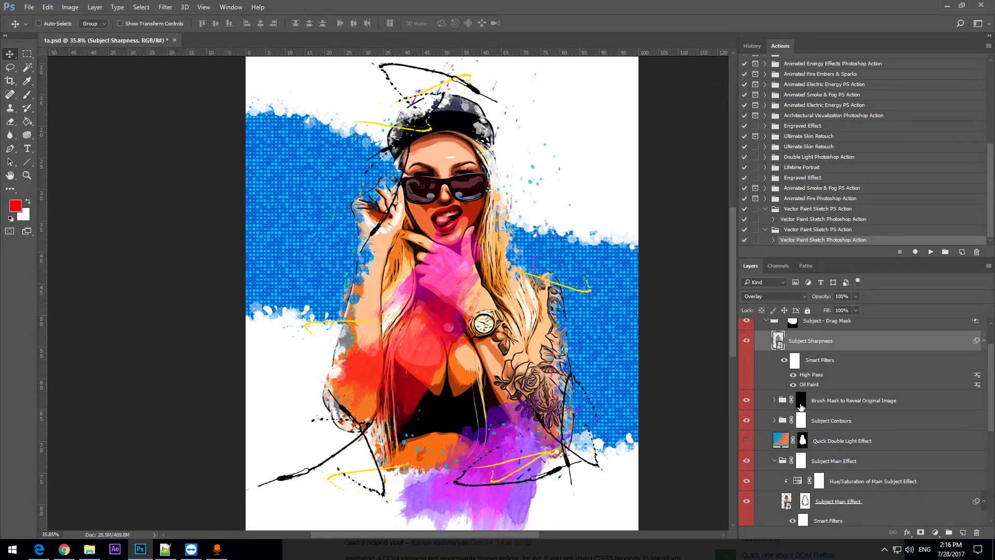
scroll(804, 367, "up", 1)
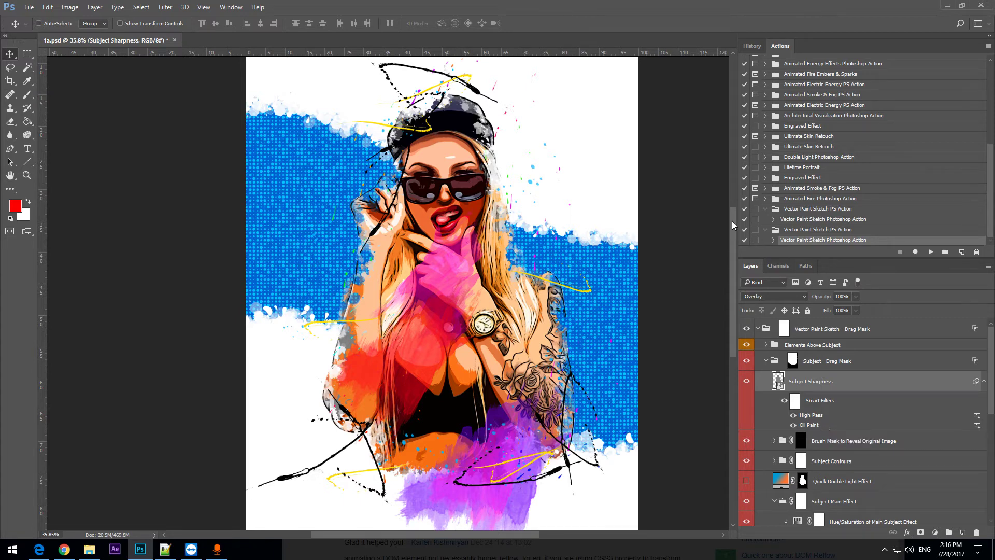
mouse_move(730, 229)
left_mouse_down()
mouse_move(730, 249)
mouse_move(723, 209)
mouse_move(724, 226)
left_mouse_up()
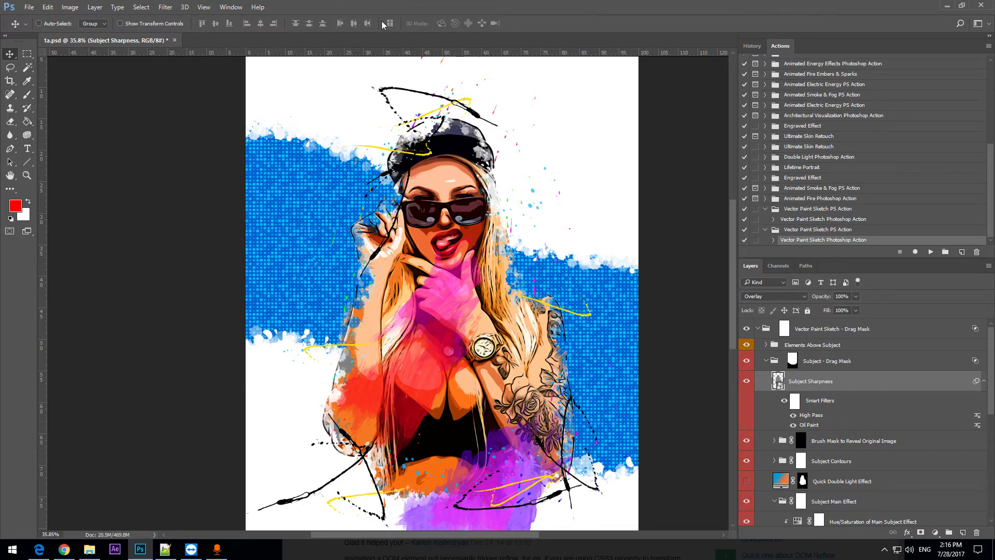
left_click(166, 7)
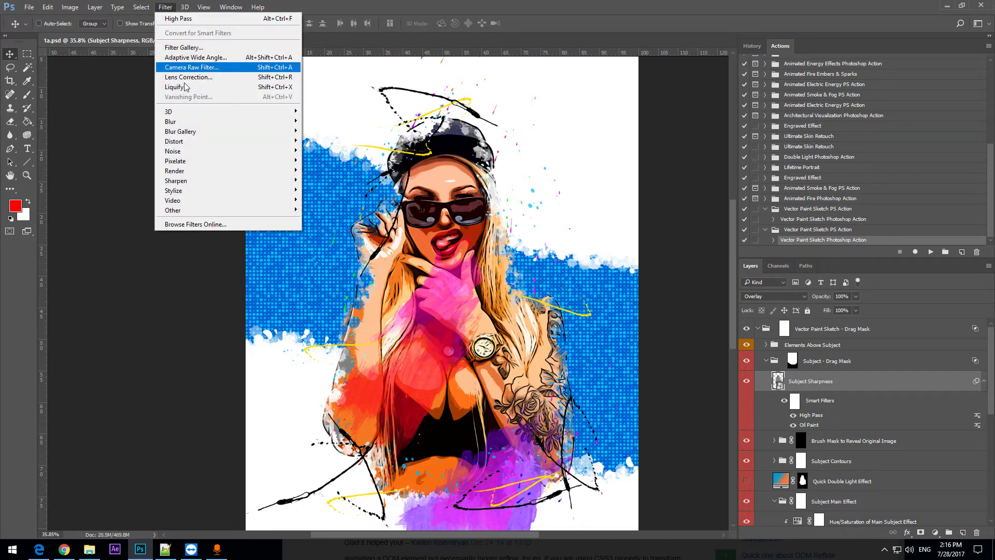
mouse_move(184, 192)
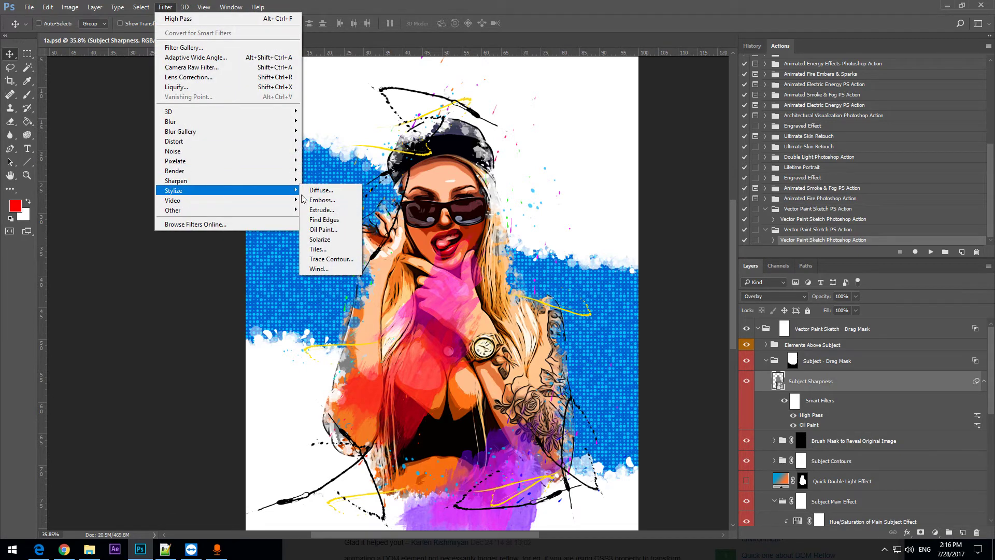
left_click(350, 231)
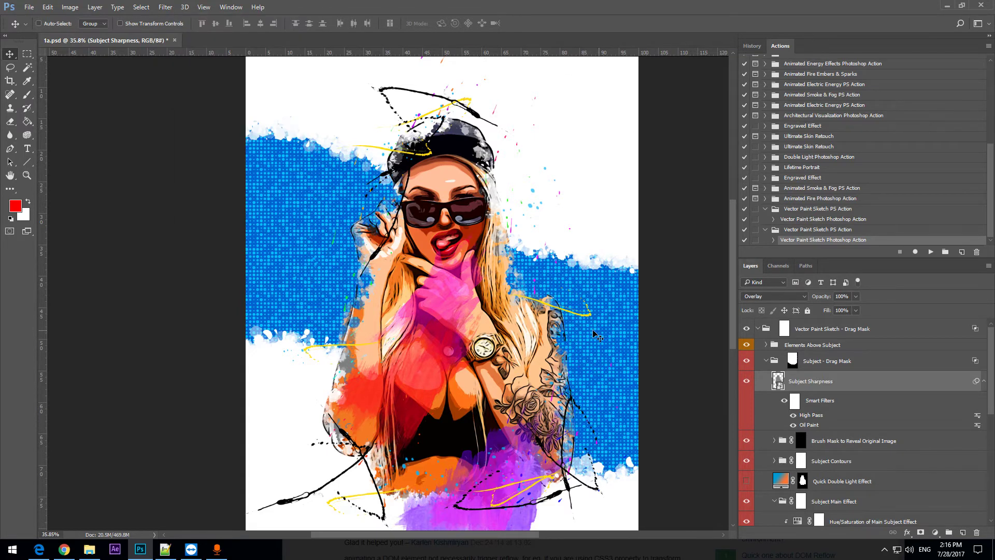
scroll(557, 306, "down", 1)
scroll(557, 306, "down", 1)
scroll(812, 361, "down", 2)
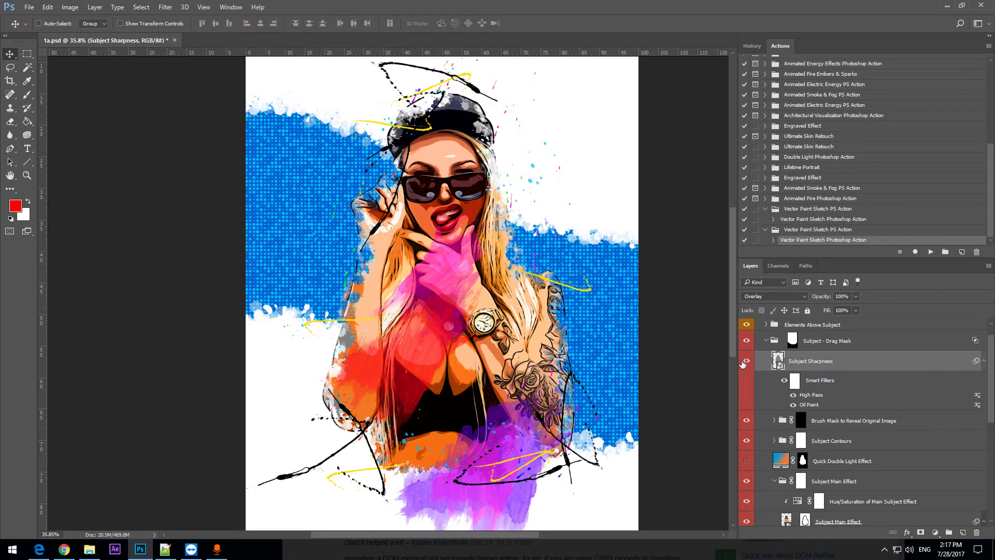
Select the layer mask of the Brush Mask to Reveal Original Image group and expand the group
scroll(889, 407, "down", 1)
left_click(857, 404)
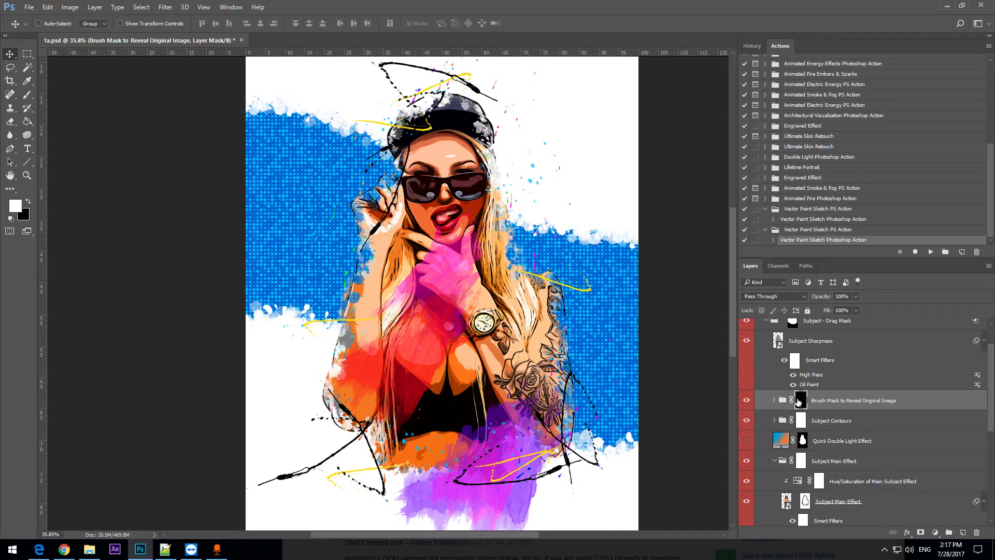
left_click(775, 400)
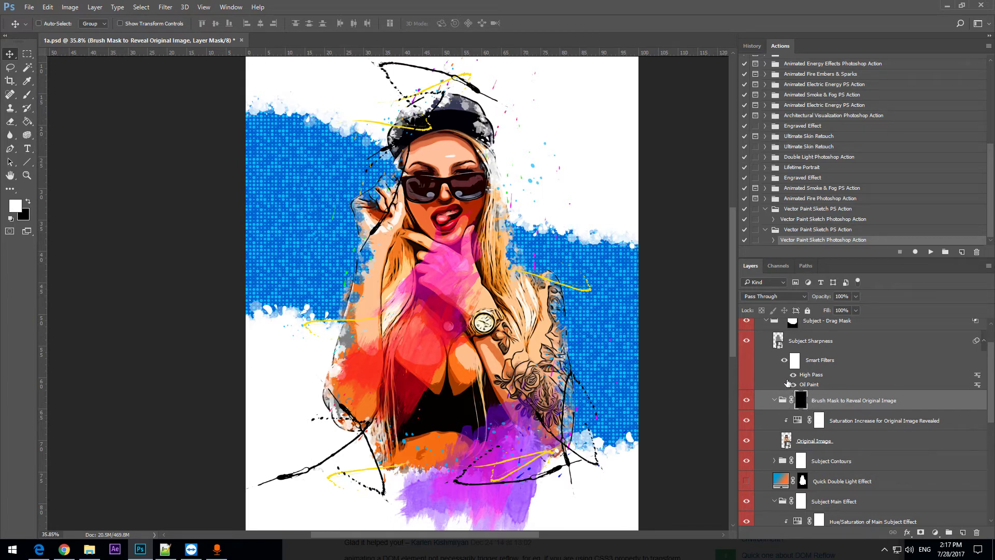
Switch to the Brush tool and lower its hardness for a soft-edged brush
left_click(28, 96)
left_click(54, 24)
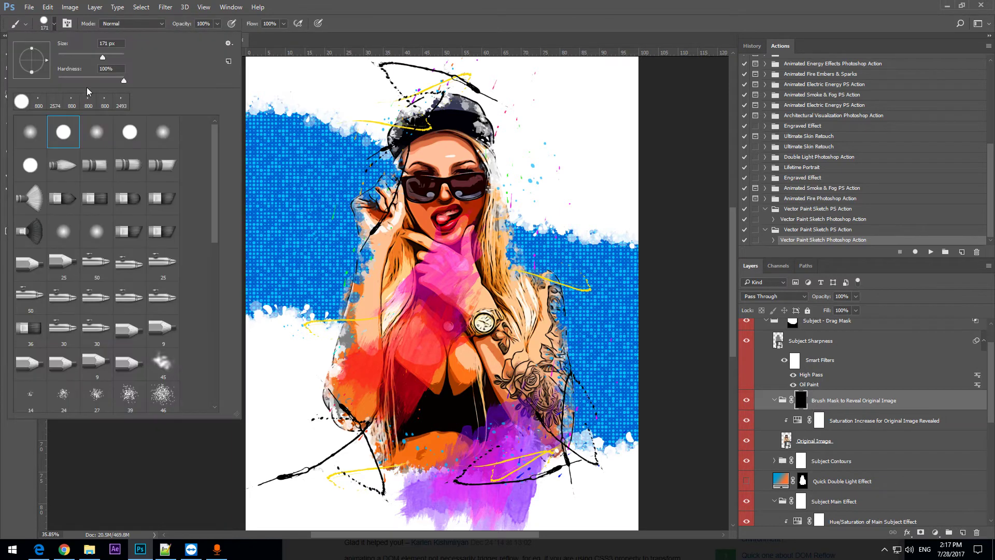
left_click(72, 79)
left_click(340, 18)
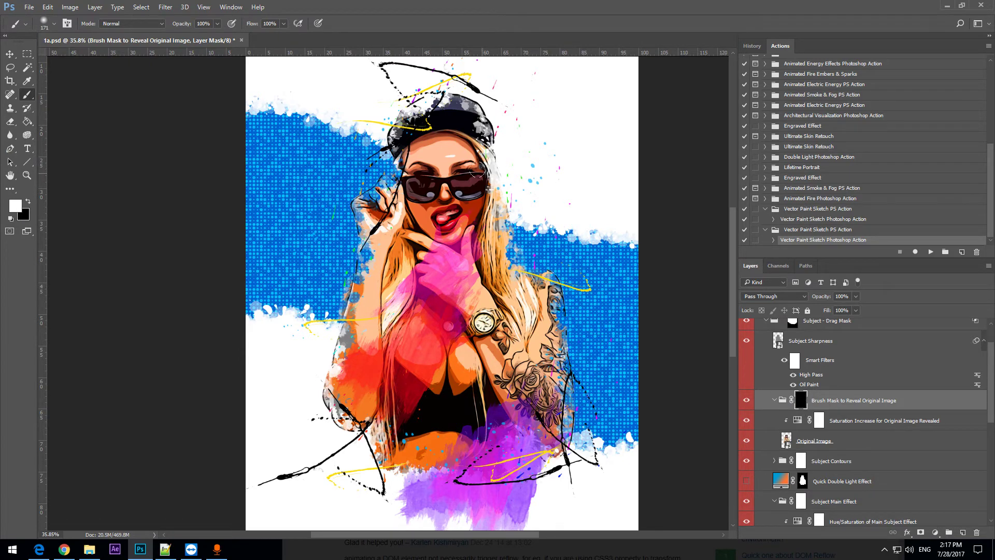
Paint white on the Brush Mask to Reveal Original Image mask over the face, sunglasses and wristwatch to reveal the original photo
mouse_move(477, 170)
left_mouse_down()
mouse_move(460, 182)
mouse_move(468, 161)
left_mouse_up()
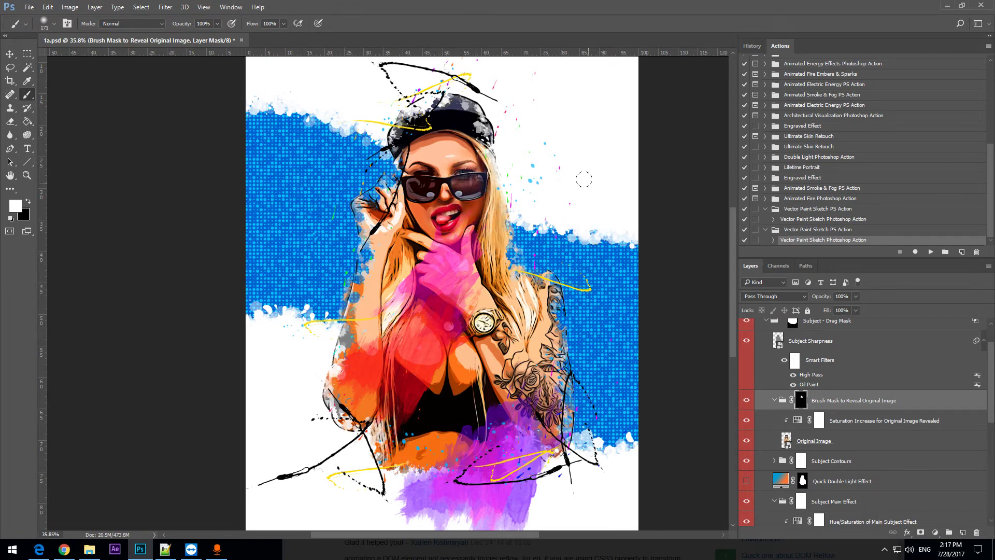
mouse_move(489, 324)
left_mouse_down()
mouse_move(484, 316)
mouse_move(495, 330)
left_mouse_up()
mouse_move(440, 163)
left_mouse_down()
mouse_move(413, 164)
mouse_move(453, 187)
mouse_move(422, 182)
left_mouse_up()
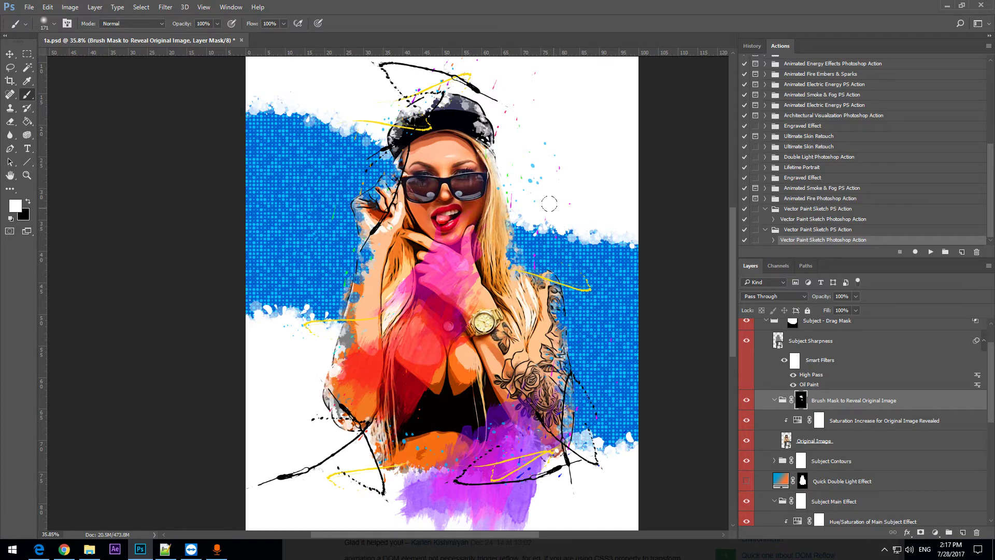
Compare the face with the Brush Mask to Reveal Original Image group hidden and shown
scroll(494, 184, "up", 3)
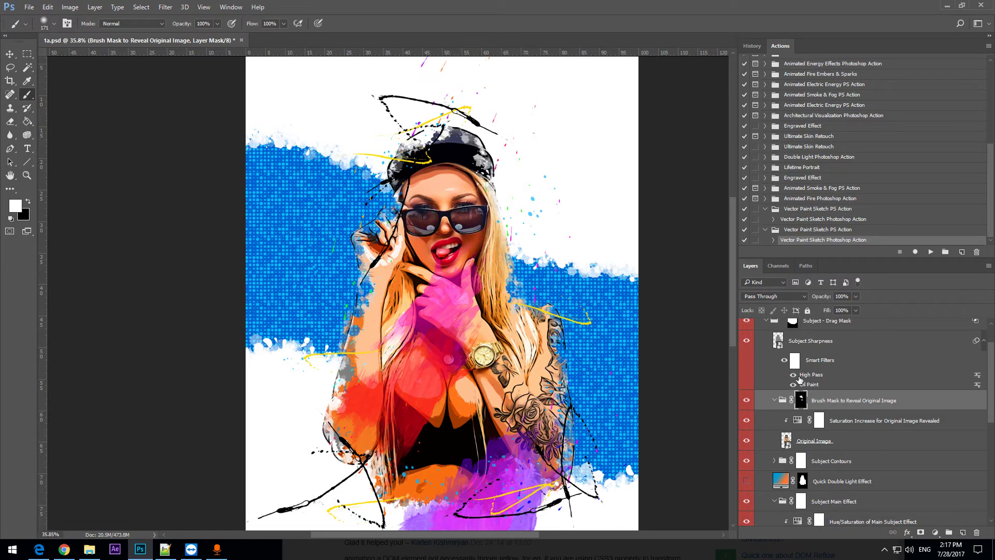
scroll(814, 406, "down", 1)
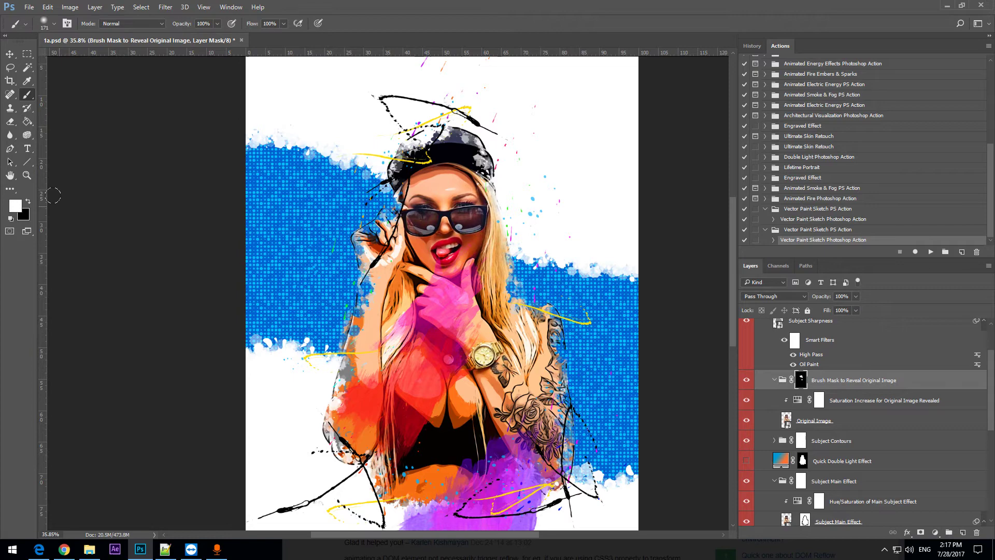
left_click(27, 175)
left_click(413, 182)
left_click(412, 181)
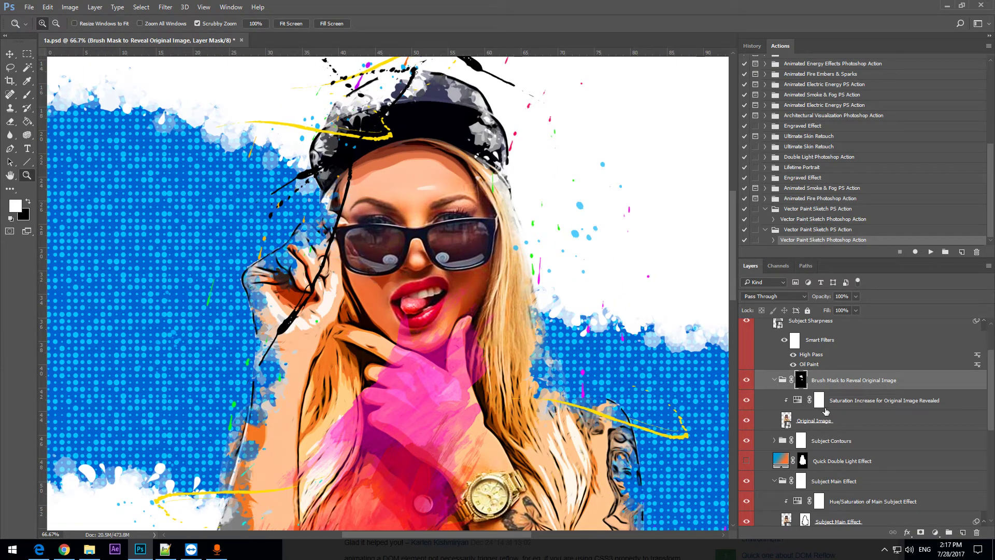
left_click(746, 381)
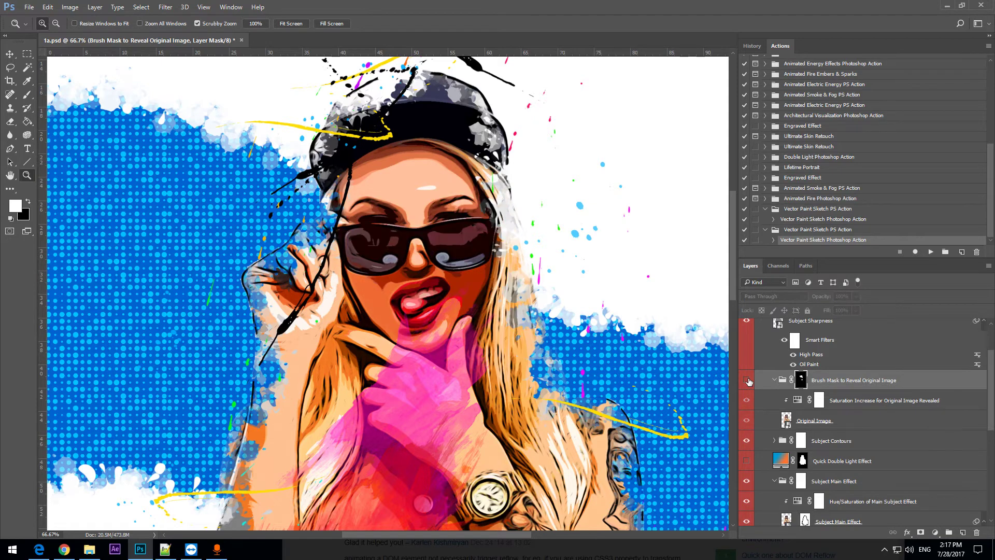
left_click(746, 380)
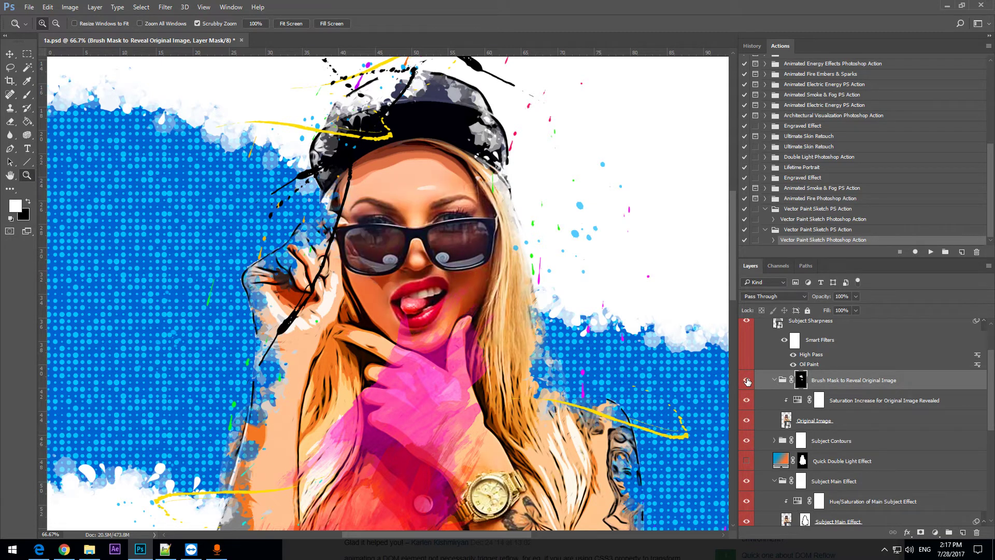
Hide the Brush Mask to Reveal Original Image group and collapse it
left_click(746, 381)
left_click_drag(534, 260, 516, 282)
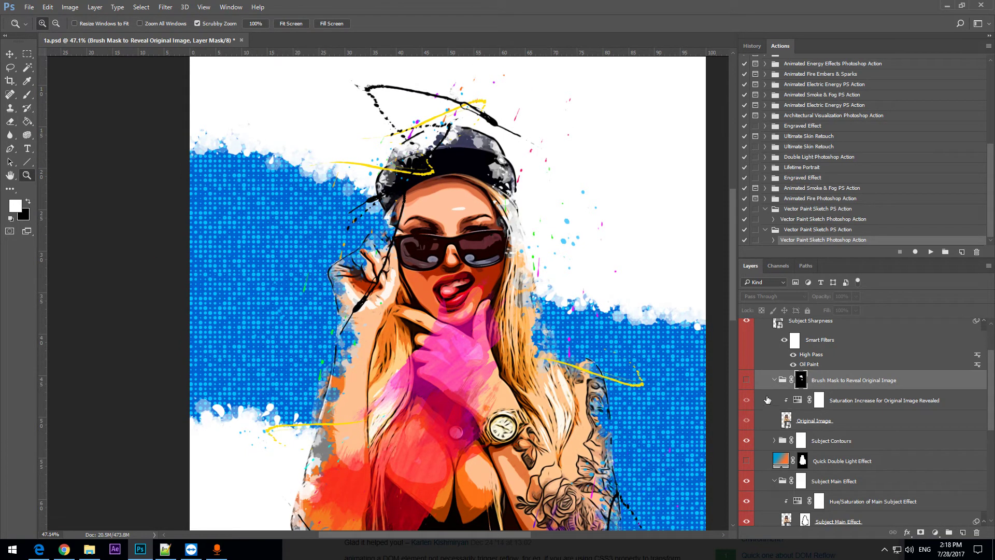
left_click(774, 379)
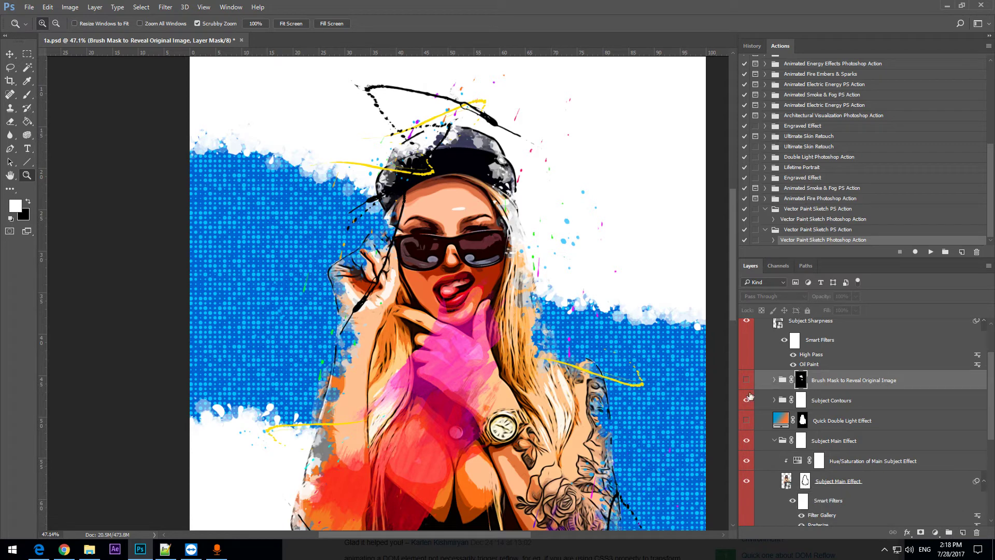
Compare the whole portrait with the Subject Contours group hidden and shown, leaving the group visible
scroll(525, 305, "down", 3)
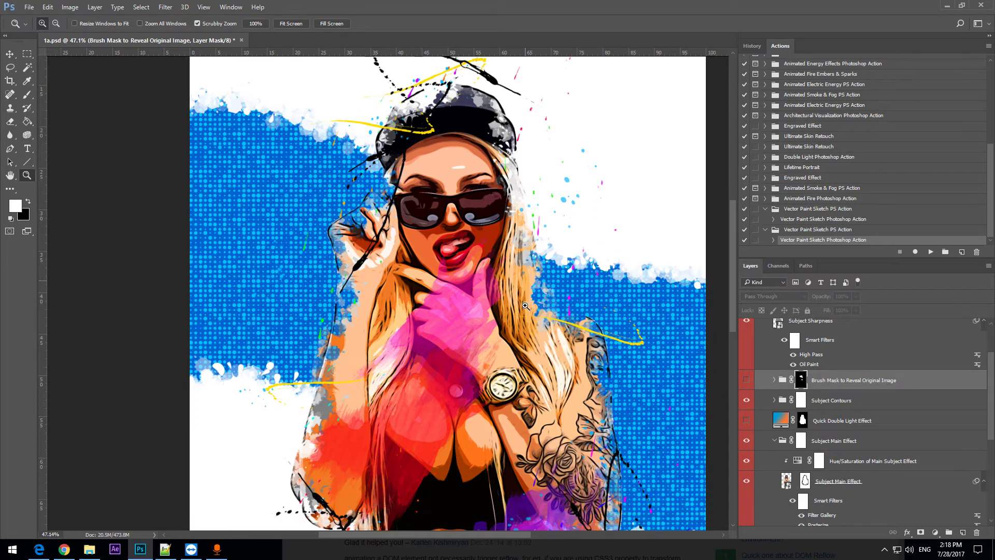
scroll(526, 306, "down", 1)
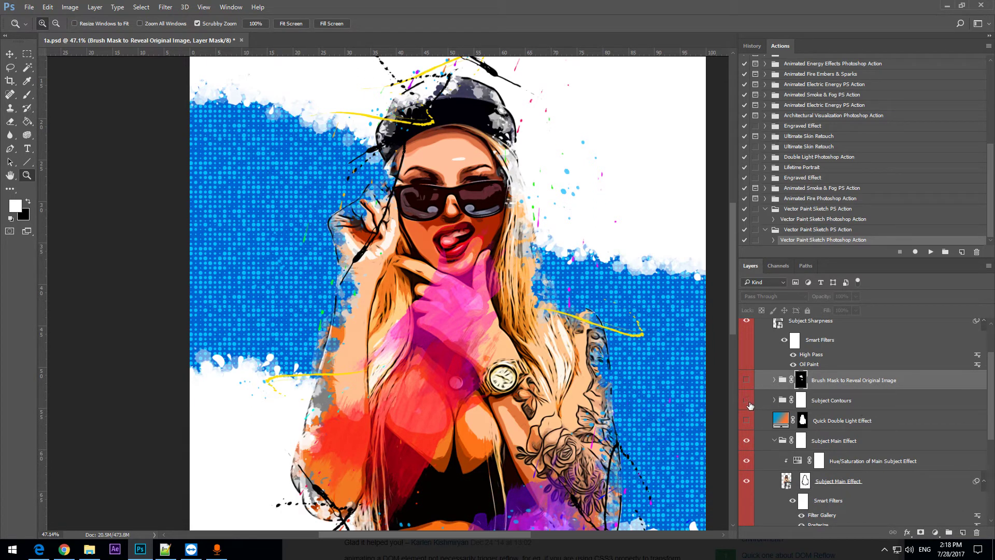
key("ctrl+0")
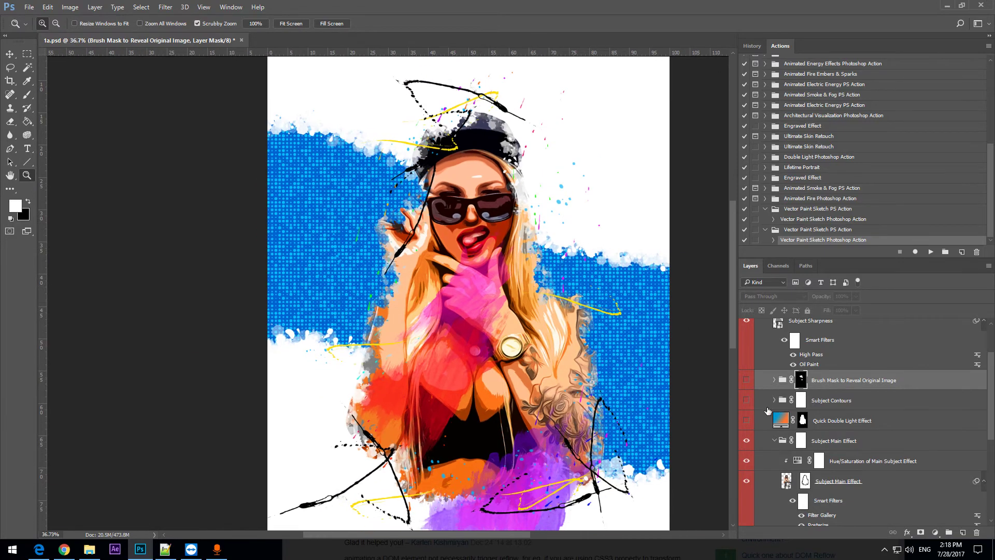
left_click(746, 400)
left_click(746, 400)
left_click(747, 400)
left_click(746, 400)
left_click(746, 400)
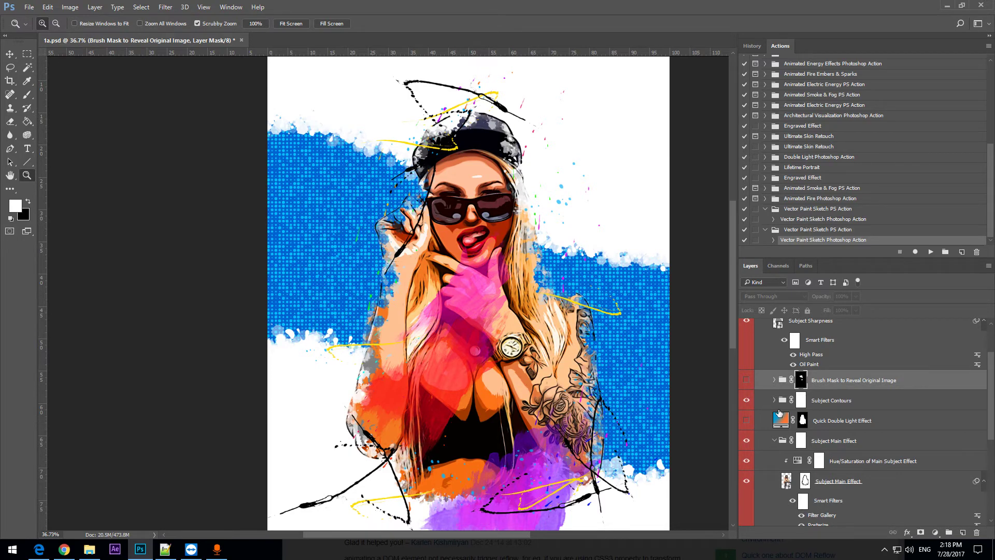
Expand the Subject Contours group and look at its Contour 2 and Contour 1 subgroups
left_click(774, 401)
left_click(838, 424)
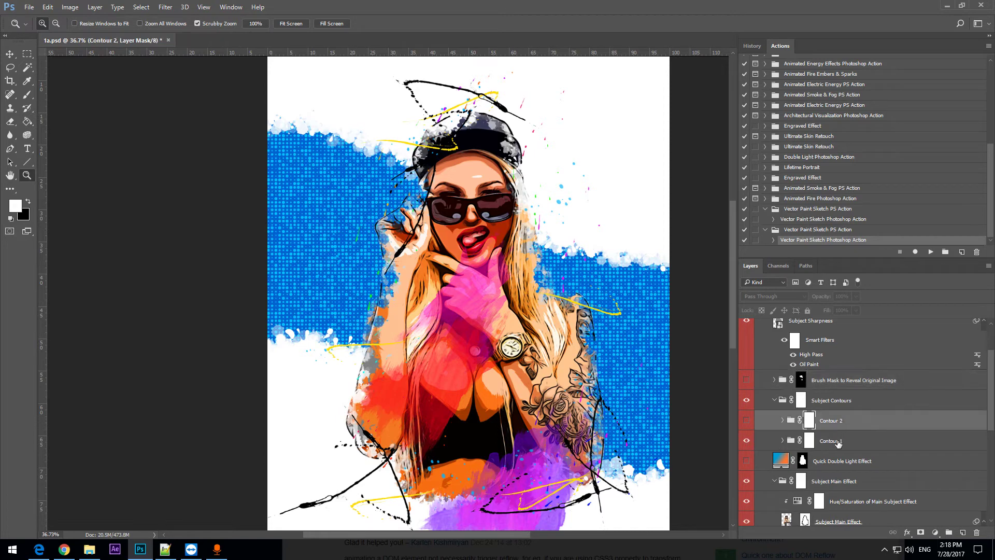
left_click(832, 441)
left_click(831, 422)
left_click(822, 444)
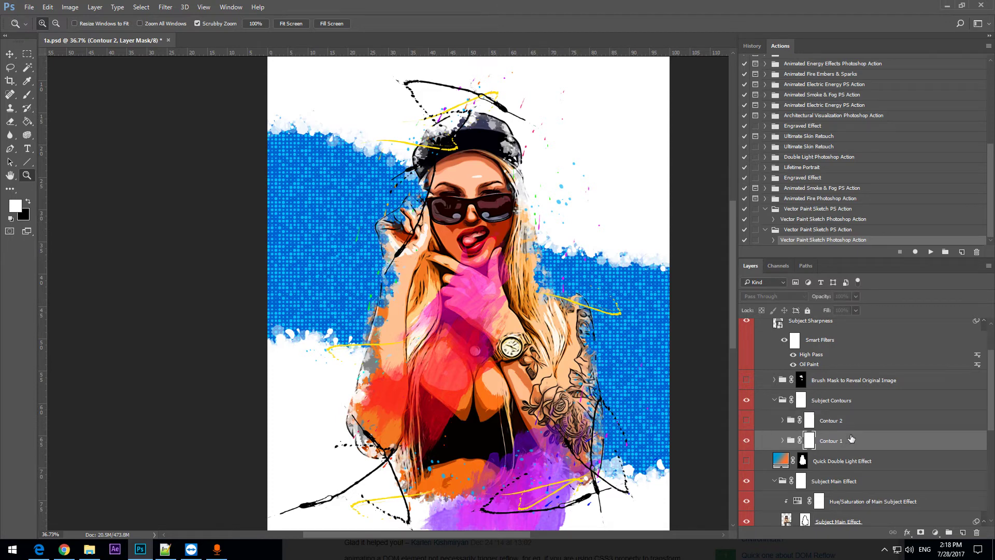
Make the Contour 2 group visible and examine its outlines around the face and sunglasses
left_click(746, 421)
left_click(746, 420)
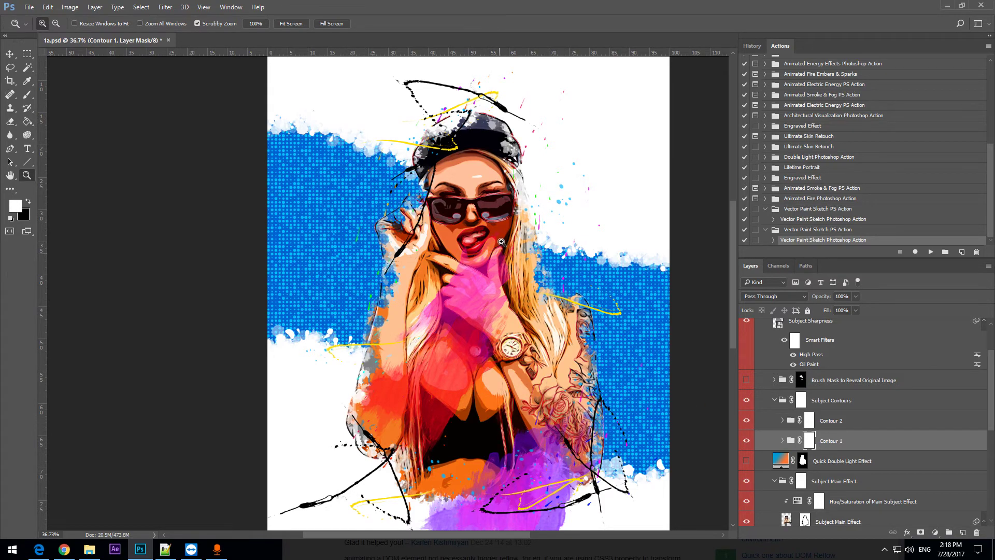
left_click(457, 189)
left_click(457, 189)
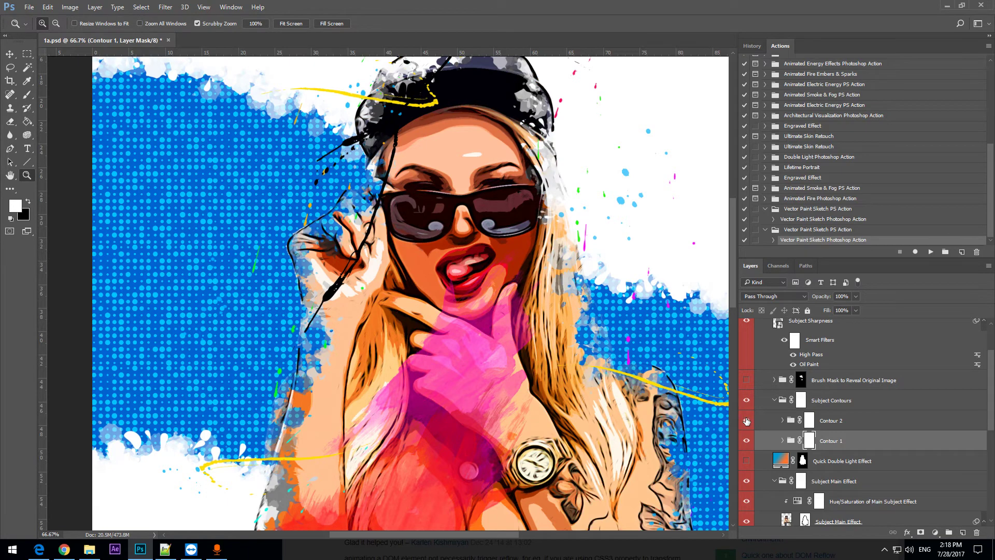
left_click(458, 152)
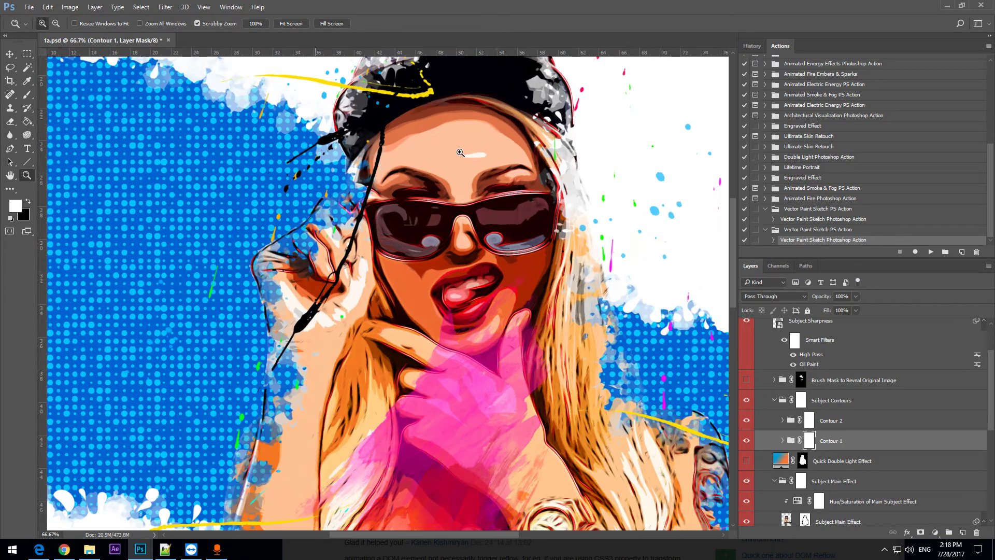
Expand the Contour 2 group and select its Subject Contour 2 layer
left_click(782, 420)
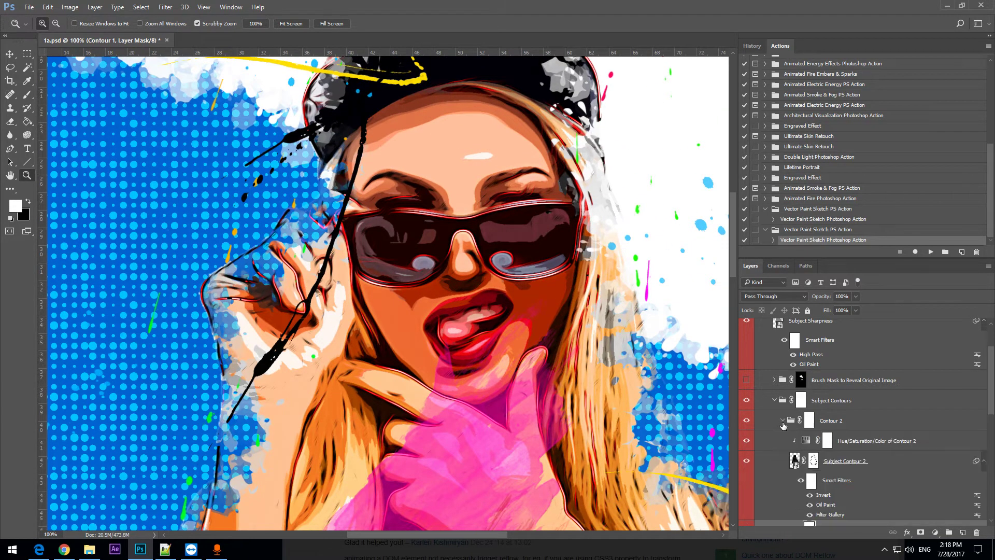
scroll(781, 424, "down", 1)
left_click(826, 381)
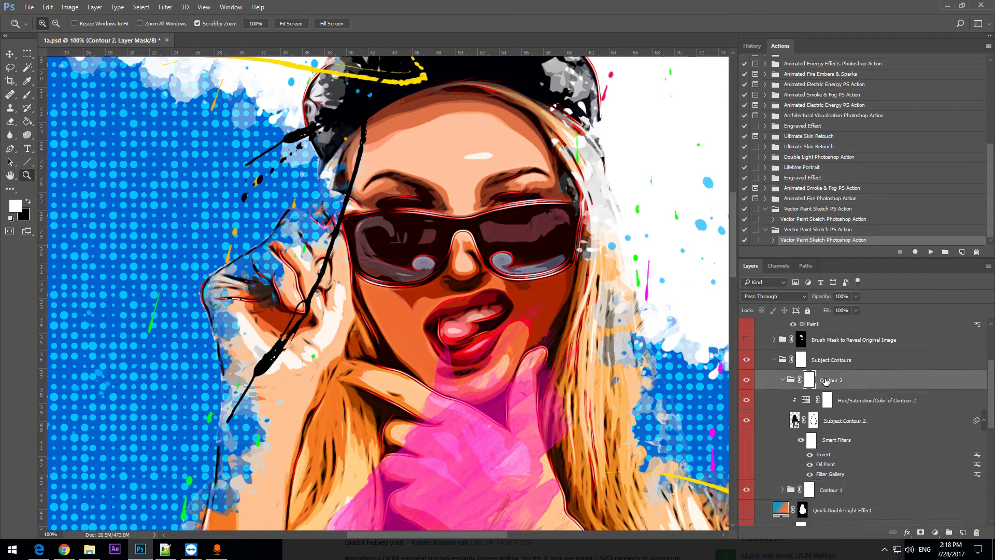
left_click(893, 420)
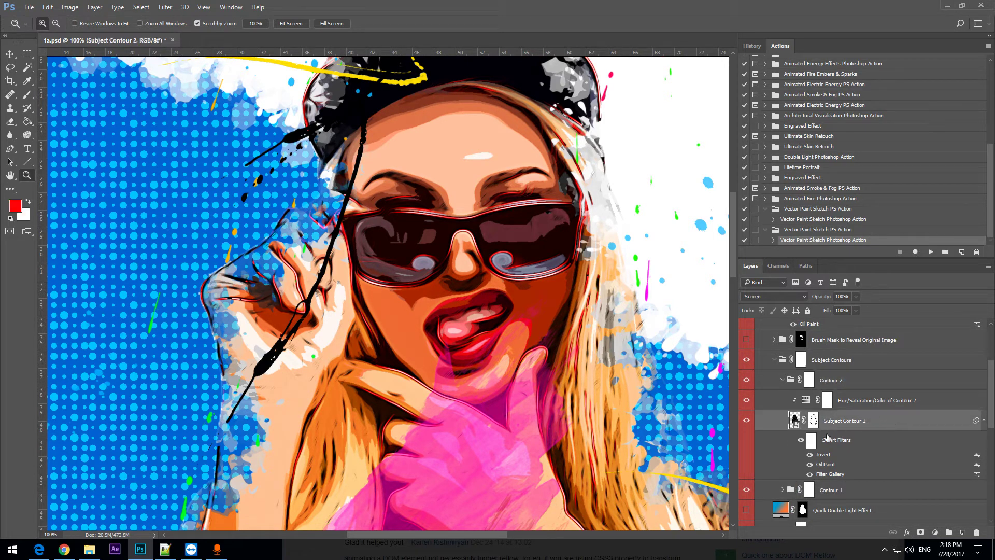
Recolor the Contour 2 lines green by setting the hue of Hue/Saturation/Color of Contour 2 to 98
left_click(816, 400)
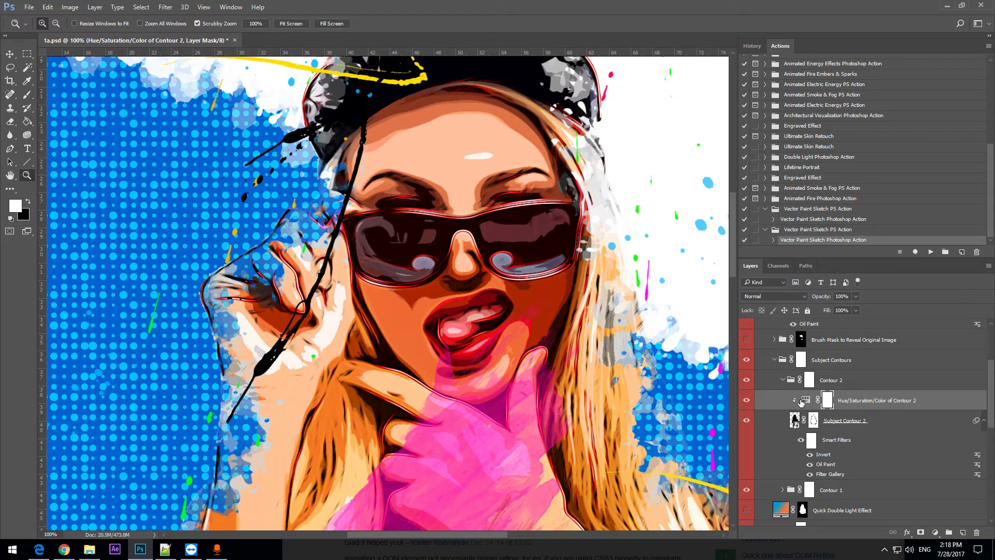
double_click(805, 400)
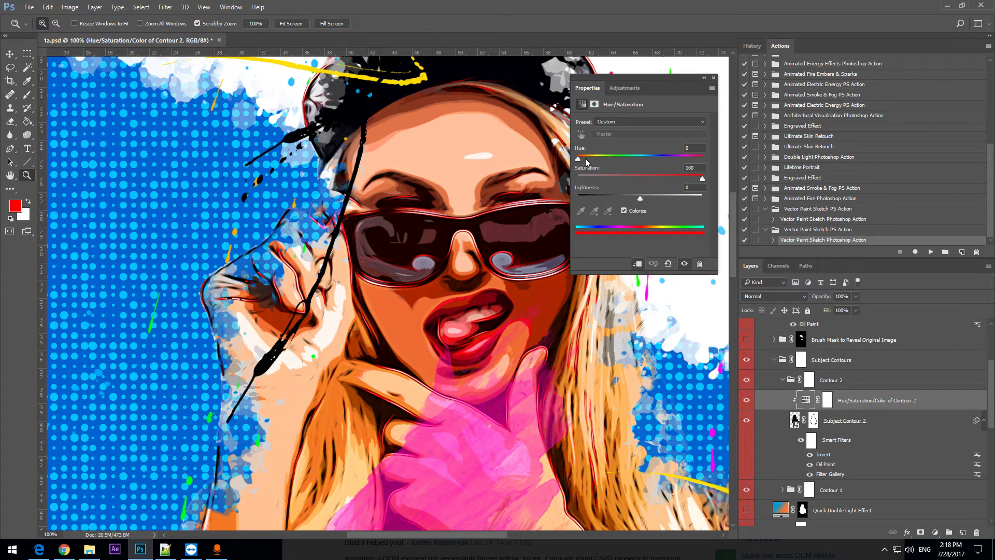
left_click_drag(588, 162, 612, 161)
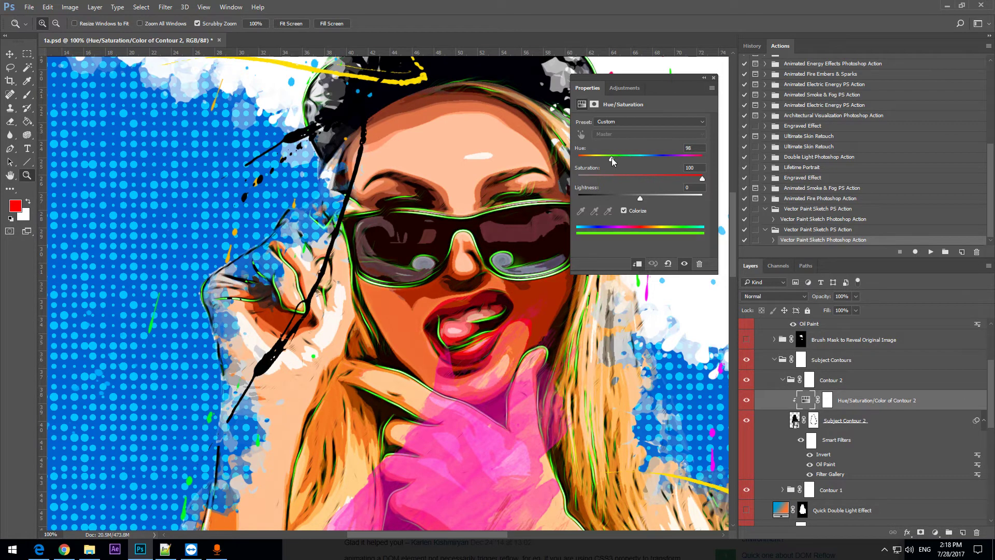
left_click_drag(464, 537, 485, 537)
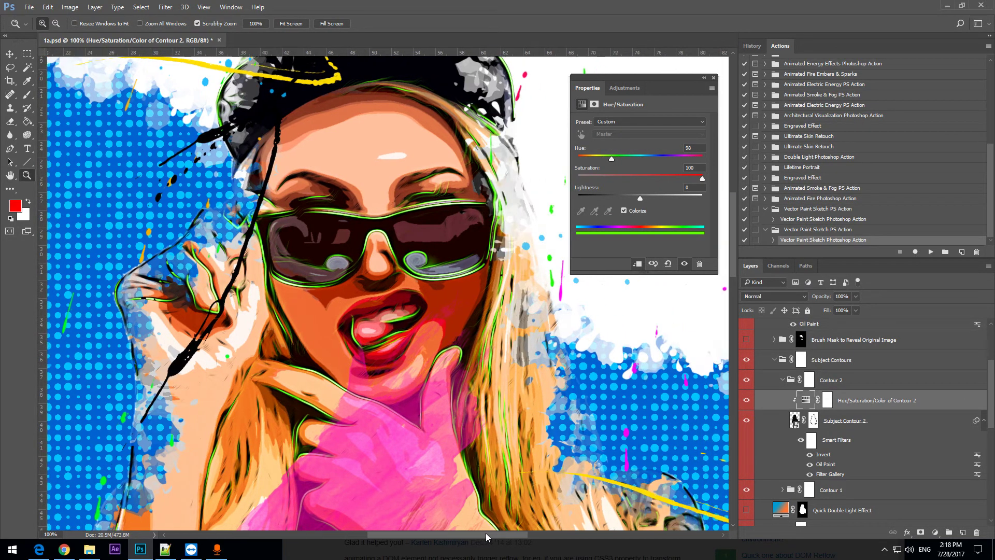
Compare the whole artwork with and without the Hue/Saturation/Color of Contour 2 layer, leaving the layer visible
left_click_drag(441, 189, 417, 214)
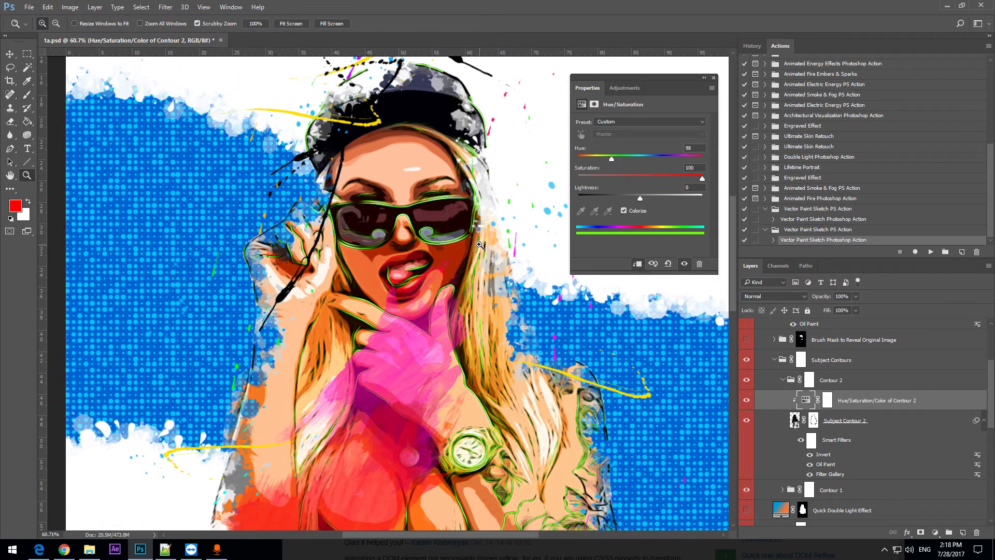
left_click(438, 225, "alt")
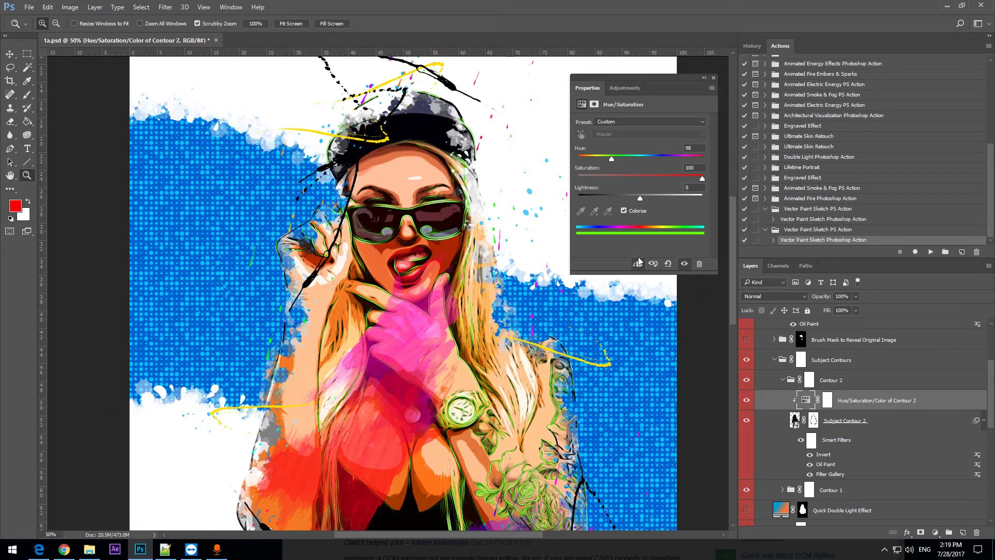
left_click(747, 400)
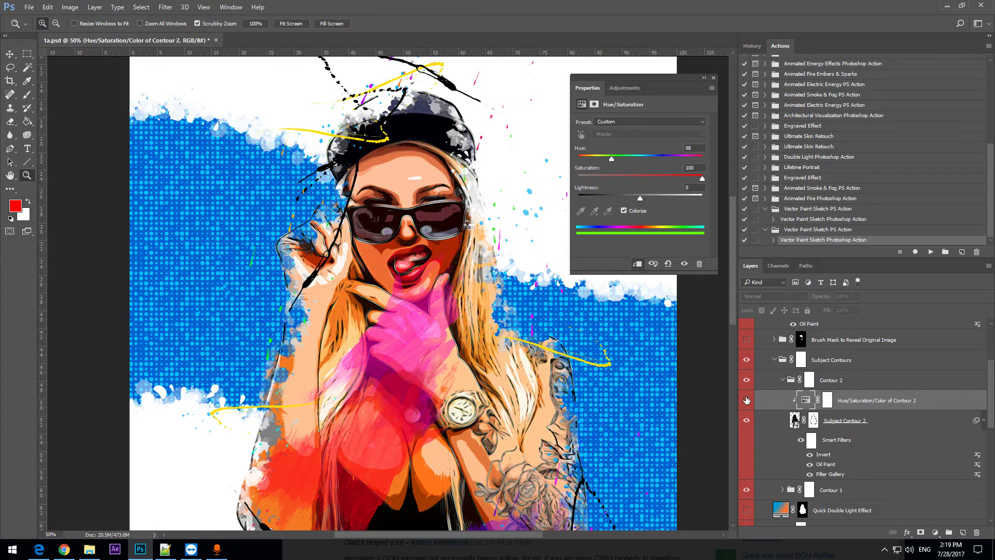
left_click(746, 400)
Compare the artwork with and without the Subject Contour 2 layer, leaving the layer visible
scroll(801, 407, "down", 2)
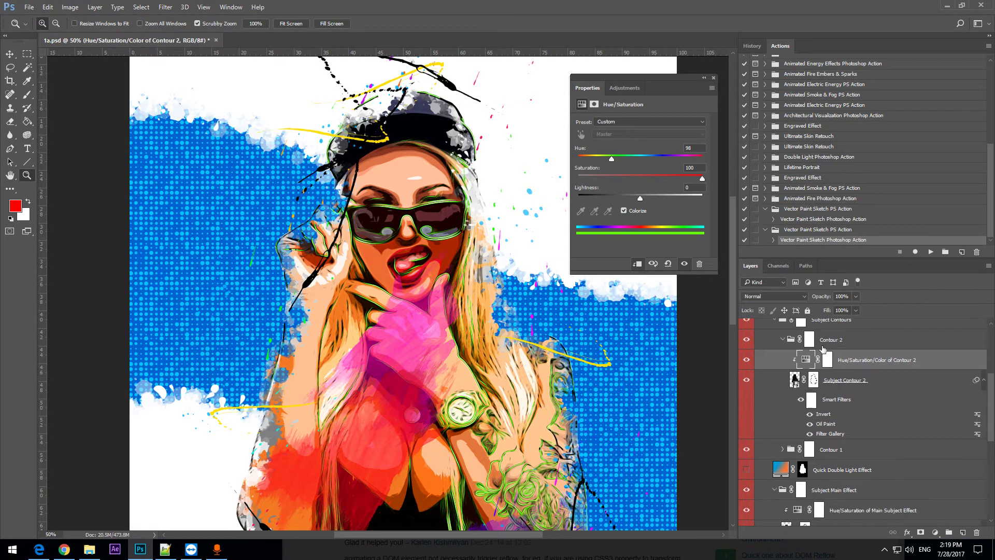
scroll(790, 357, "up", 1)
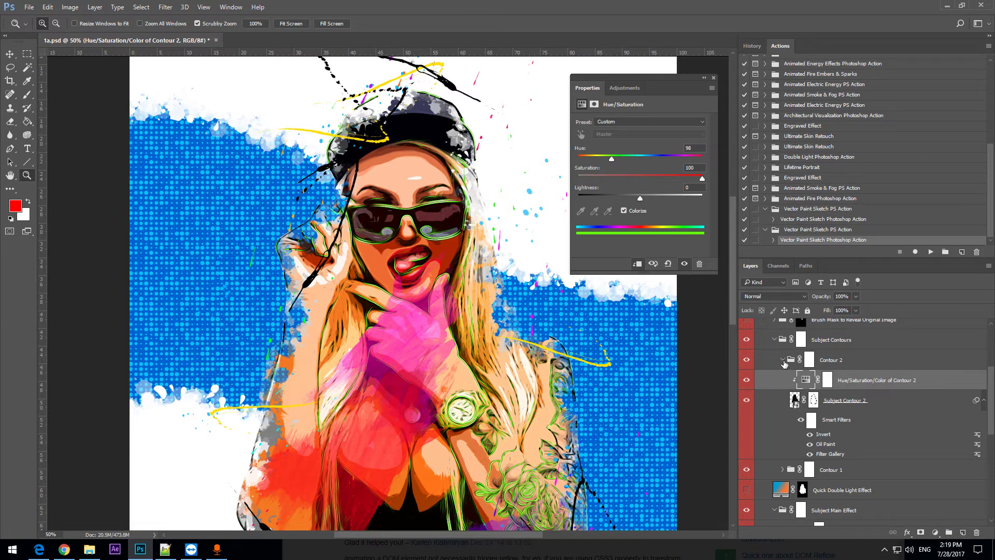
left_click(746, 401)
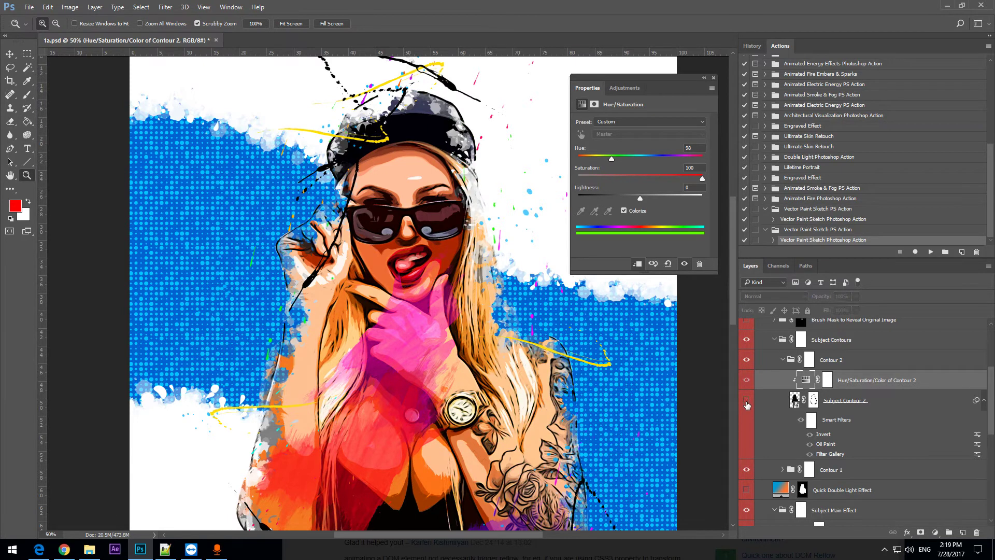
left_click(747, 401)
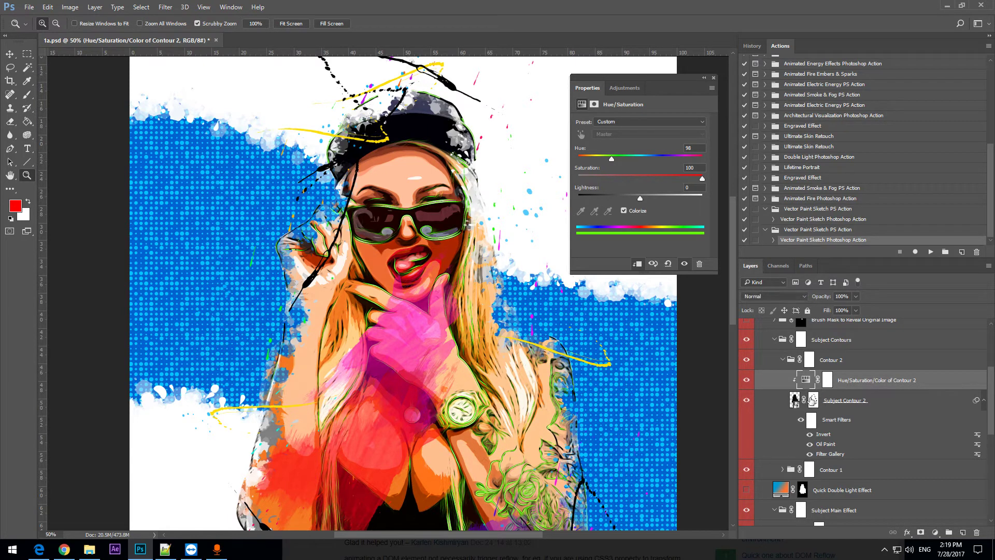
Select the Subject Contour 2 layer mask, temporarily disable it to preview the unmasked contour lines, and re-enable it
scroll(797, 417, "down", 1)
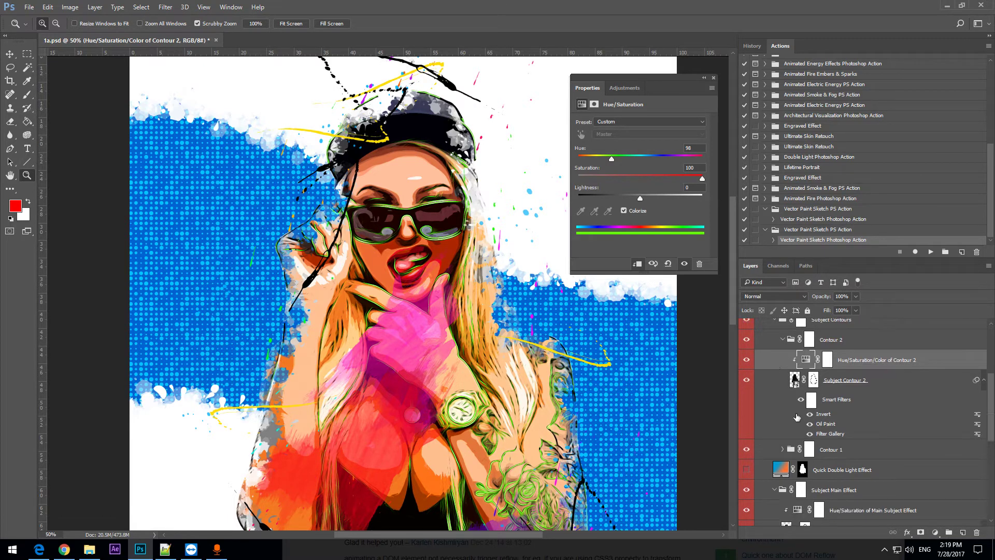
left_click(814, 380)
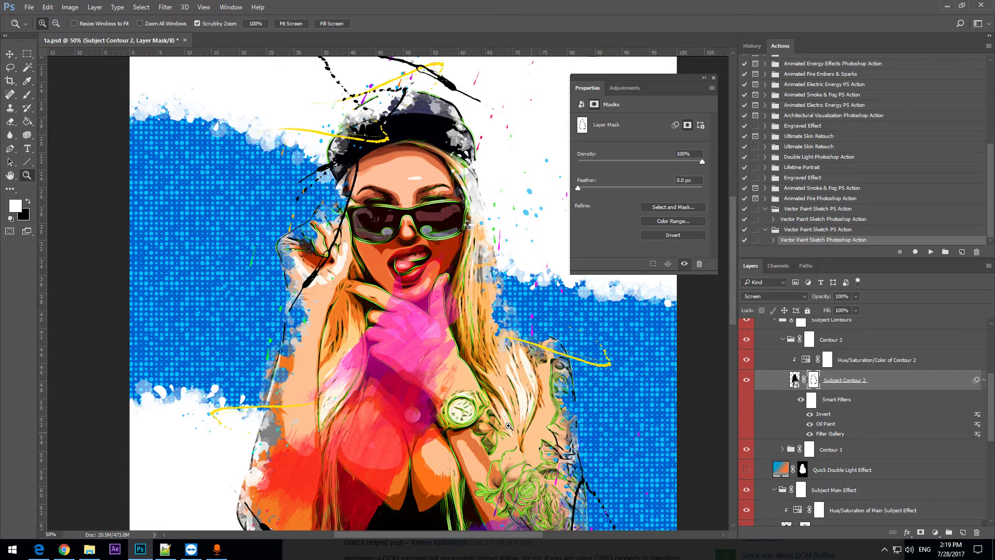
scroll(439, 365, "down", 2)
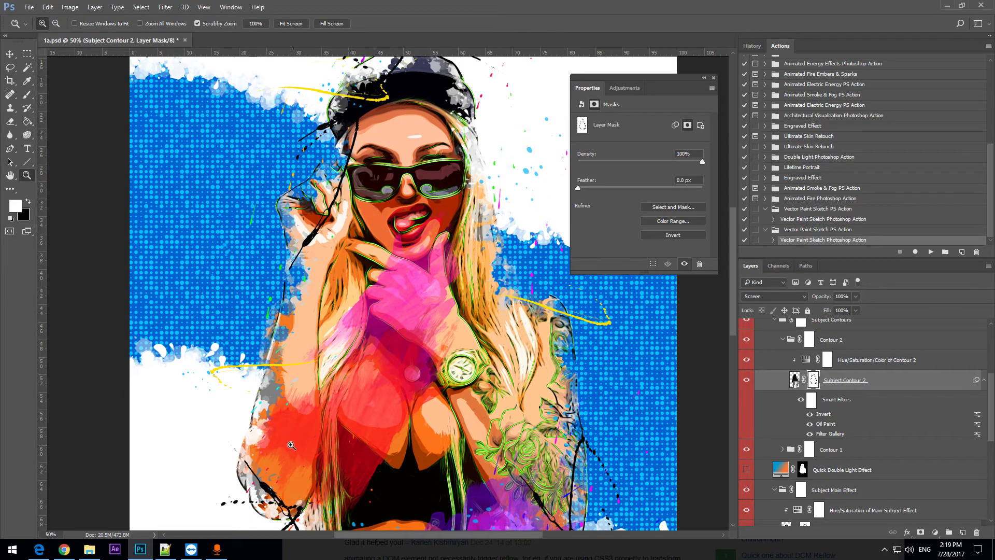
scroll(292, 447, "up", 1)
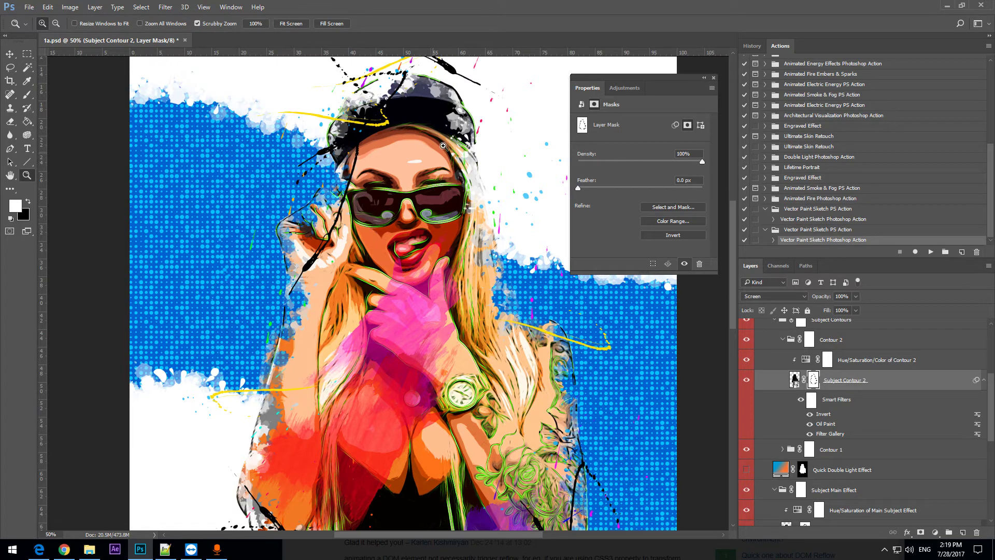
right_click(813, 380)
left_click(838, 385)
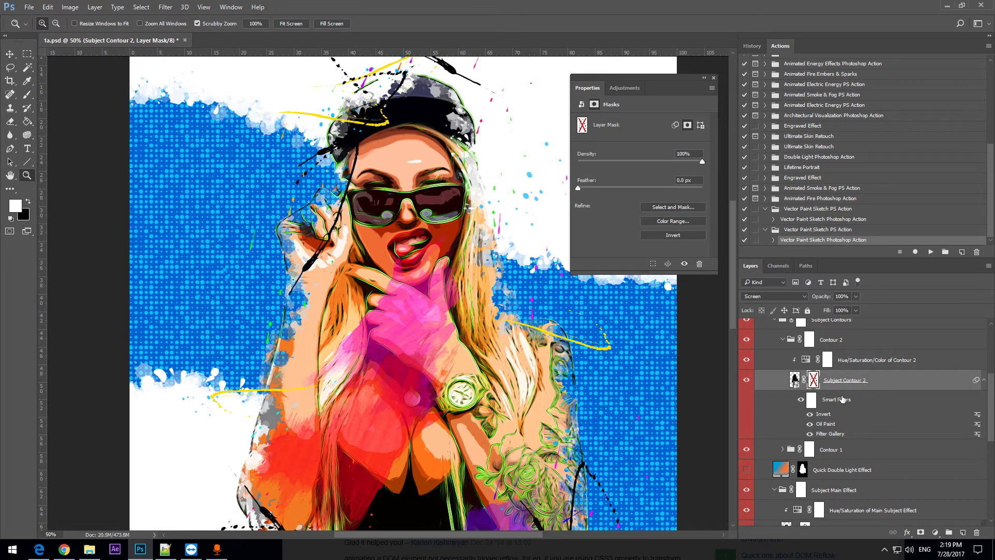
left_click(813, 380, "shift")
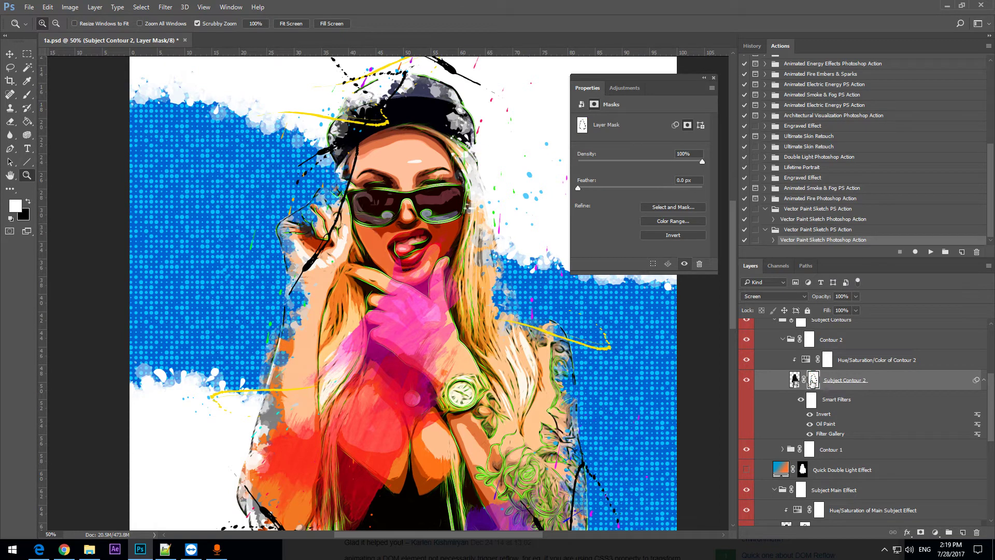
Collapse the Contour 2 group and compare the artwork with and without the Contour 1 group
left_click(783, 341)
left_click(783, 339)
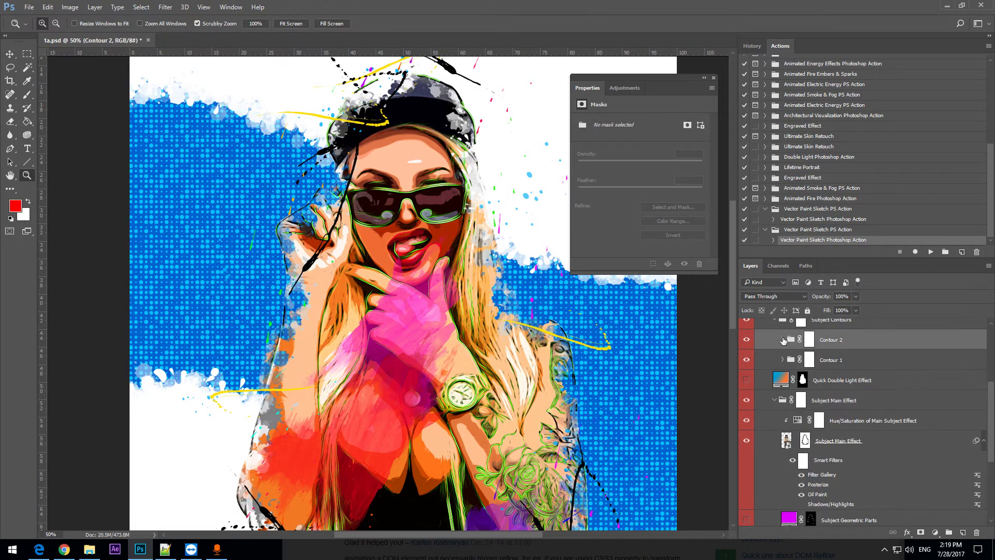
left_click(746, 360)
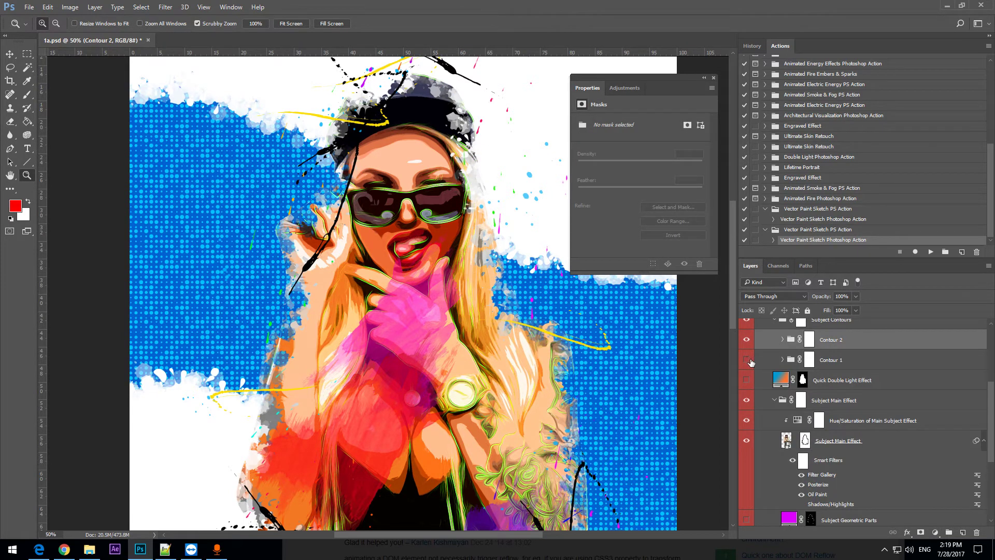
left_click(747, 359)
Expand the Contour 1 group and select the Subject Contour 1 layer, leaving its smart filters listed
left_click(783, 360)
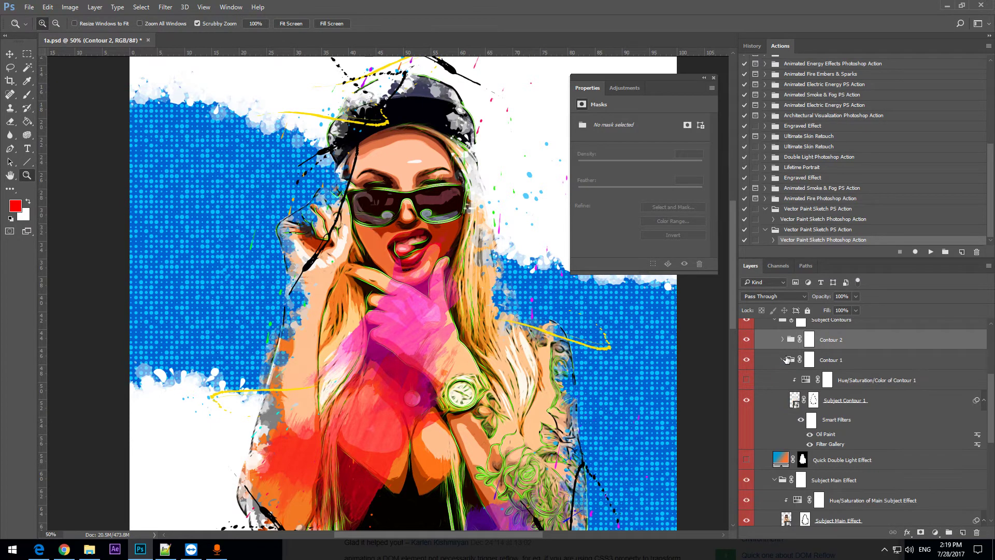
scroll(798, 386, "down", 1)
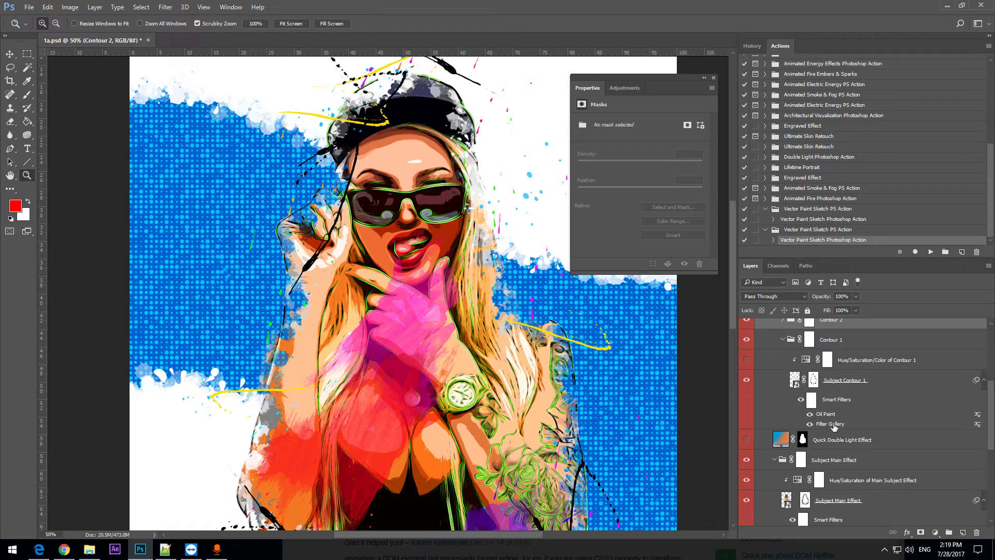
left_click(889, 380)
left_click(983, 380)
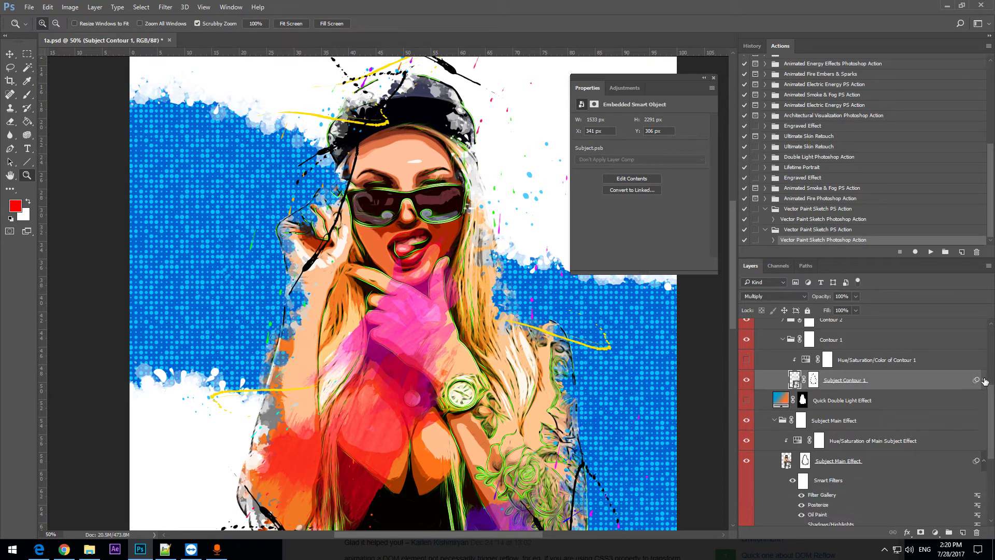
left_click(983, 381)
left_click(983, 381)
left_click(983, 380)
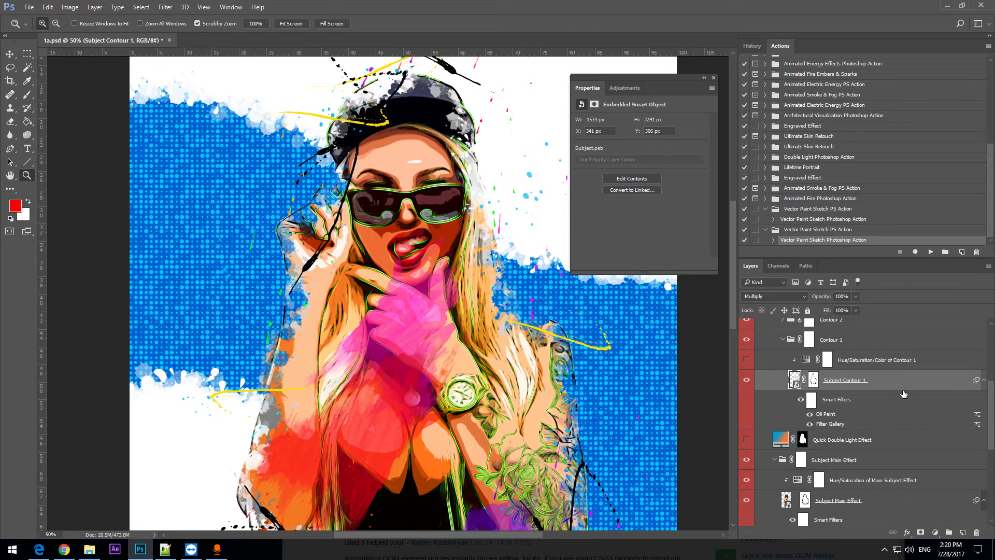
Open the Filter Gallery smart filter of Subject Contour 1, set the Graphic Pen light/dark balance to 21 and reduce its stroke length
double_click(830, 424)
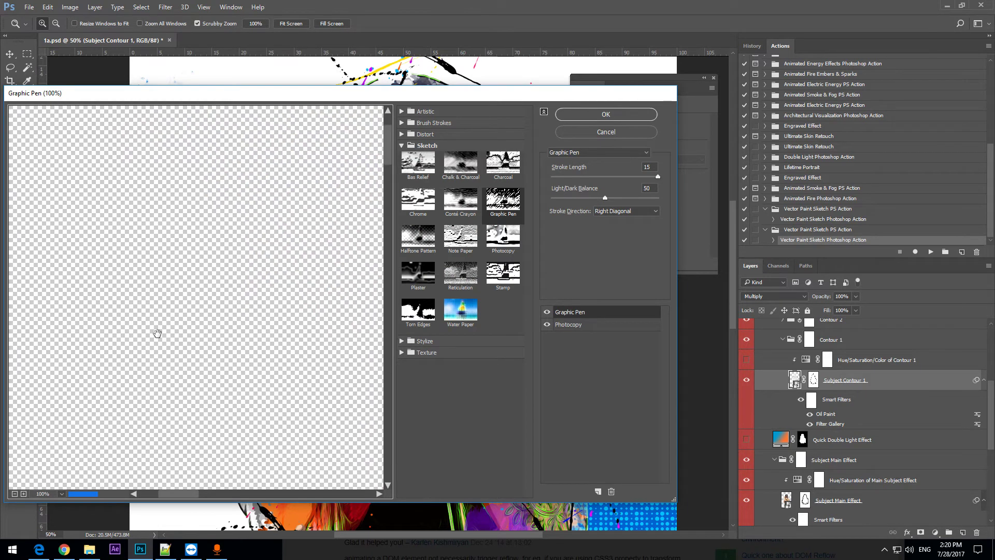
left_click(16, 494)
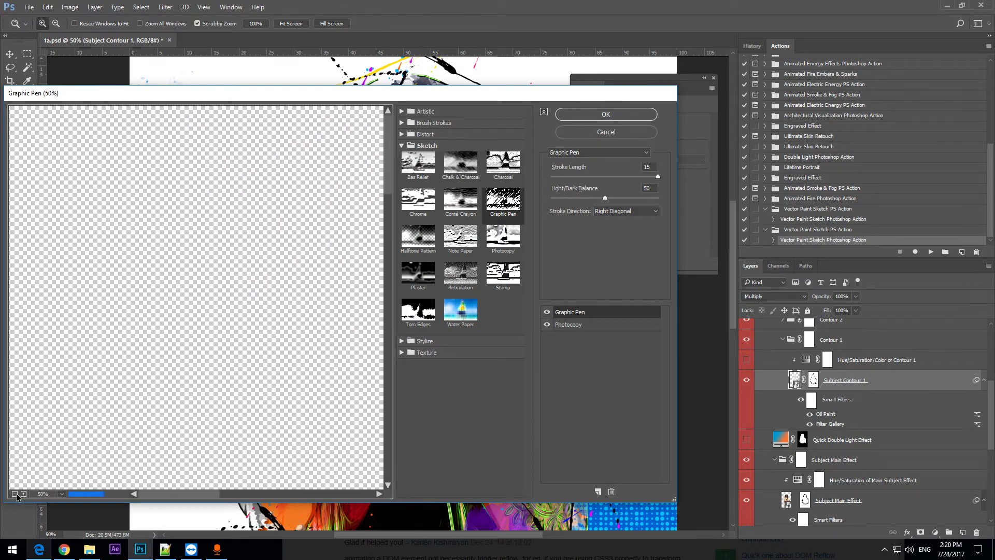
left_click(16, 495)
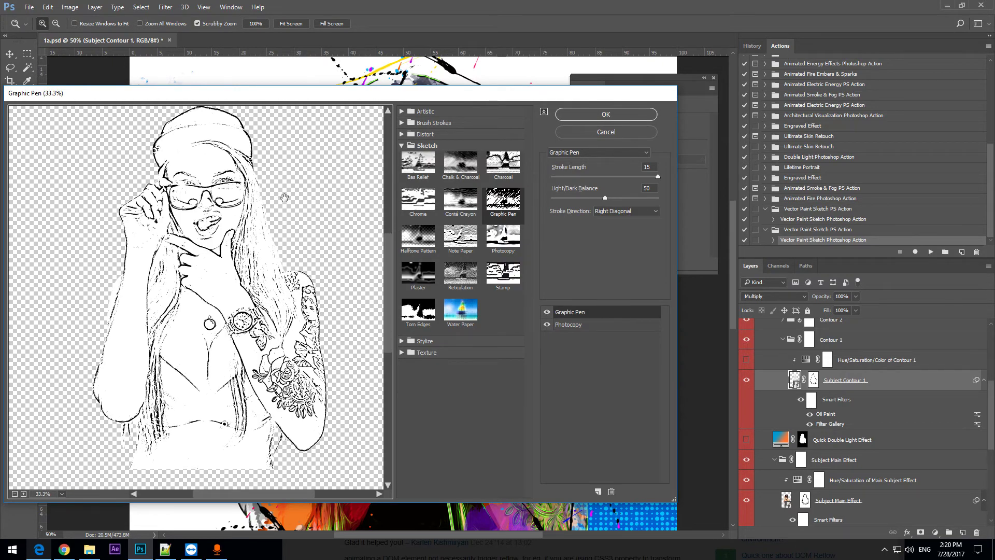
left_click(573, 195)
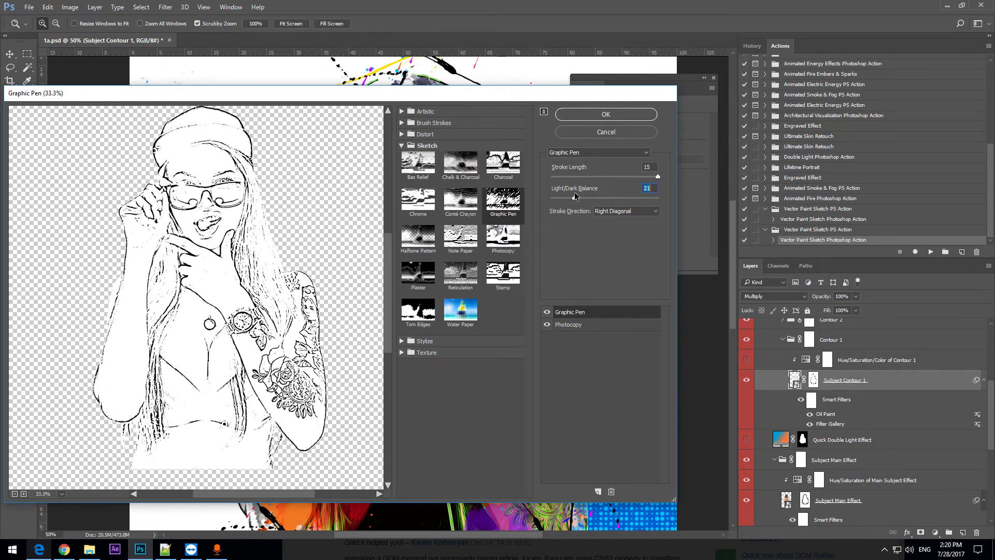
left_click(579, 177)
Set the Photocopy effect's detail to 20 and apply the Filter Gallery changes to Subject Contour 1
left_click(570, 324)
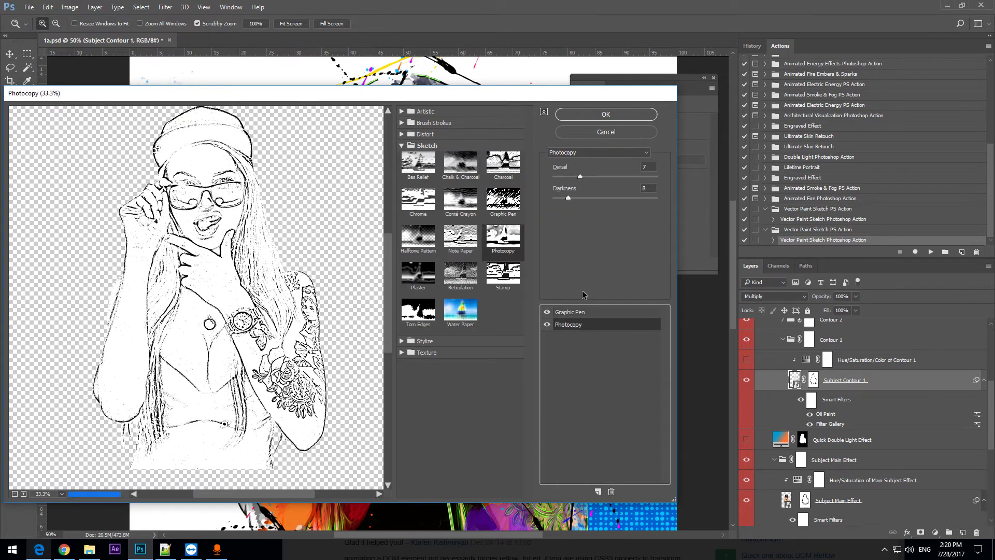
left_click(639, 177)
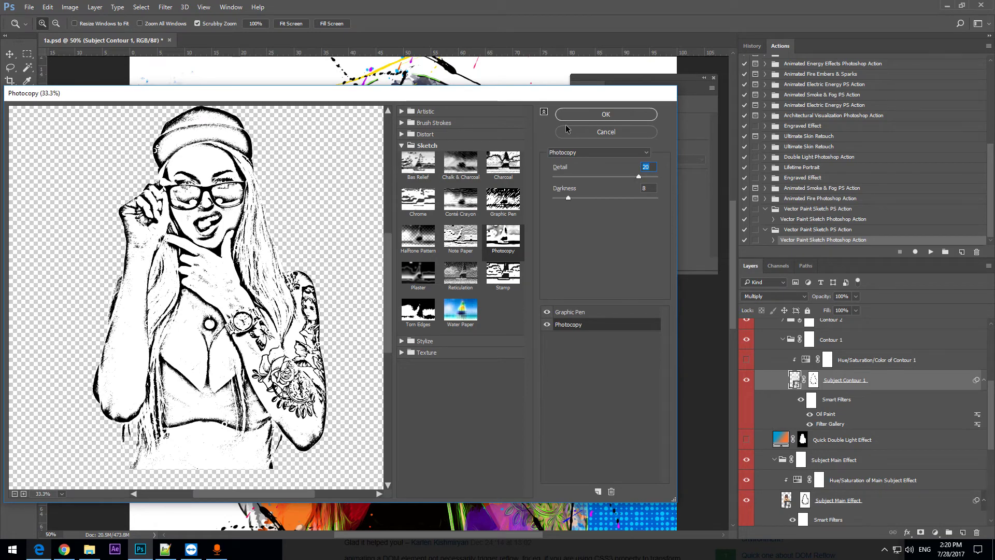
left_click(599, 116)
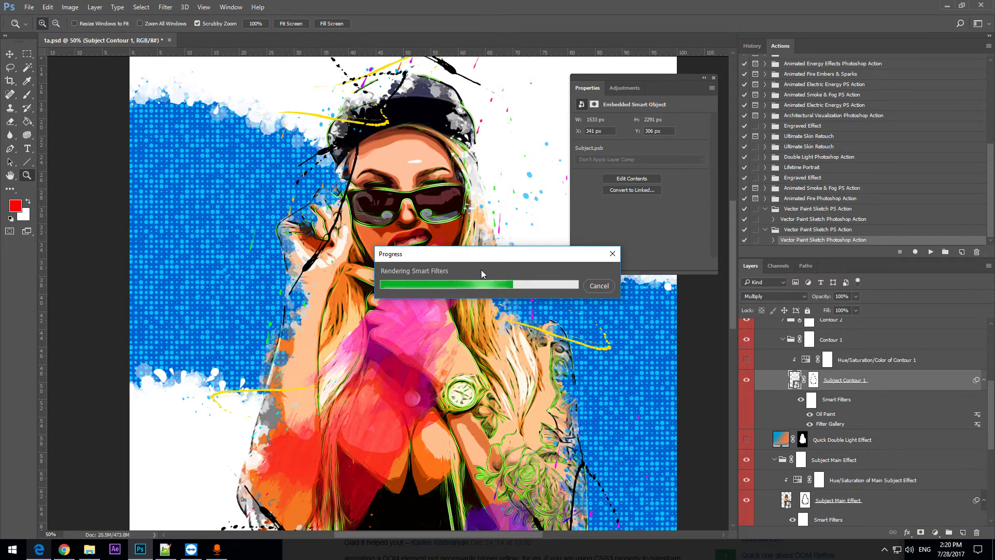
scroll(478, 263, "down", 2)
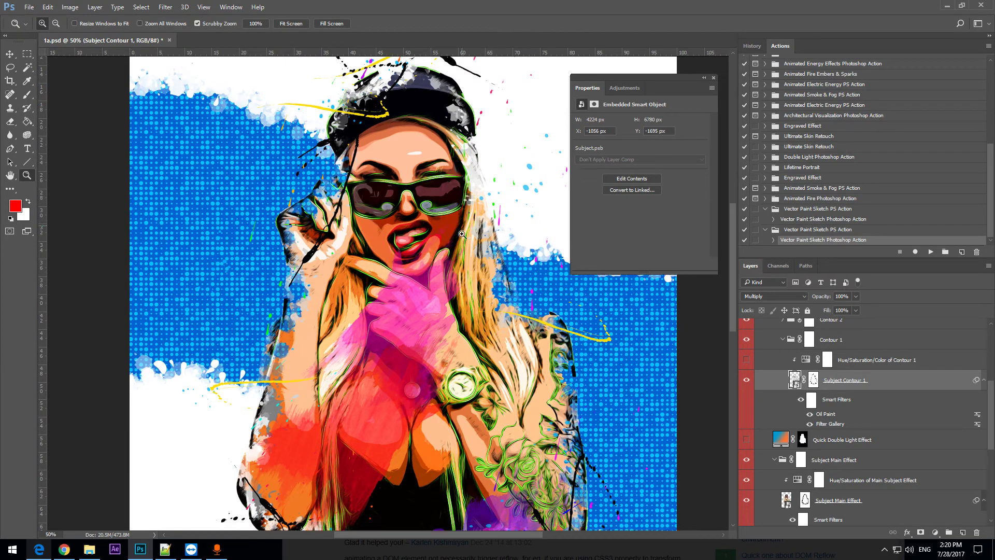
left_click_drag(458, 240, 442, 262)
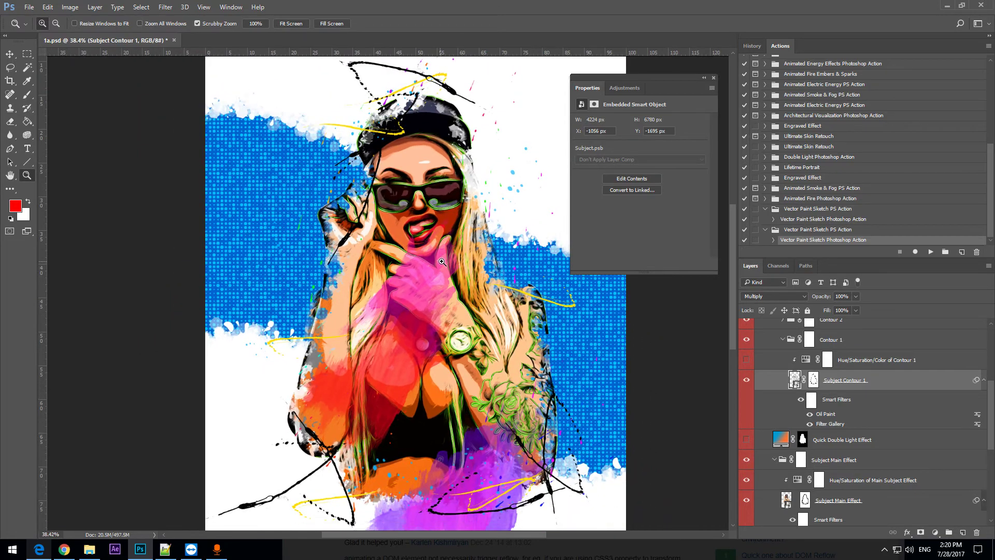
Show the Hue/Saturation/Color of Contour 1 layer and set its hue to 12 and lightness to +41
left_click(745, 361)
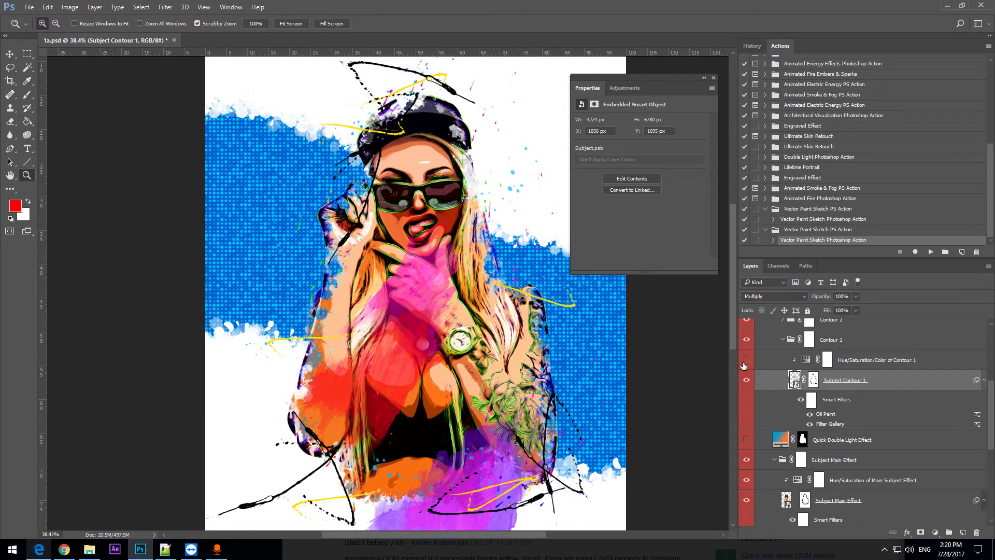
left_click(804, 361)
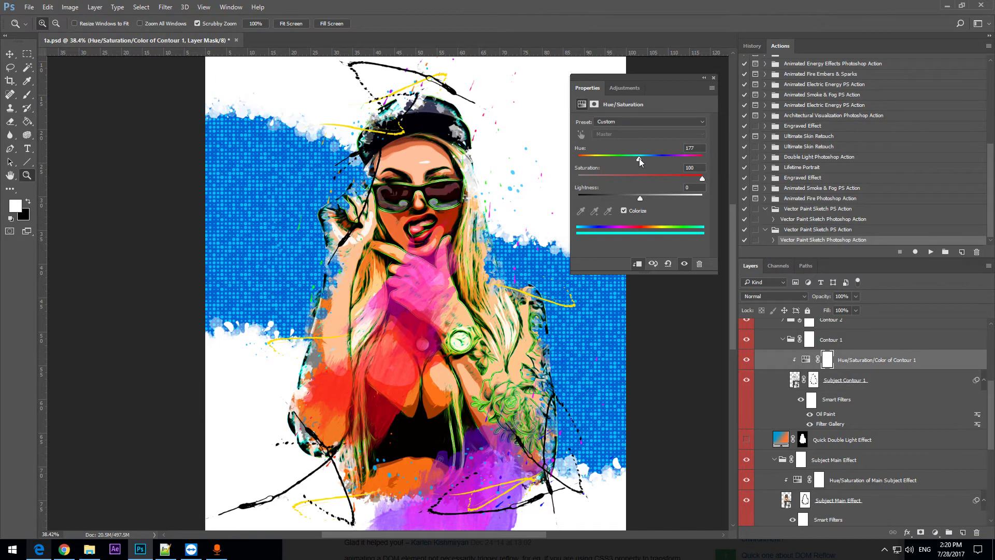
left_click(582, 158)
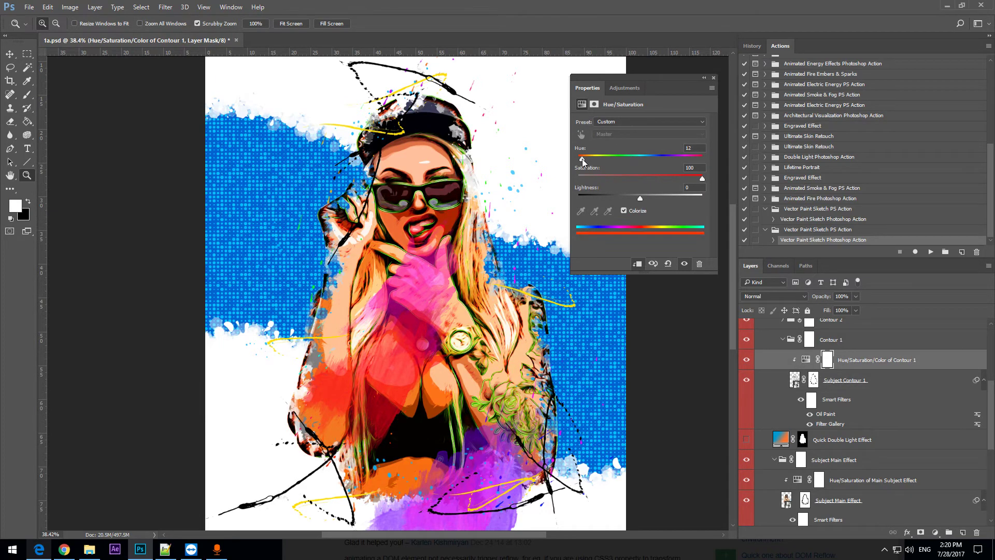
left_click_drag(641, 198, 666, 200)
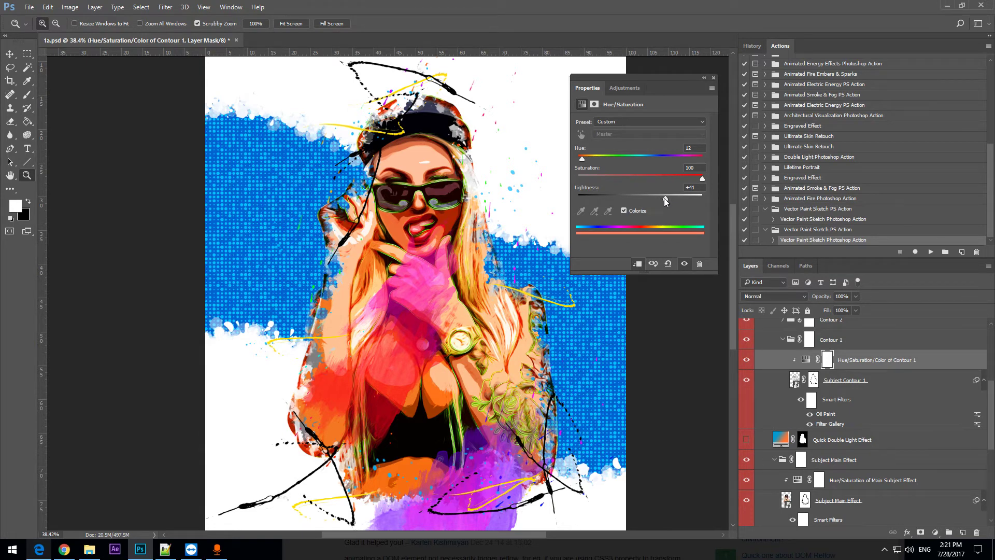
Compare the history state before the layer mask was disabled with the latest Modify Hue/Saturation Layer state, returning to the latest
left_click(758, 50)
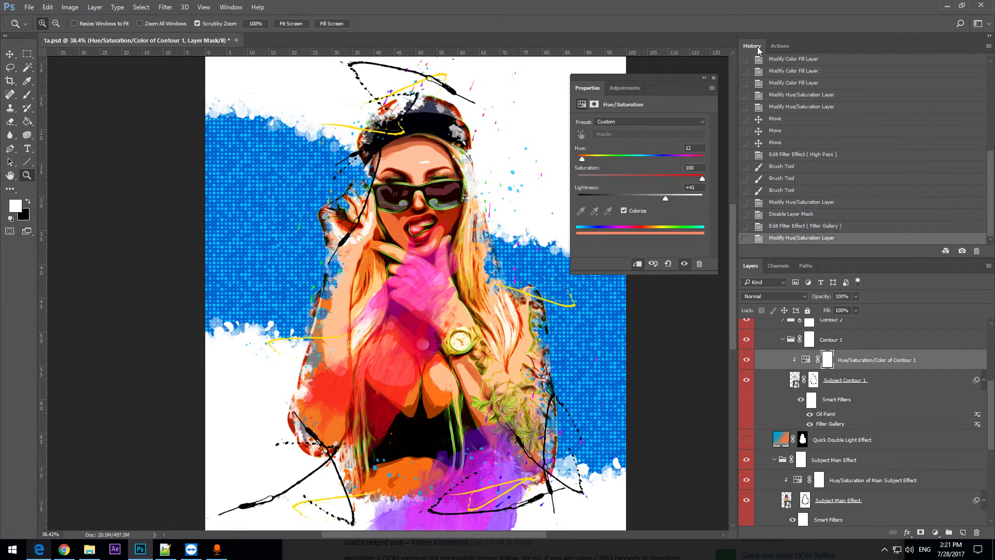
left_click(791, 206)
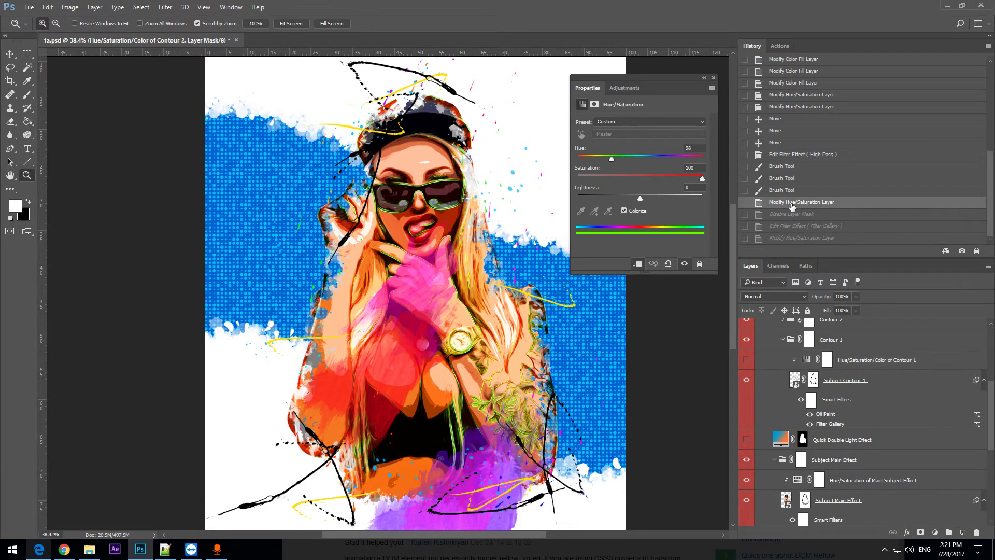
left_click(806, 239)
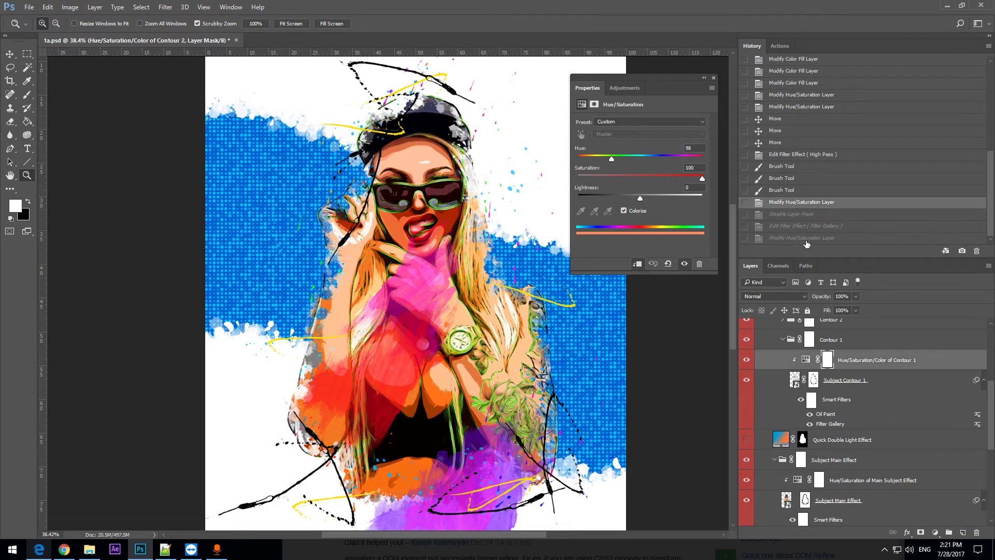
Revert to the Modify Hue/Saturation Layer history state just before Disable Layer Mask and display the available actions
left_click(792, 203)
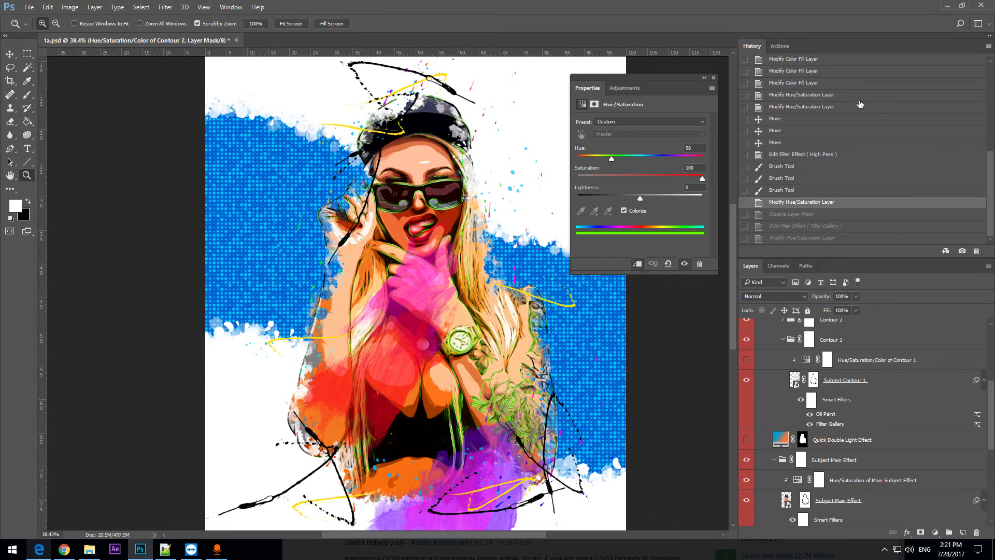
left_click(779, 45)
scroll(834, 405, "up", 2)
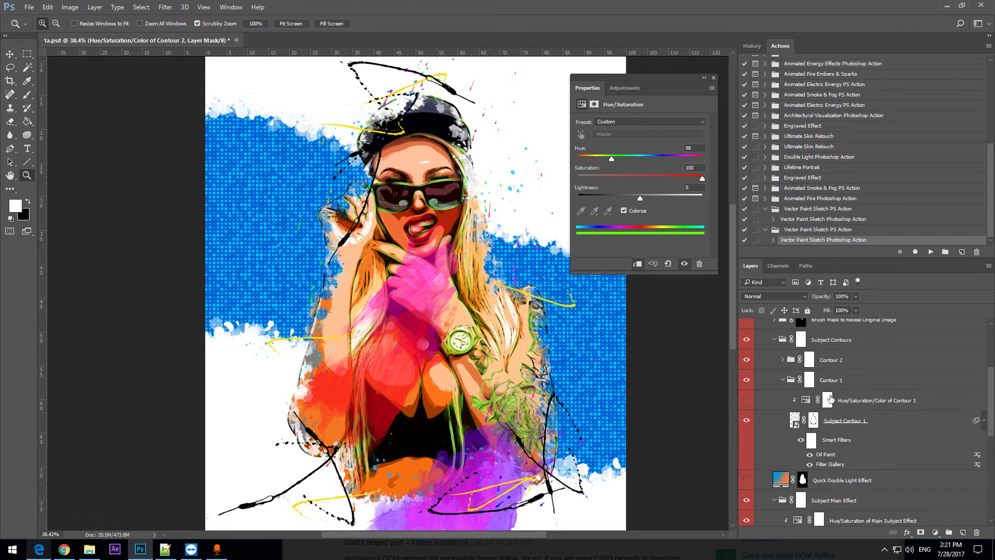
Collapse the Contour 1, Contour 2 and Subject Contours layer groups
left_click(783, 380)
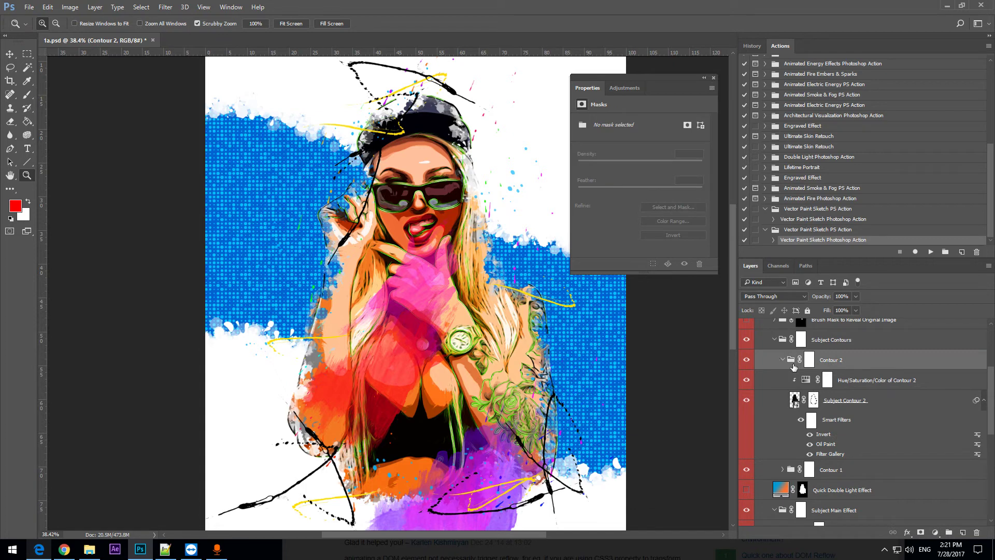
left_click(779, 360)
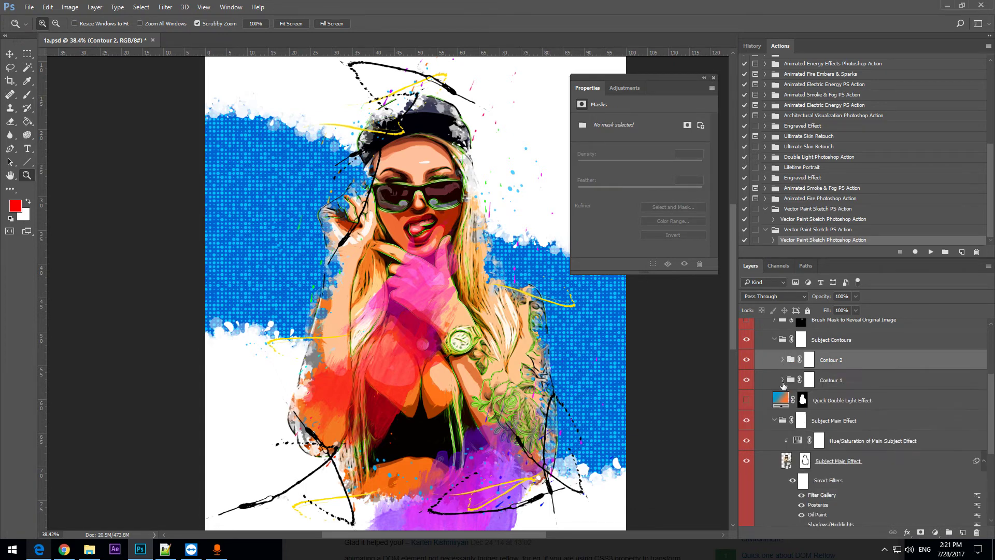
left_click(783, 380)
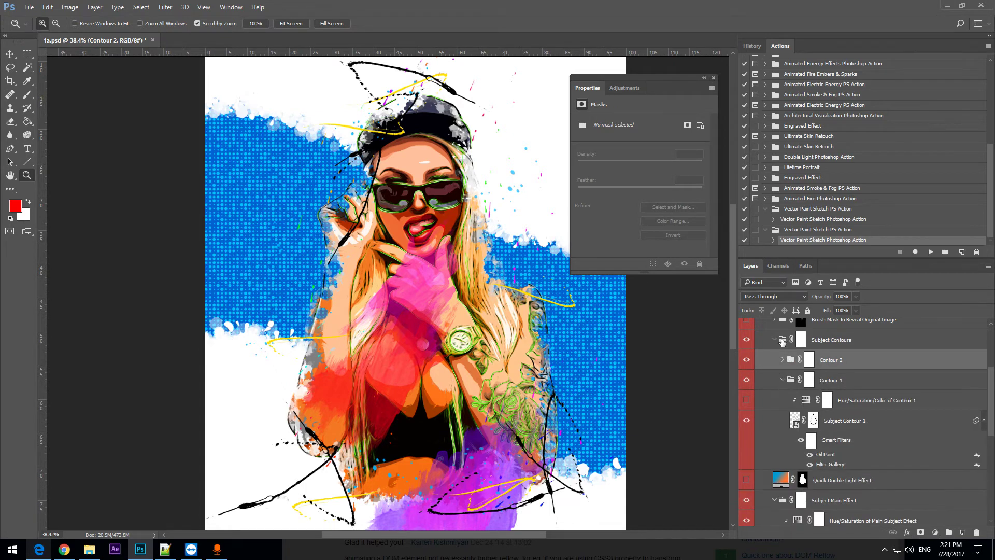
left_click(783, 380)
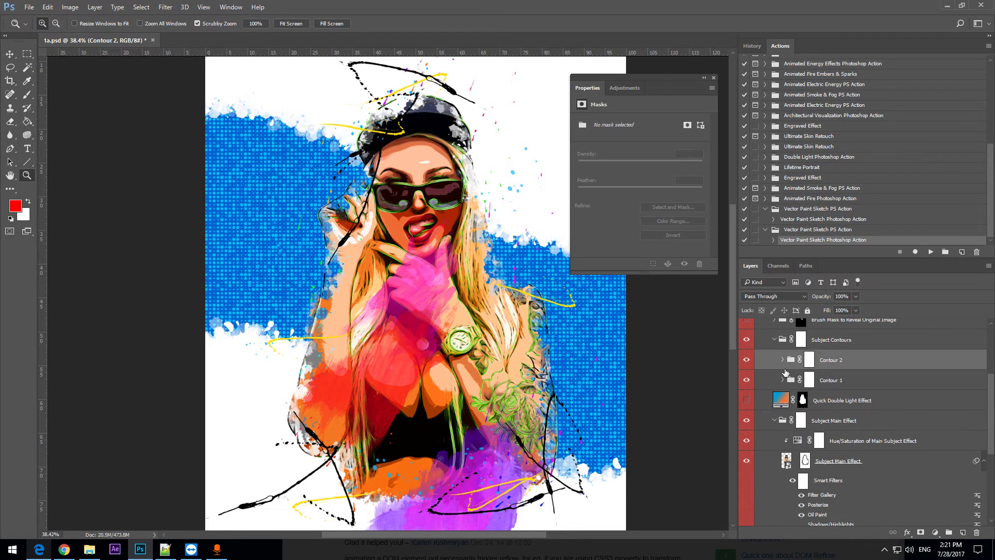
left_click(773, 340)
left_click(774, 340)
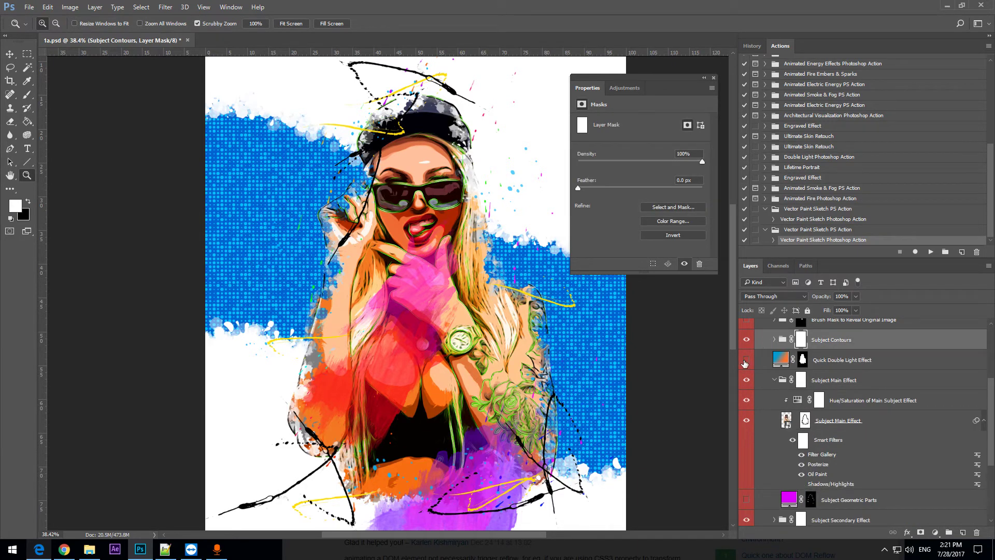
Show the Quick Double Light Effect layer and try gradient fill angles of -19.98°, 166.76° and 142.13°
left_click(863, 366)
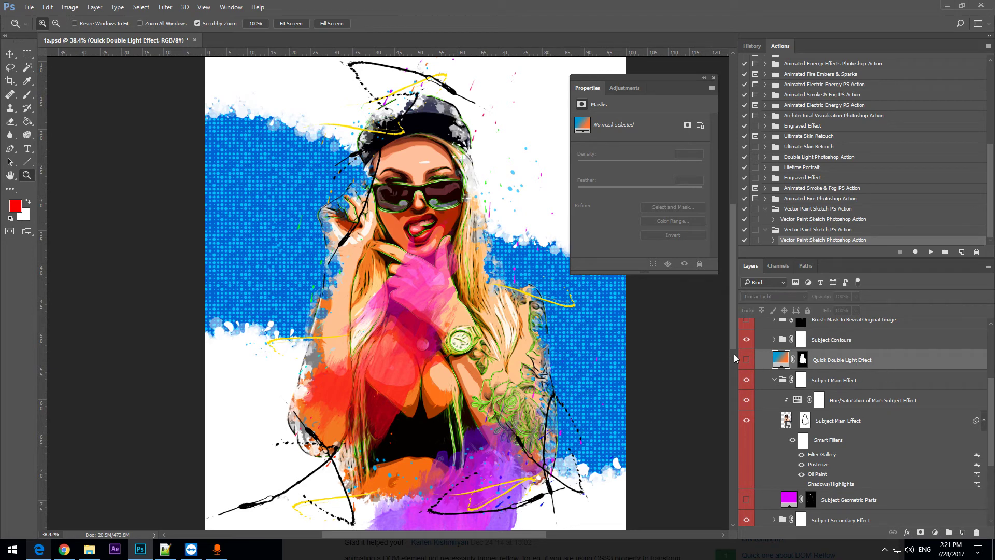
left_click(744, 364)
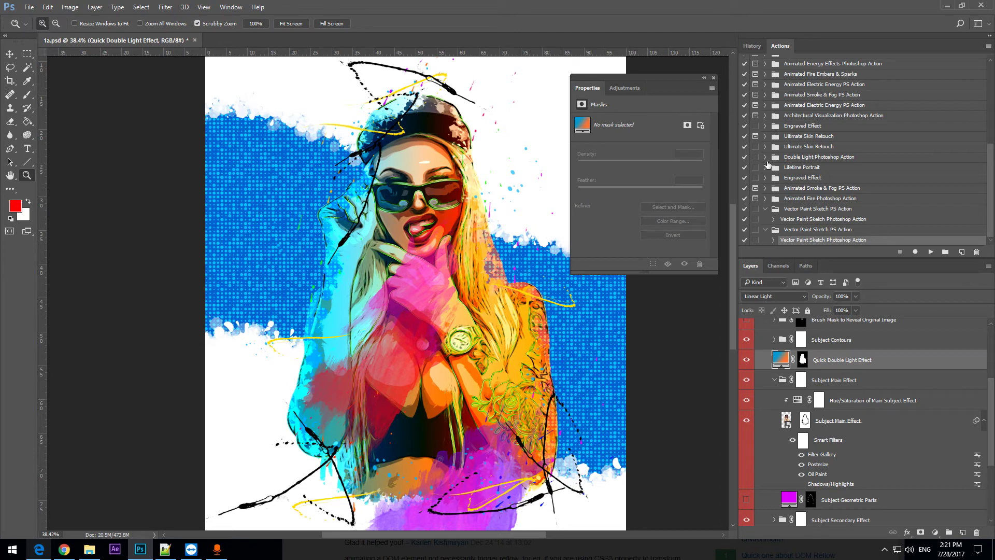
double_click(784, 359)
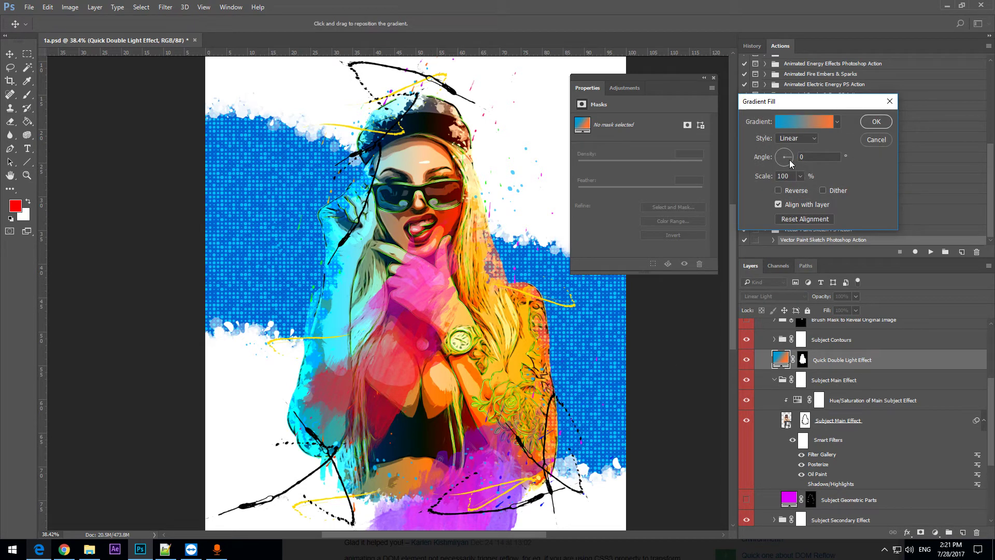
left_click(791, 163)
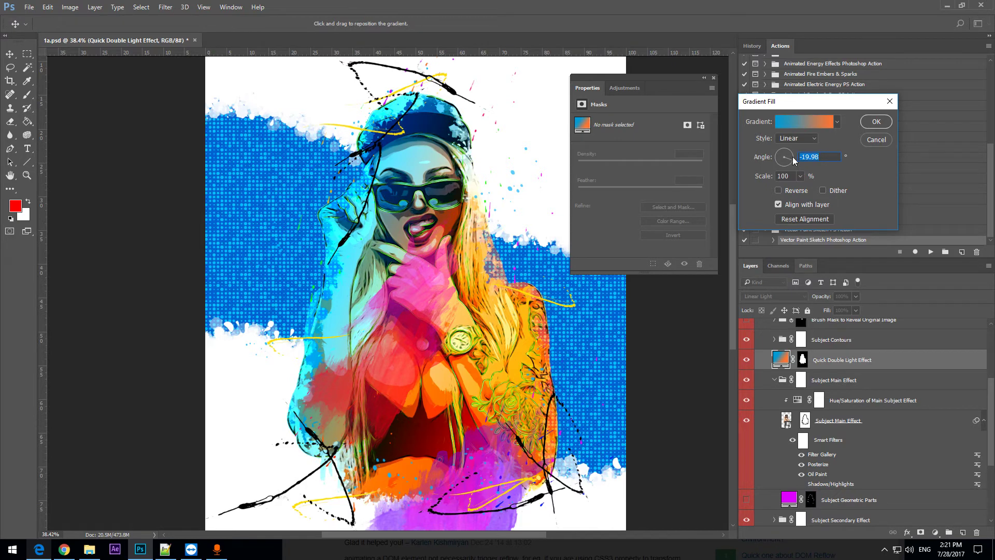
left_click(776, 157)
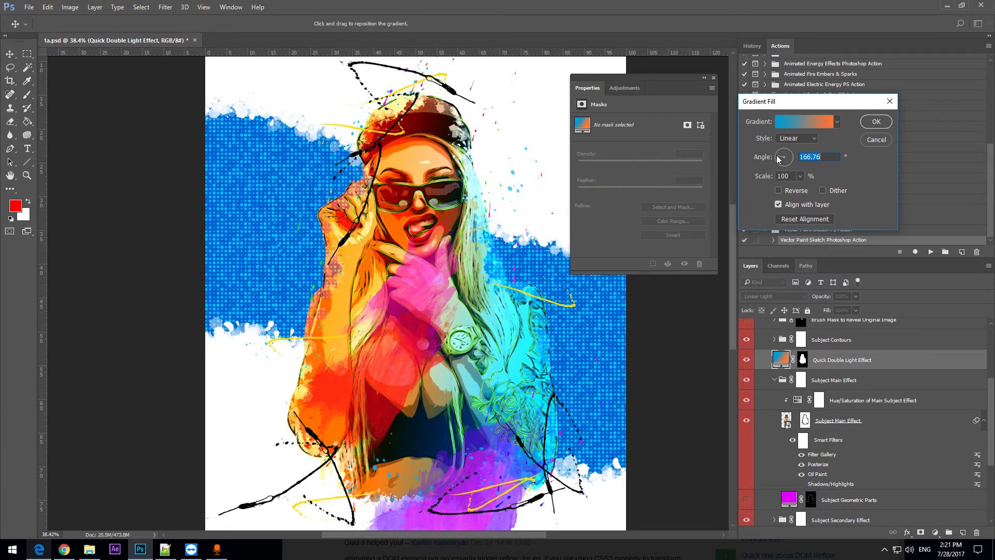
left_click_drag(776, 156, 781, 155)
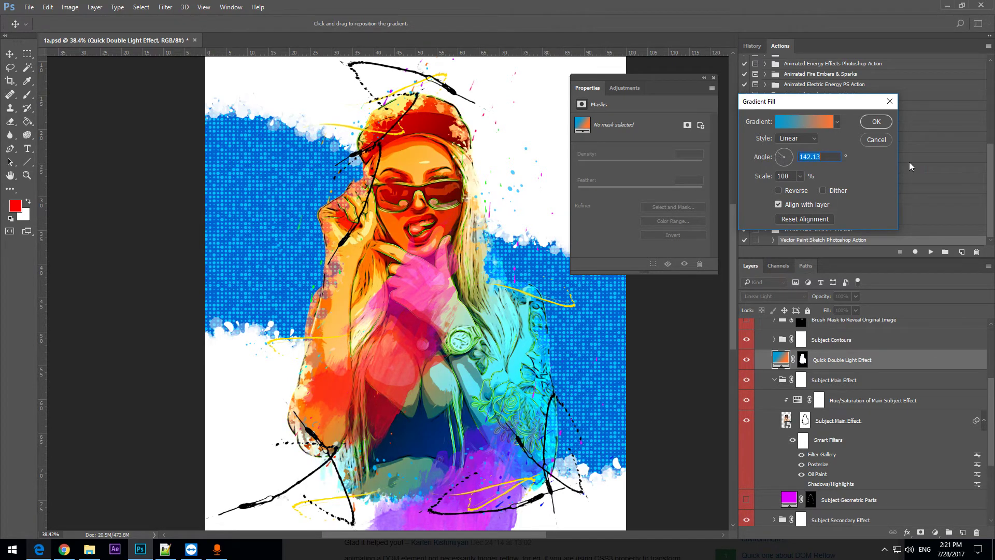
Apply a gradient angle of -18.43° to the Quick Double Light Effect and hide that layer
left_click(792, 164)
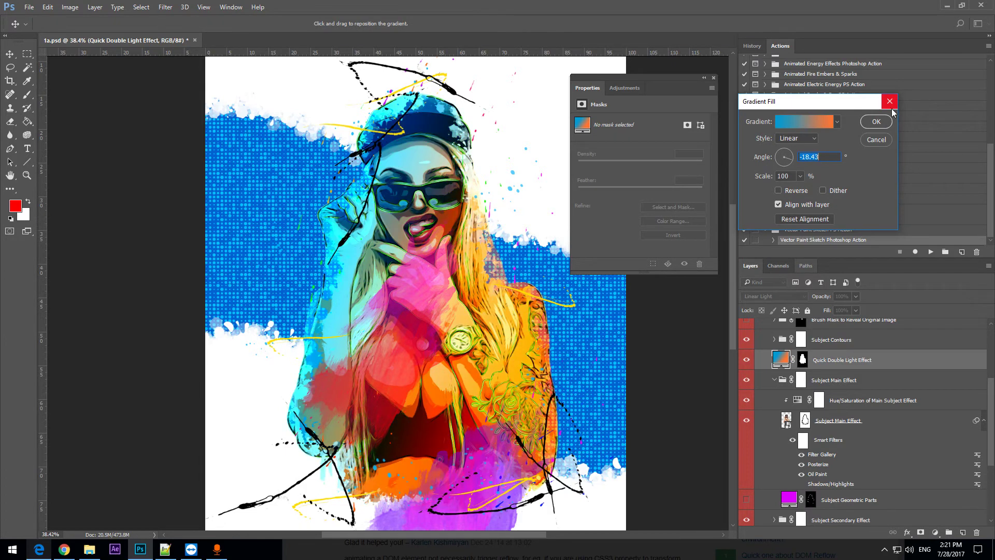
left_click(875, 121)
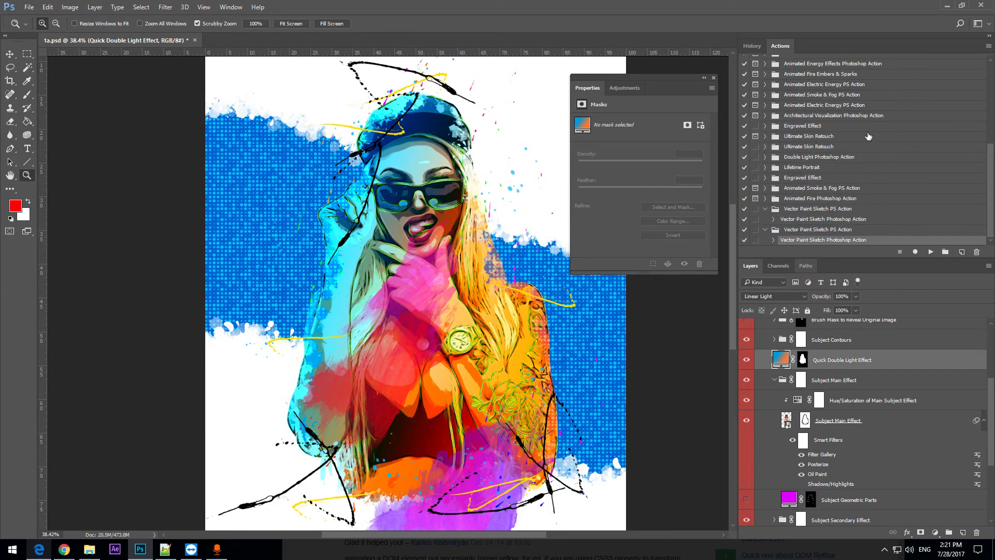
left_click(747, 360)
scroll(736, 359, "down", 1)
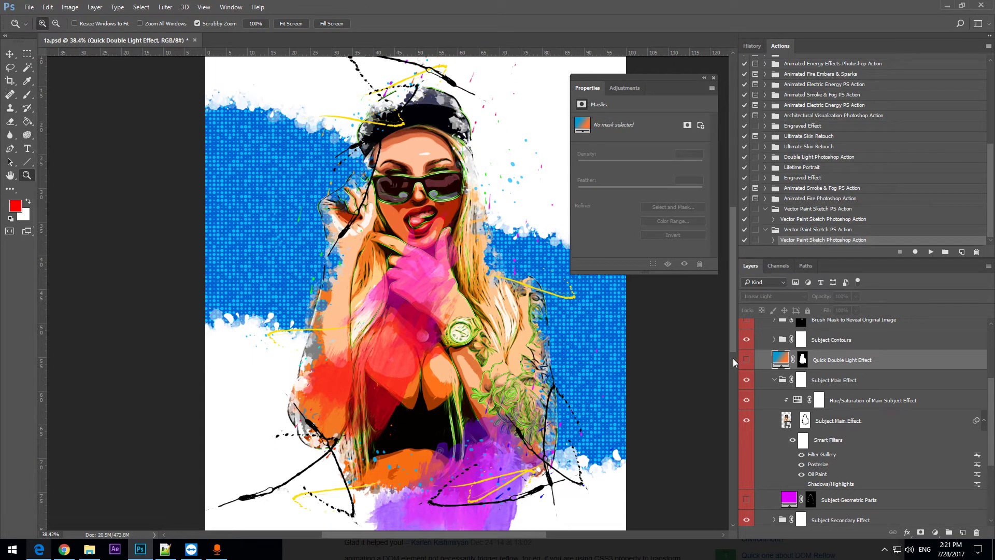
Compare the artwork with the Subject Main Effect group hidden and shown, leaving the group visible
left_click(840, 381)
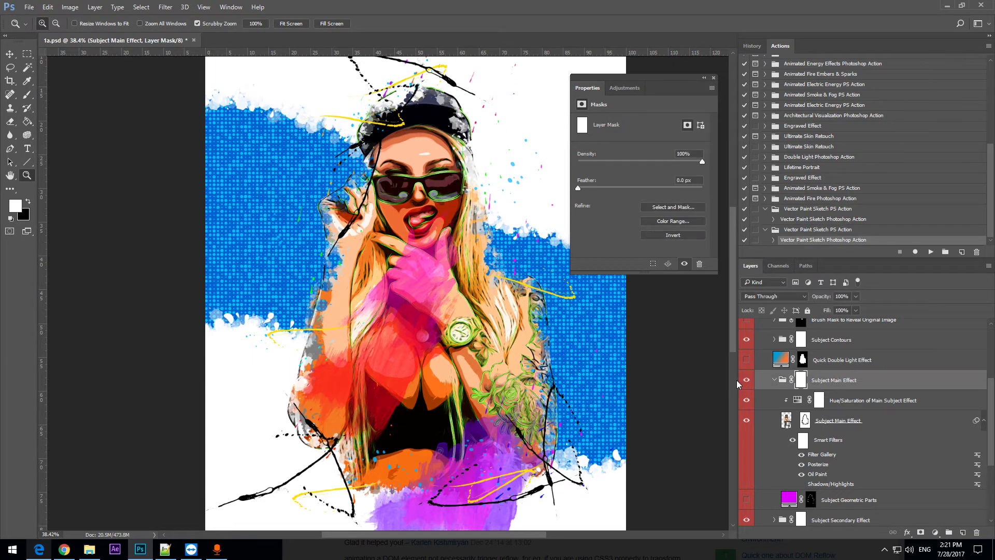
left_click(747, 380)
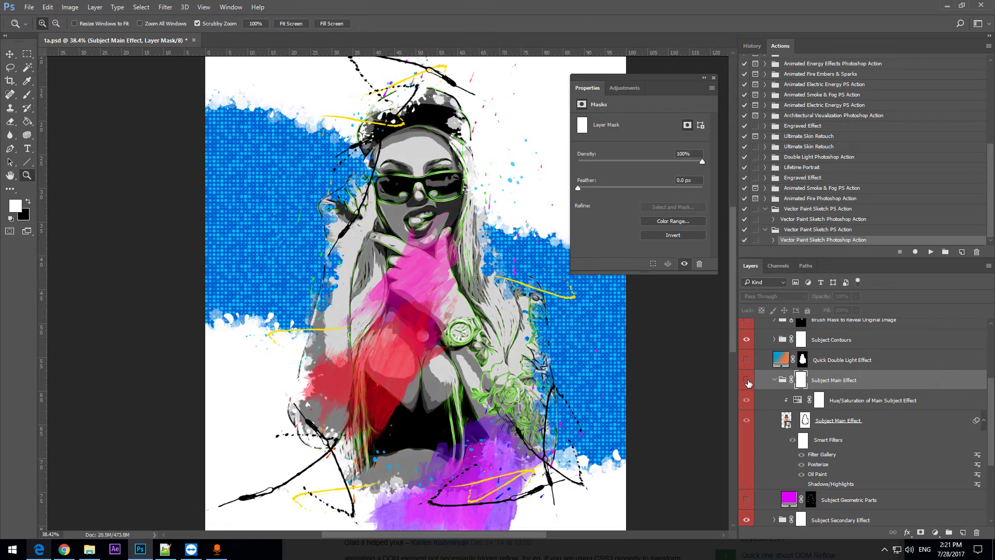
left_click(746, 381)
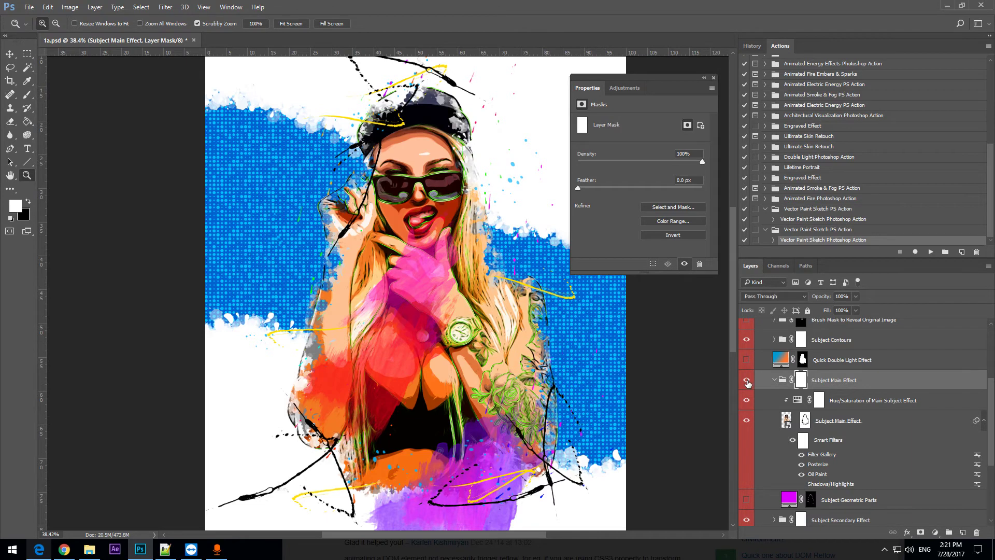
Disable the Subject Main Effect layer's mask to examine the unmasked subject, and re-enable the mask
left_click(875, 422)
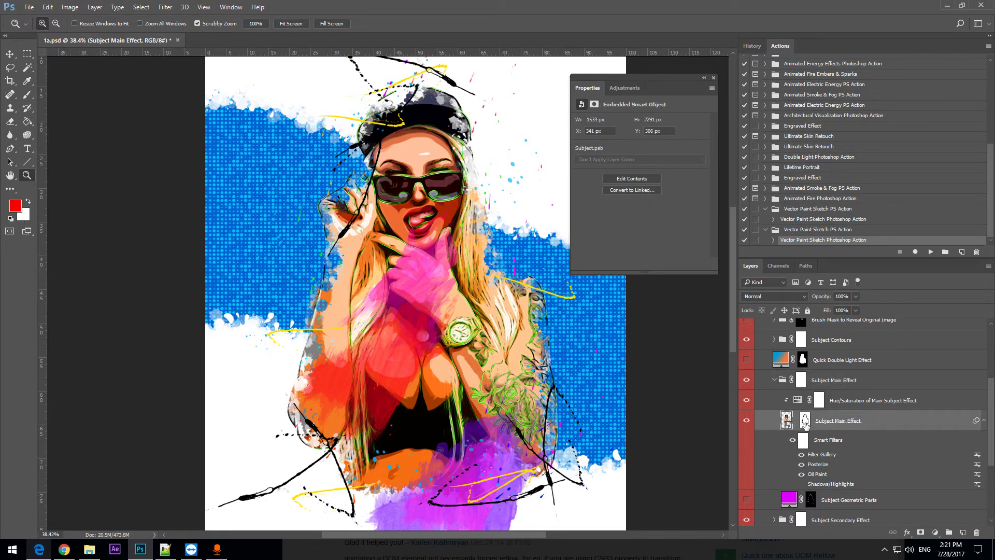
scroll(424, 205, "up", 3)
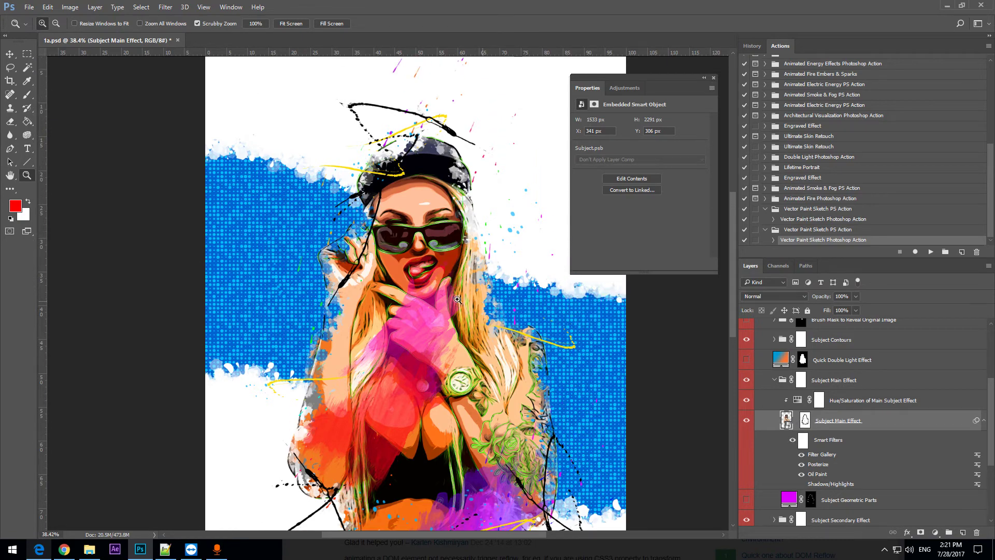
left_click(416, 246)
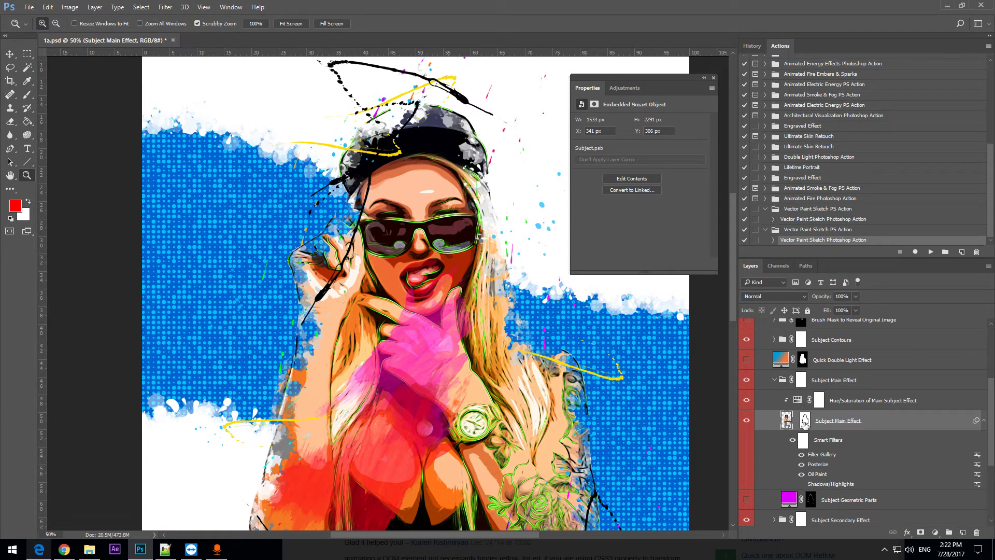
right_click(804, 421)
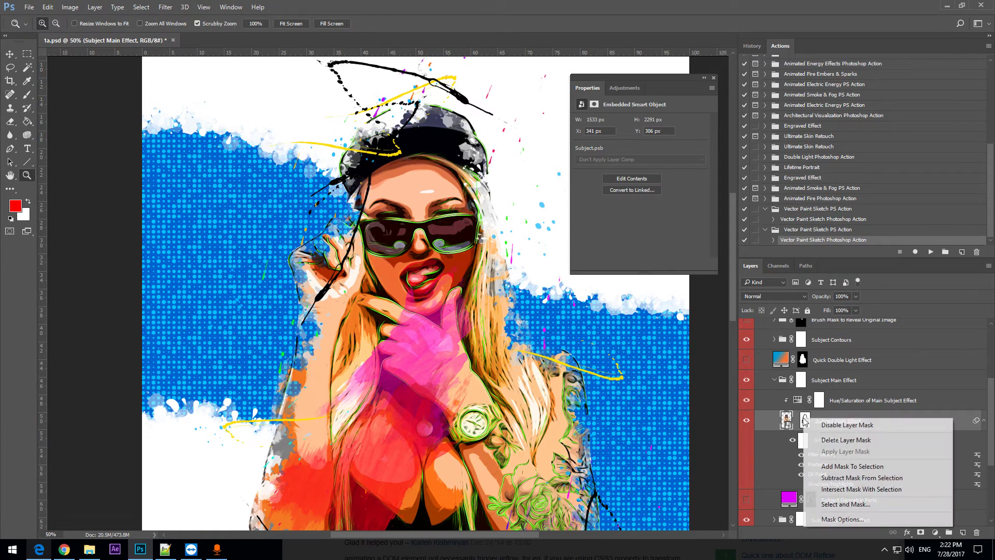
left_click(841, 426)
scroll(444, 275, "down", 3)
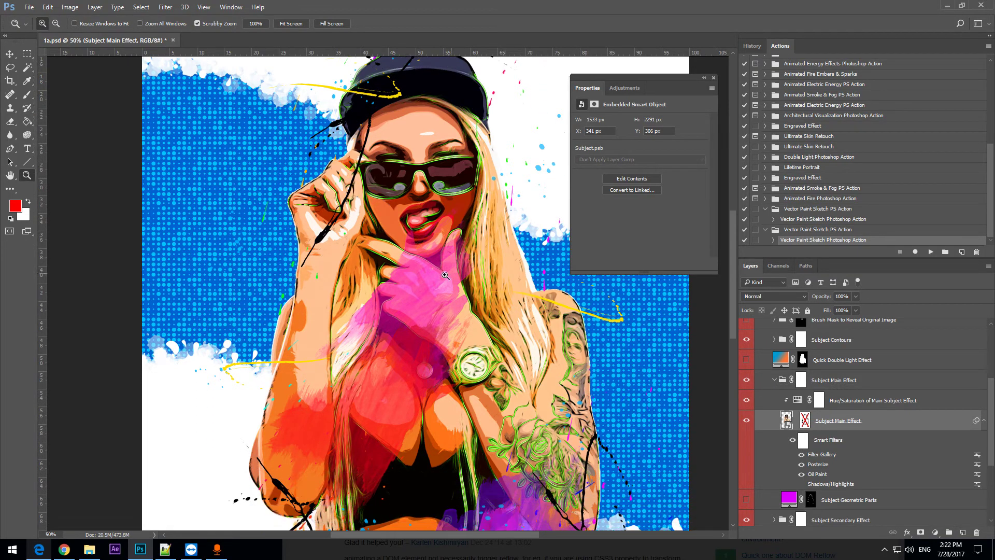
scroll(445, 276, "down", 1)
left_click_drag(528, 285, 512, 284)
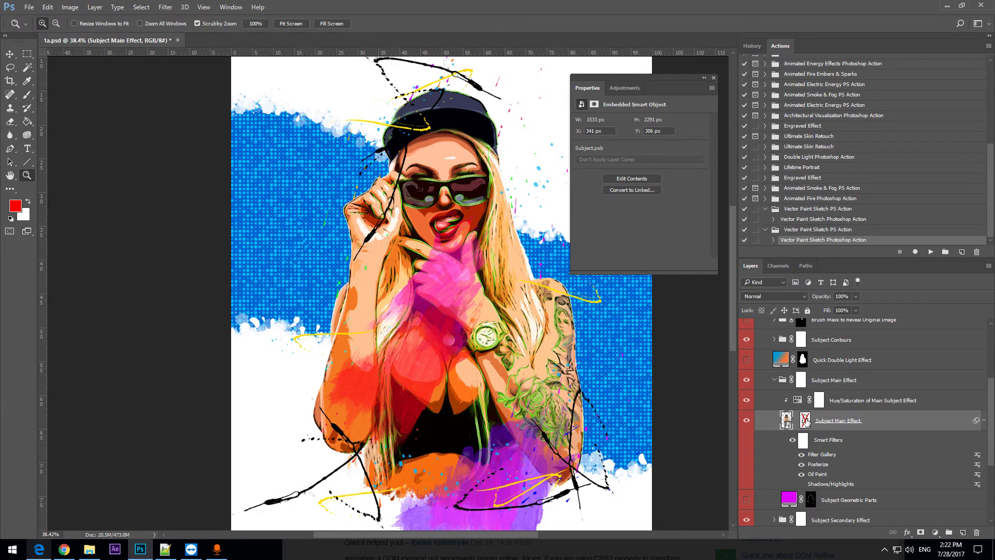
left_click(806, 420)
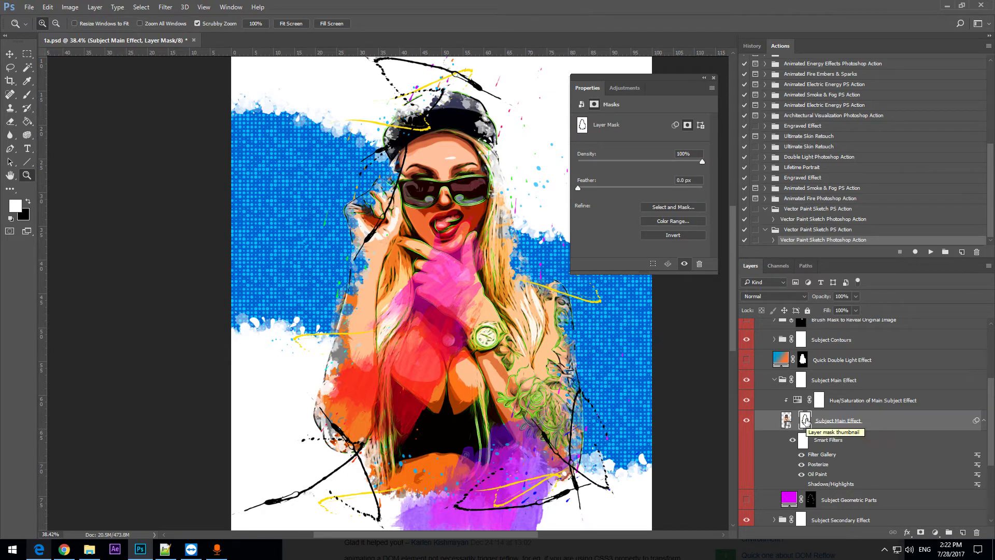
Collapse the smart filter list of the Subject Main Effect layer
scroll(808, 414, "down", 3)
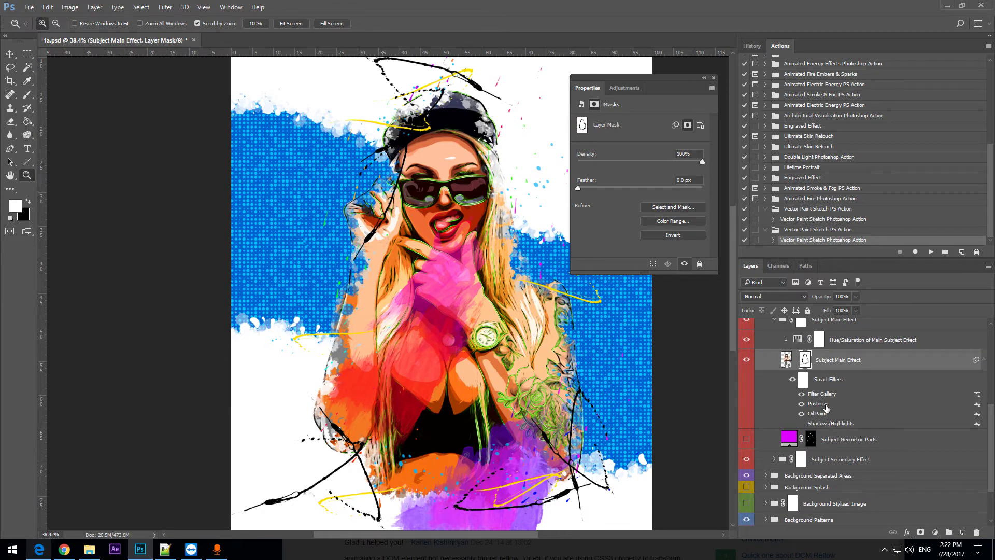
scroll(826, 410, "up", 2)
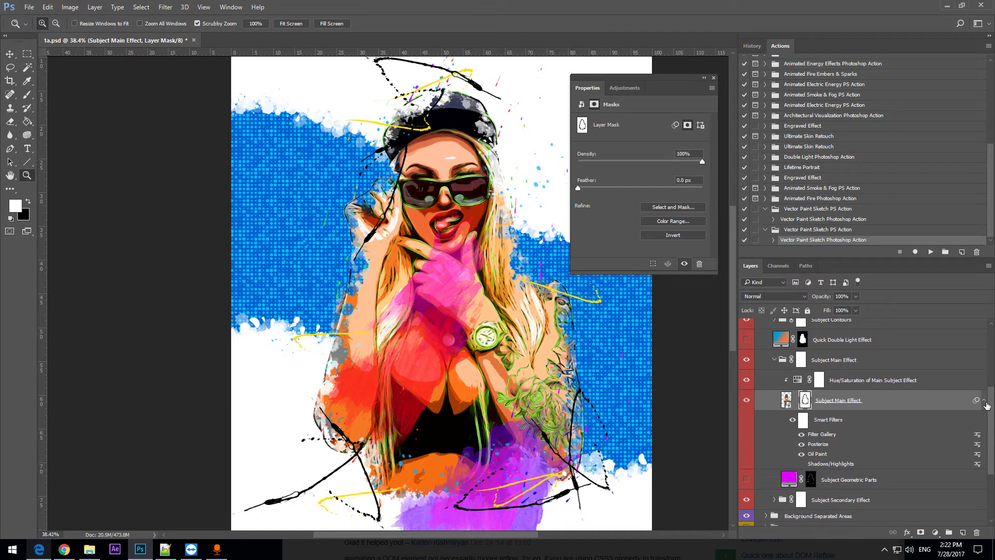
left_click(983, 400)
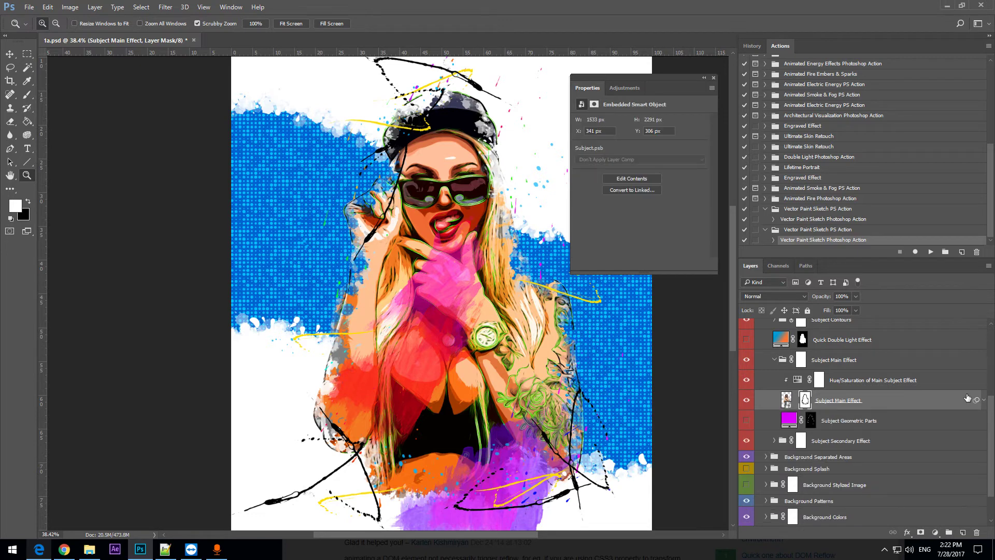
Show the Subject Geometric Parts layer, set its fill colour to black (000000) and hide it again
left_click(744, 420)
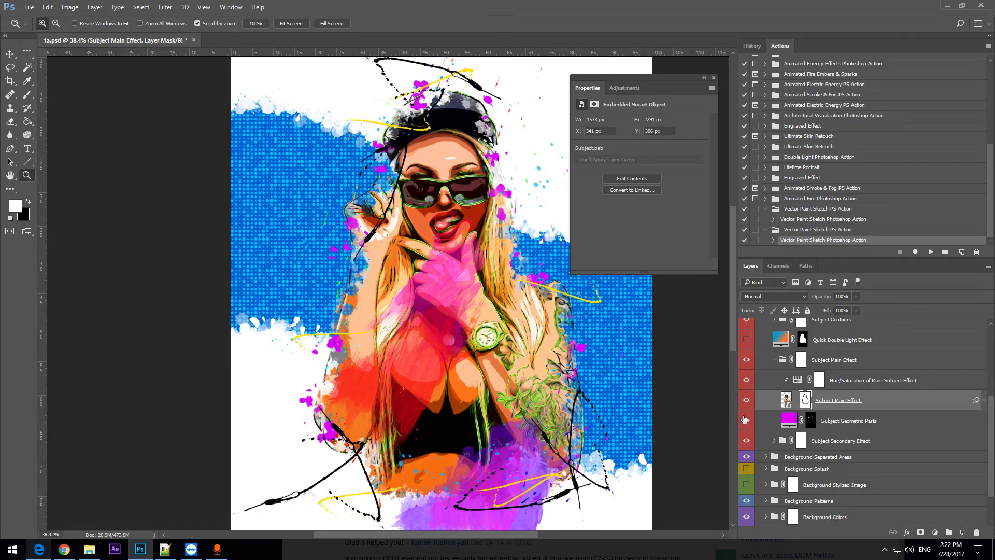
double_click(792, 419)
left_click_drag(715, 216, 636, 262)
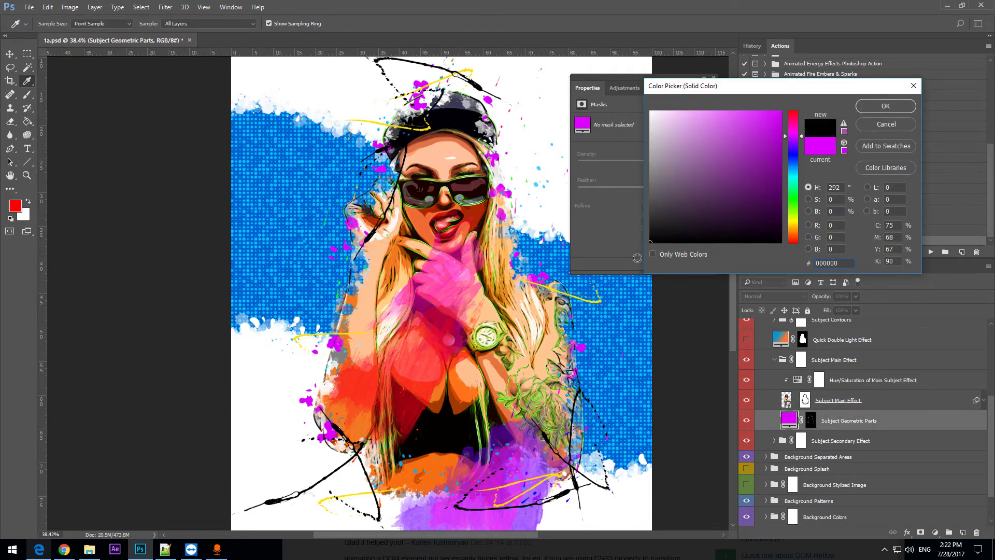
left_click(905, 108)
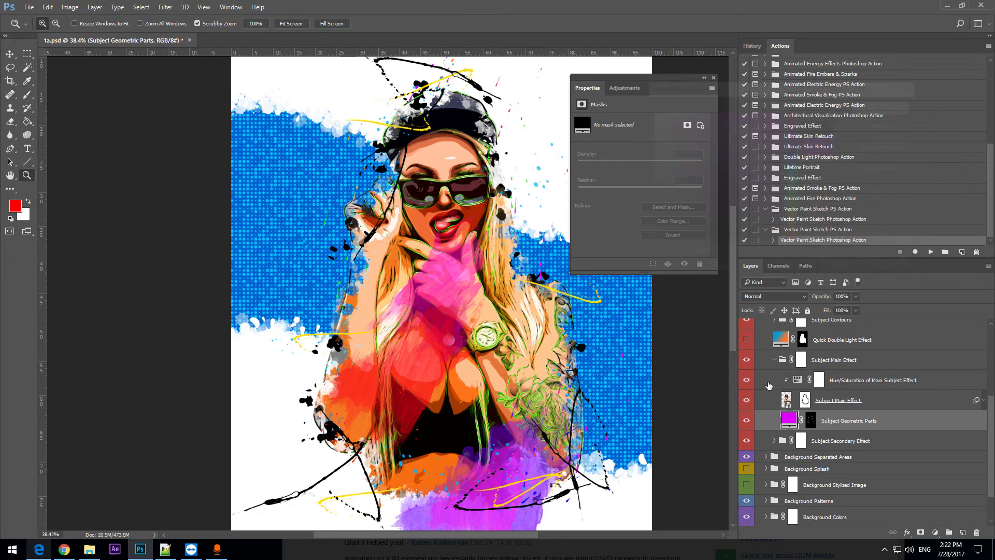
left_click(746, 421)
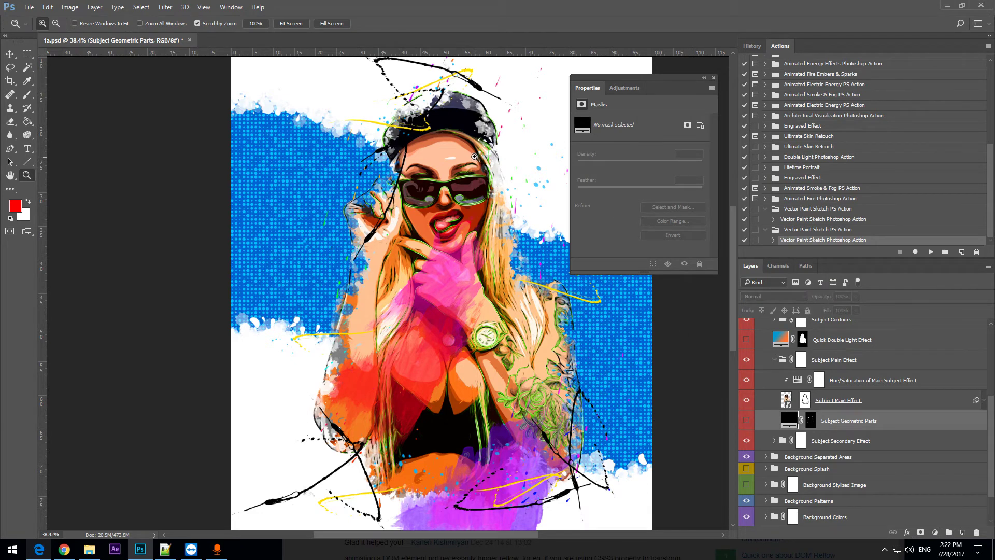
Check the Subject Secondary Effect group's contribution by toggling its visibility, and expand the group to show its smart filters
scroll(809, 366, "down", 1)
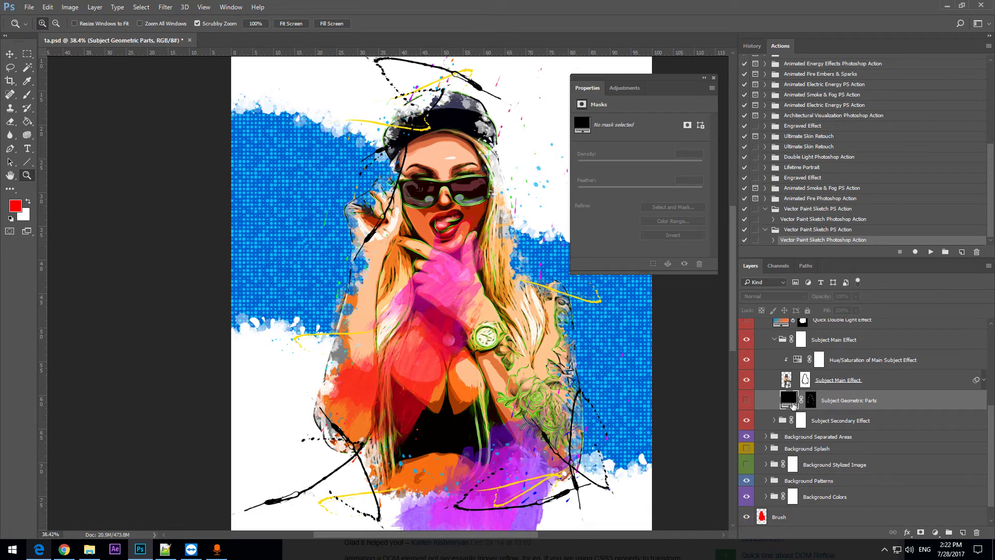
left_click(747, 420)
left_click(774, 420)
scroll(761, 414, "down", 4)
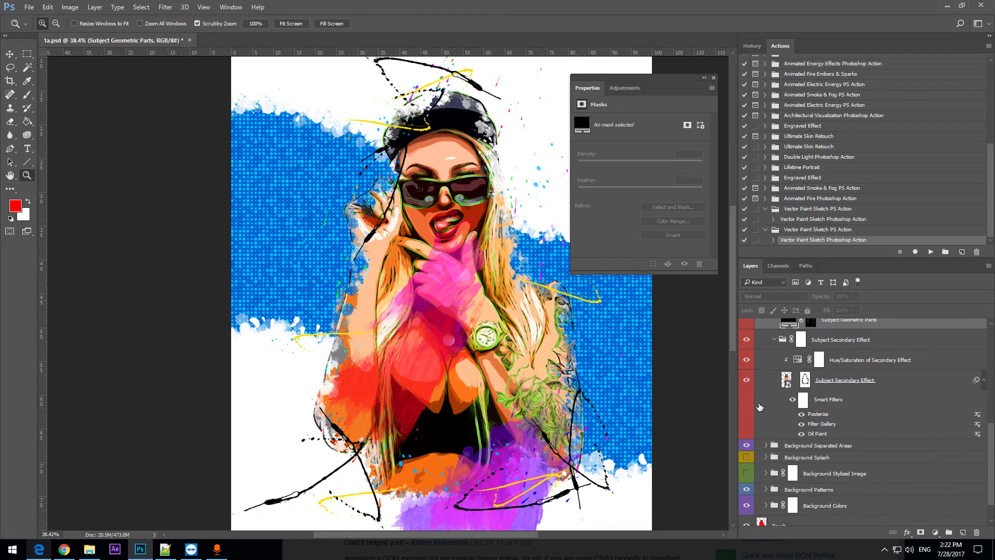
Disable the layer mask of the Subject Secondary Effect layer and inspect the unmasked subject up close
scroll(759, 406, "up", 2)
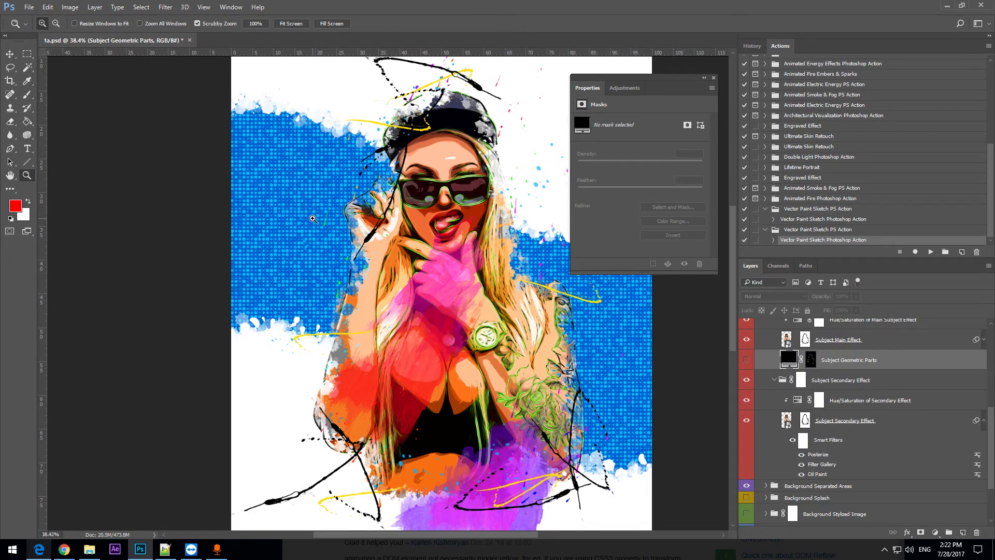
left_click(804, 420)
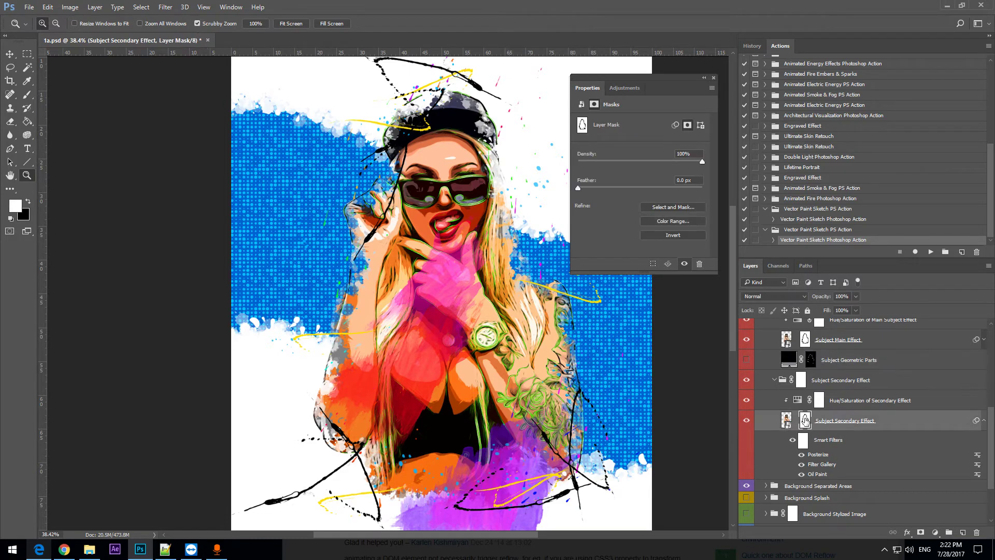
right_click(804, 420)
left_click(833, 427)
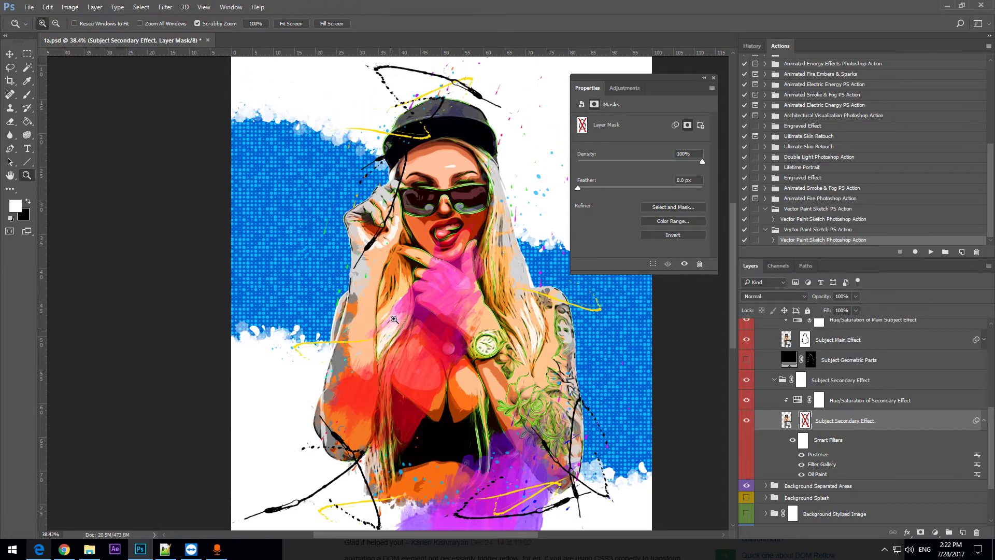
left_click(352, 338)
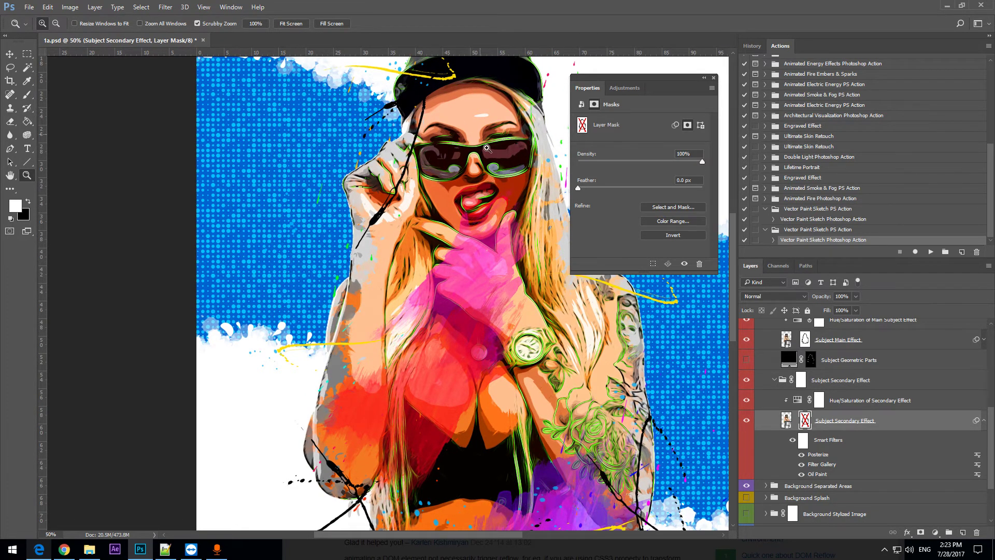
scroll(517, 342, "down", 2)
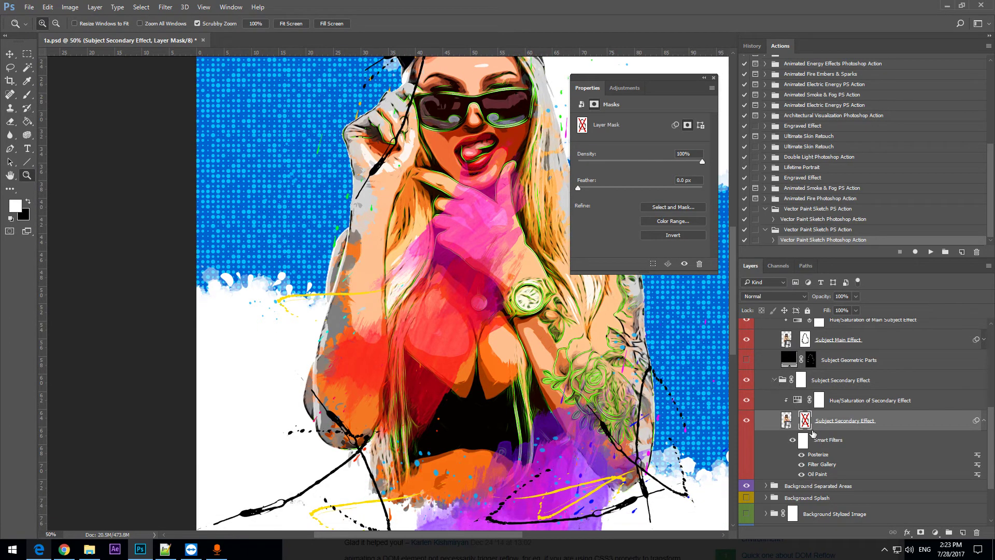
Collapse the Subject Secondary Effect group and close the floating mask properties
left_click(774, 384)
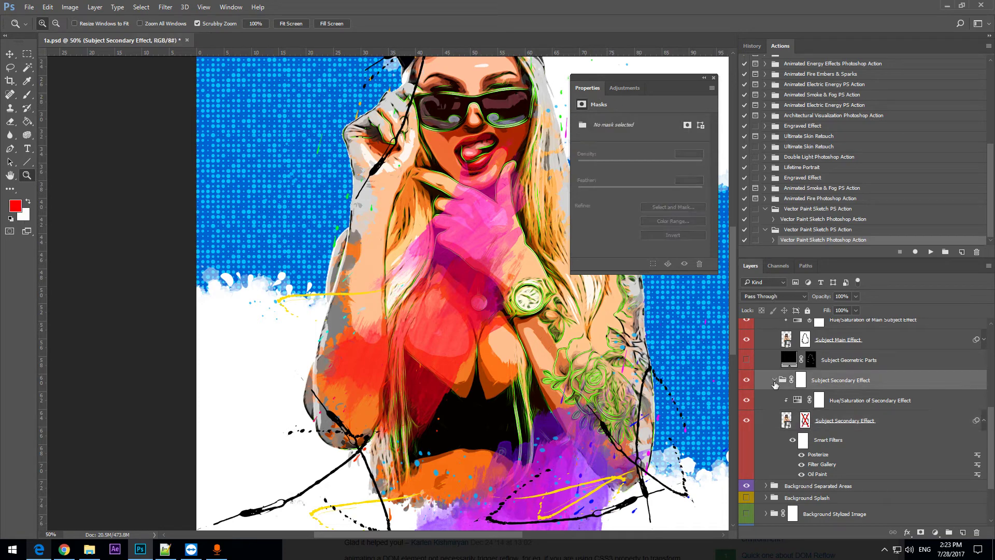
left_click(774, 381)
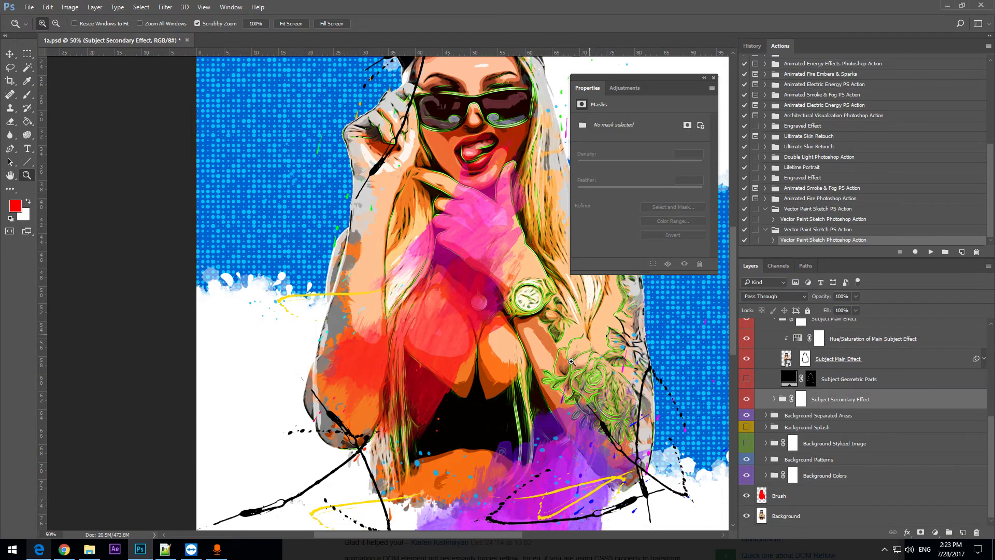
left_click_drag(487, 292, 469, 291)
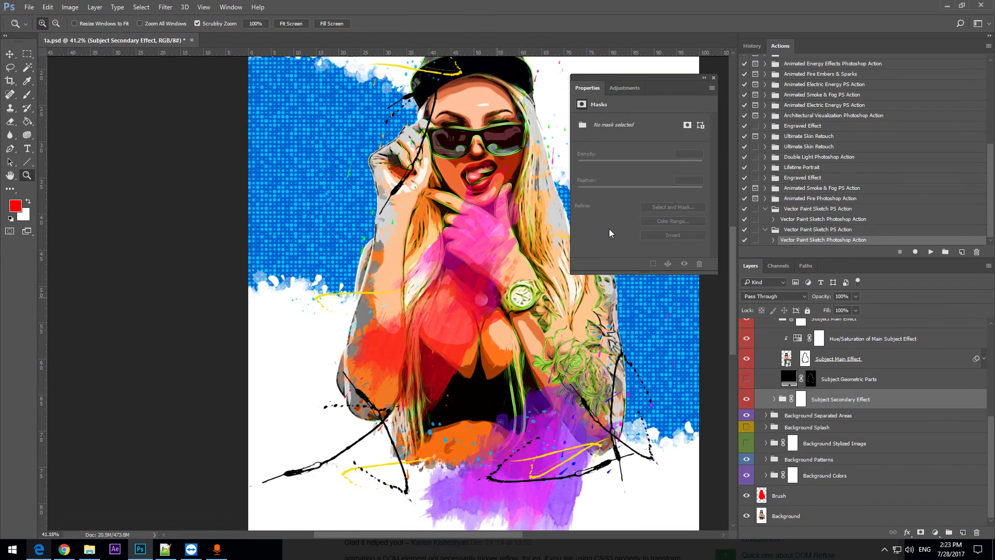
left_click(713, 77)
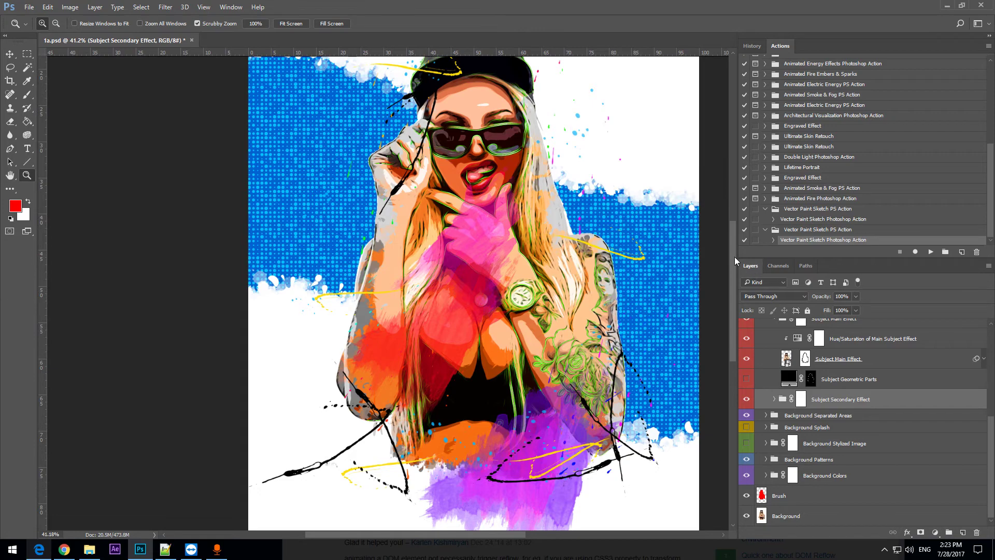
Expand the Background Separated Areas group and examine the top and bottom white areas of the artwork
left_click_drag(735, 256, 726, 234)
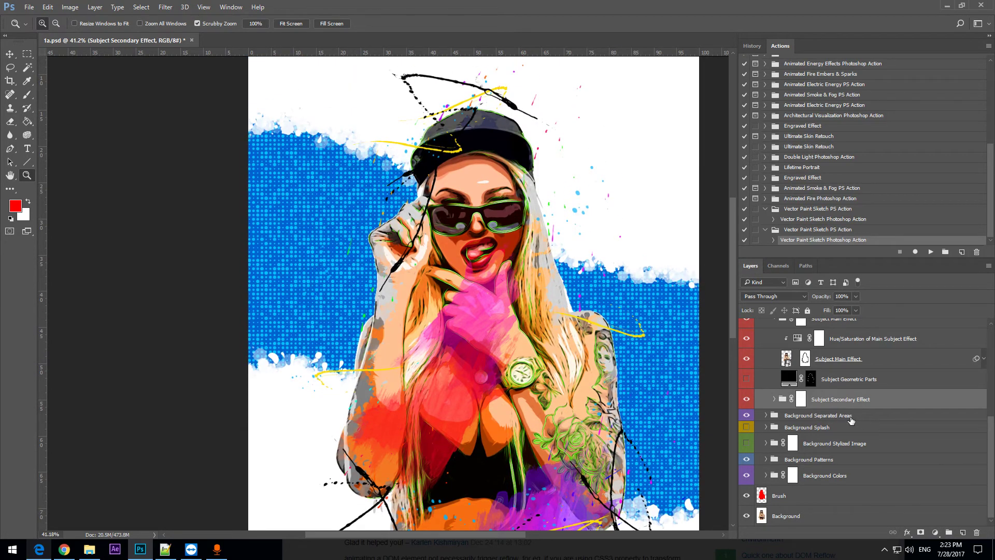
left_click(818, 415)
left_click(767, 416)
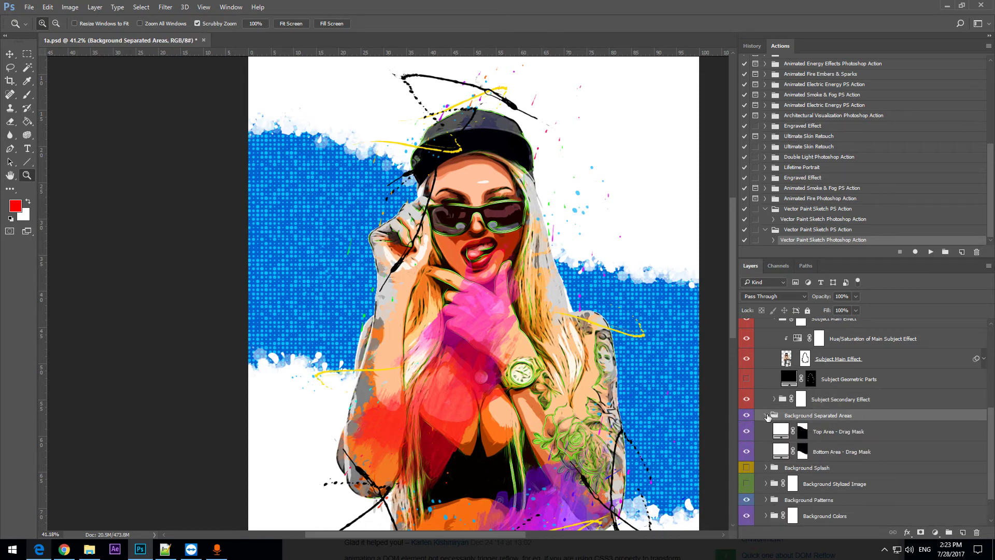
scroll(593, 318, "up", 3)
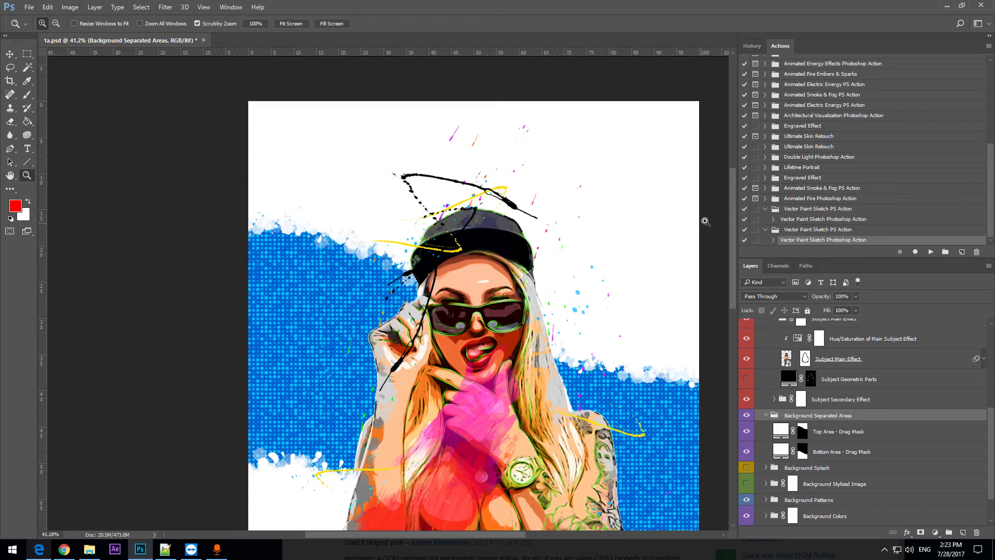
left_click_drag(732, 216, 720, 278)
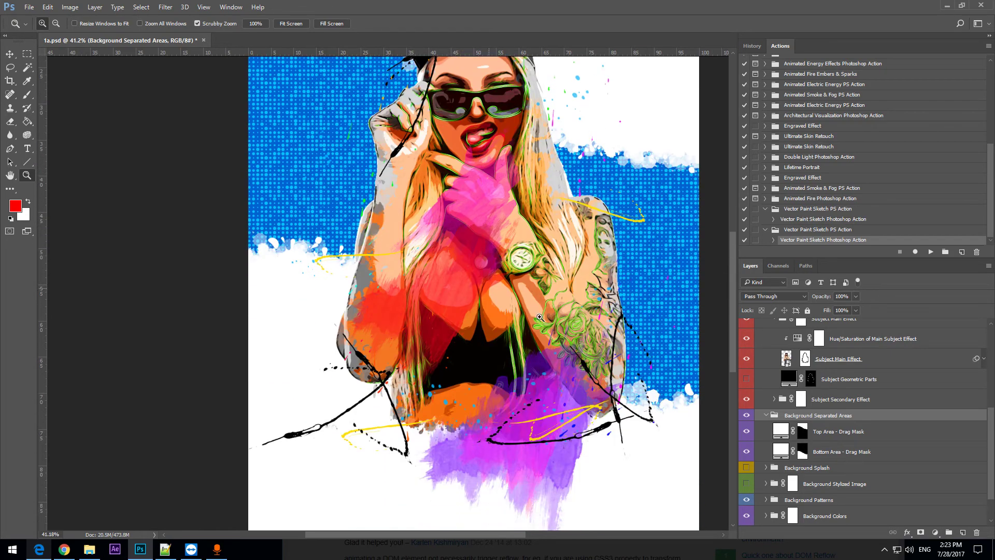
left_click_drag(733, 333, 727, 306)
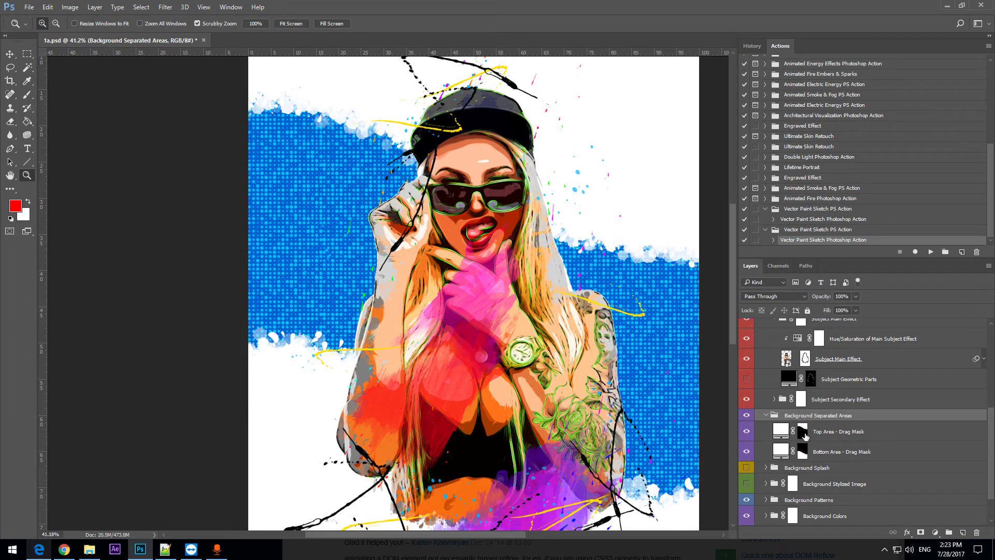
left_click_drag(734, 250, 732, 244)
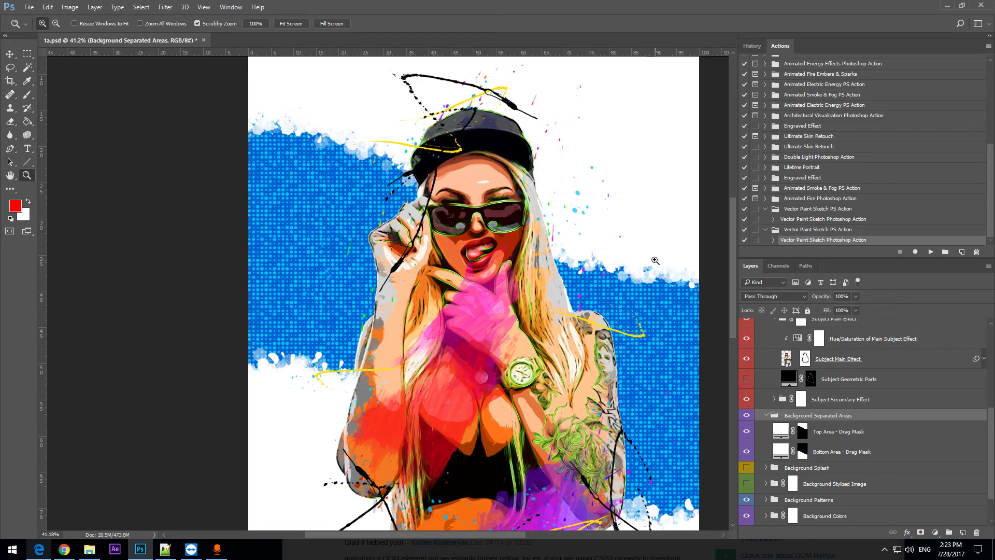
Hide the Top Area - Drag Mask and Bottom Area - Drag Mask layers to inspect the full background
left_click(746, 431)
left_click(746, 452)
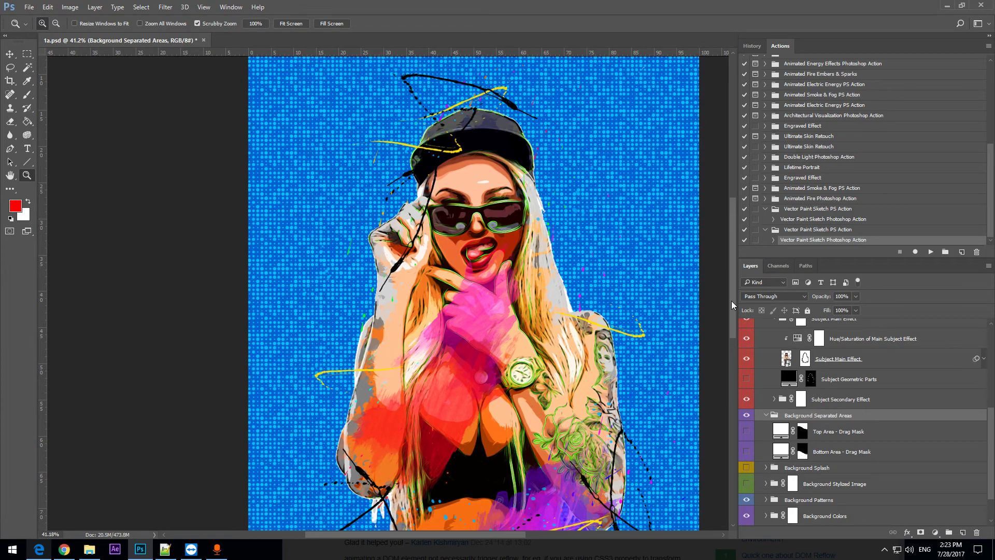
left_click_drag(732, 300, 719, 333)
left_click_drag(526, 209, 436, 208)
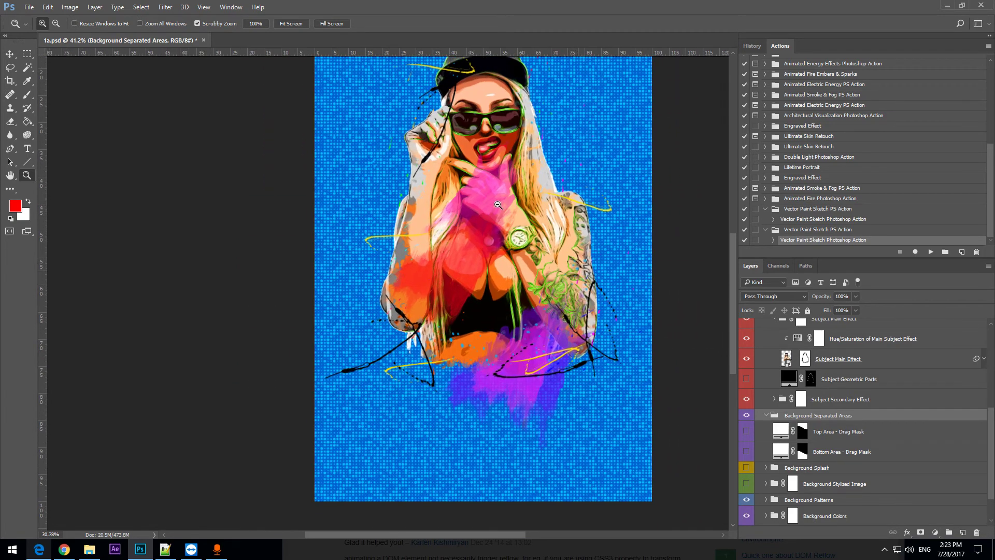
Expand the Background Patterns group and preview Background Pattern 8 behind the subject, hiding it again after inspection
scroll(812, 446, "down", 2)
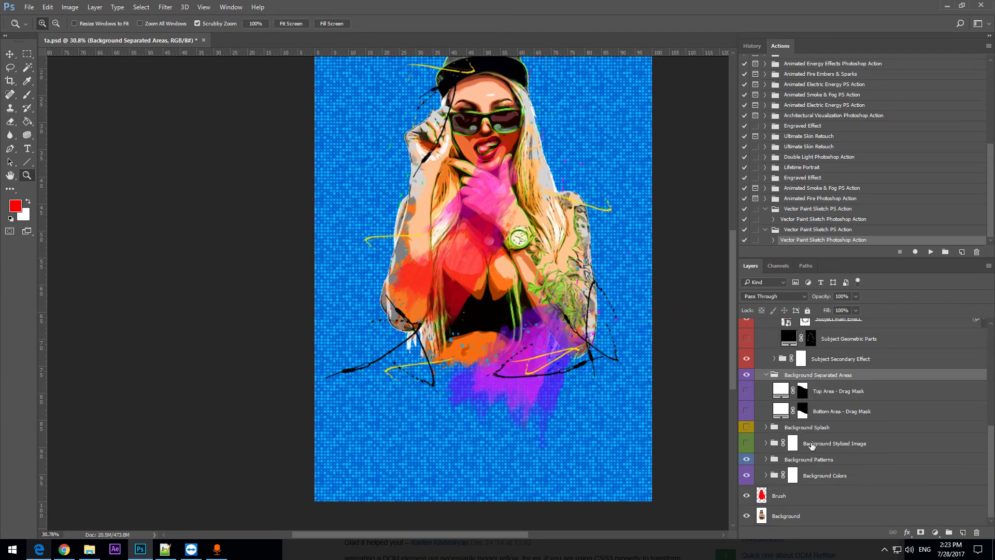
left_click(765, 460)
left_click_drag(993, 398, 991, 442)
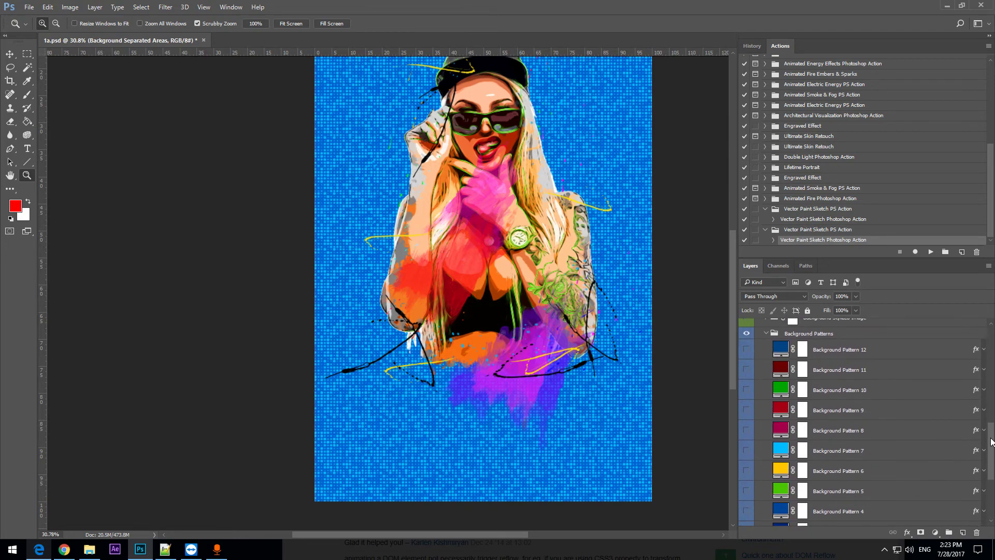
left_click(746, 430)
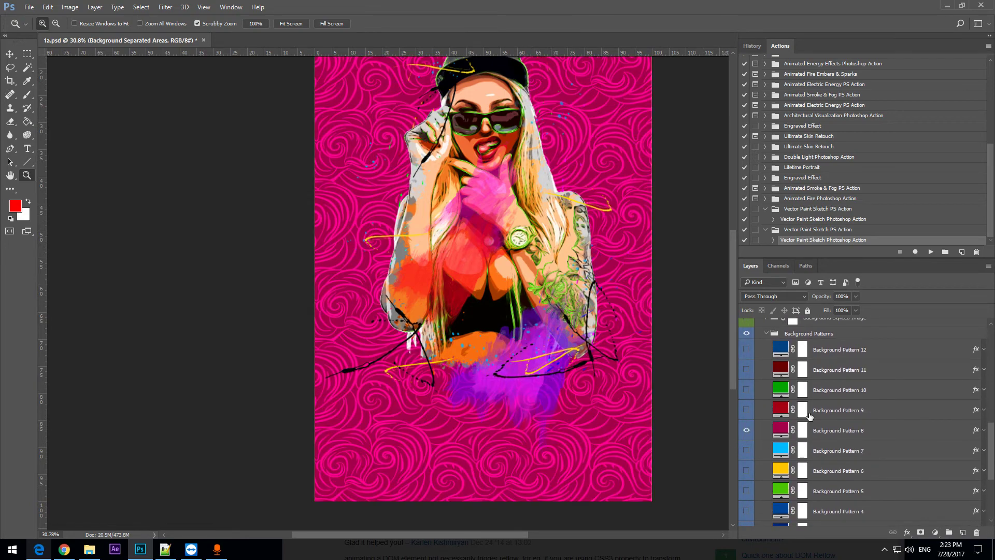
scroll(806, 422, "up", 4)
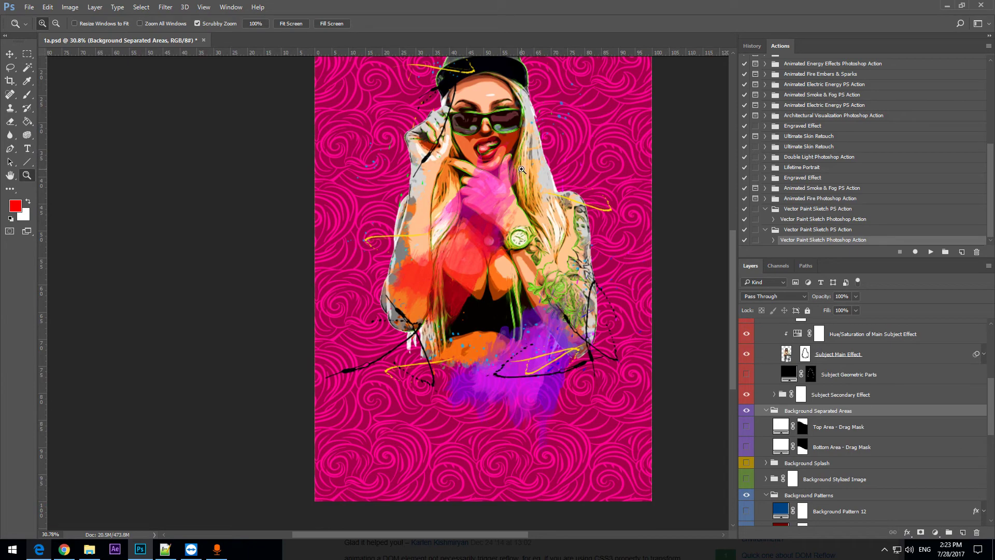
scroll(815, 434, "down", 4)
left_click(746, 490)
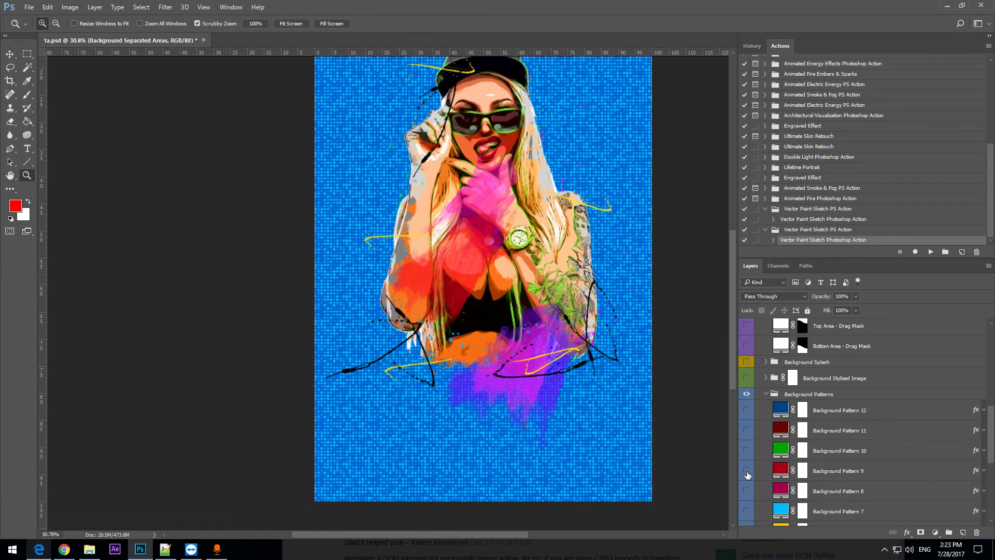
Preview Background Pattern 9 by toggling its visibility on and off, and collapse the Background Patterns group
left_click(746, 471)
left_click(746, 472)
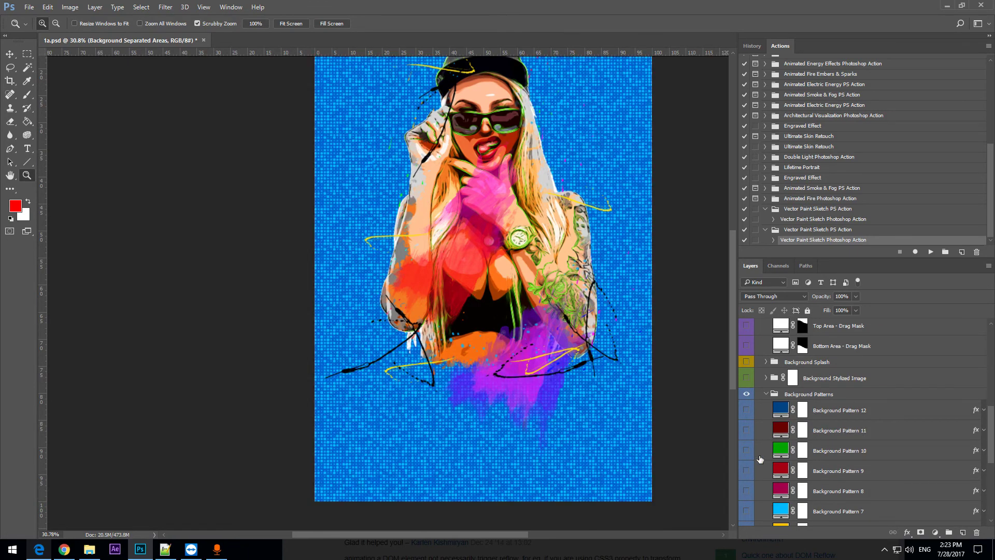
left_click(766, 394)
Show the Top Area - Drag Mask and Bottom Area - Drag Mask layers again
left_click(531, 167)
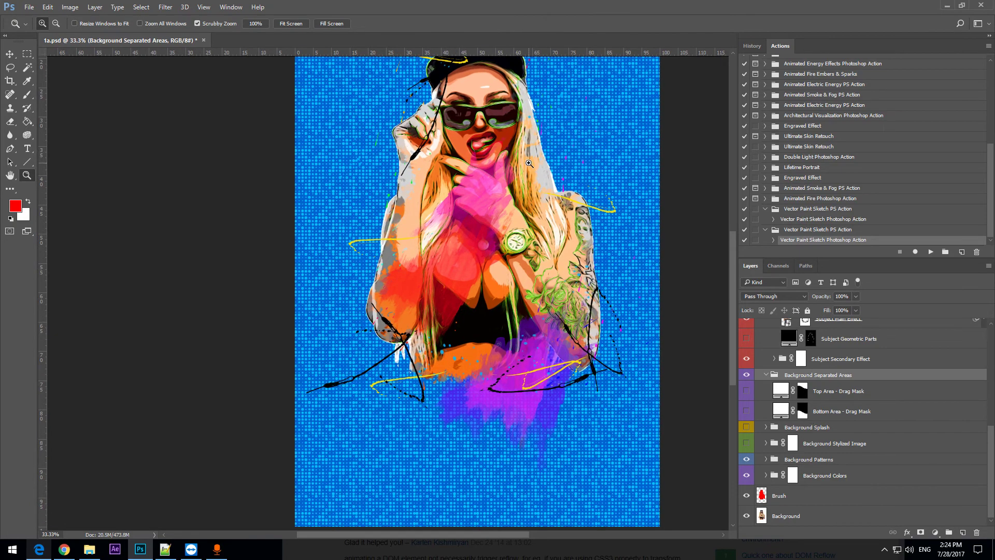
left_click(530, 167)
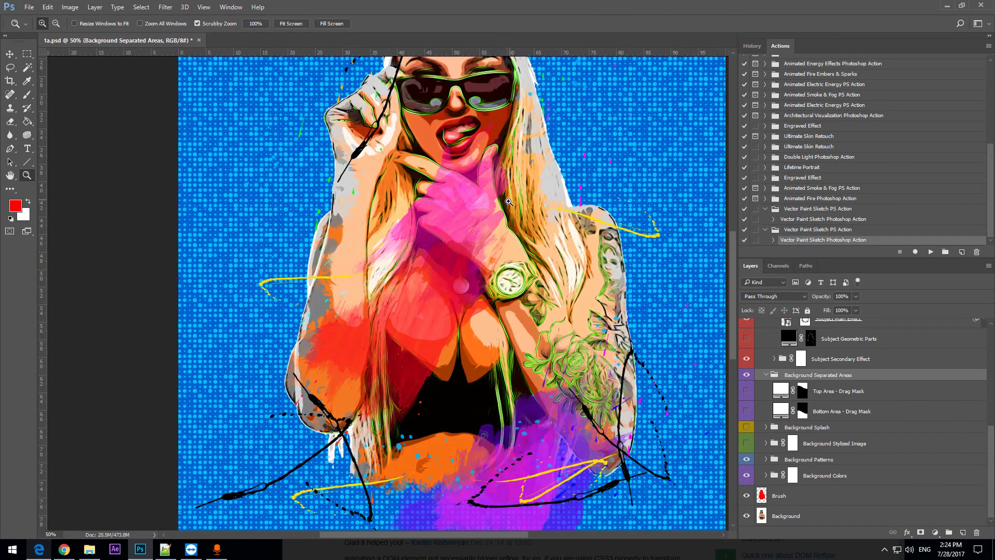
left_click(747, 392)
left_click_drag(738, 326, 731, 262)
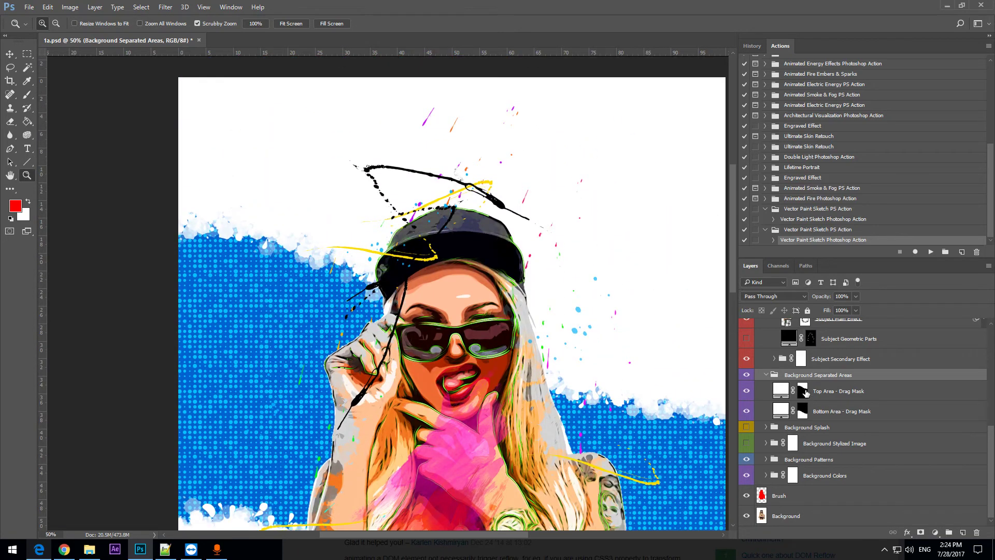
Move the mask of the Top Area - Drag Mask layer upward to uncover more of the blue pattern
left_click(804, 392)
left_click(10, 53)
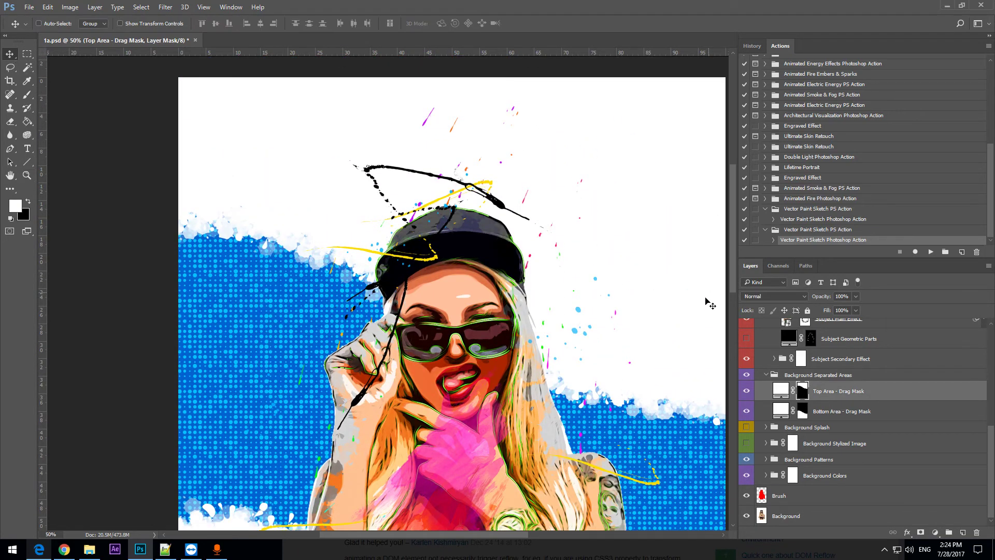
left_click_drag(656, 348, 643, 247)
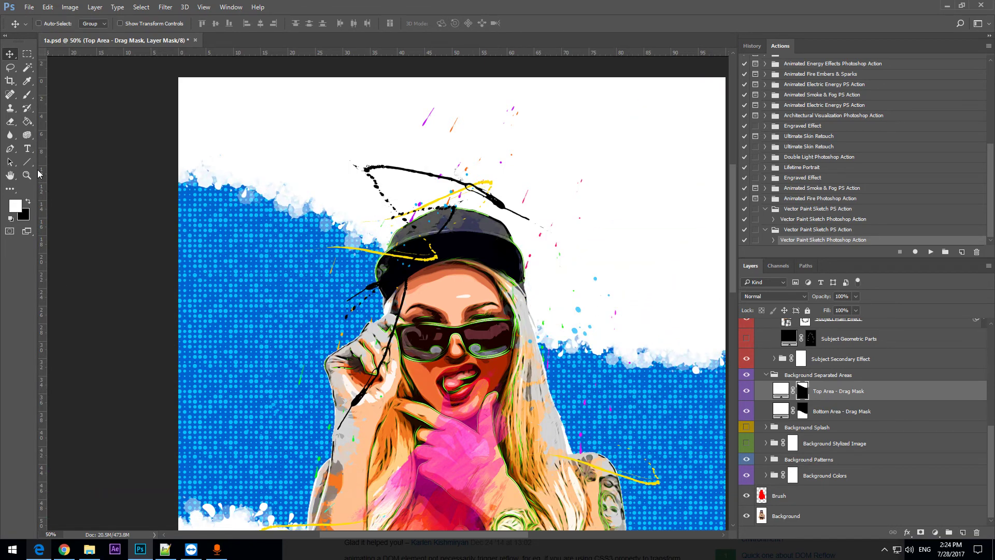
Try scaling the mask of the Top Area - Drag Mask layer to about 109% width and 107% height
left_click(27, 175)
left_click_drag(529, 207, 499, 321)
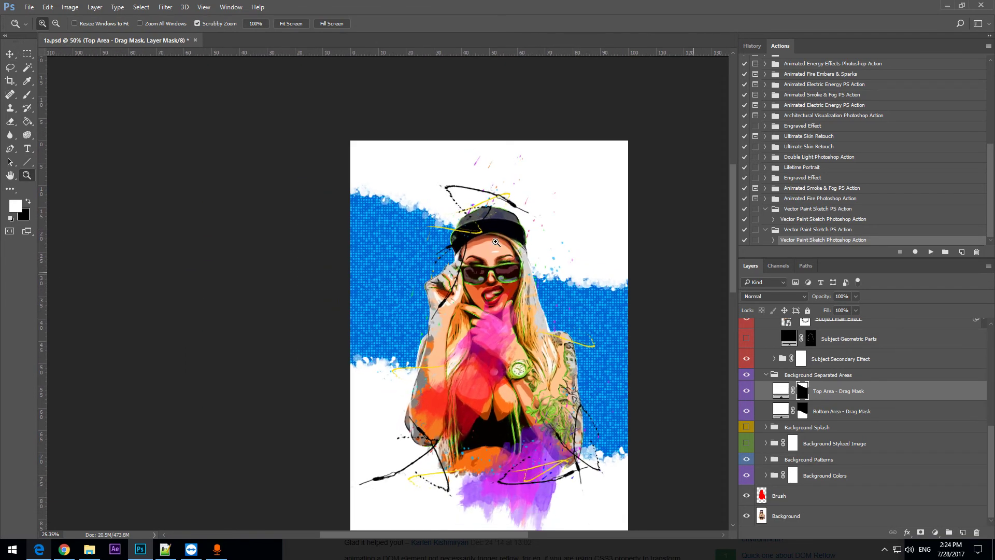
key("ctrl+0")
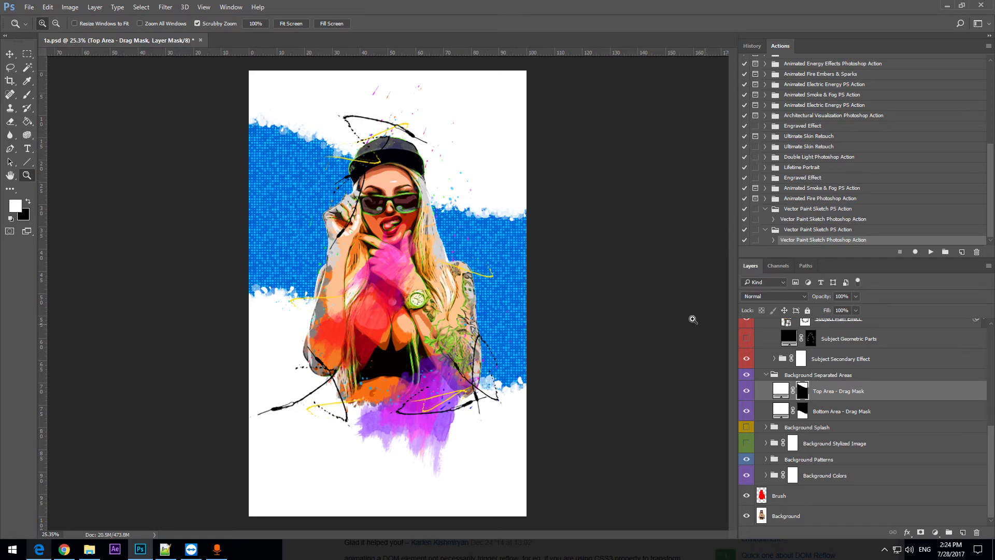
key("ctrl+t")
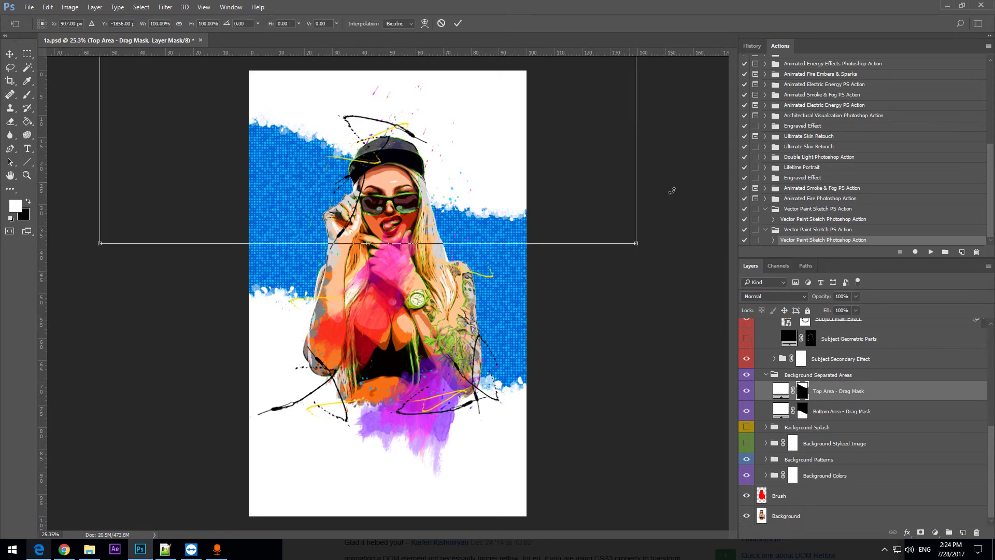
key("Escape")
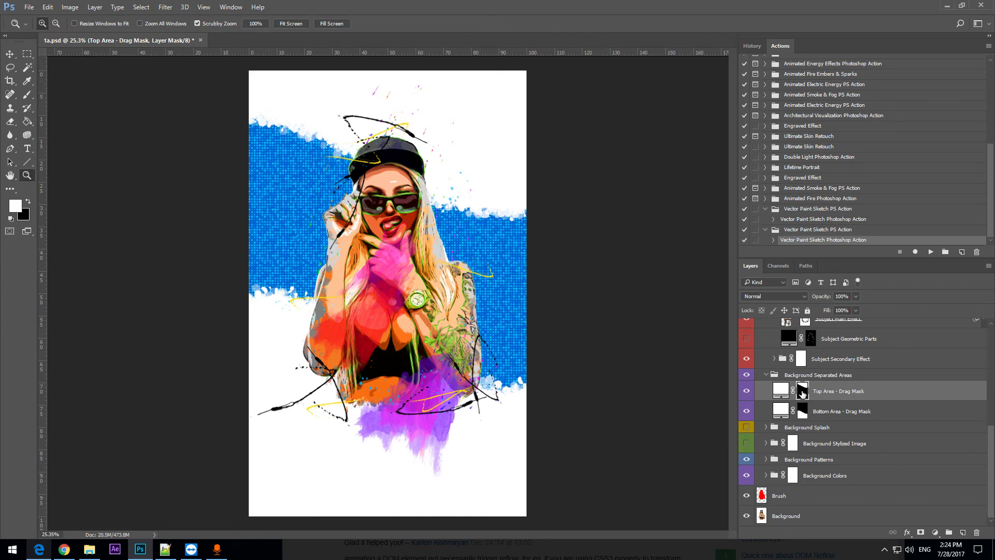
left_click(48, 6)
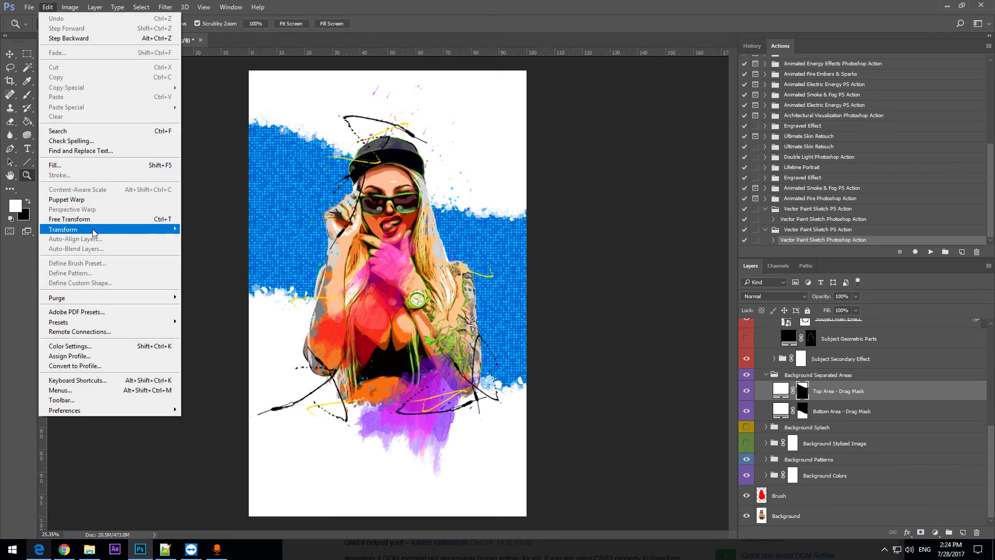
mouse_move(135, 230)
left_click(202, 245)
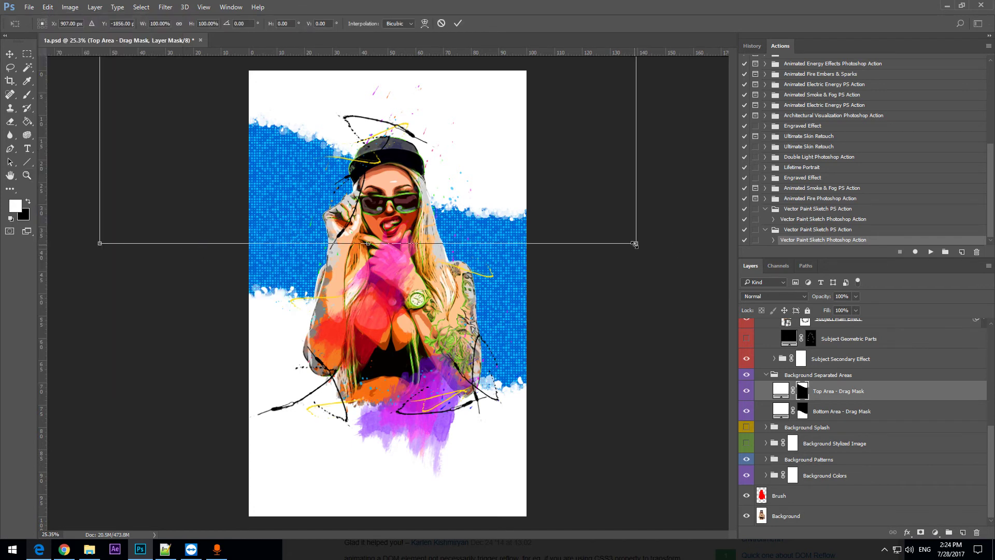
left_click_drag(635, 243, 684, 301)
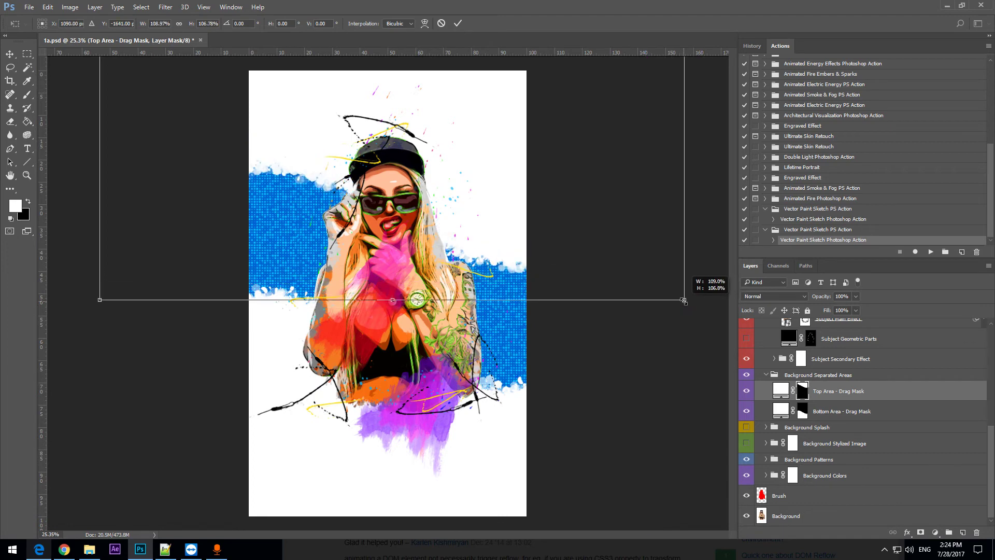
Try rotating the Top Area - Drag Mask layer's mask by about 54° and shifting it up, and cancel the transform
left_click(48, 8)
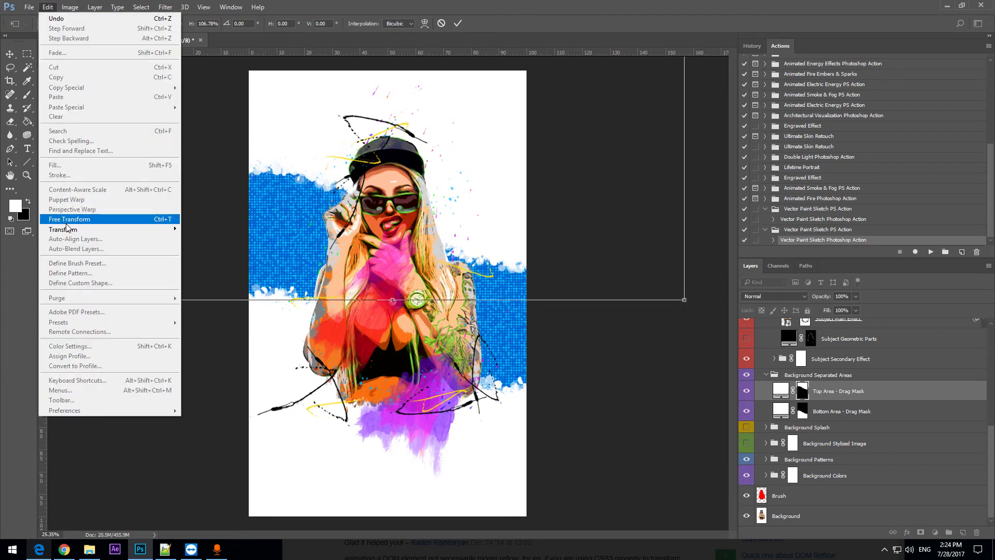
mouse_move(77, 229)
left_click(234, 260)
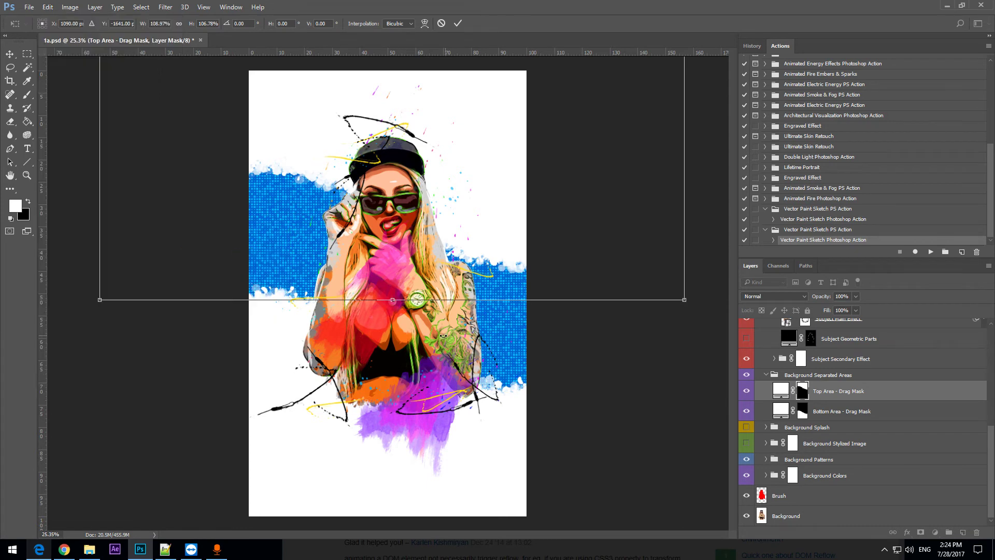
left_click_drag(412, 328, 1, 178)
left_click_drag(260, 144, 119, 162)
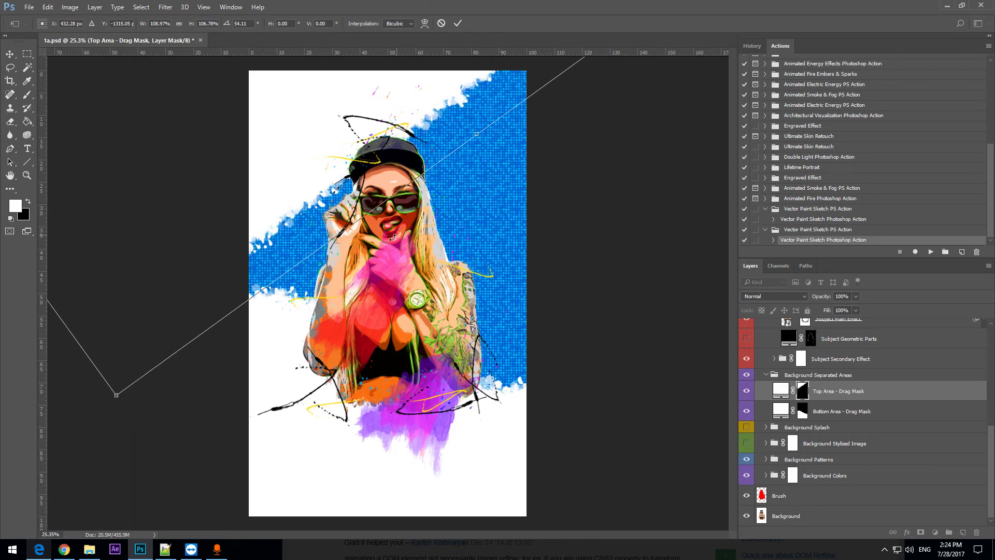
left_click_drag(287, 196, 273, 178)
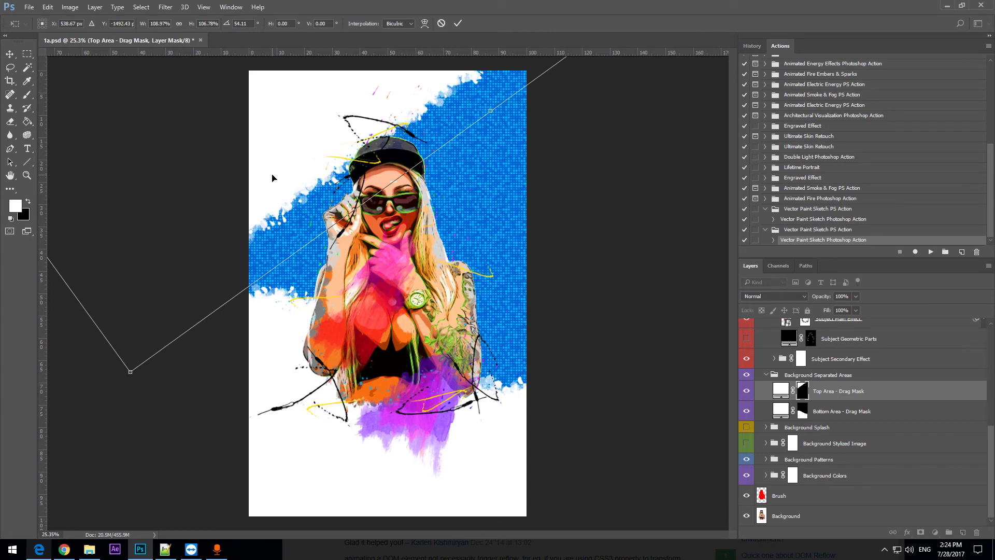
key("Escape")
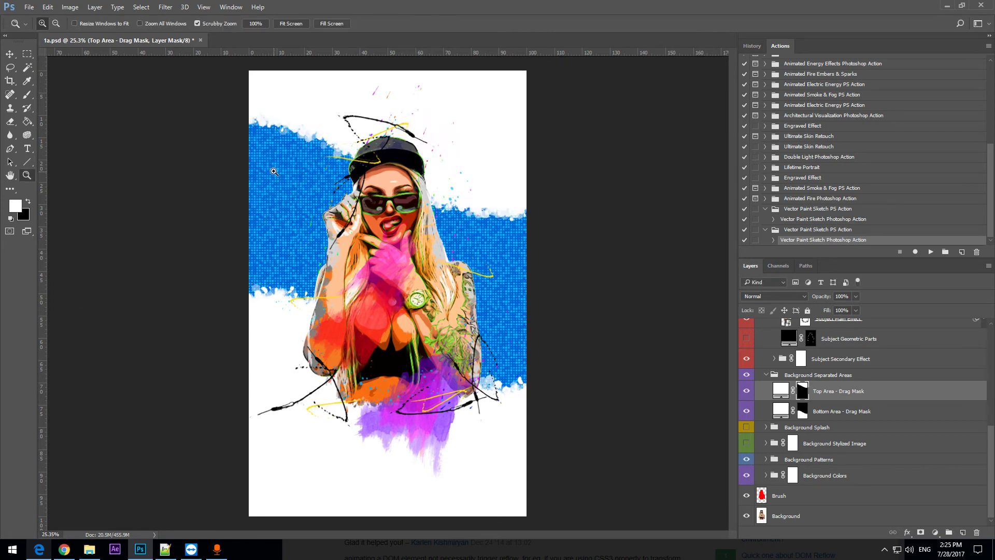
Move the Top Area - Drag Mask layer's mask down and set the layer's fill color to black (000000)
left_click(5, 56)
left_click_drag(468, 166, 483, 228)
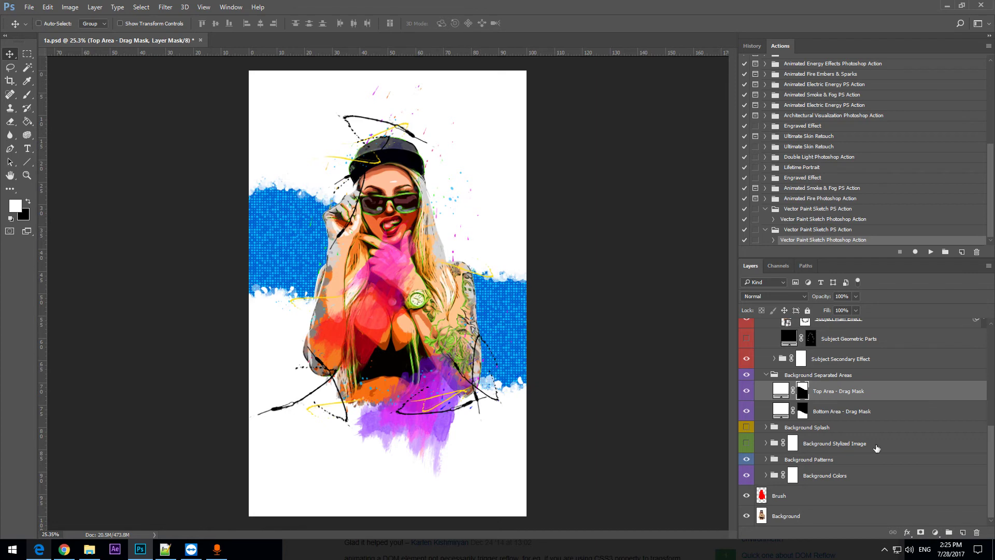
double_click(780, 389)
left_click(389, 255)
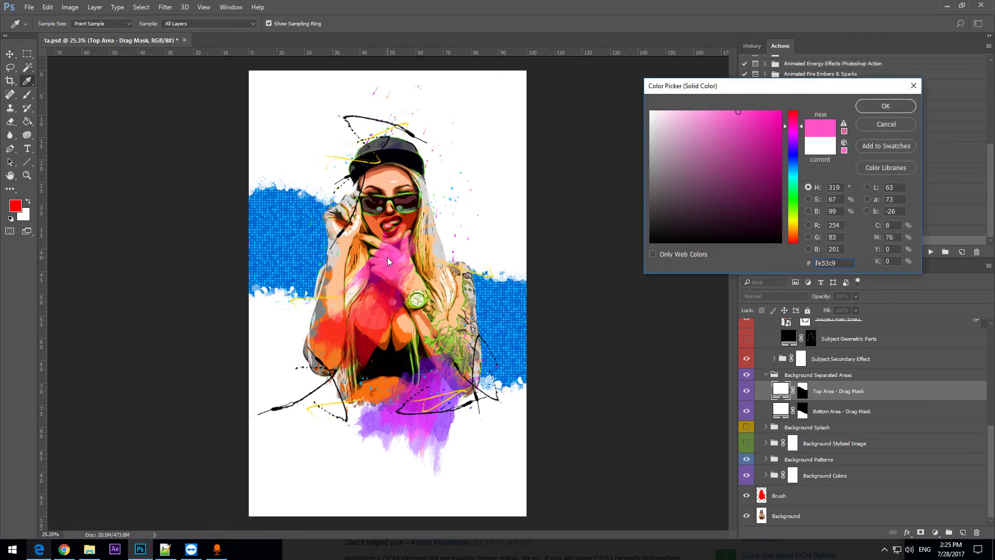
left_click(515, 291)
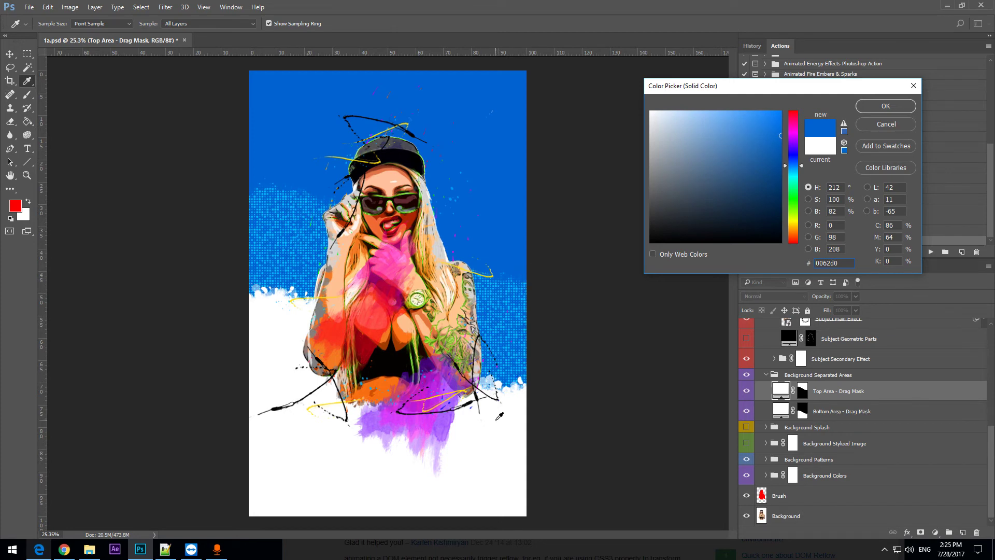
left_click(428, 239)
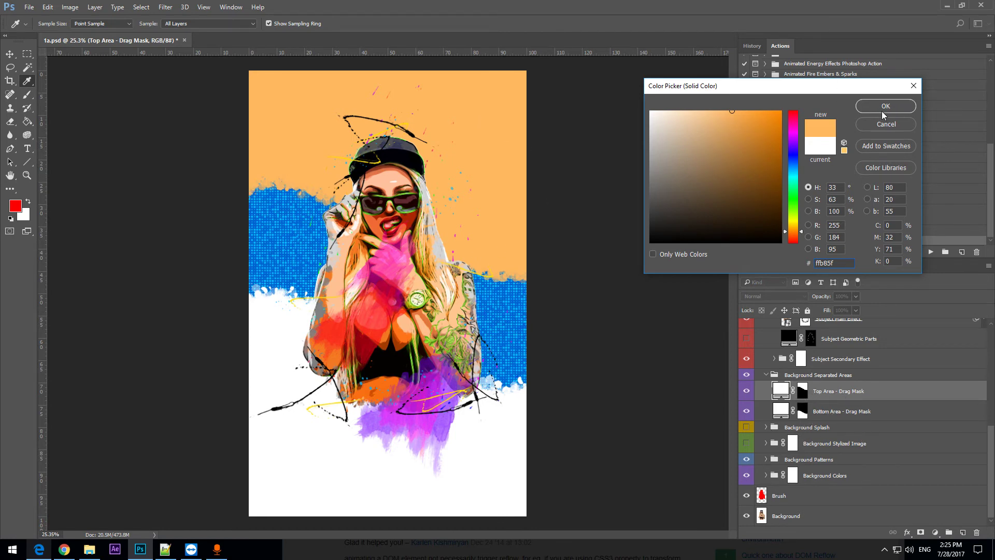
left_click(427, 304)
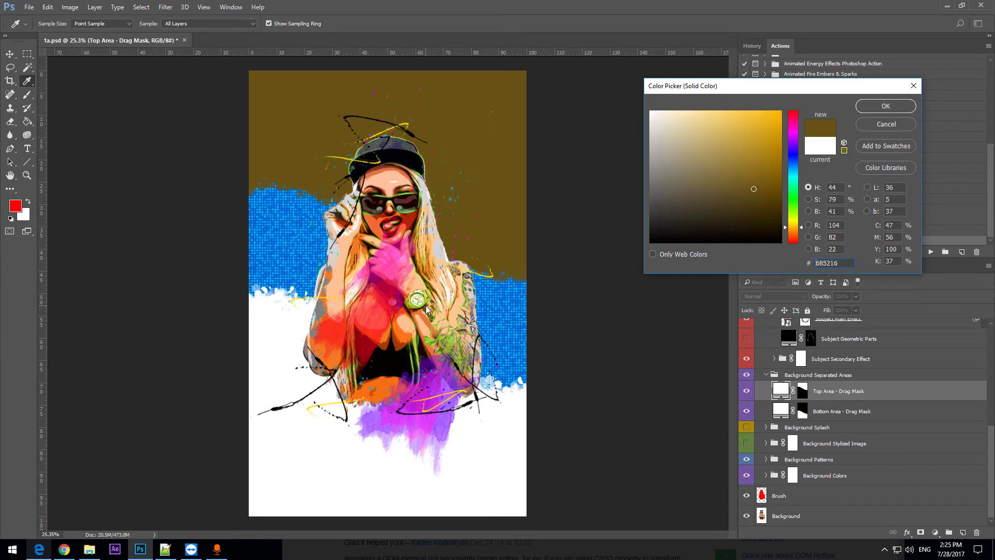
left_click(435, 242)
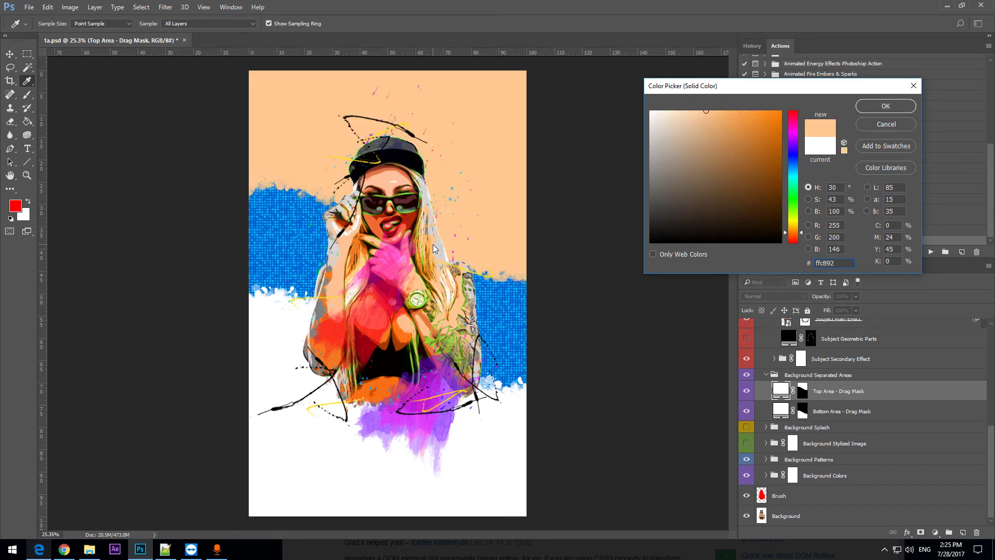
left_click(439, 254)
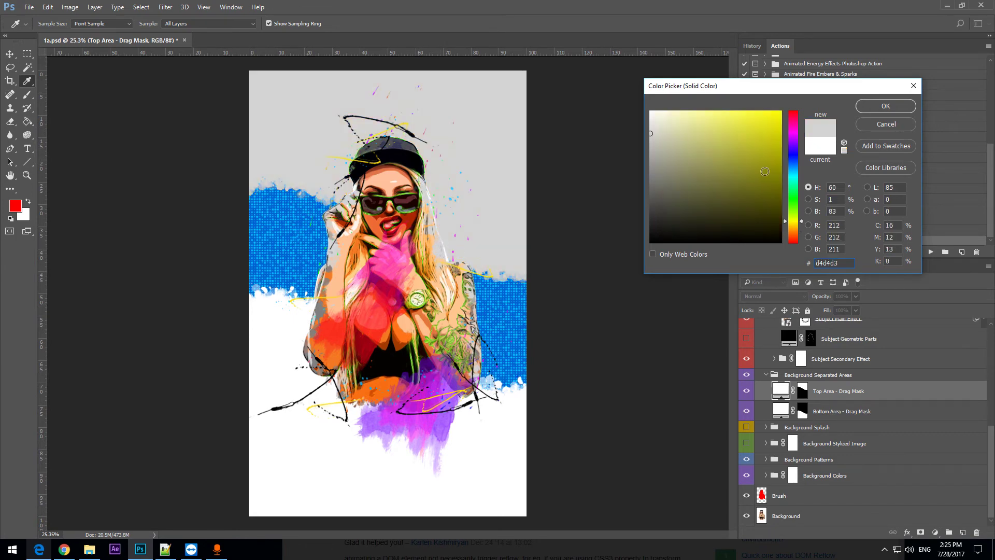
left_click(515, 399)
left_click(500, 279)
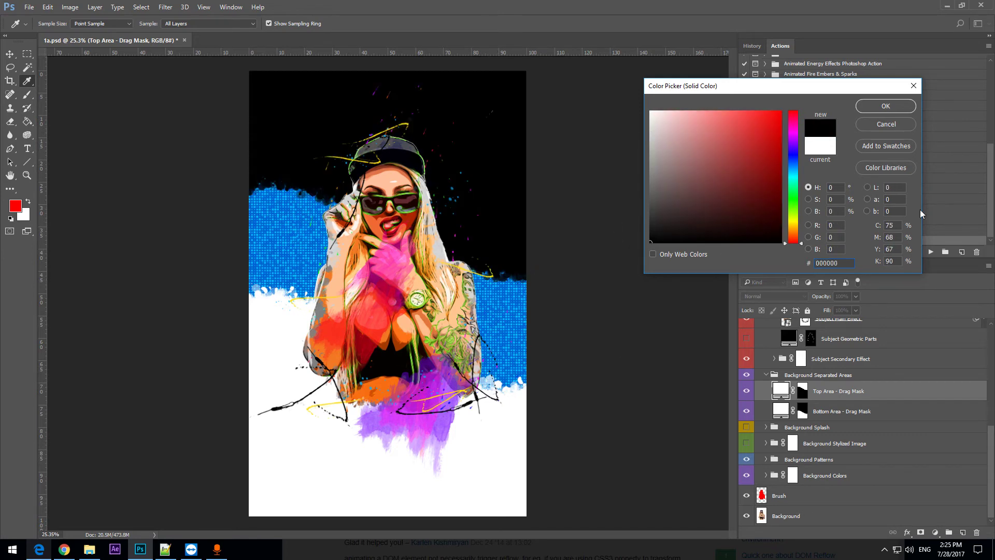
left_click(885, 107)
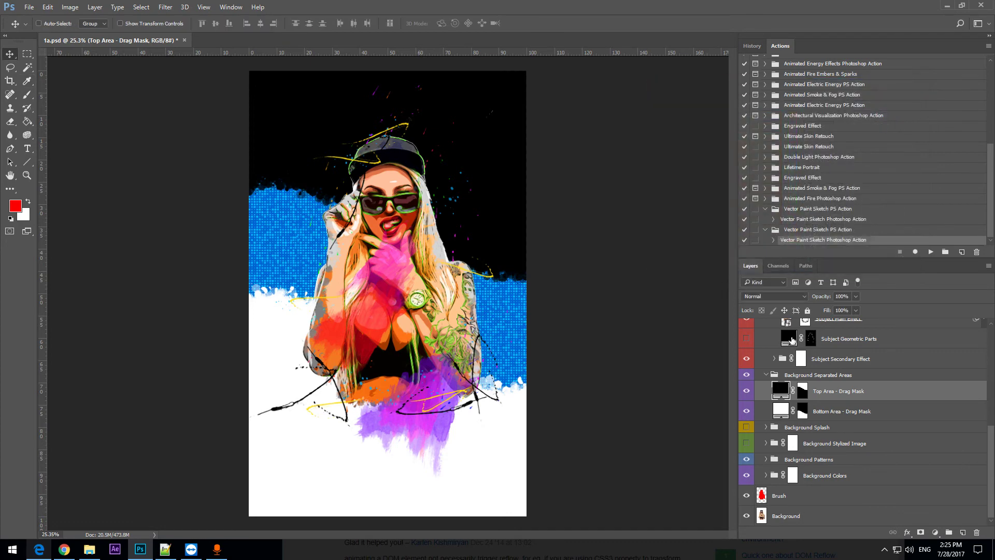
Preview the background without the Bottom Area - Drag Mask layer, restore it, and inspect the subject up close
left_click(746, 411)
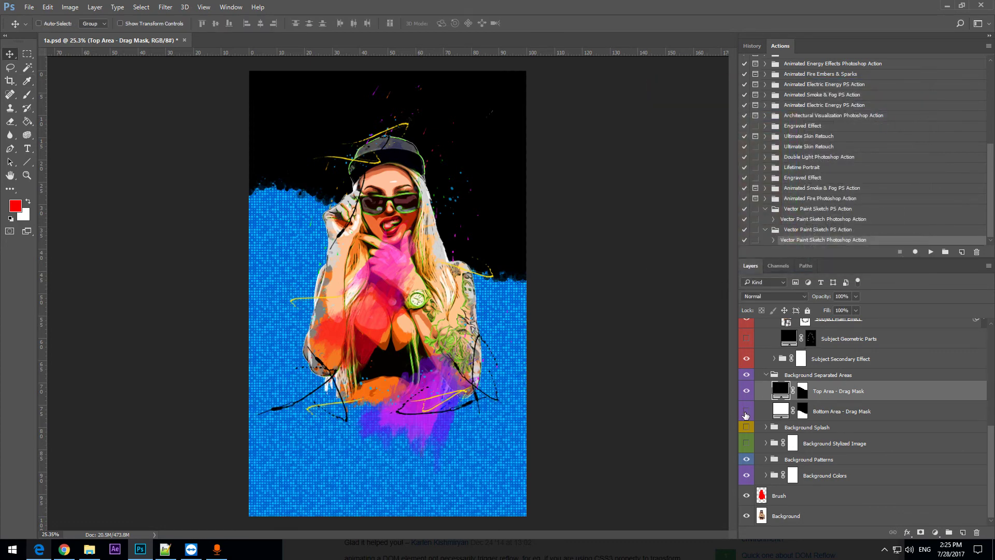
left_click(746, 412)
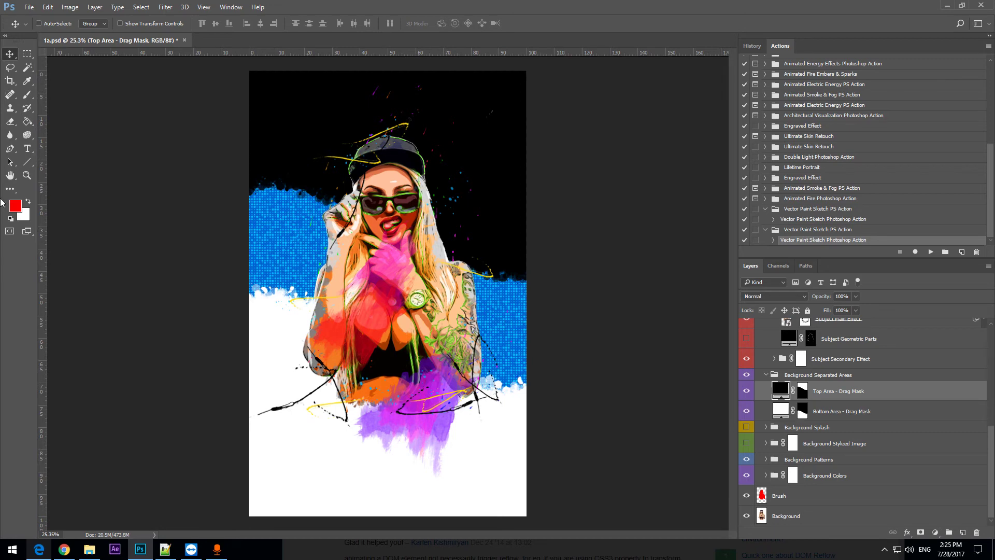
left_click(27, 175)
left_click(387, 200)
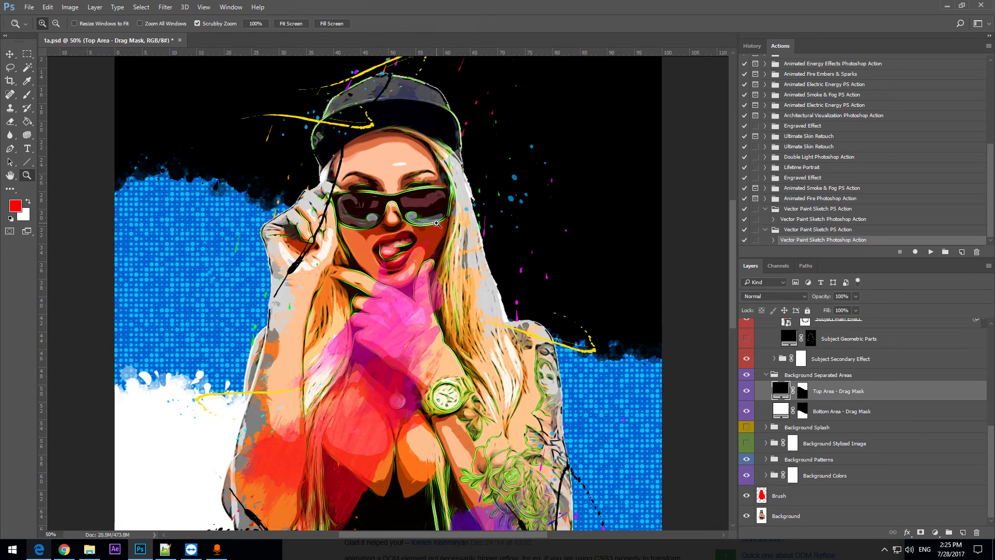
scroll(669, 338, "down", 1)
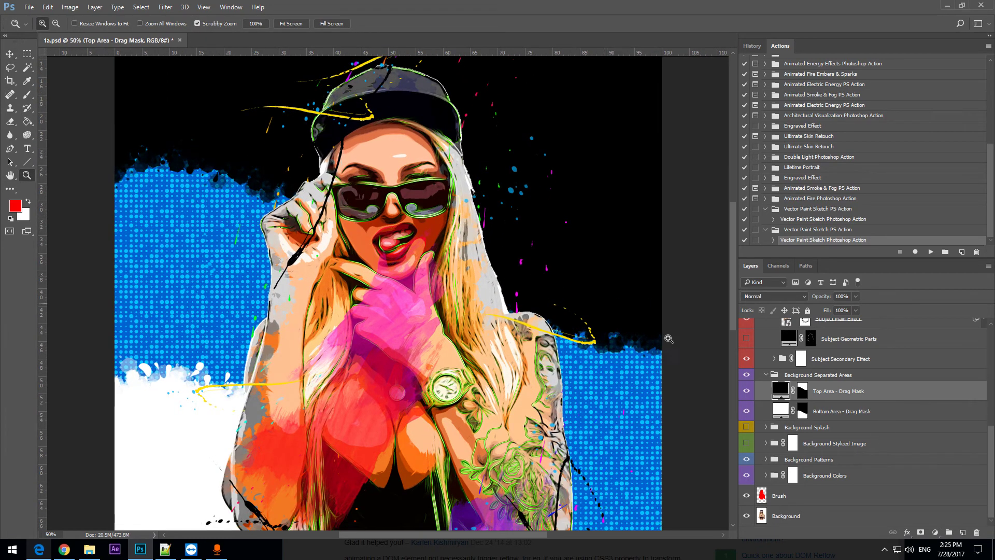
Hide the Contour 2 group inside the Subject Contours group and collapse Subject Contours
scroll(836, 437, "up", 4)
scroll(832, 437, "up", 2)
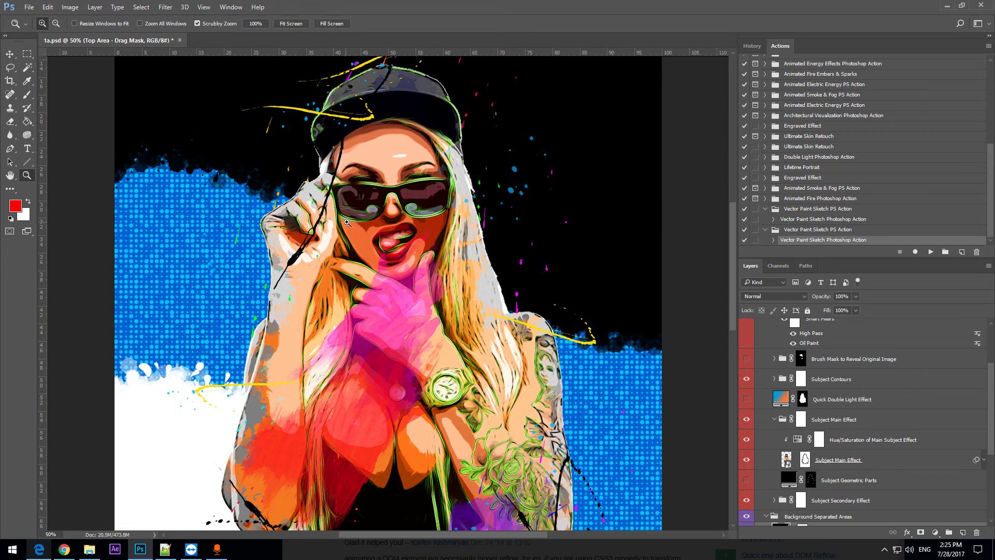
left_click(774, 378)
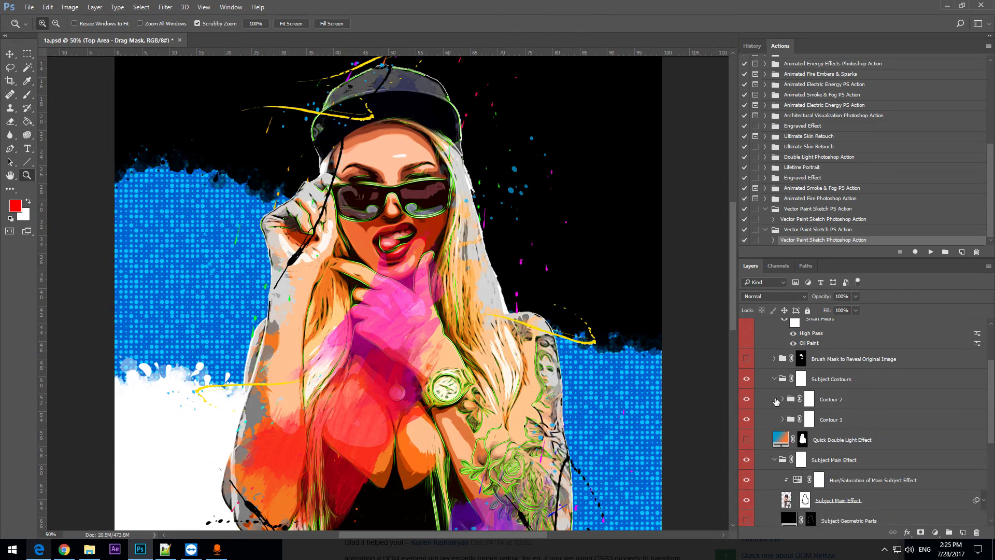
left_click(747, 399)
scroll(460, 239, "down", 2)
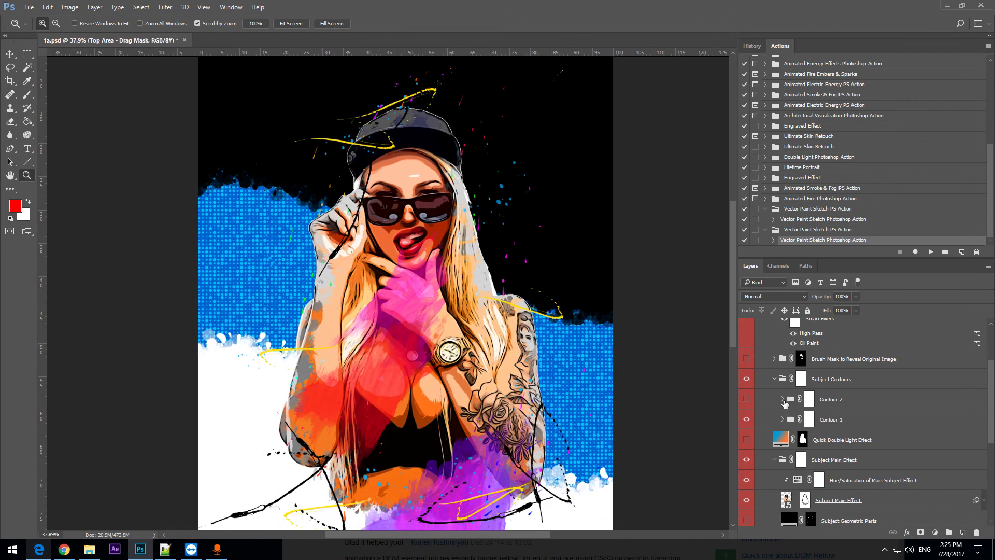
left_click(775, 379)
Collapse the Background Separated Areas group and make the Background Splash group visible
scroll(819, 390, "down", 3)
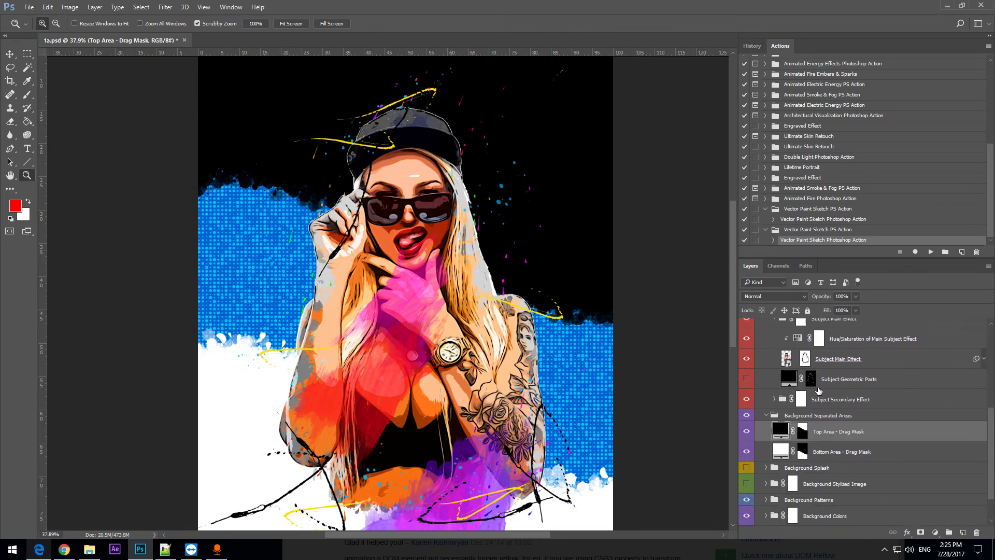
left_click(768, 416)
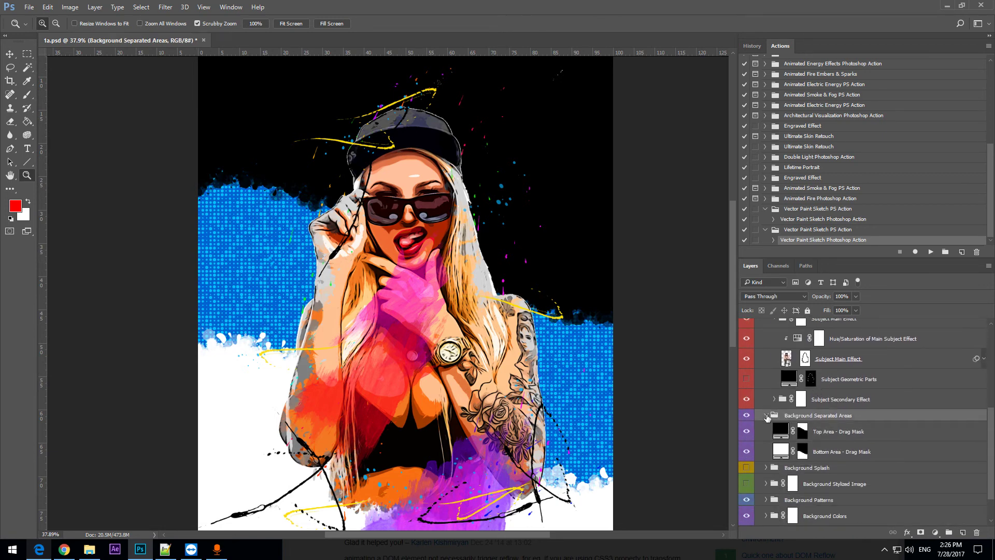
left_click(766, 415)
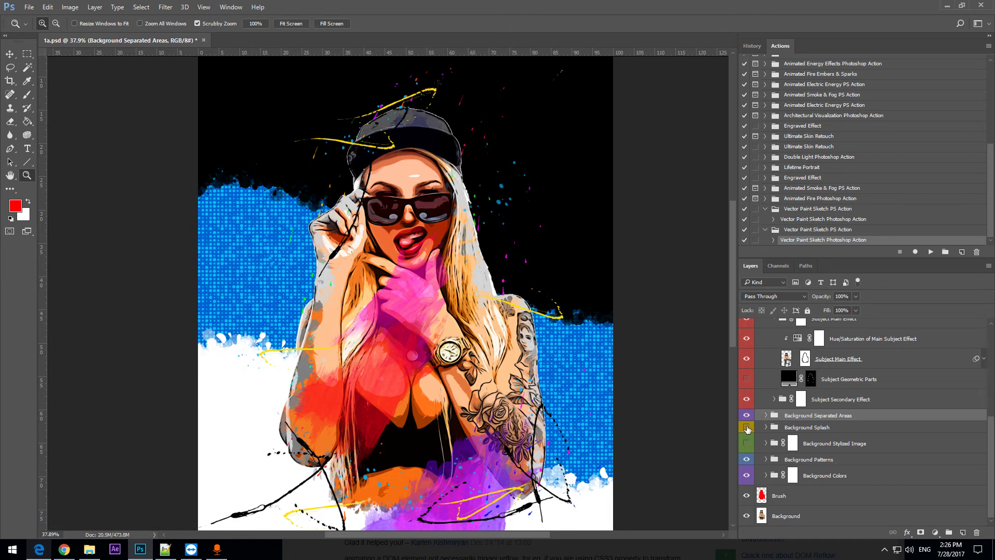
left_click(823, 427)
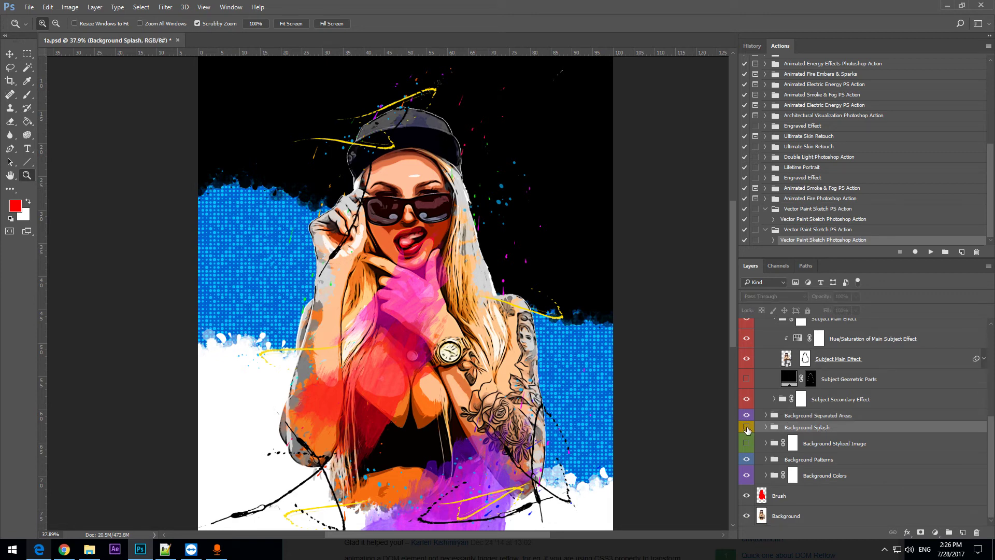
left_click(746, 427)
left_click(746, 429)
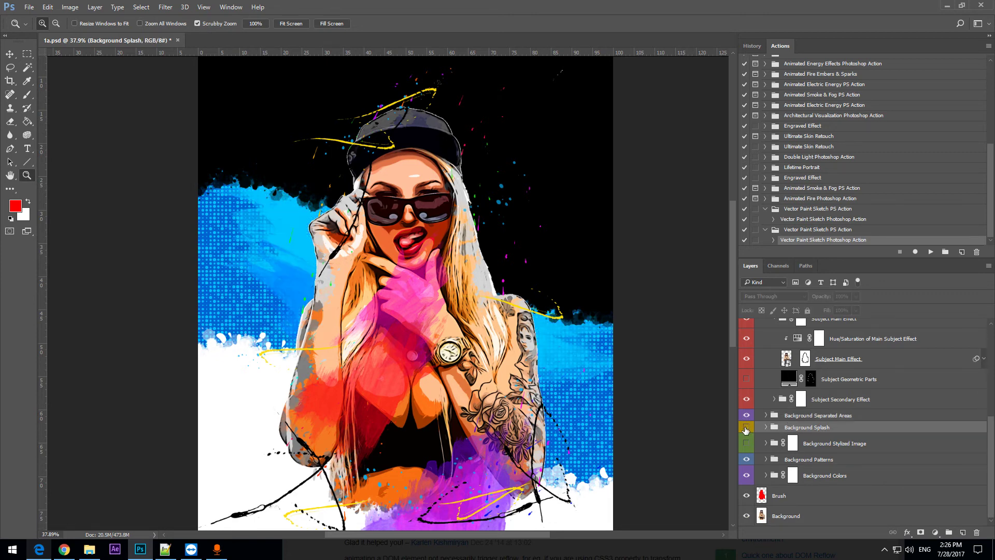
left_click(747, 428)
Expand the Background Splash group and set the Background Splash 3 layer's fill color to white
left_click(766, 428)
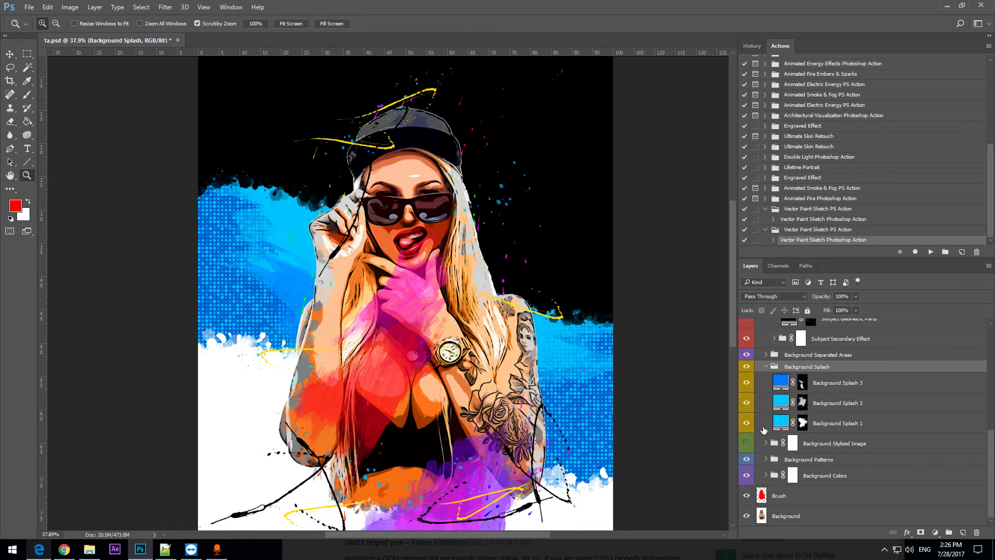
double_click(781, 382)
type("ffffff")
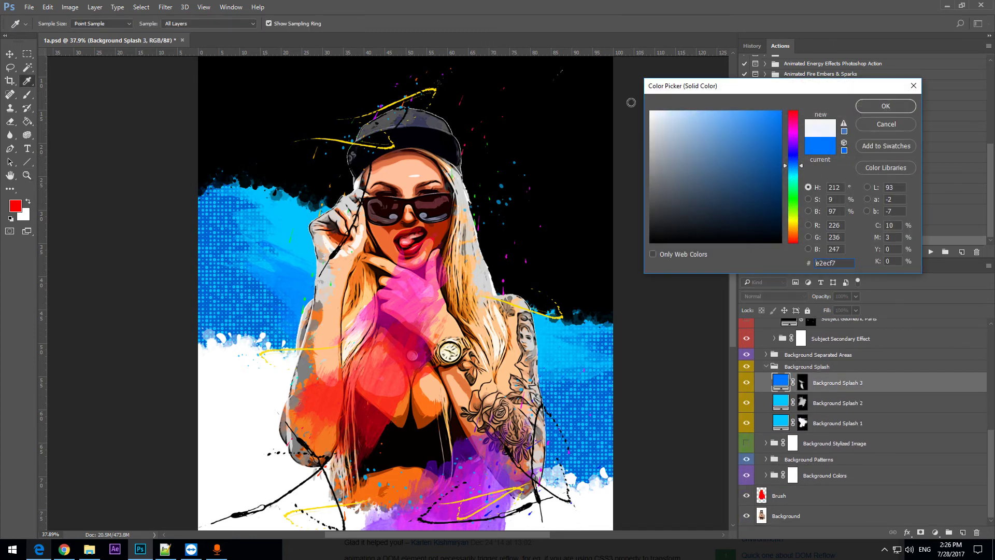
left_click(873, 109)
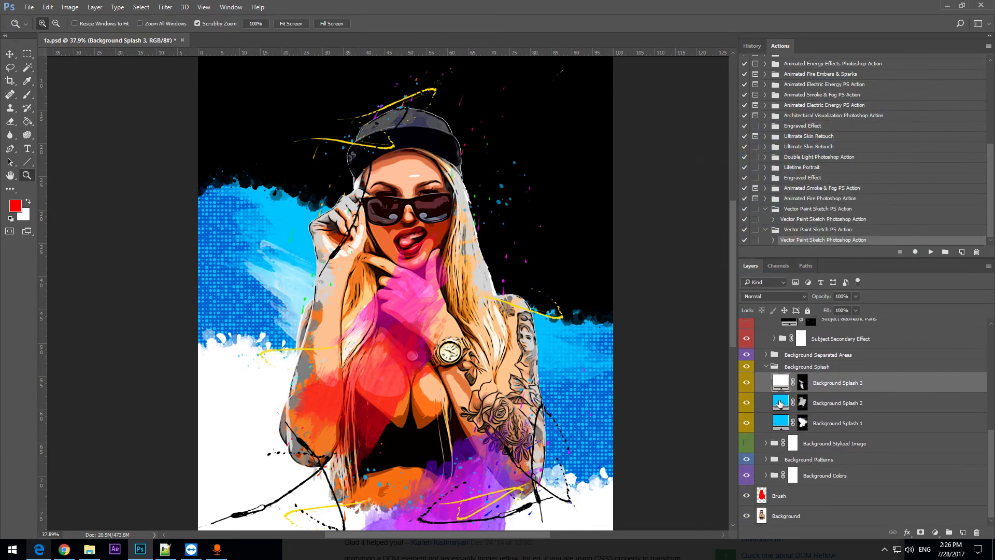
Set the Background Splash 2 layer's fill color to white (ffffff)
double_click(781, 403)
left_click(481, 482)
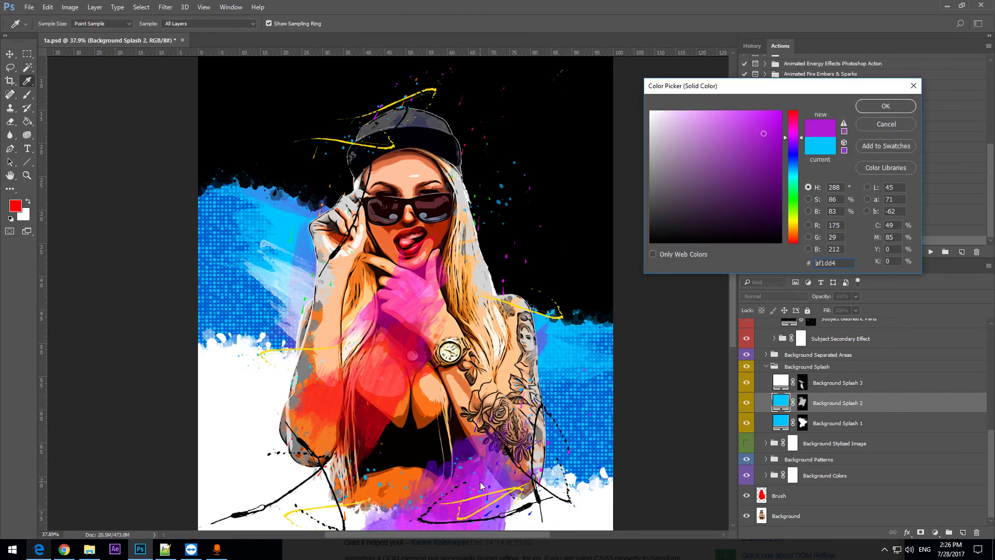
mouse_move(729, 232)
left_mouse_down()
mouse_move(729, 178)
mouse_move(629, 78)
left_mouse_up()
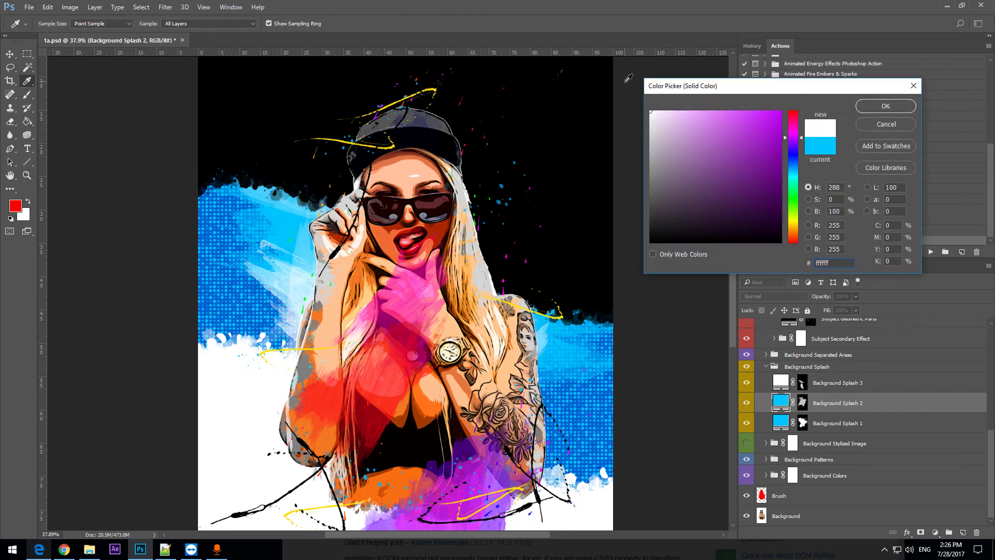
left_click(879, 106)
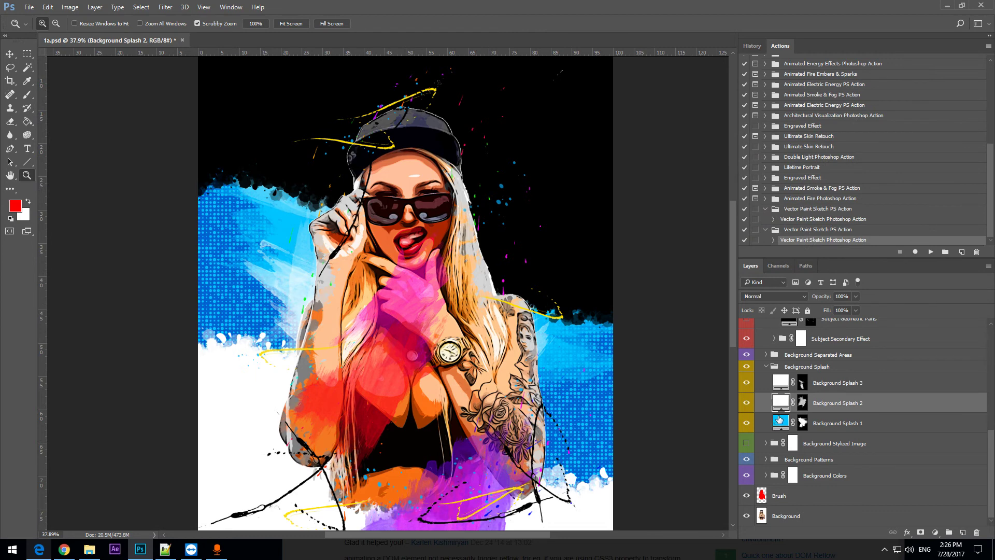
Move the Background Splash 2 brush shape with the Move tool in the area beside the subject's raised hand
key("z")
left_click(10, 54)
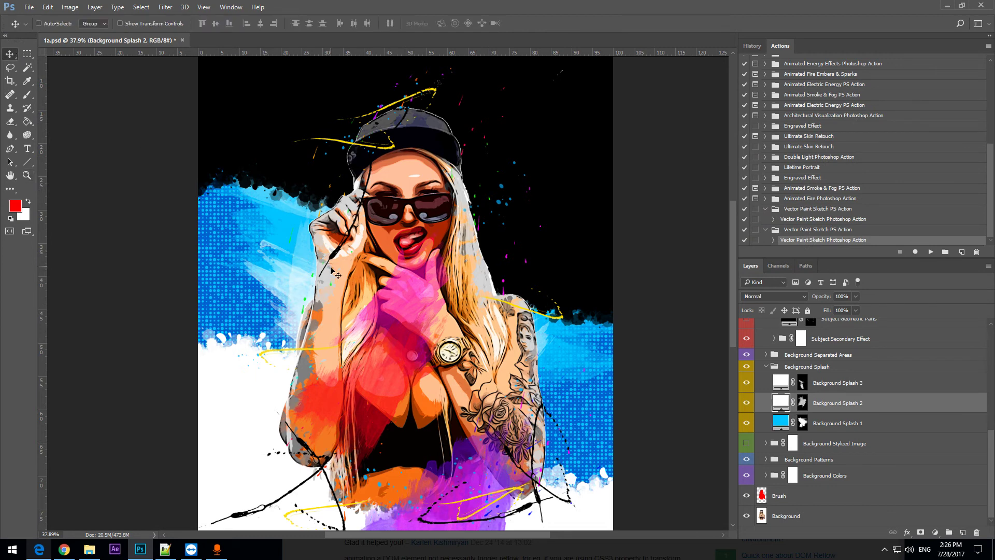
left_click_drag(265, 249, 309, 139)
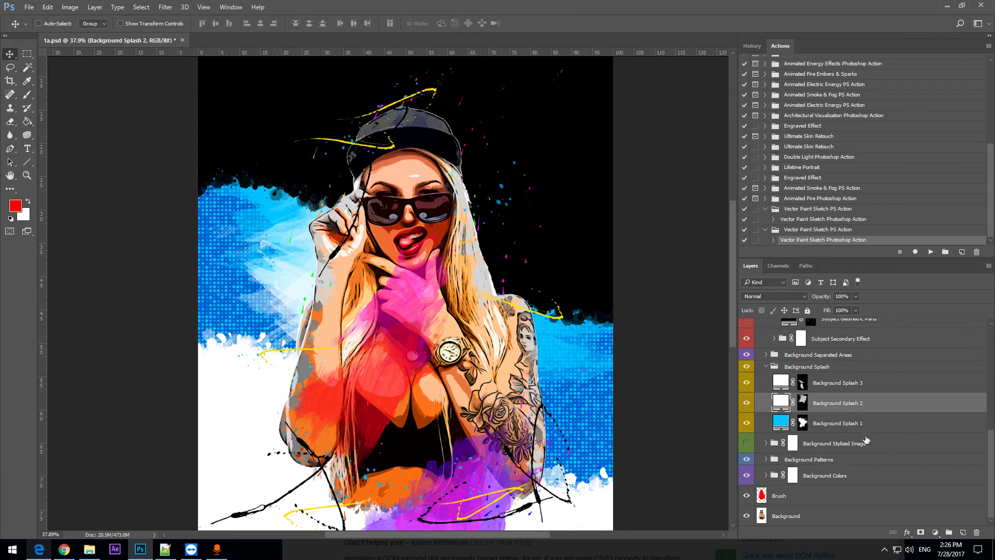
Hide the Background Separated Areas group and reposition the Background Splash 2 shape behind the subject
scroll(842, 441, "up", 2)
left_click(747, 396)
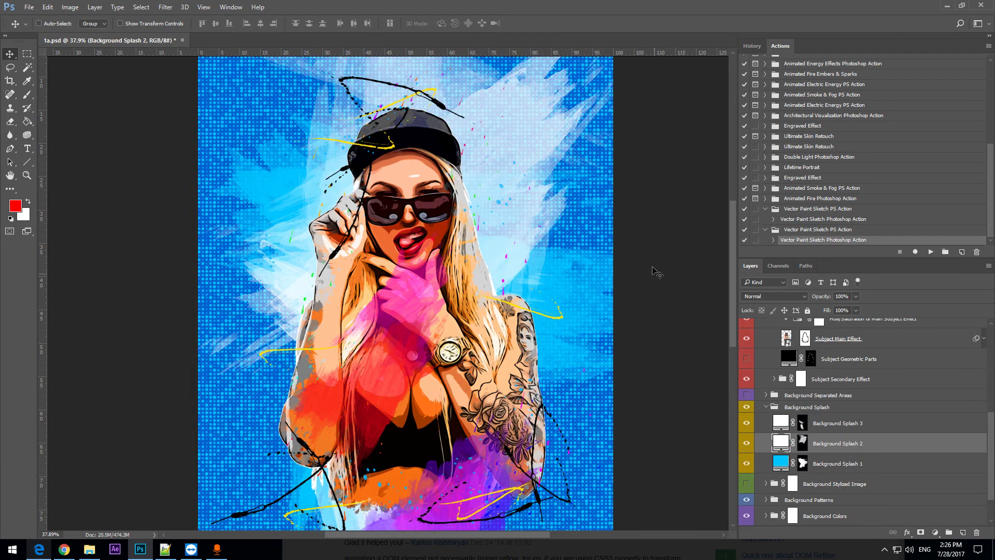
scroll(539, 295, "up", 3)
scroll(537, 312, "down", 1)
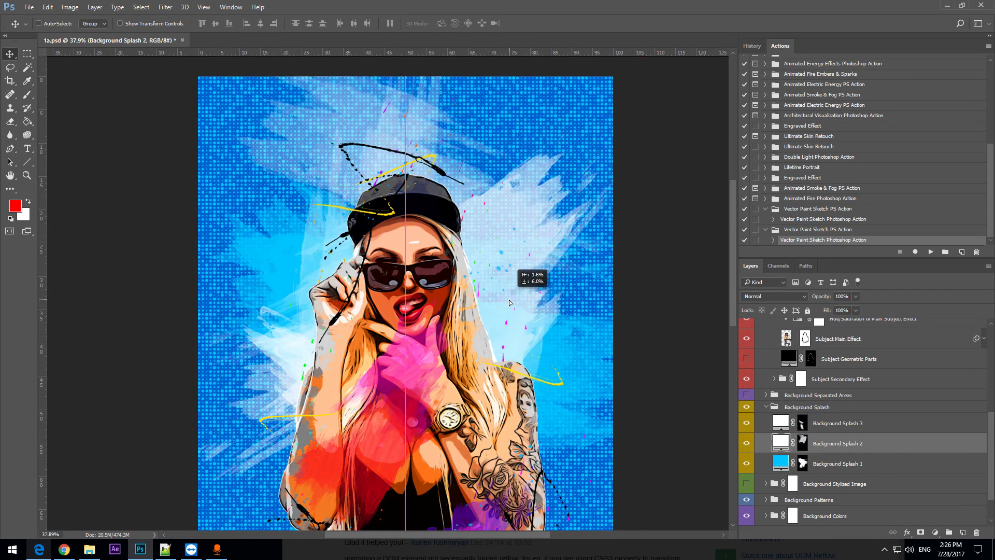
Set the Background Splash 1 layer's fill color to white
double_click(781, 462)
type("ffffff")
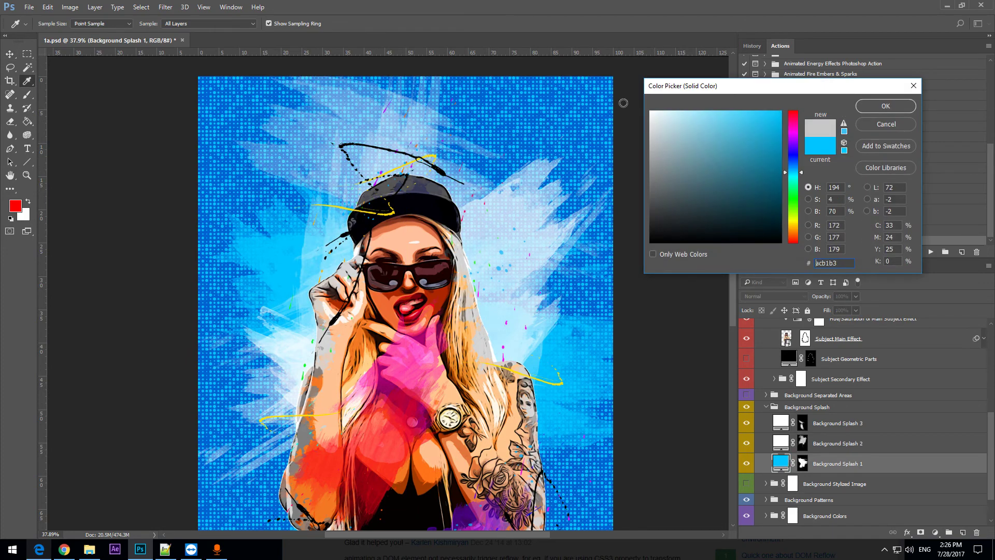
left_click(883, 107)
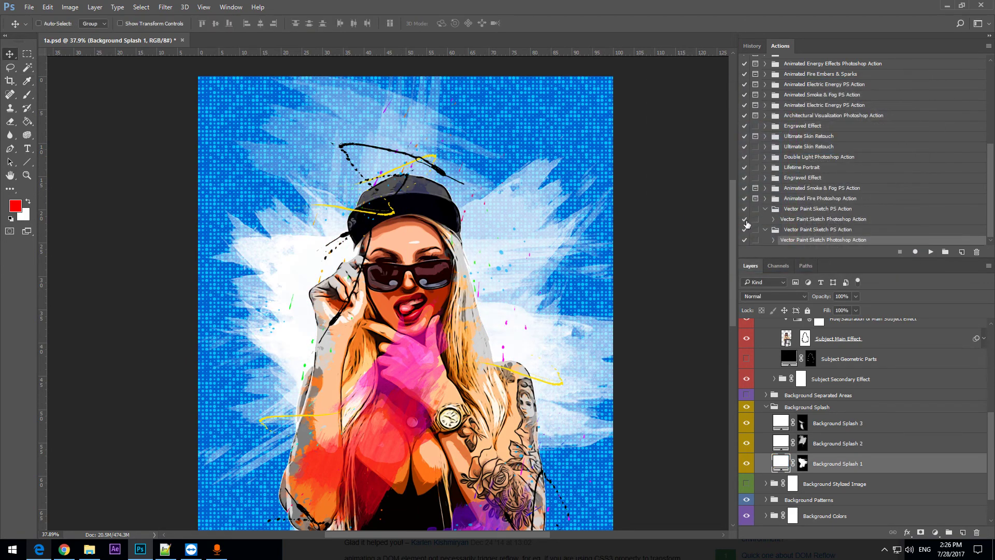
Review the white splashes around the subject and make the Background Separated Areas group visible again
left_click_drag(732, 228, 726, 254)
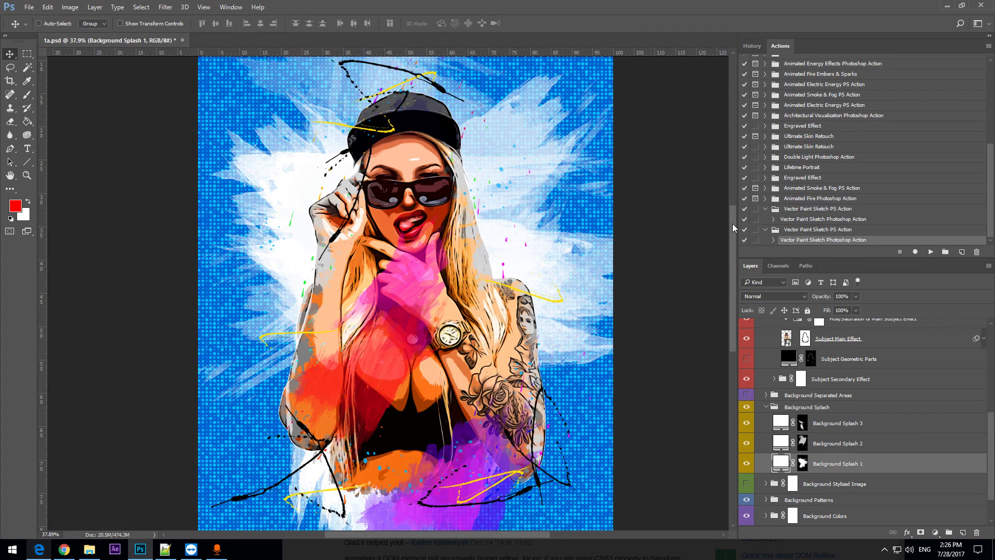
left_click_drag(732, 223, 729, 207)
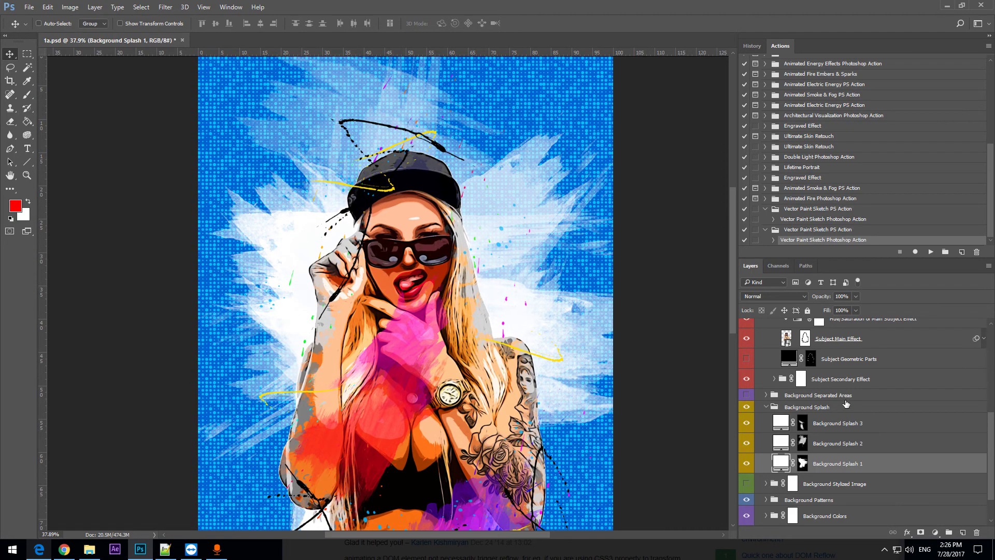
left_click(746, 395)
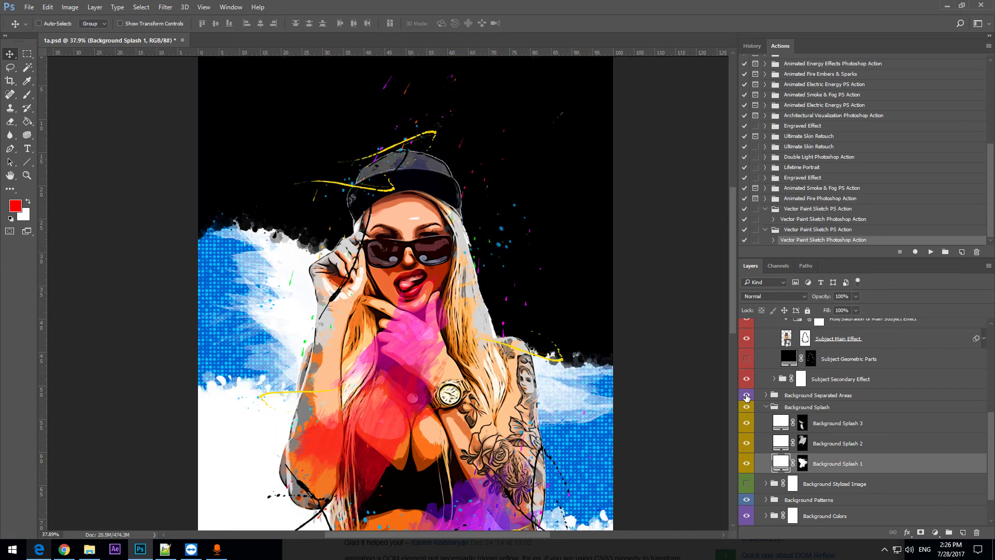
scroll(621, 323, "down", 3)
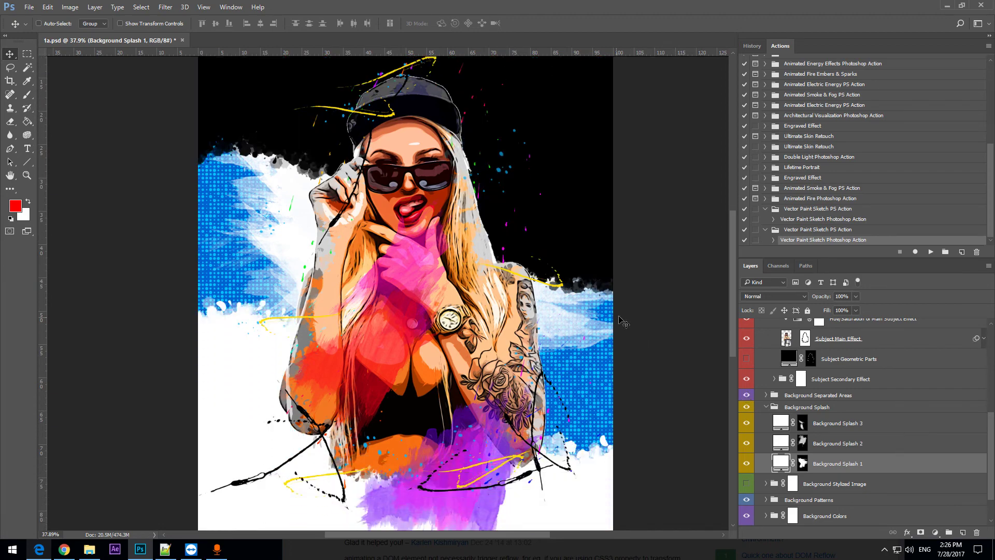
Make the Background Stylized Image group visible, expand it, and select its Stylized Image with Background layer
left_click(747, 484)
left_click(766, 483)
scroll(777, 474, "down", 2)
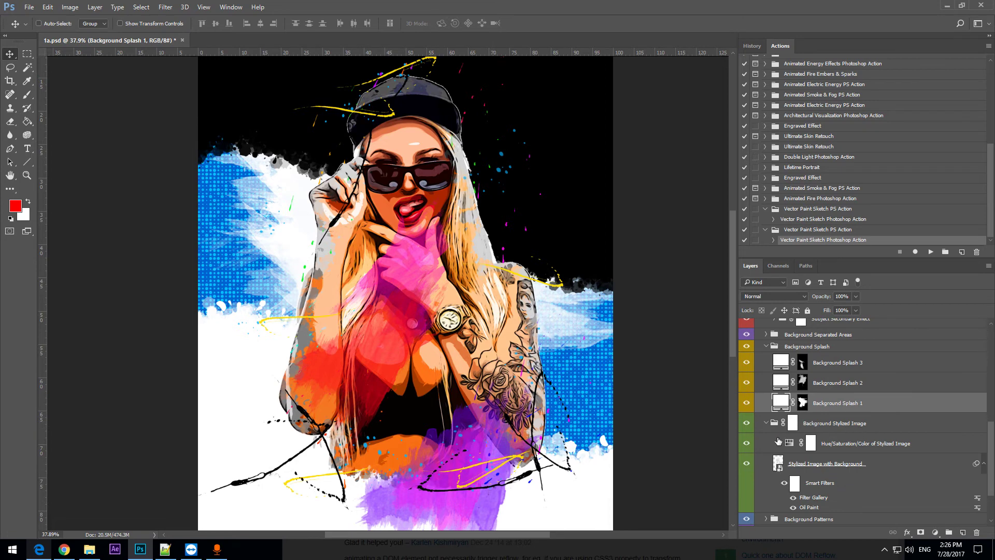
scroll(805, 464, "down", 2)
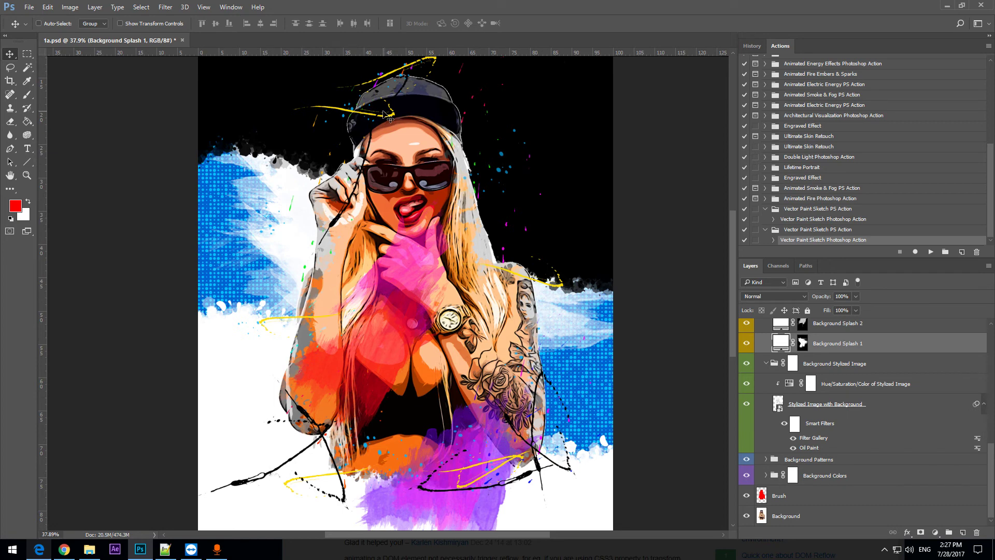
scroll(486, 233, "down", 2)
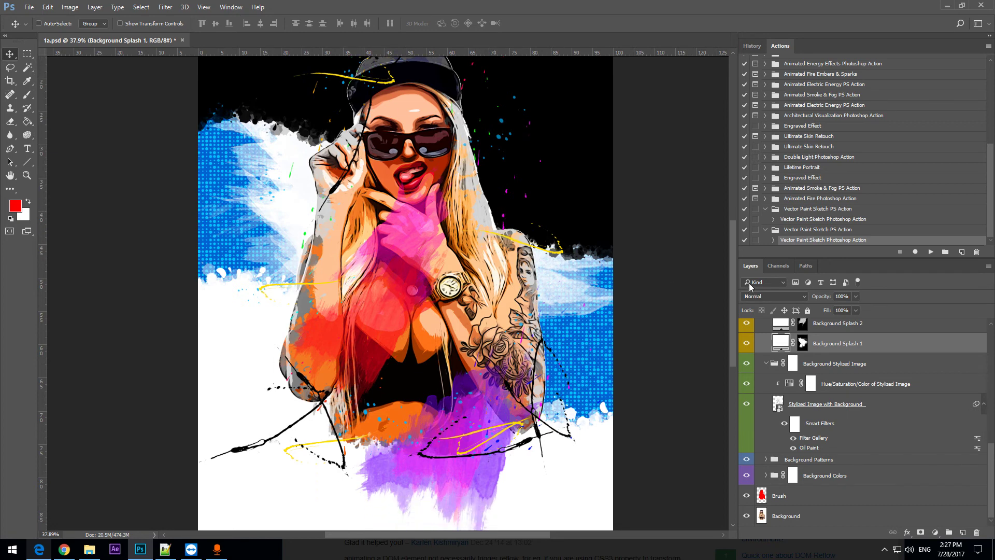
left_click_drag(735, 282, 733, 271)
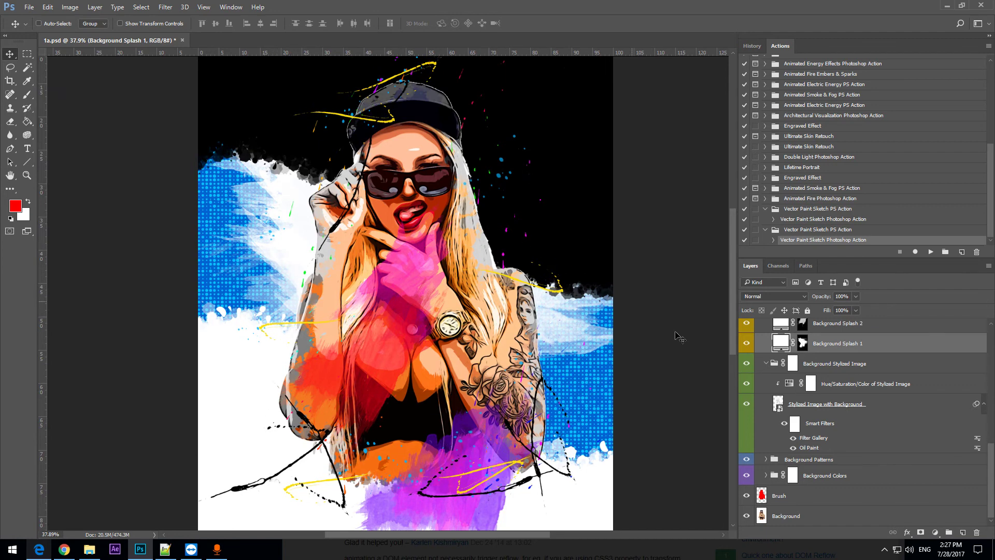
left_click(782, 403)
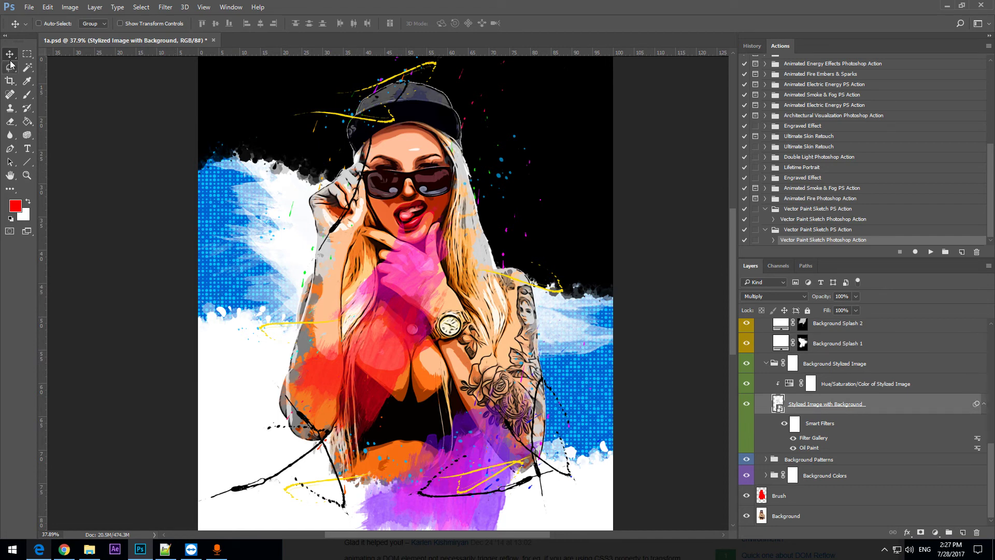
Expand the Subject Secondary Effect group and enable the disabled mask on the Subject Secondary Effect layer
scroll(907, 445, "up", 6)
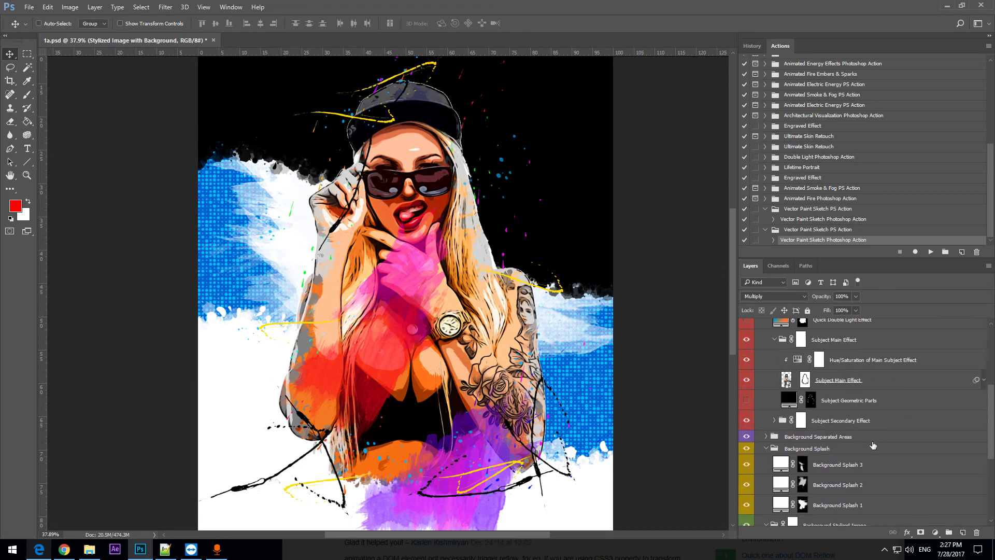
scroll(867, 444, "up", 5)
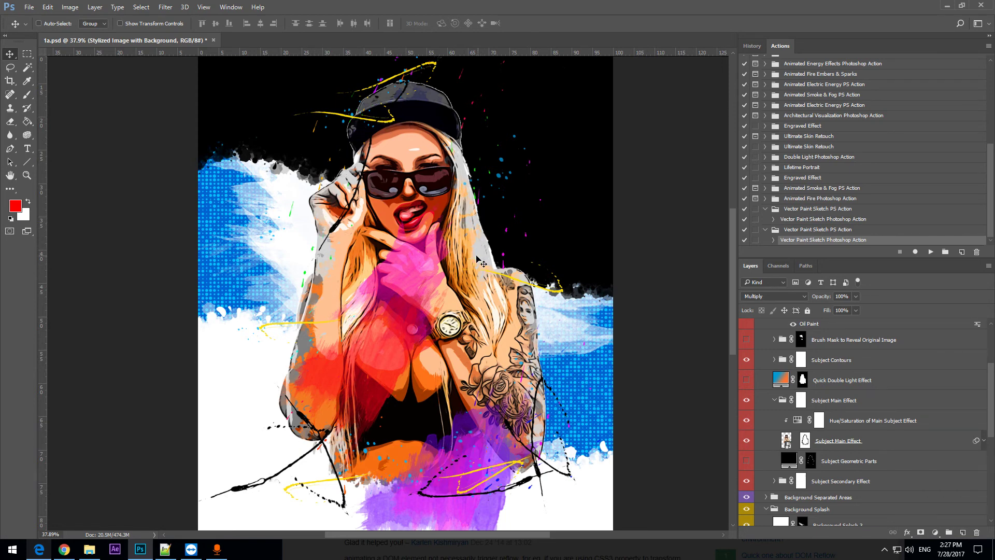
scroll(832, 393, "down", 2)
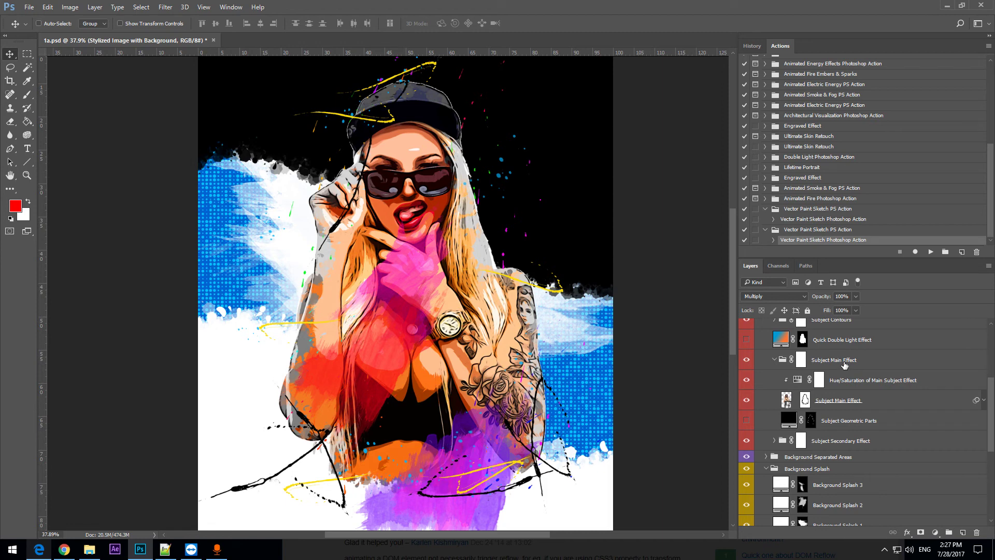
scroll(843, 366, "up", 2)
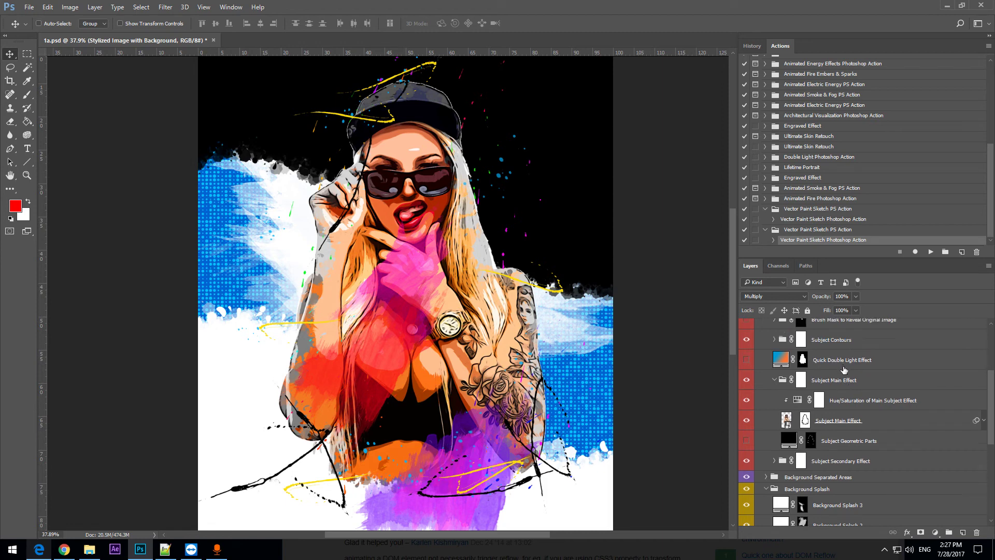
scroll(844, 405, "down", 1)
left_click(749, 381)
scroll(779, 448, "down", 2)
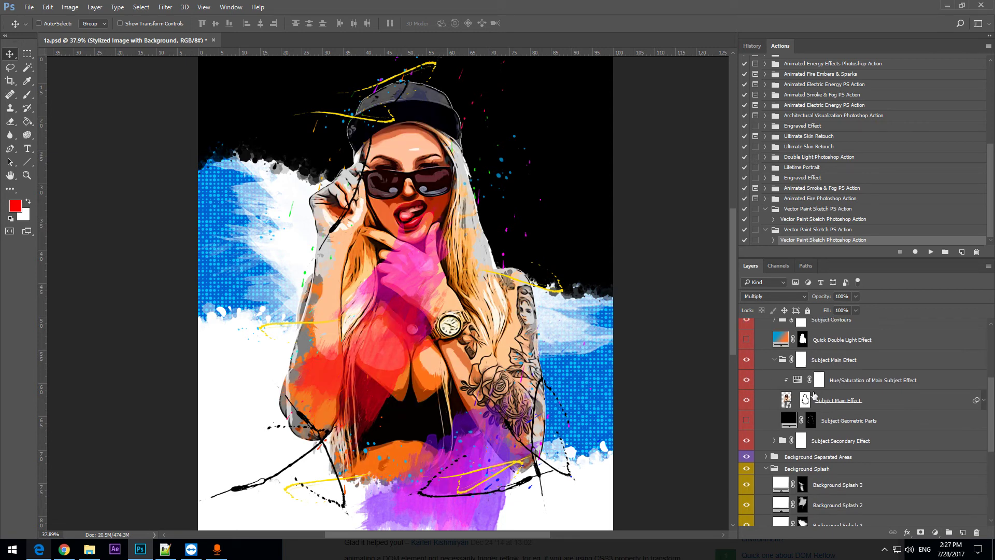
left_click(775, 421)
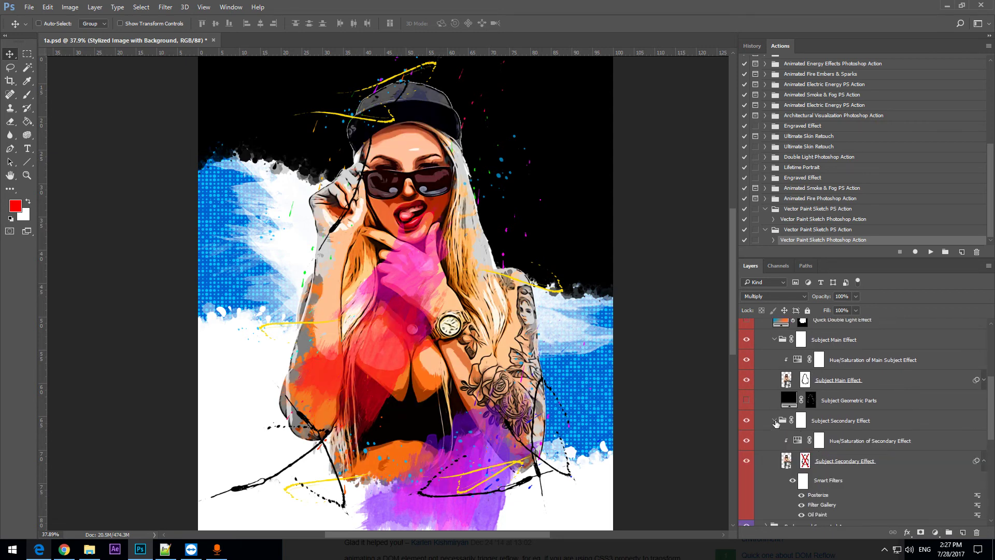
scroll(776, 423, "down", 3)
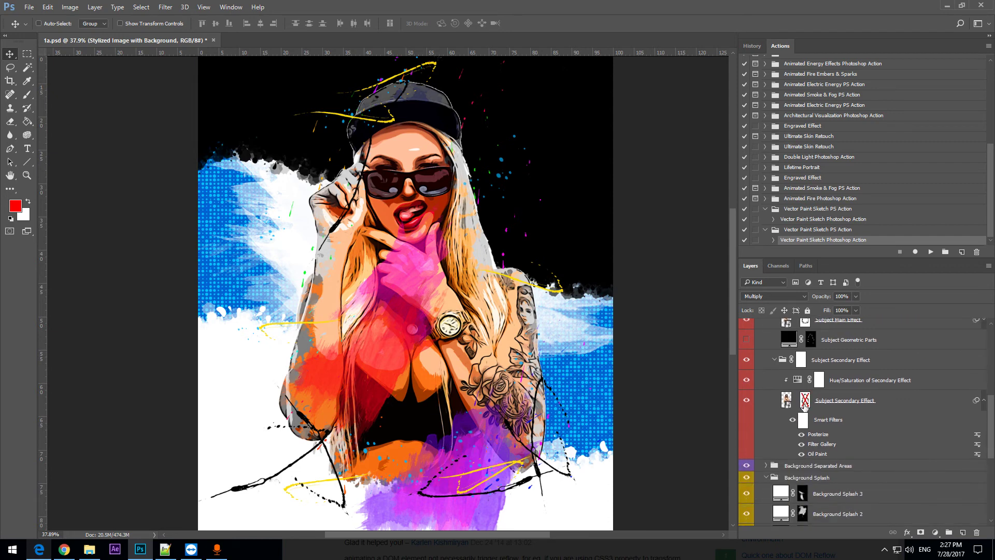
left_click(805, 400, "shift")
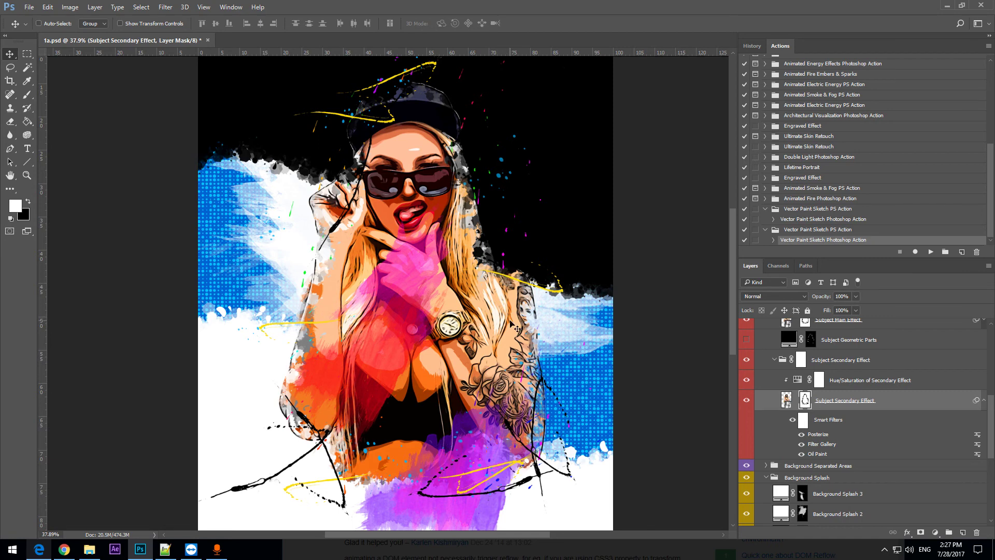
Compare the artwork with and without the Subject Contours group and leave that group hidden
scroll(874, 374, "down", 6)
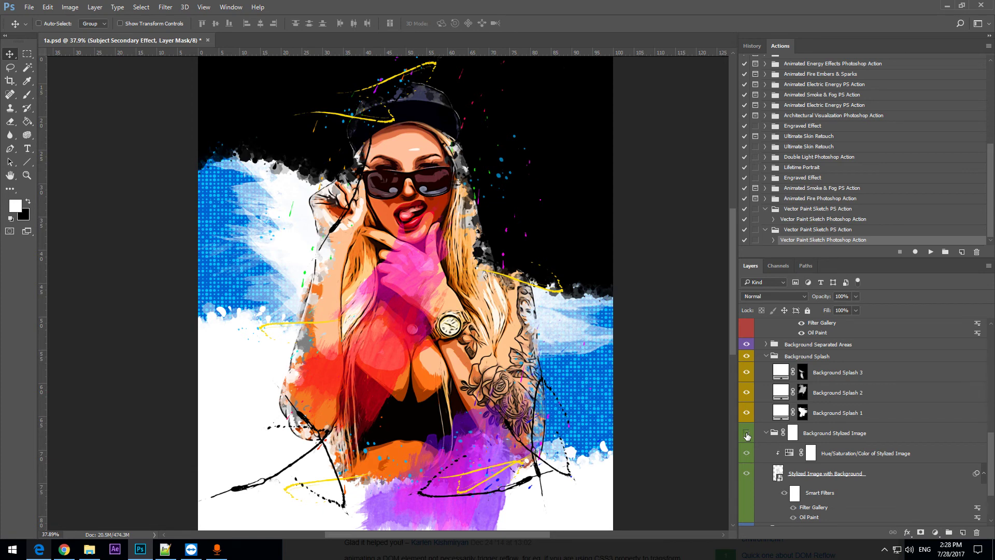
scroll(771, 410, "up", 8)
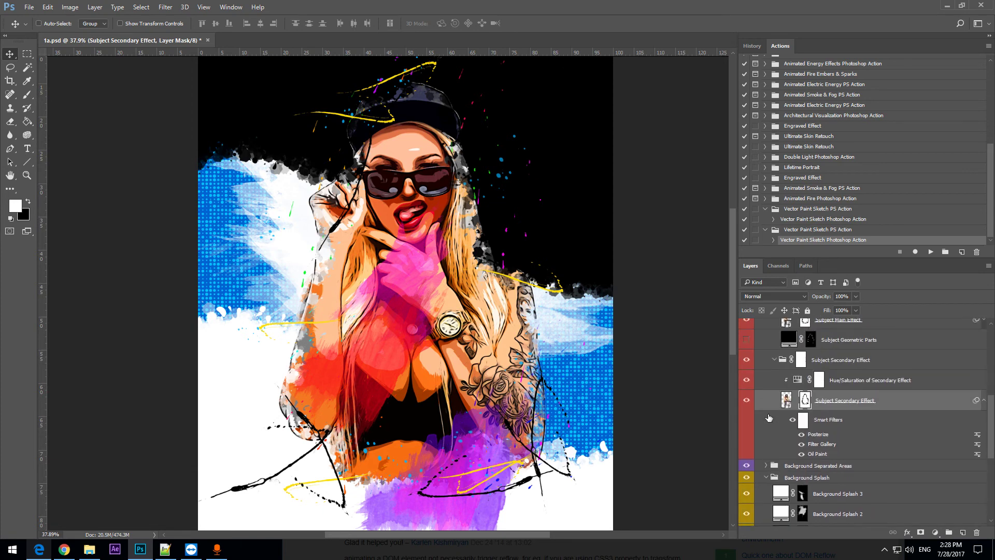
scroll(767, 421, "up", 2)
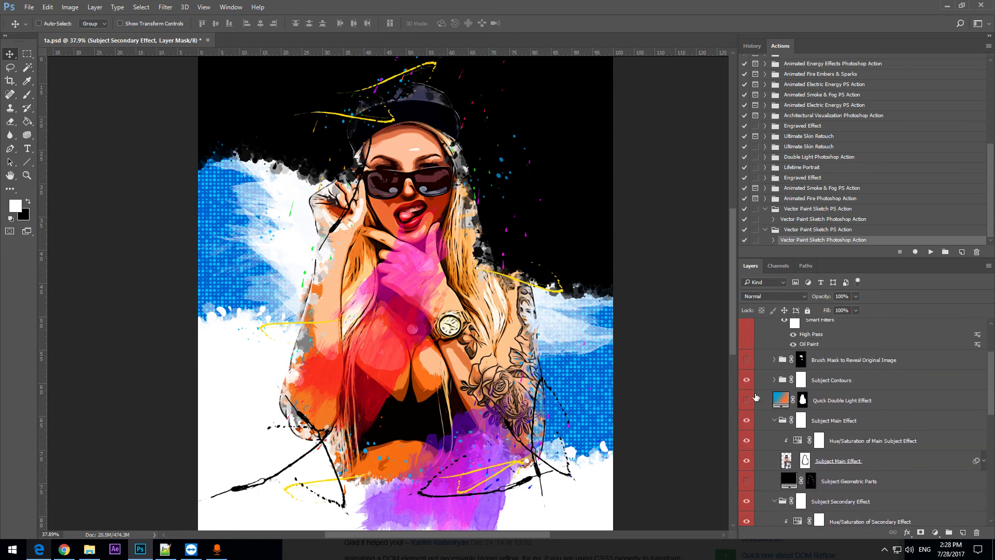
scroll(746, 386, "down", 4)
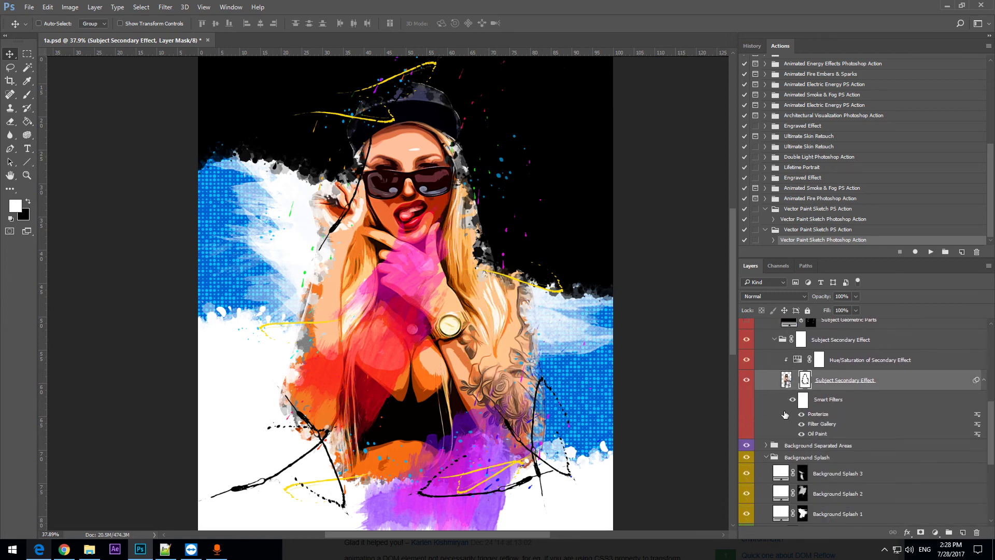
left_click(747, 381)
left_click(746, 381)
left_click(747, 382)
left_click(746, 382)
Try to move the Stylized Image with Background layer across the canvas, and undo the move
scroll(749, 442, "down", 5)
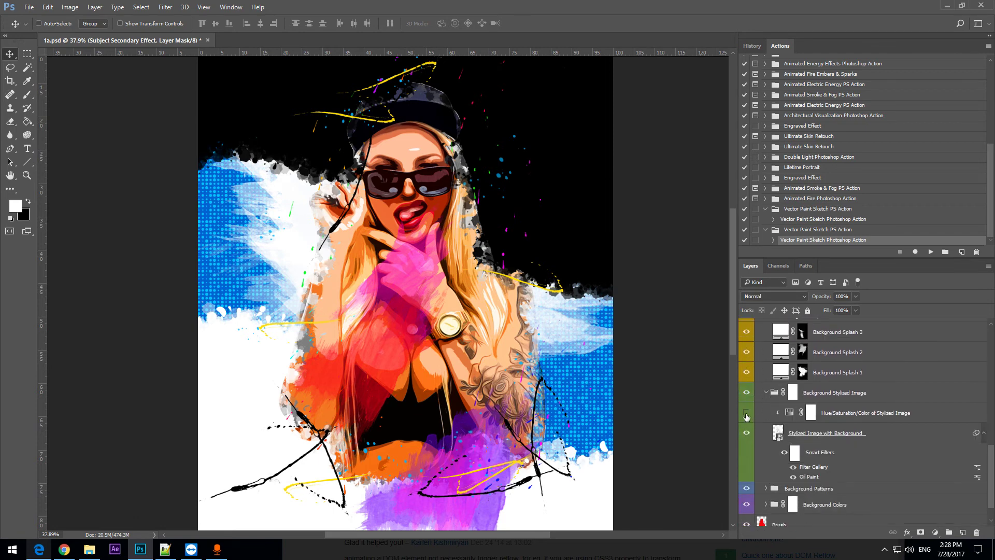
left_click(864, 432)
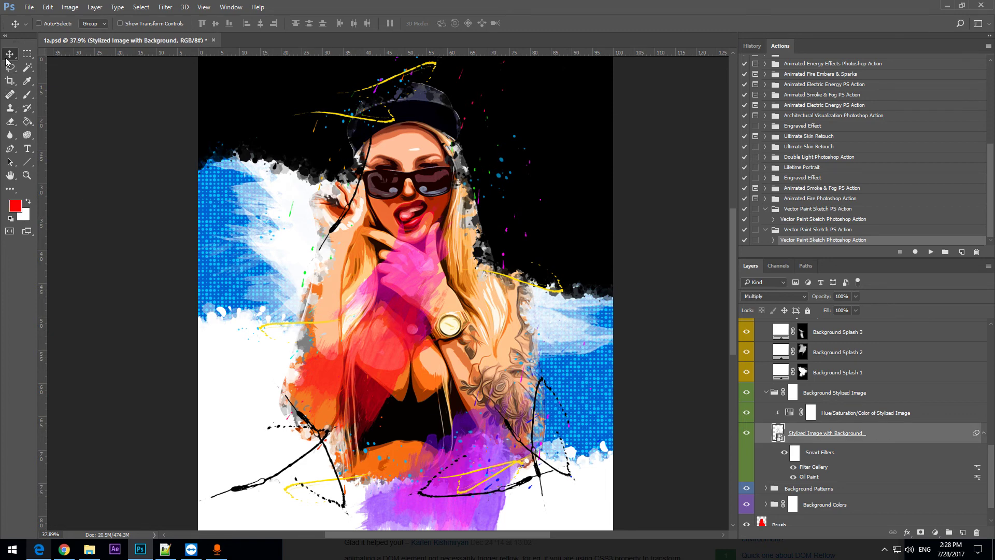
left_click_drag(263, 229, 369, 218)
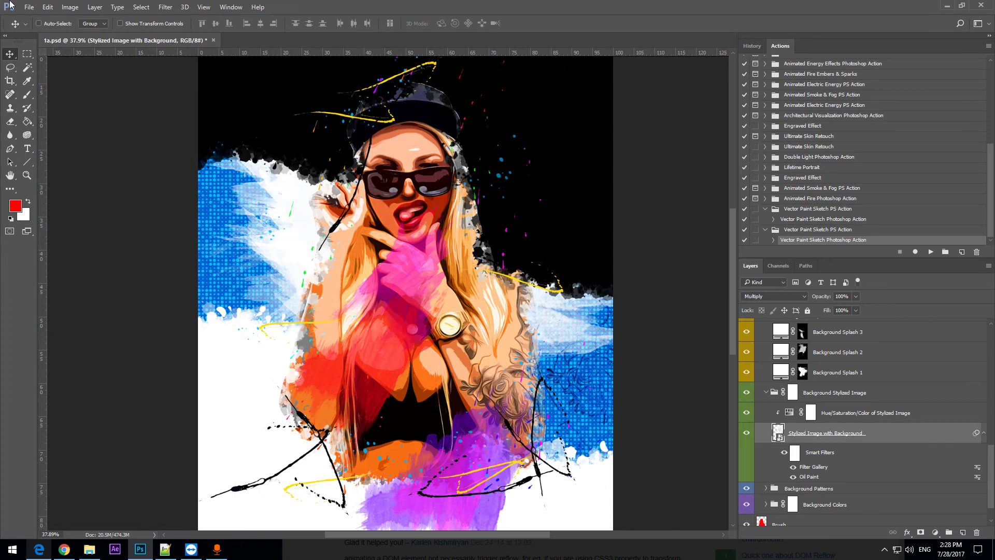
left_click(50, 11)
left_click(61, 19)
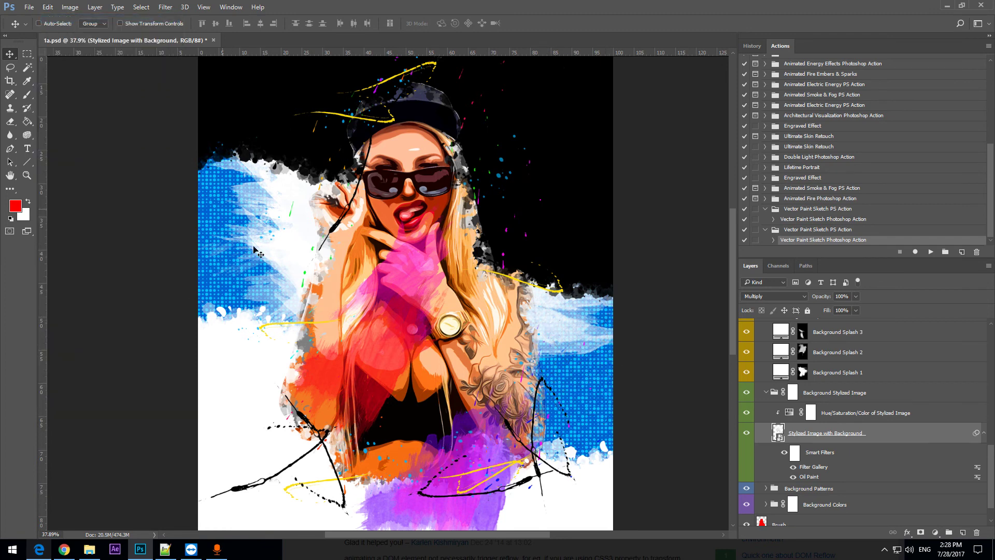
Collapse the Background Stylized Image group and make the Subject Contours group visible again
left_click(766, 394)
left_click(767, 395)
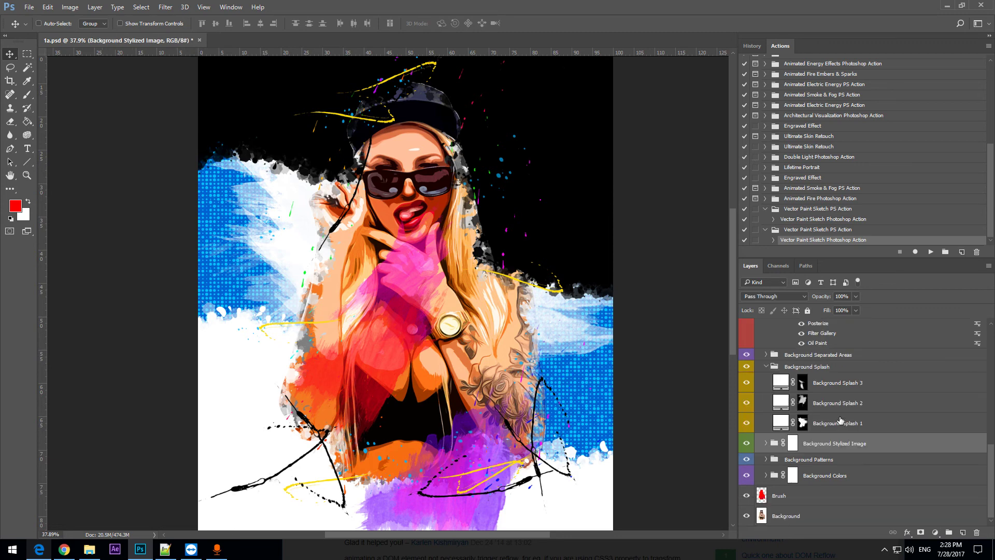
scroll(840, 421, "up", 6)
scroll(745, 386, "up", 1)
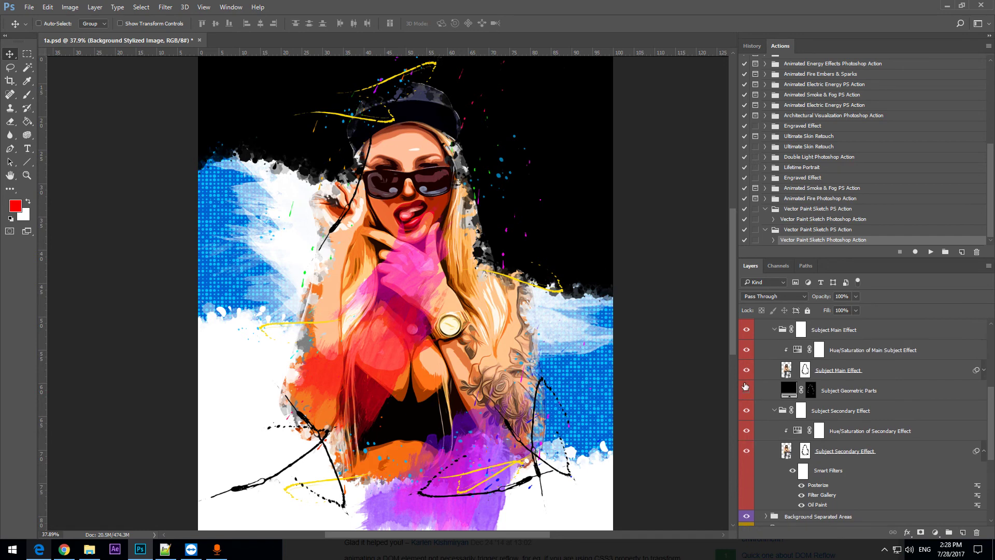
scroll(745, 386, "up", 2)
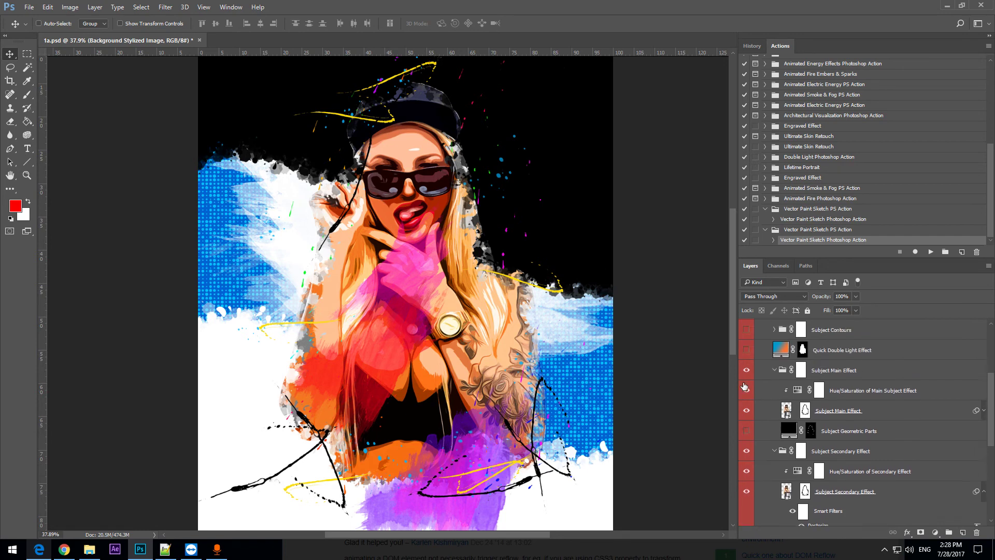
left_click(746, 329)
Expand the Background Patterns group and make the Background Pattern 12 layer visible
scroll(815, 429, "down", 9)
scroll(815, 430, "down", 1)
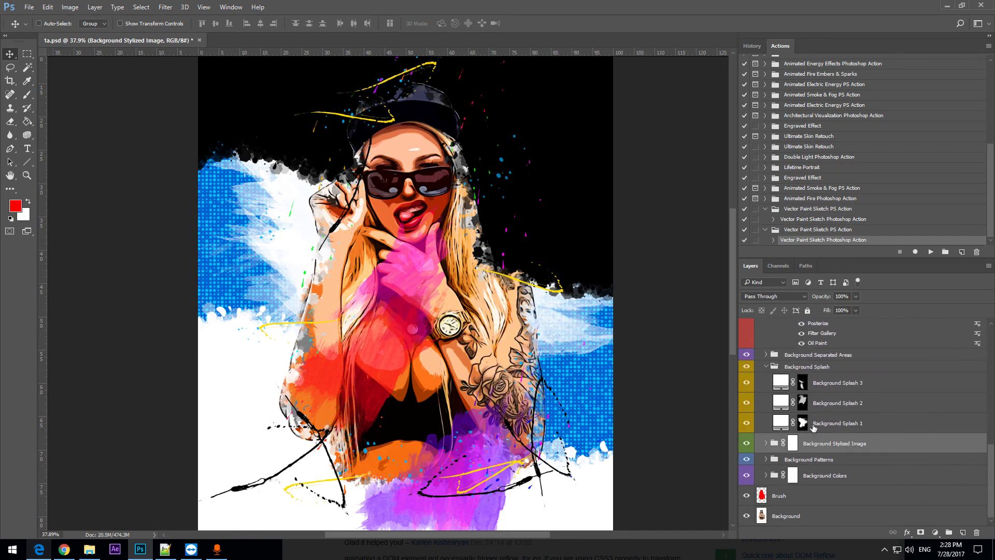
left_click(765, 460)
scroll(762, 404, "down", 4)
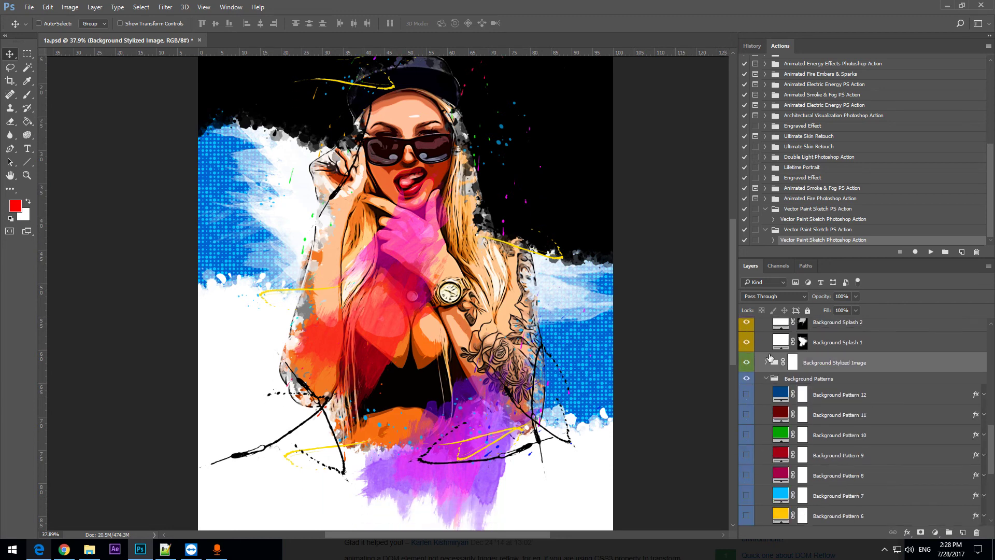
left_click(746, 394)
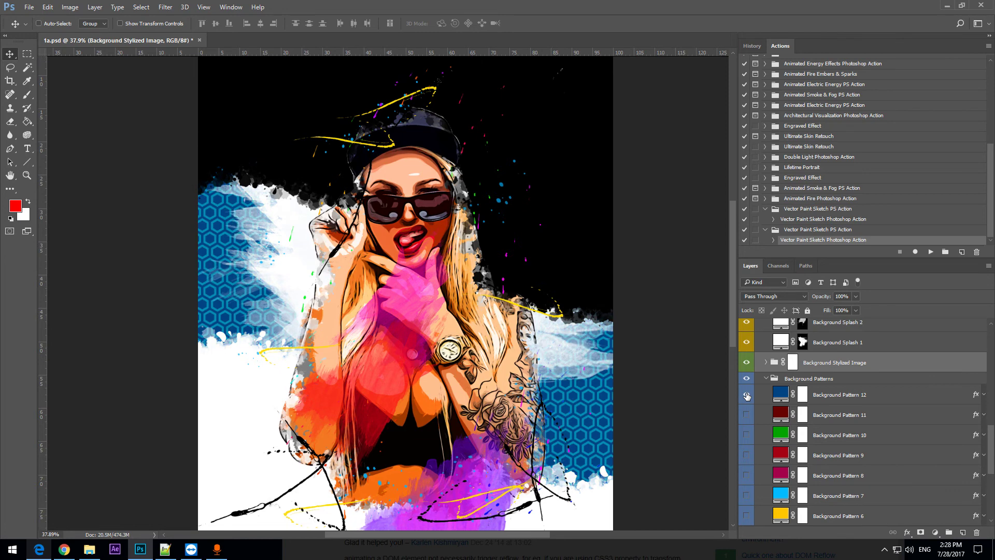
Try green, amber, red and magenta fills on Background Pattern 12, and set its fill colour to dark purple 7b0065
left_click(781, 394)
double_click(781, 394)
left_click(745, 158)
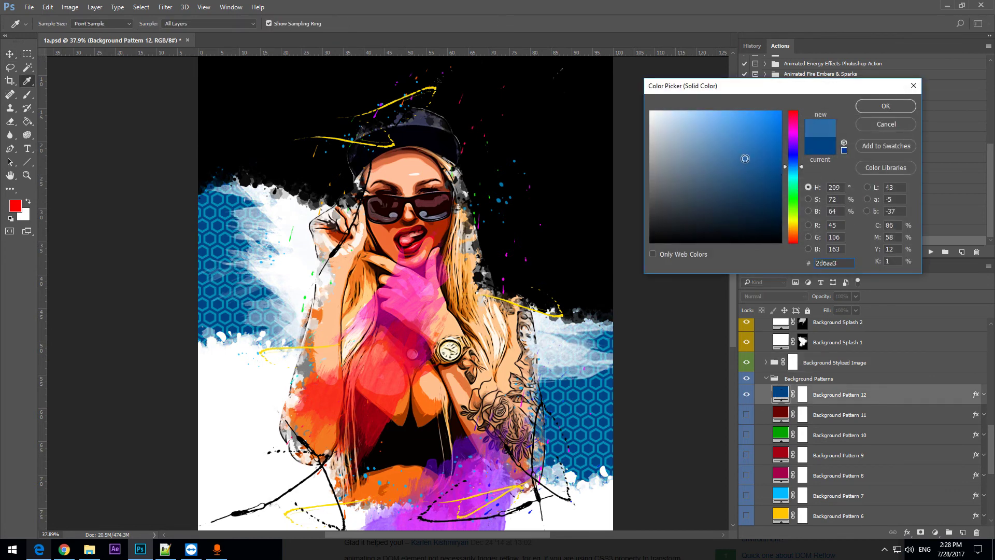
left_click(796, 184)
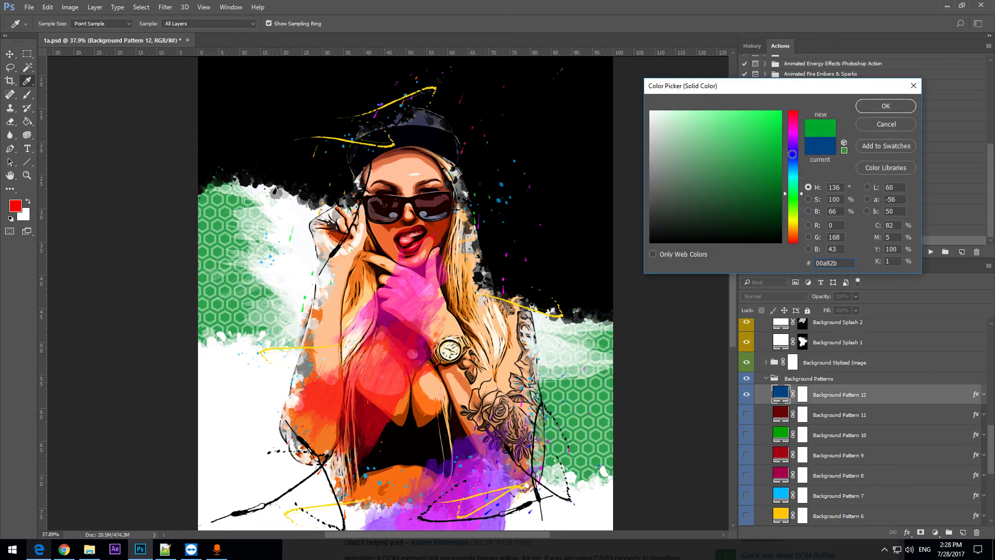
left_click(797, 227)
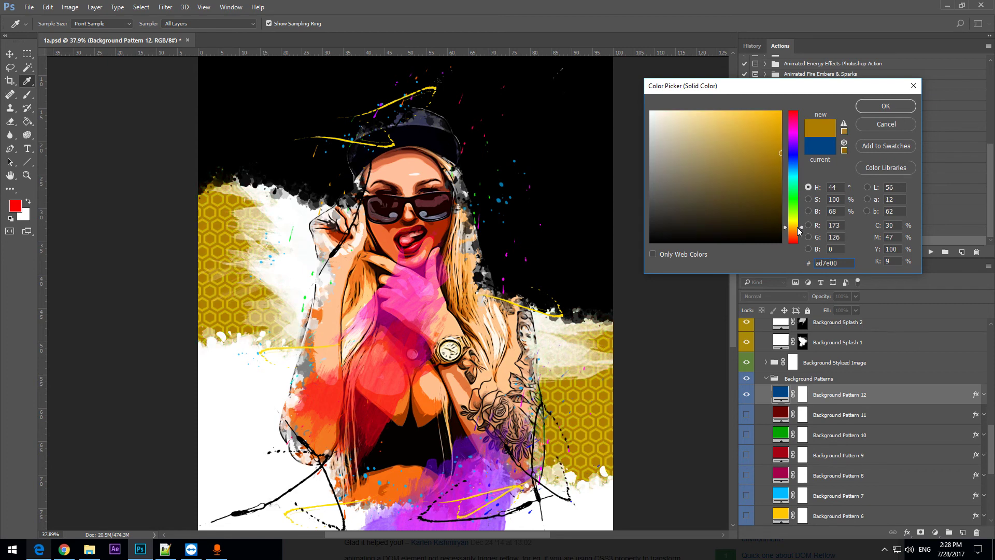
left_click(798, 237)
left_click(797, 240)
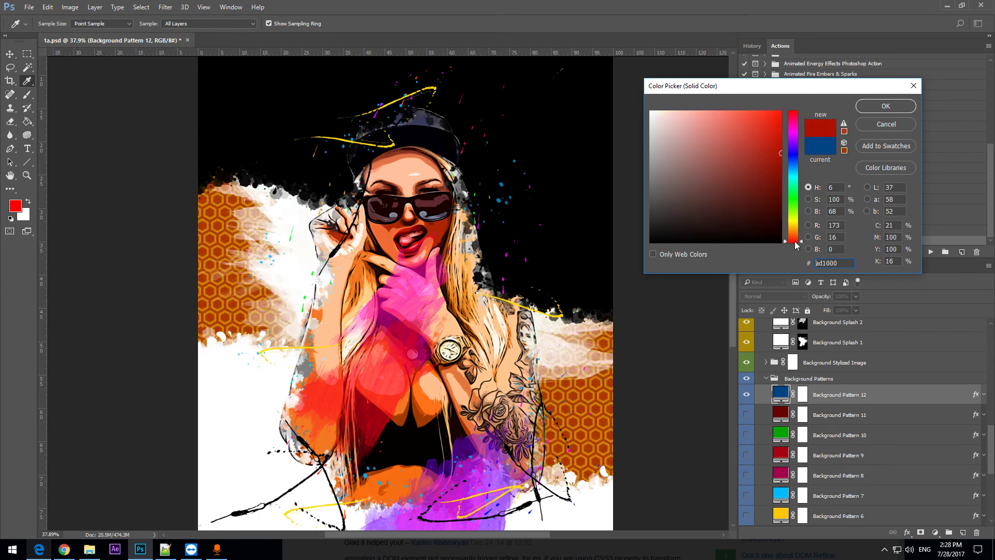
left_click(790, 129)
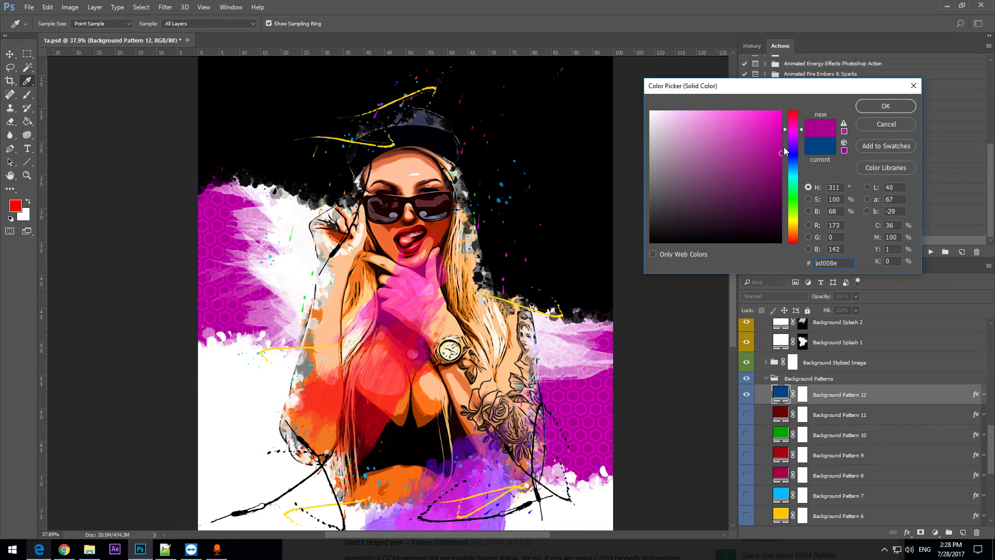
left_click(782, 180)
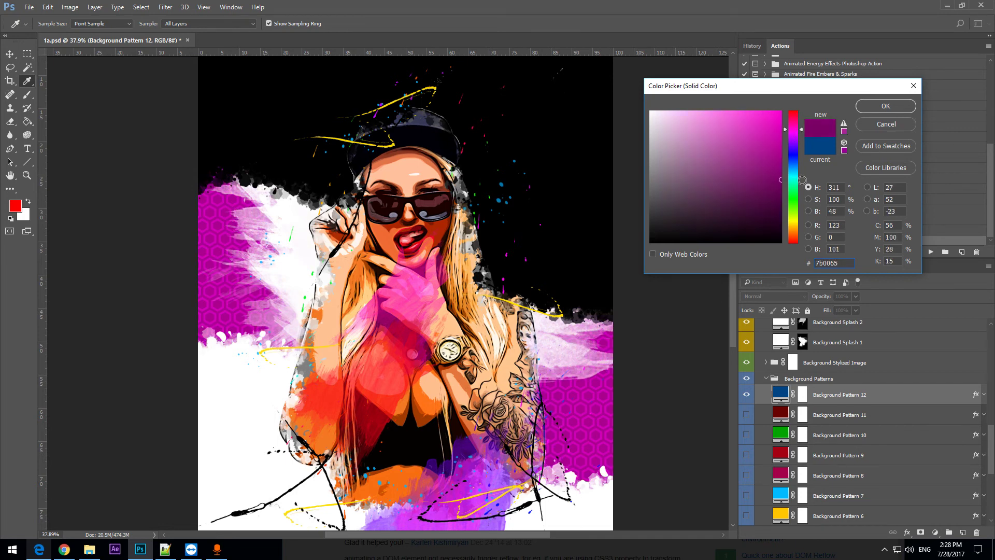
left_click(886, 107)
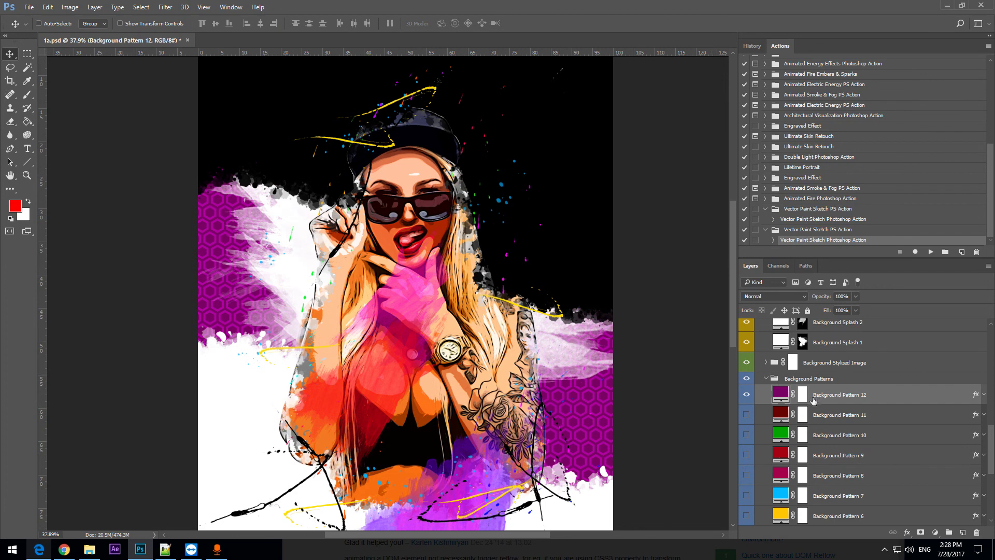
Hide the Background Separated Areas and Background Splash groups, and collapse the Background Splash group
scroll(813, 399, "up", 3)
left_click(746, 346)
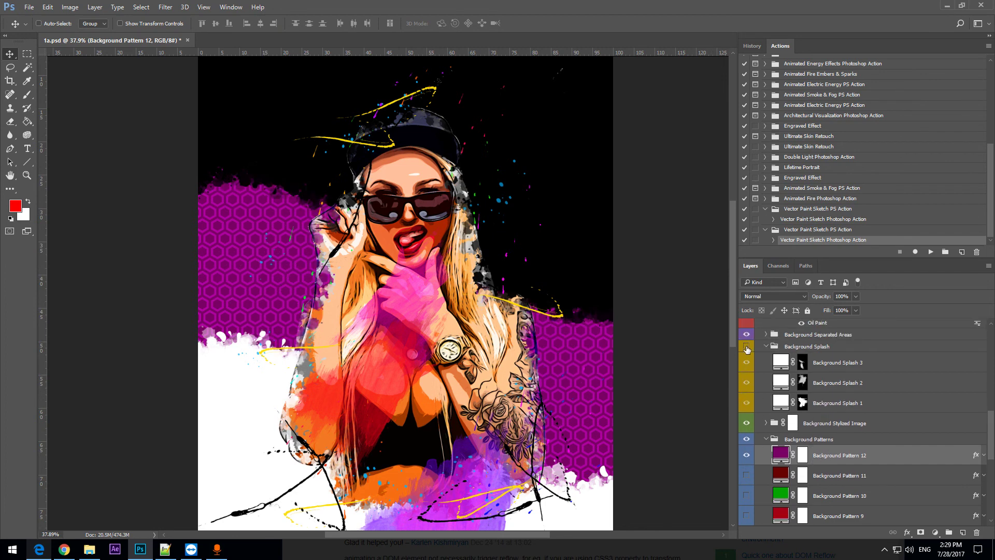
left_click(746, 347)
left_click(746, 334)
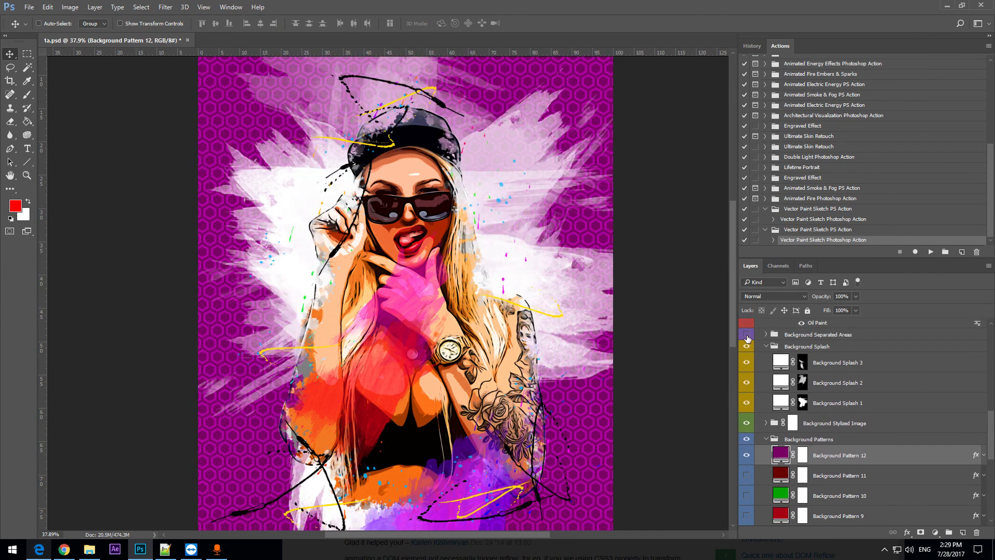
scroll(771, 363, "up", 6)
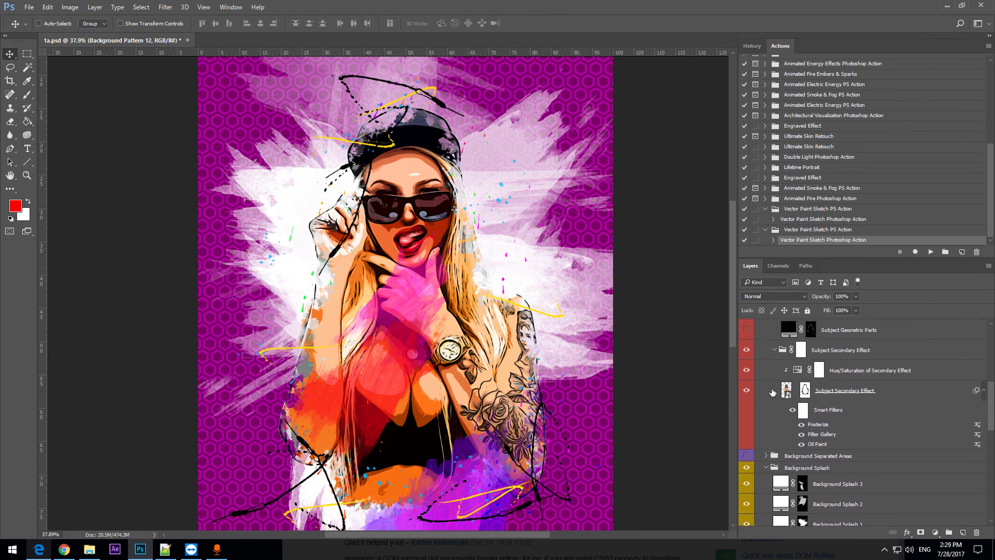
left_click(746, 468)
left_click(766, 467)
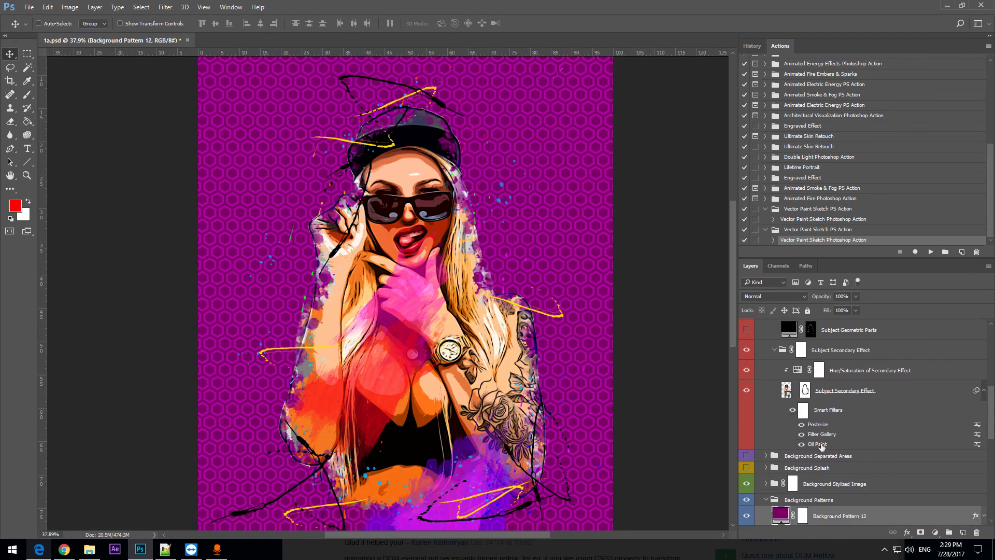
Hide Background Pattern 12 and preview Background Patterns 11, 10 and 9 one at a time
scroll(886, 423, "down", 3)
scroll(885, 422, "down", 3)
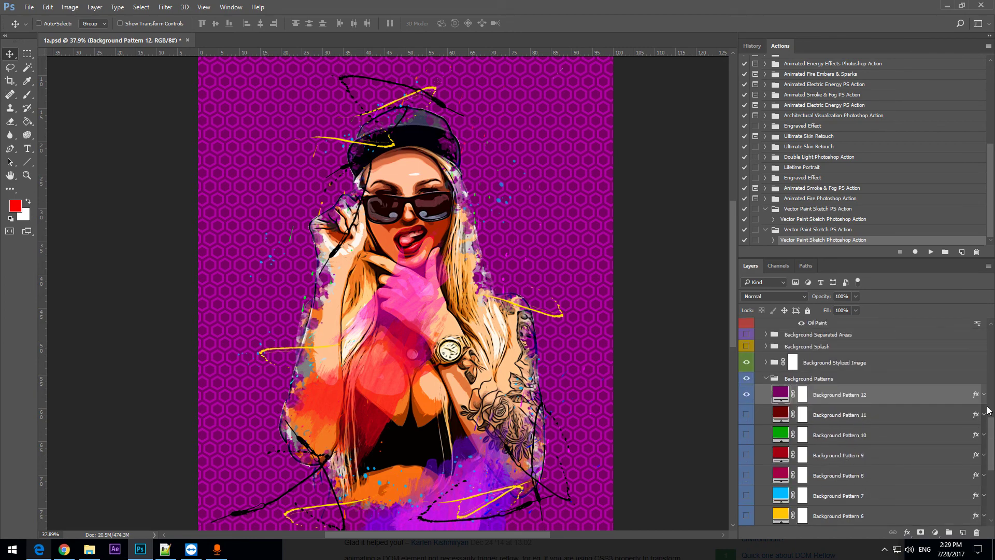
left_click(746, 395)
left_click(747, 415)
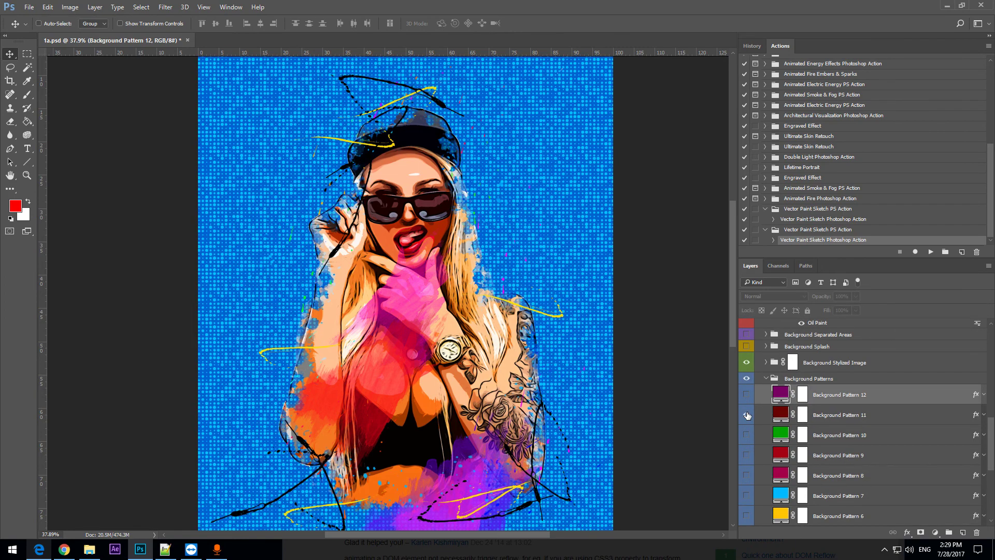
left_click(747, 415)
left_click(746, 435)
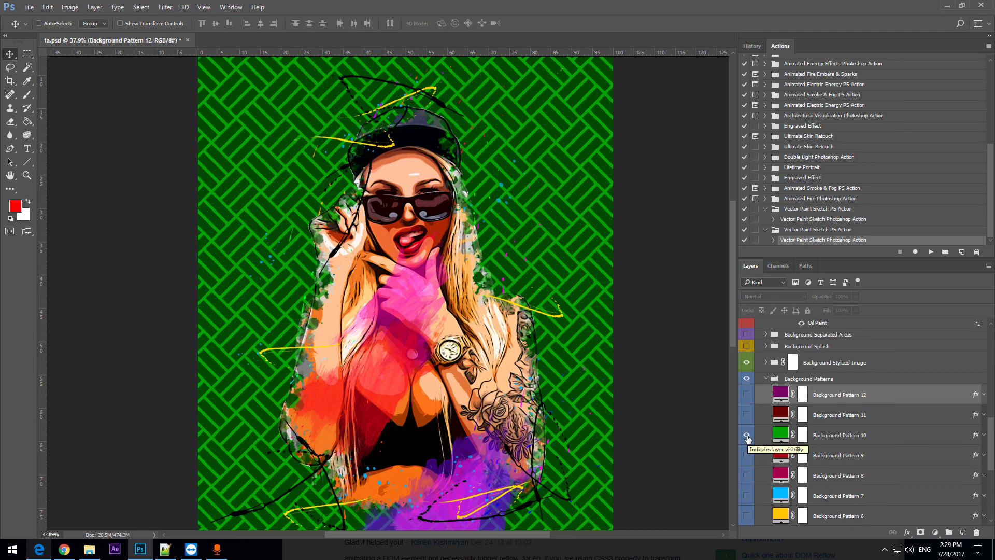
left_click(746, 435)
left_click(747, 455)
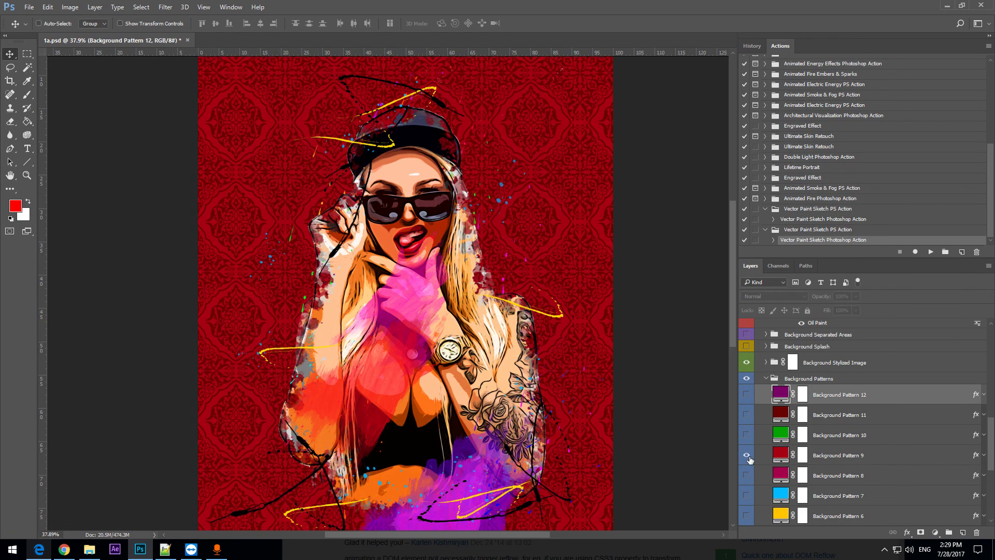
Hide Background Pattern 9 and preview Background Patterns 8, 7, 6 and 5 in turn
scroll(749, 459, "down", 3)
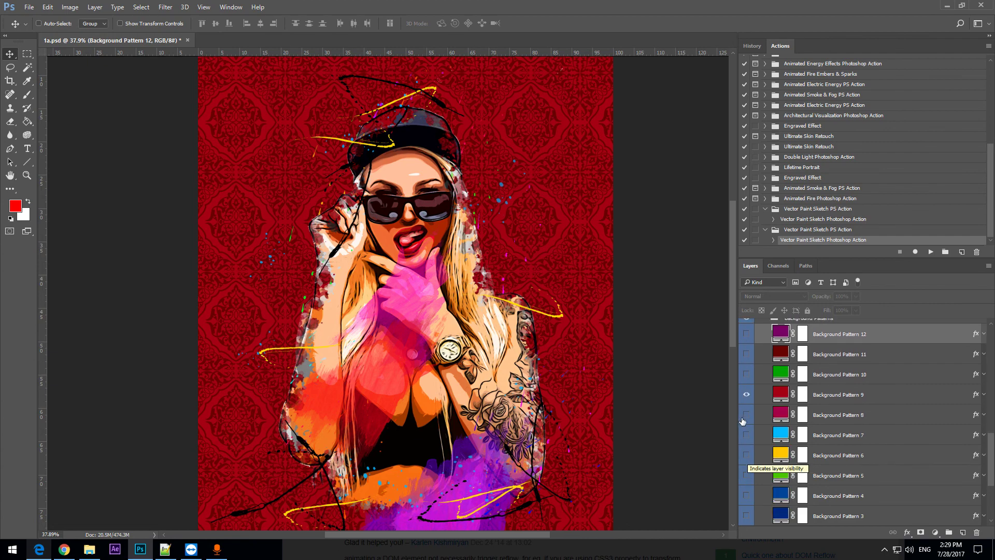
left_click(747, 395)
left_click(746, 415)
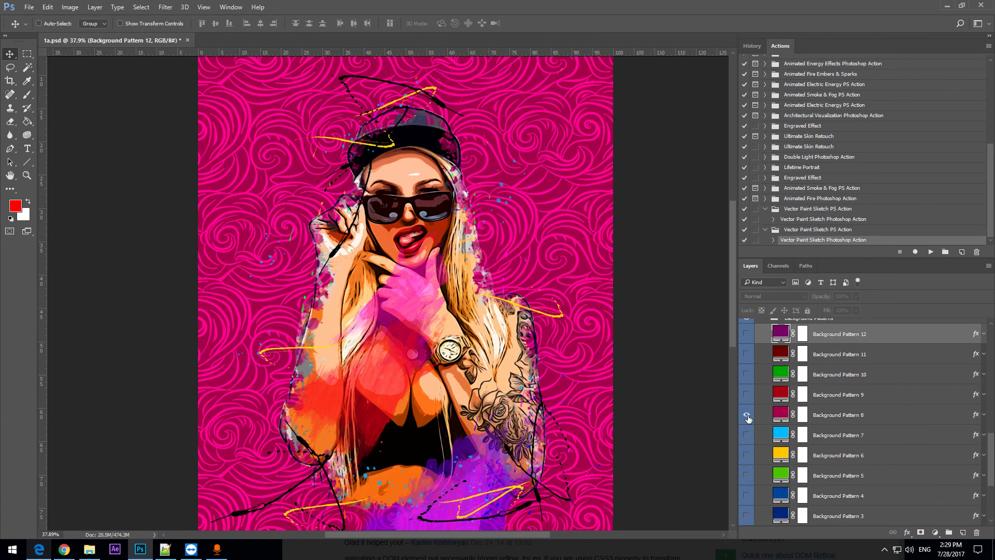
left_click(746, 415)
left_click(746, 435)
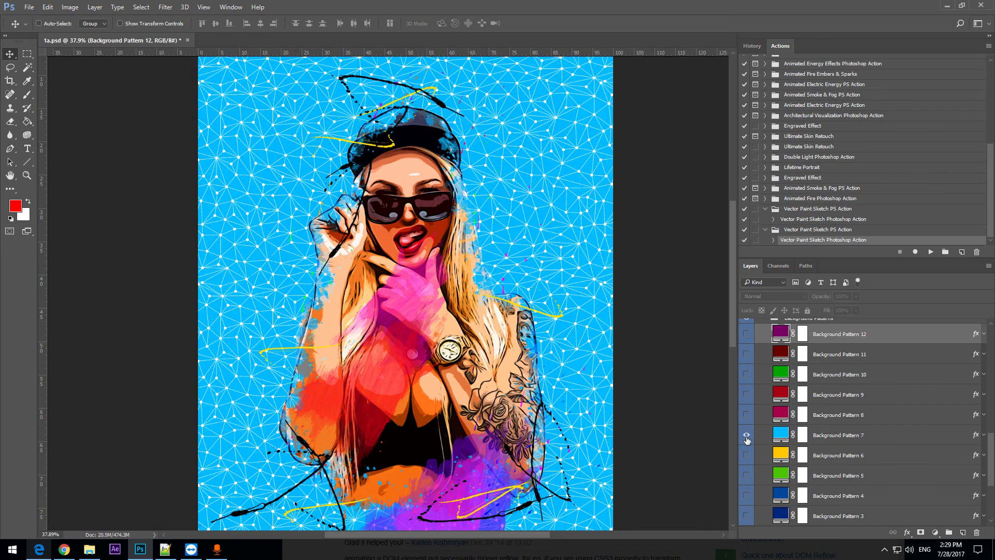
left_click(747, 436)
left_click(746, 456)
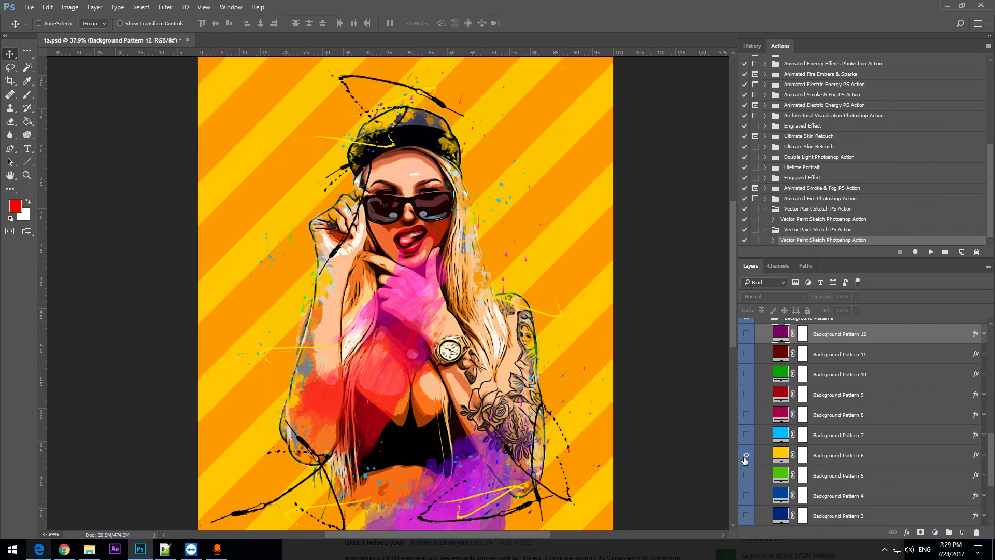
left_click(746, 455)
left_click(746, 475)
Compare Background Patterns 4, 3 and 2, hide them, and leave Background Pattern 1 visible above Background Pattern 0
scroll(746, 450, "down", 2)
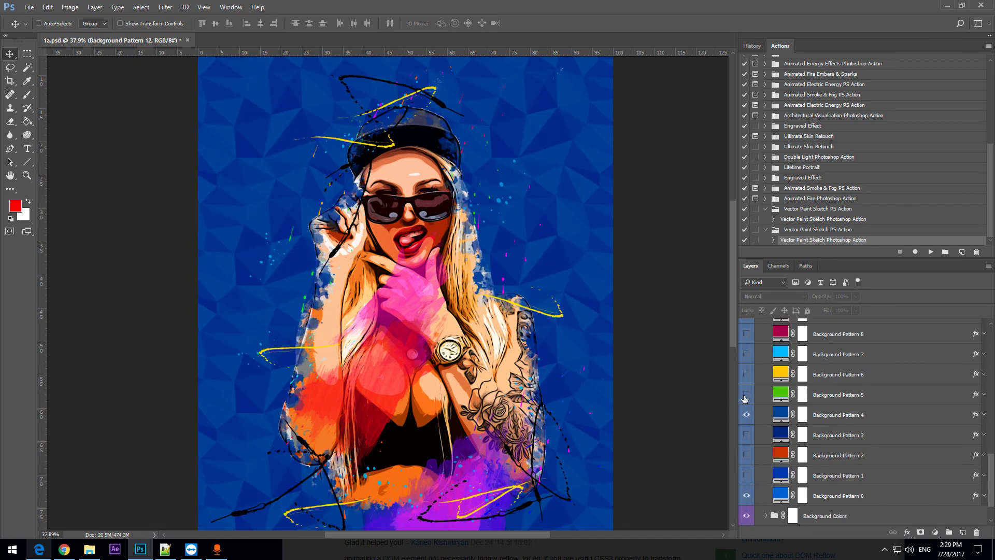
left_click(746, 435)
left_click(747, 415)
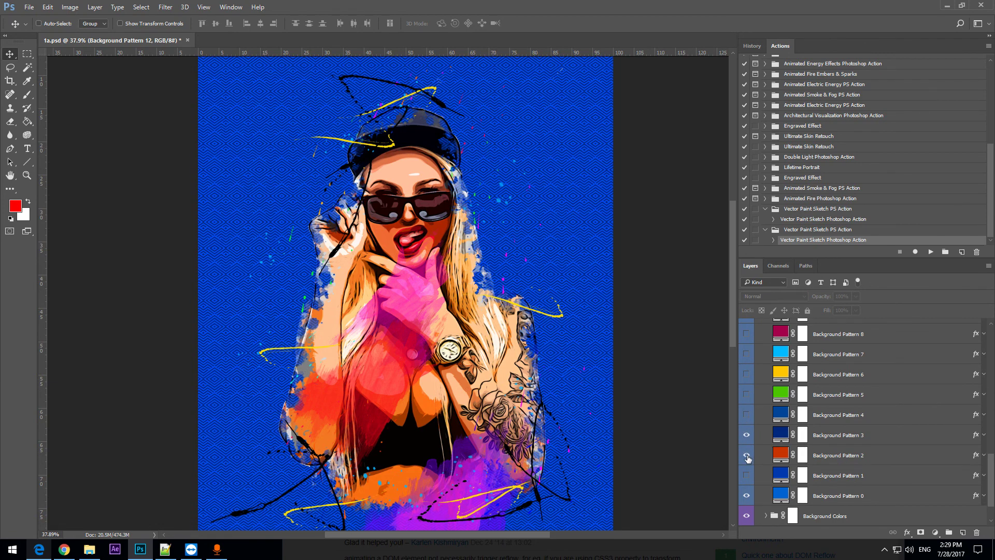
left_click(746, 435)
left_click(746, 475)
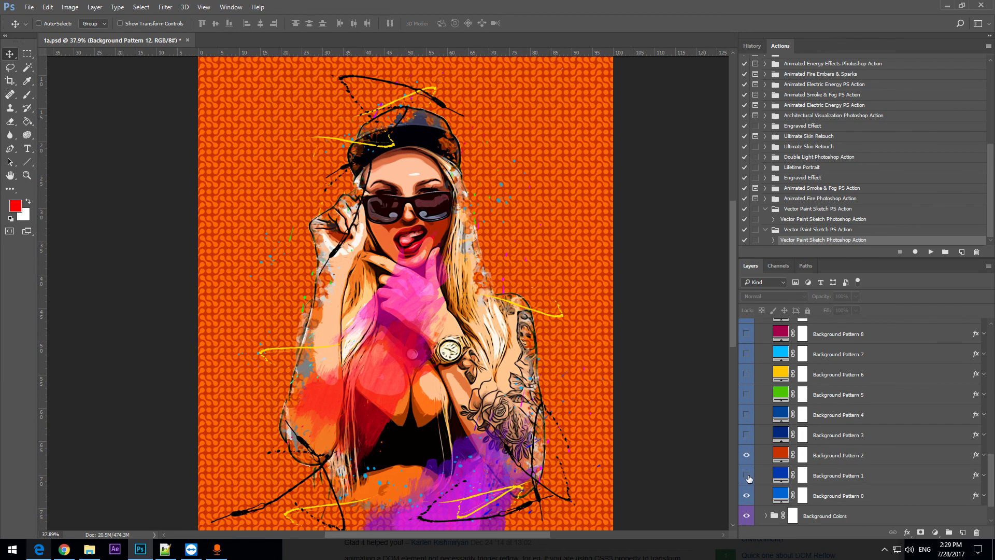
left_click(746, 455)
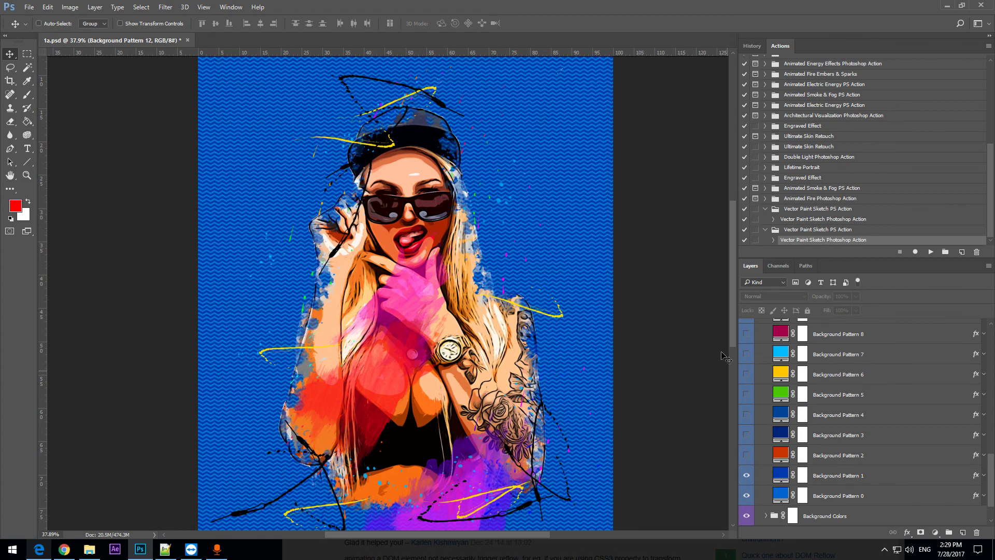
Recolor the Background Pattern 1 fill, trying green and ochre hues before settling on dark red 700d00
left_click_drag(731, 304, 730, 285)
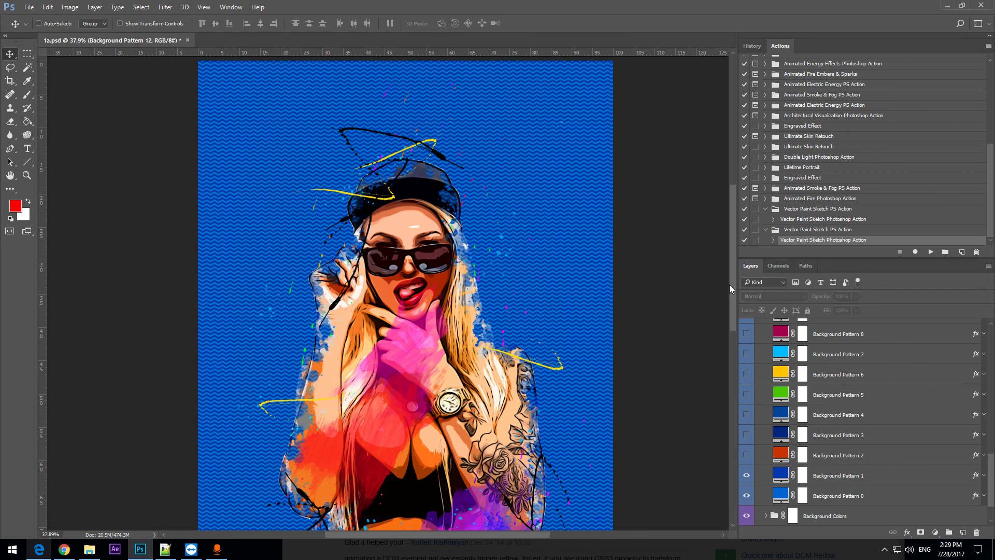
double_click(780, 474)
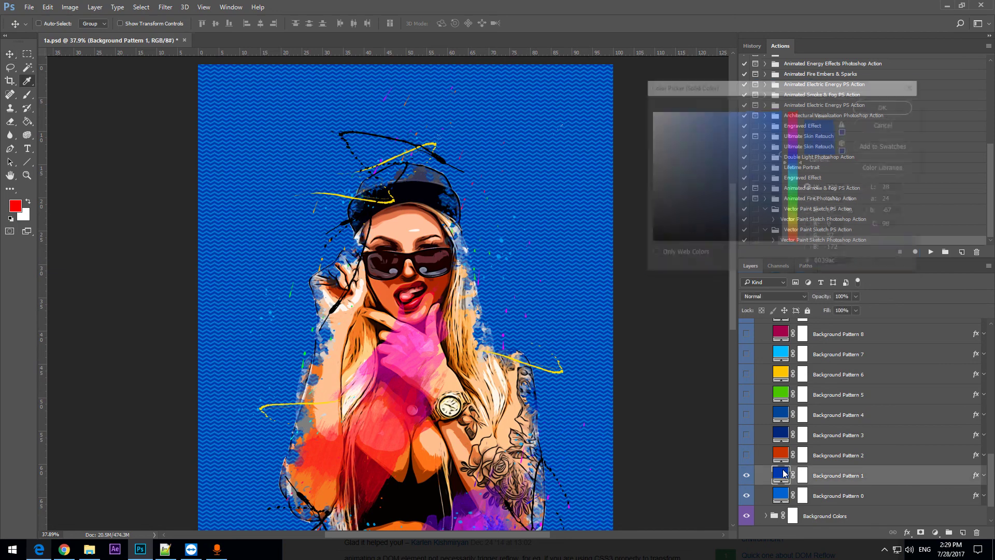
left_click(793, 204)
left_click_drag(764, 196, 794, 184)
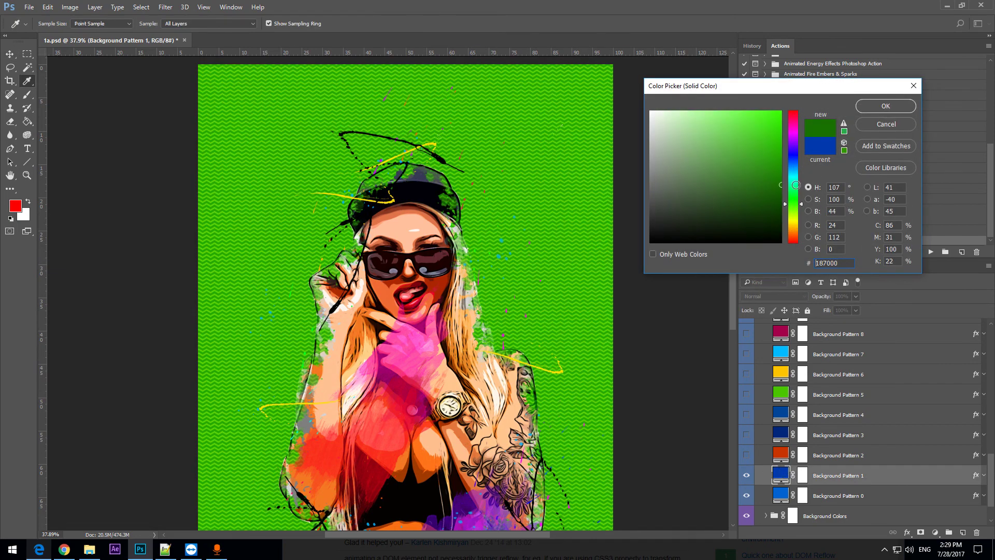
left_click(794, 232)
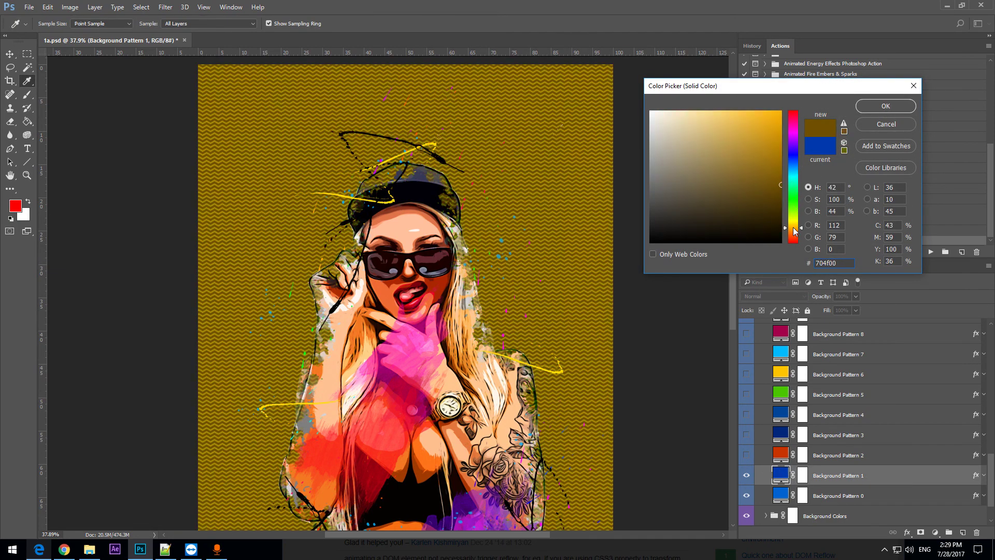
left_click(795, 242)
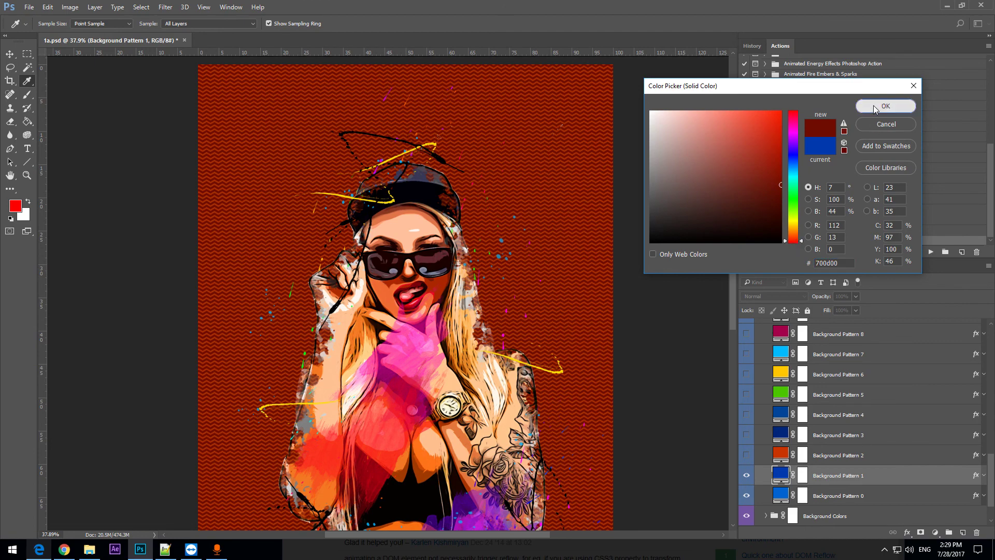
left_click(874, 105)
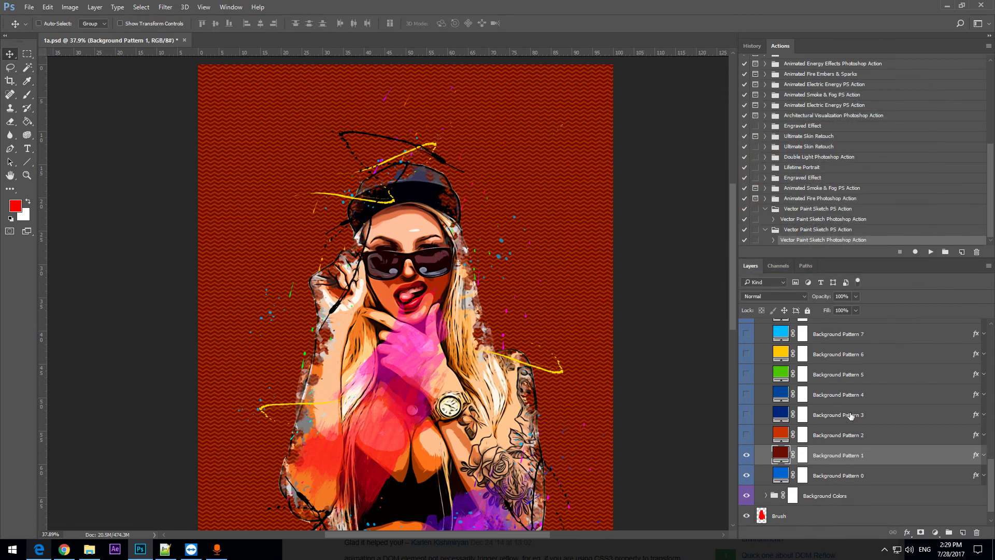
Try enlarging the scale of Background Pattern 1's Pattern Overlay effect and discard the change
left_click(984, 434)
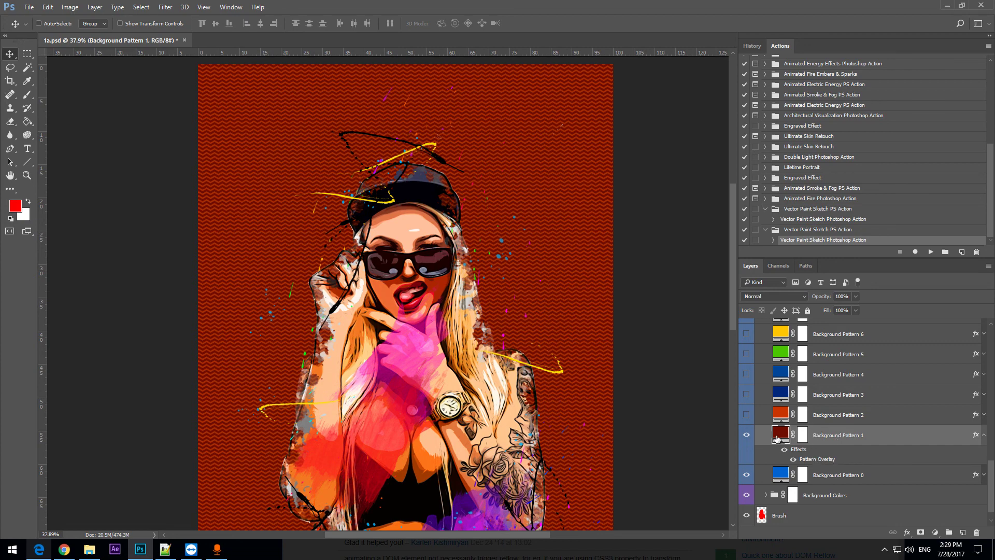
double_click(828, 460)
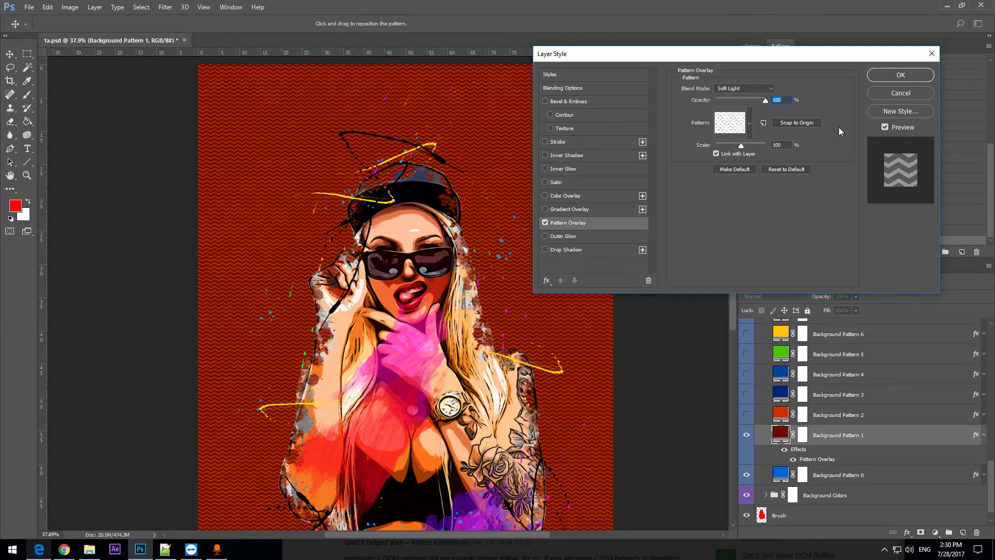
left_click_drag(751, 144, 730, 144)
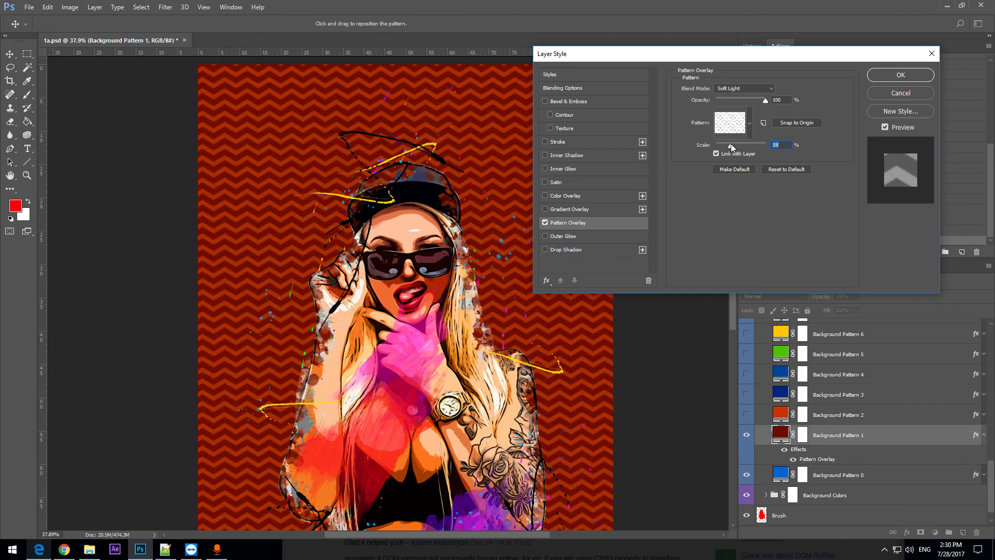
left_click(876, 93)
Hide Background Pattern 1, preview Background Patterns 7, 10 and 11 in turn, and leave Background Pattern 9 visible
scroll(861, 425, "up", 3)
left_click(746, 495)
scroll(750, 480, "up", 3)
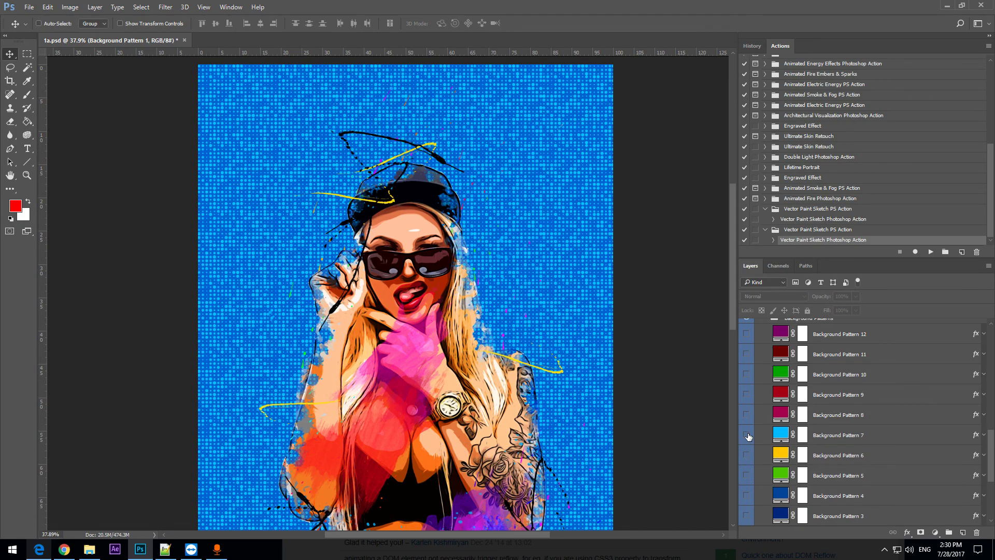
left_click(746, 374)
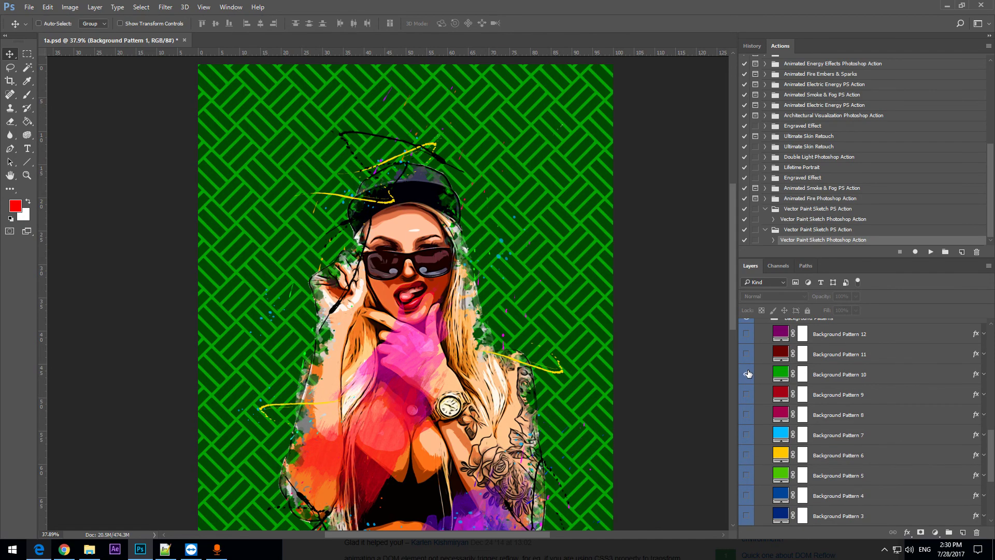
left_click(746, 374)
left_click(747, 354)
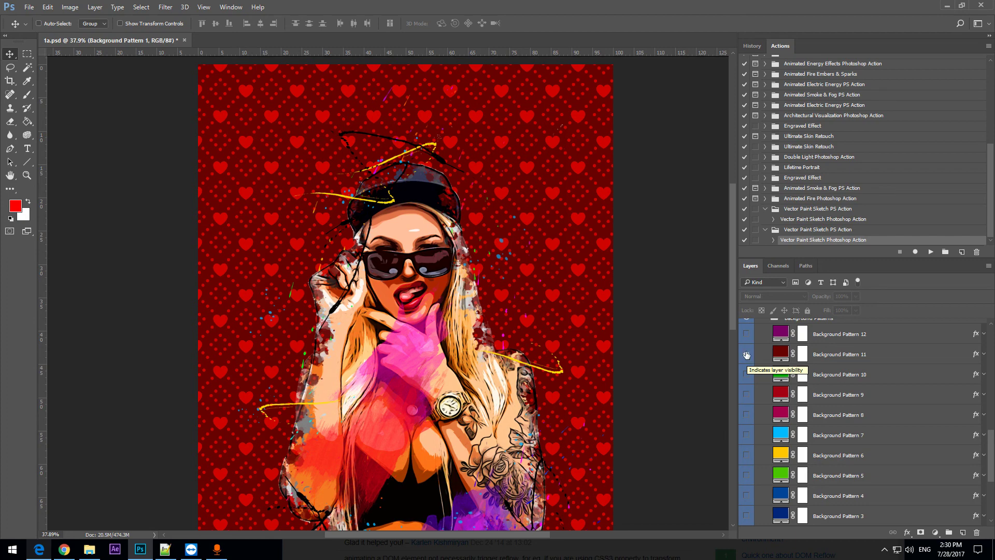
left_click(747, 354)
left_click(748, 395)
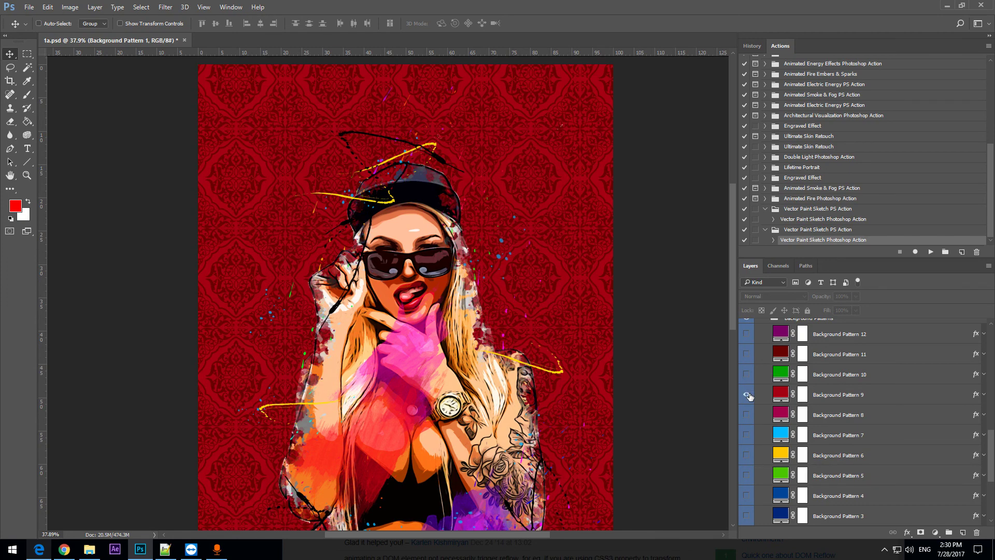
Collapse the Background Patterns group and hide it
scroll(751, 389, "up", 3)
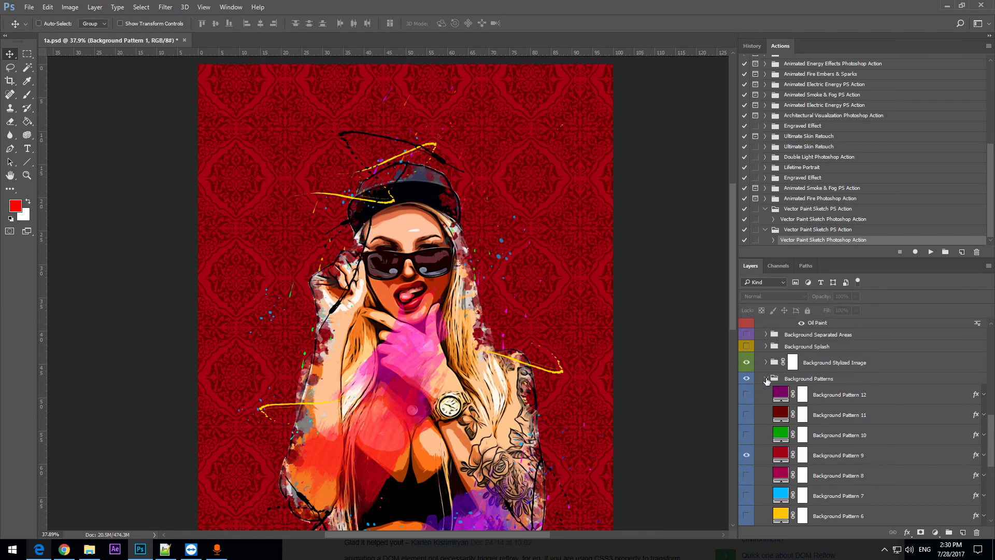
left_click(766, 381)
left_click(766, 379)
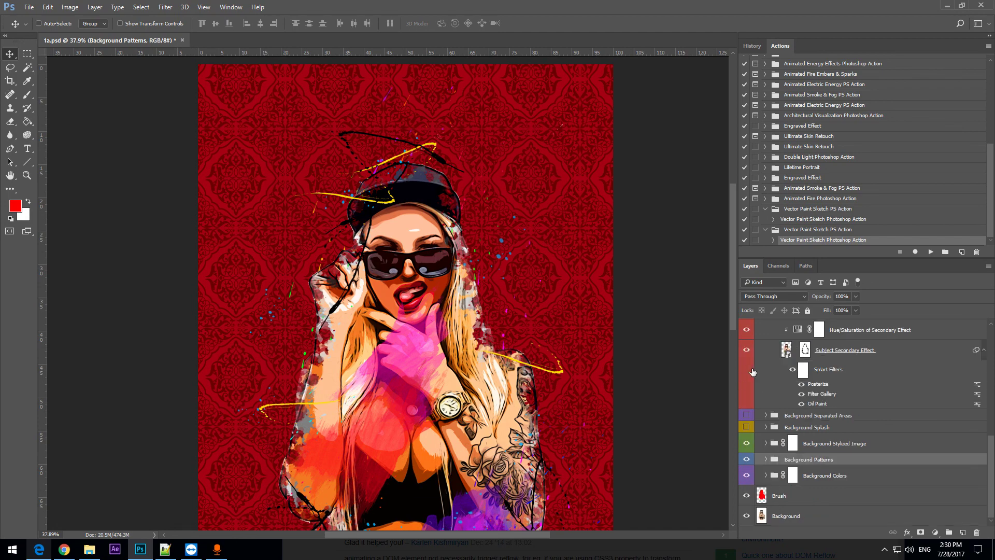
left_click(746, 459)
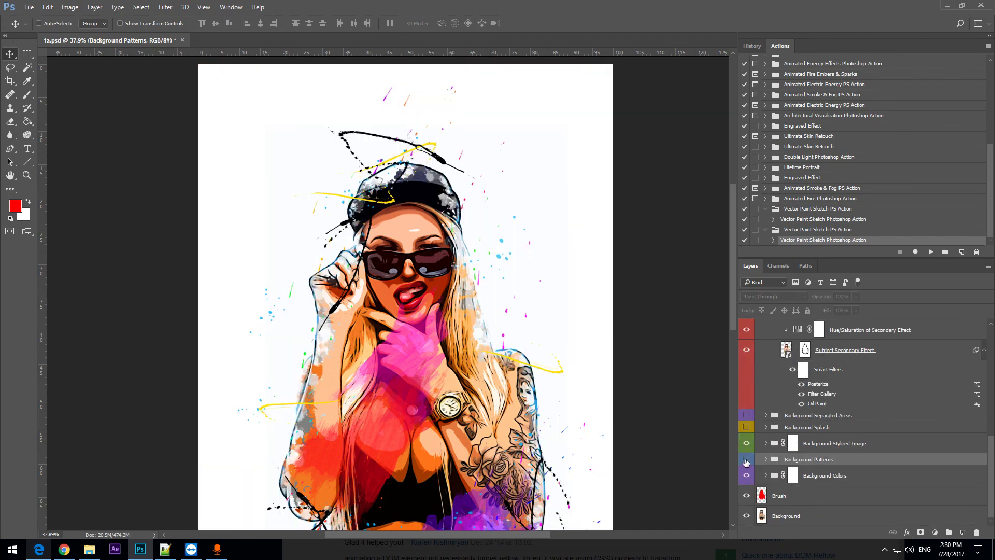
Set the Background Color fill in the Background Colors group to peach ffc790 and compare it with the Background Gradient beneath
left_click(767, 476)
double_click(781, 455)
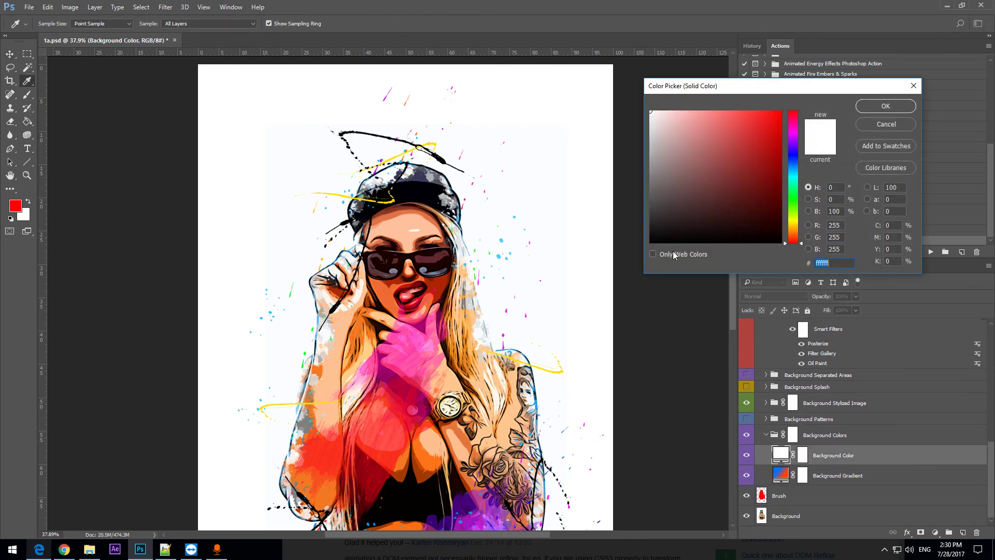
left_click(517, 408)
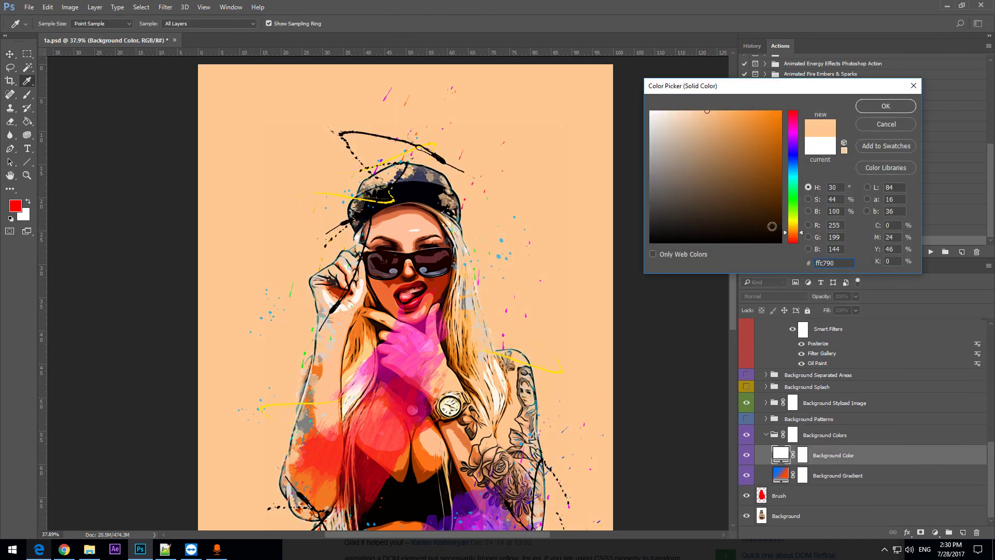
left_click_drag(733, 306, 732, 322)
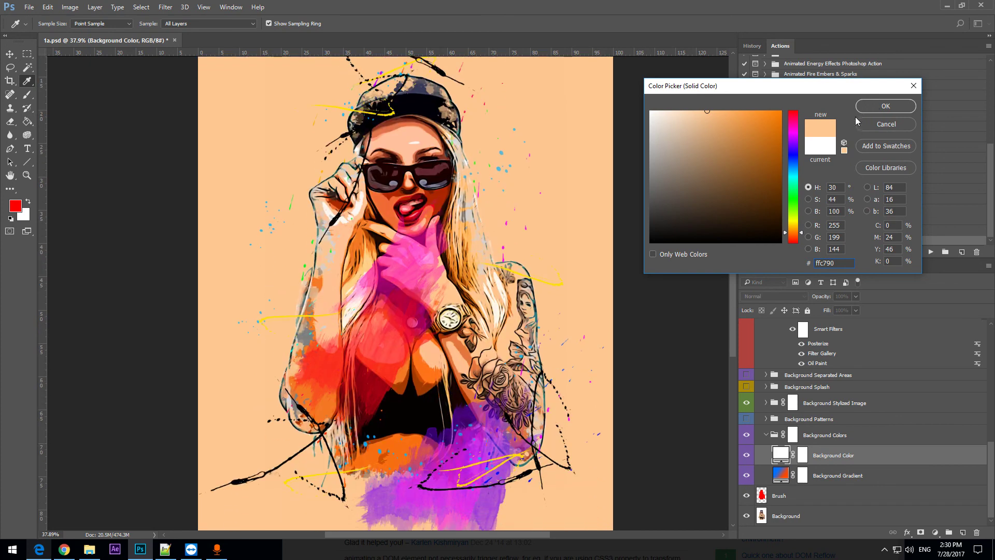
left_click(865, 107)
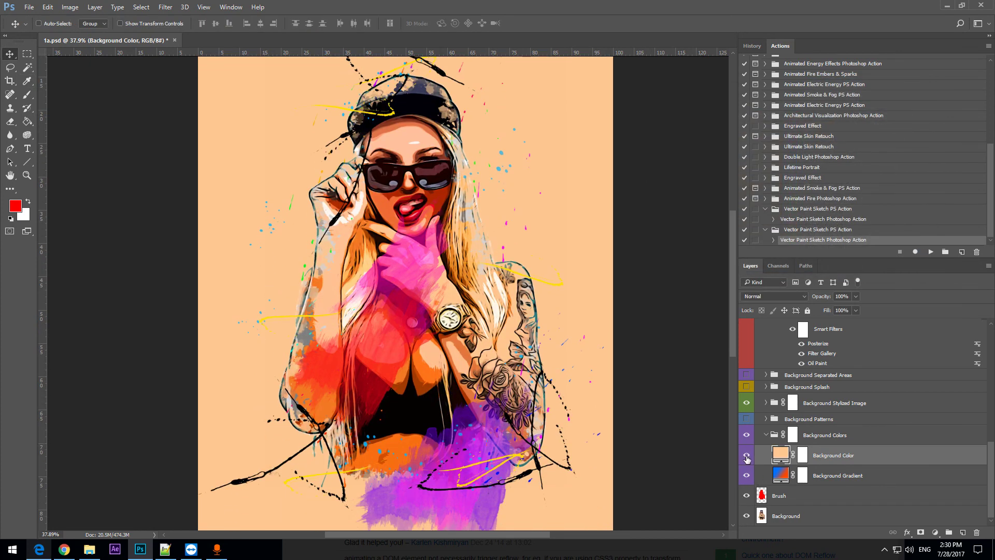
left_click(746, 456)
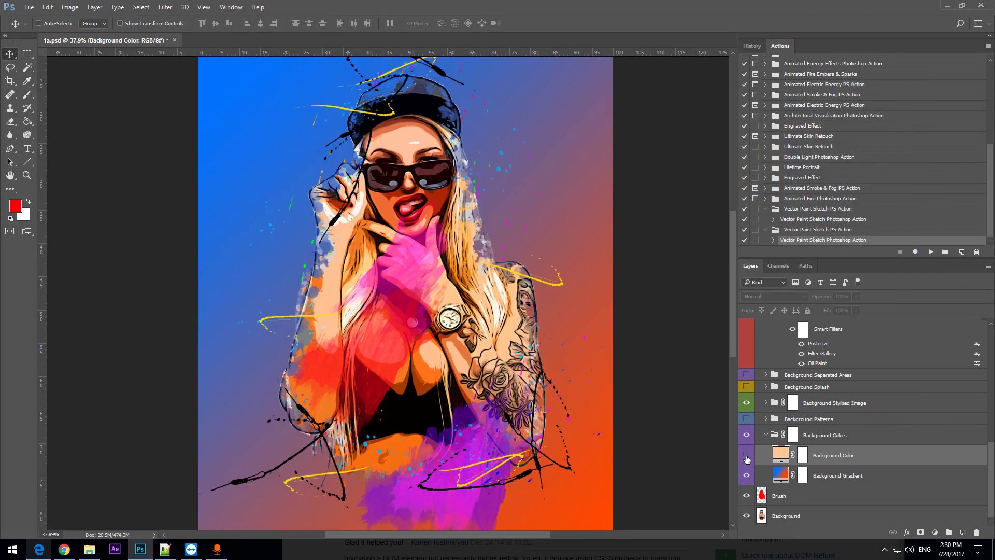
left_click(747, 456)
Select the layer mask of the Subject - Drag Mask group
scroll(756, 458, "up", 6)
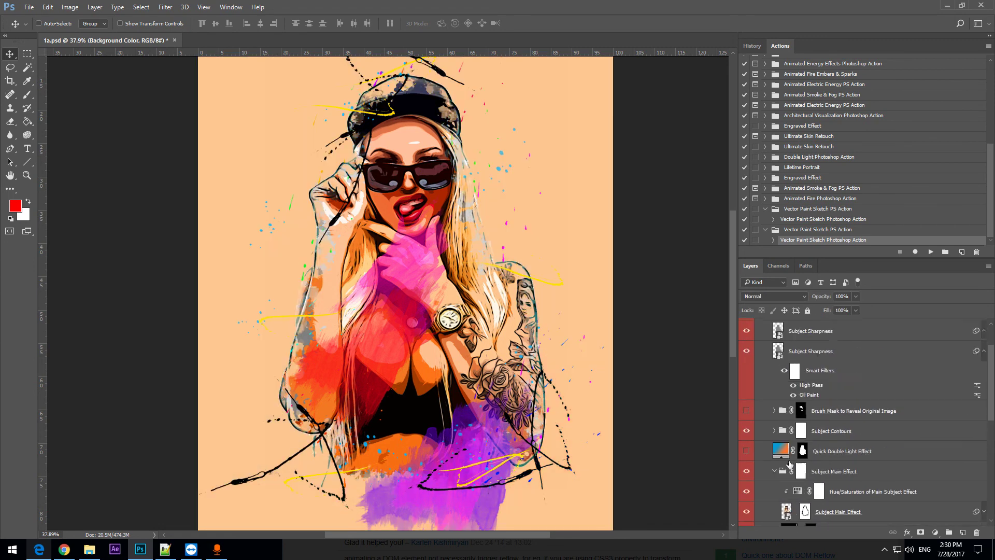
scroll(790, 463, "up", 2)
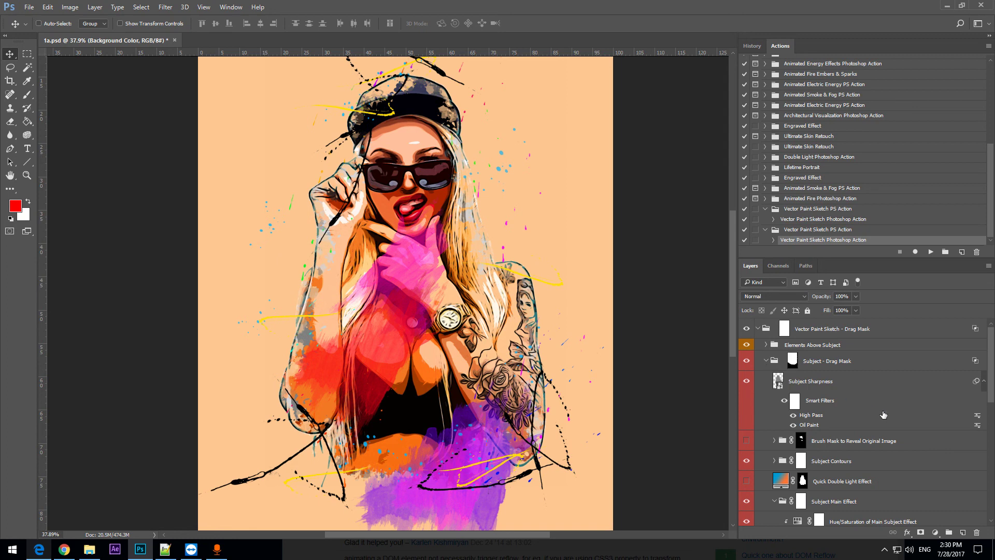
scroll(510, 191, "up", 2)
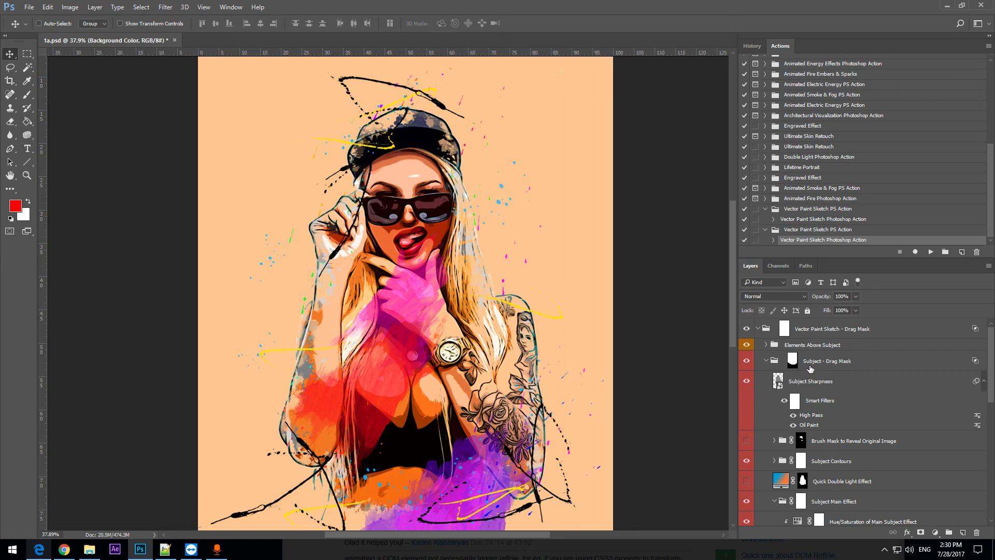
left_click(793, 357)
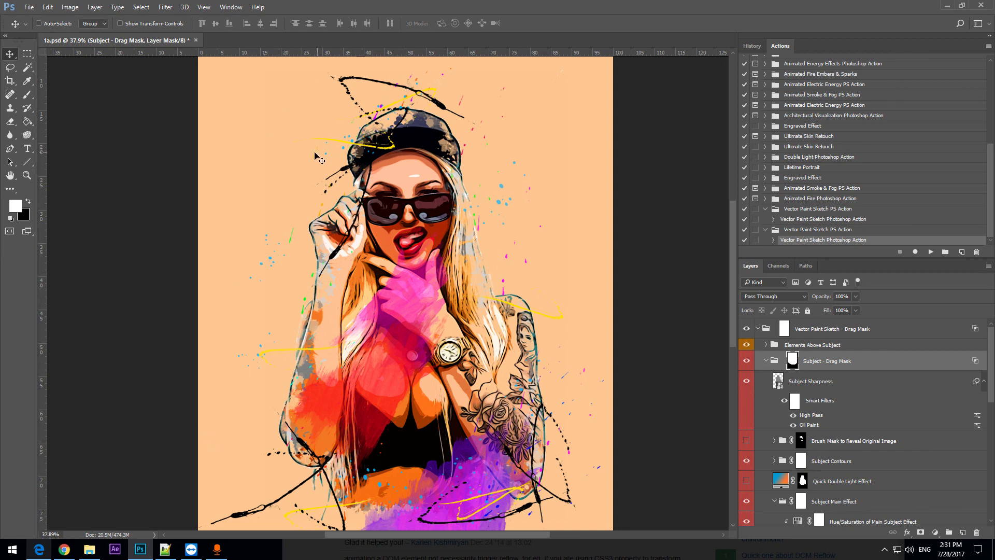
Select the layer mask of Subject Secondary Effect, followed by the layer mask of Subject Main Effect
scroll(857, 351, "down", 1)
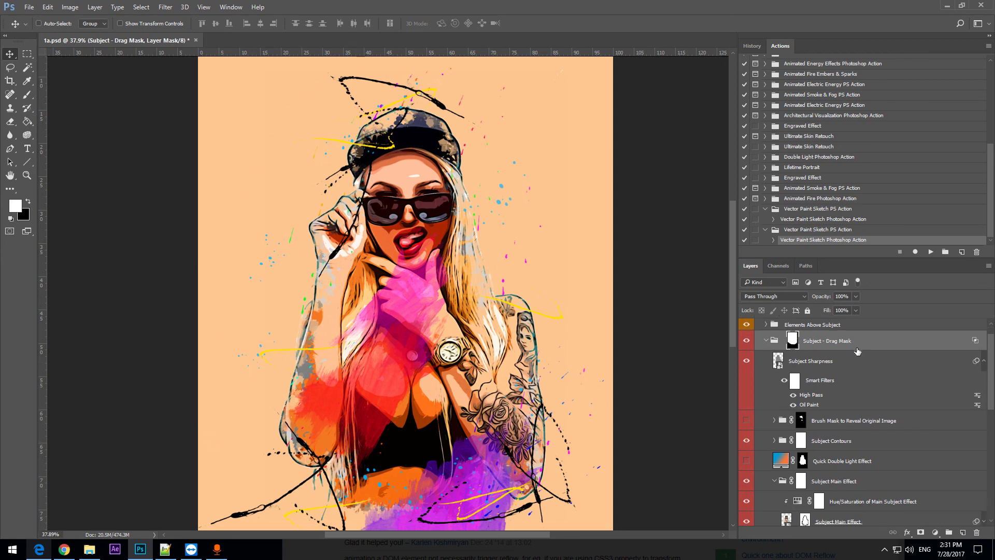
scroll(815, 369, "down", 3)
scroll(790, 356, "down", 2)
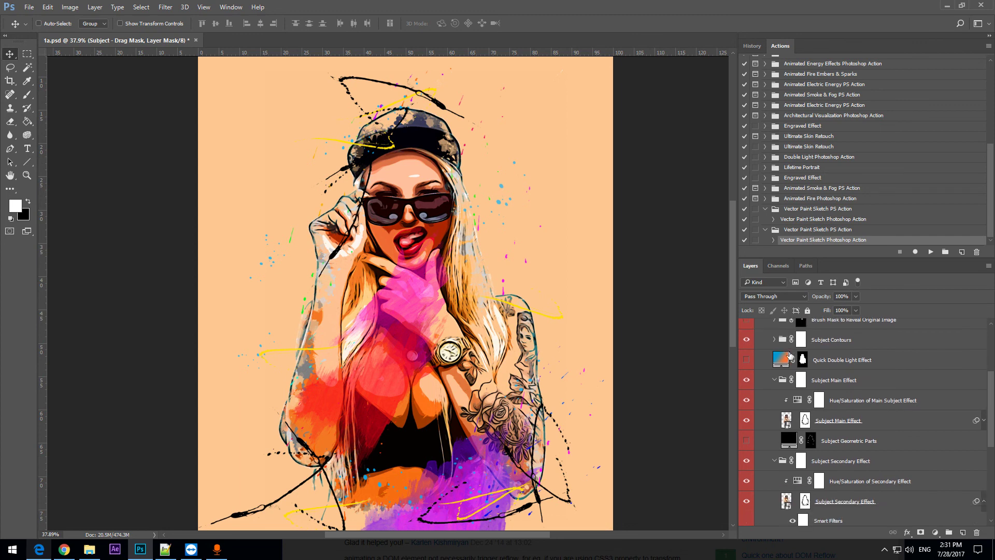
left_click(774, 380)
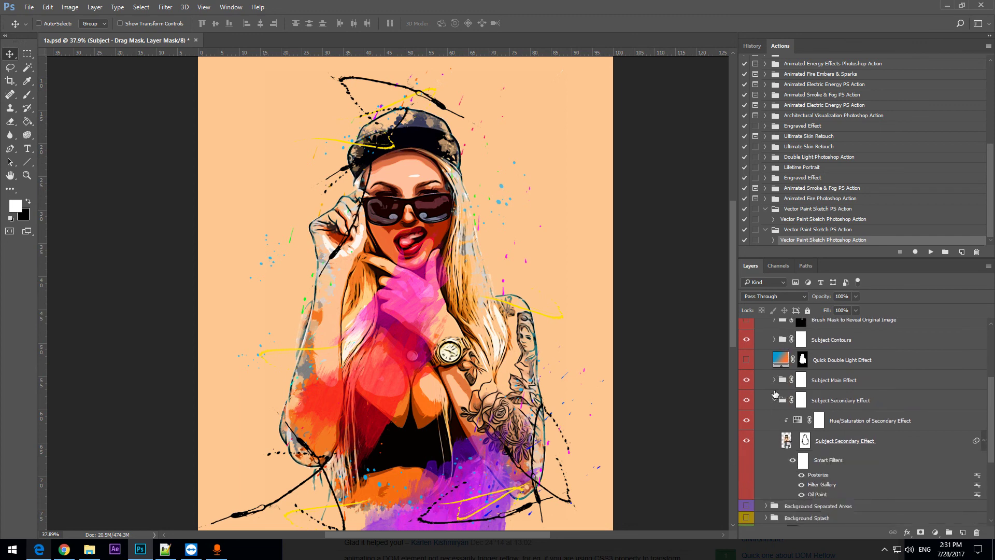
left_click(774, 379)
scroll(793, 404, "down", 3)
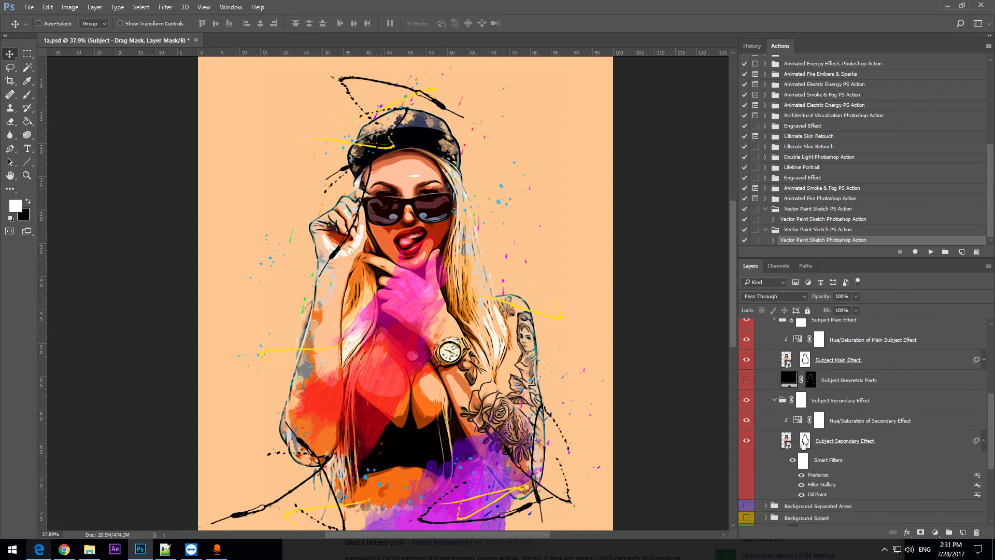
left_click(808, 440)
left_click(805, 360)
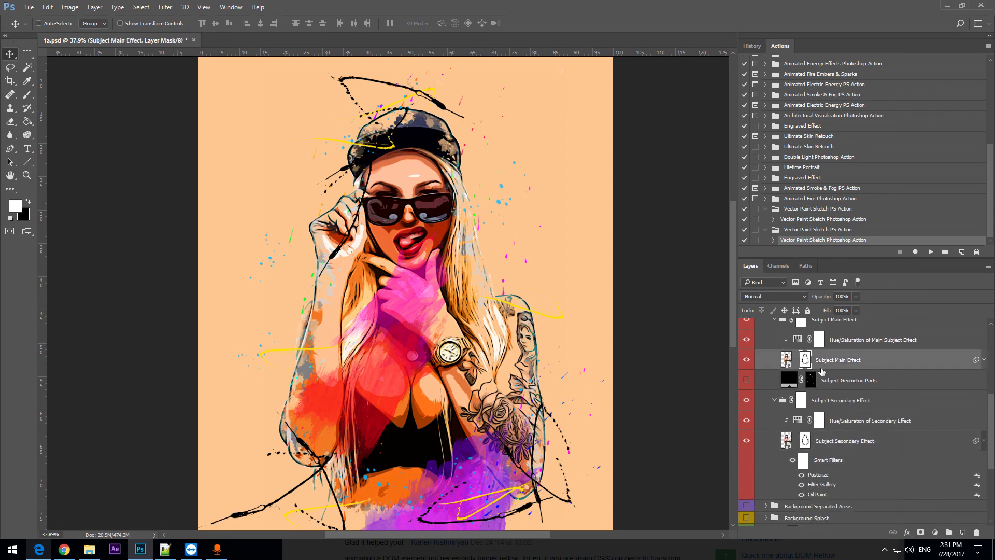
scroll(820, 386, "down", 3)
scroll(820, 386, "down", 2)
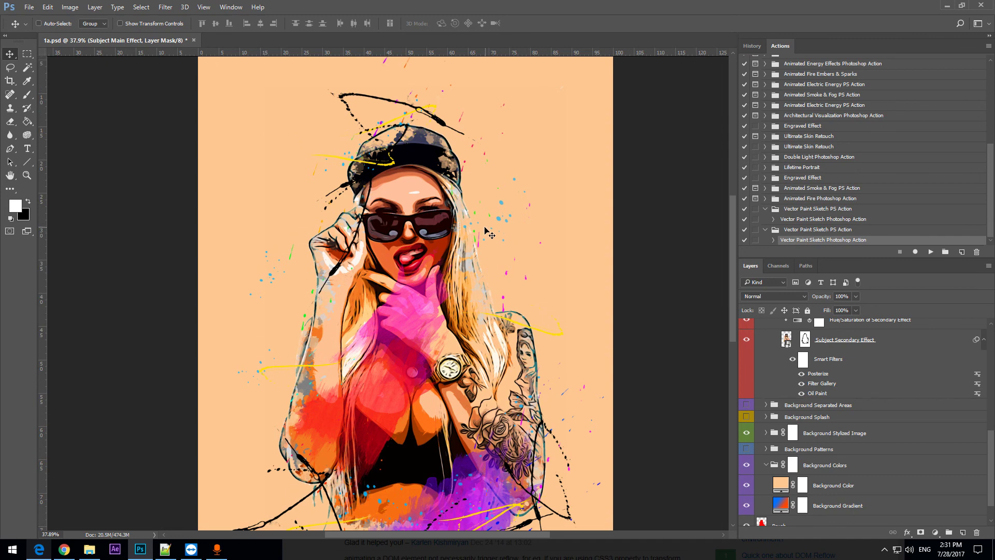
scroll(487, 231, "down", 3)
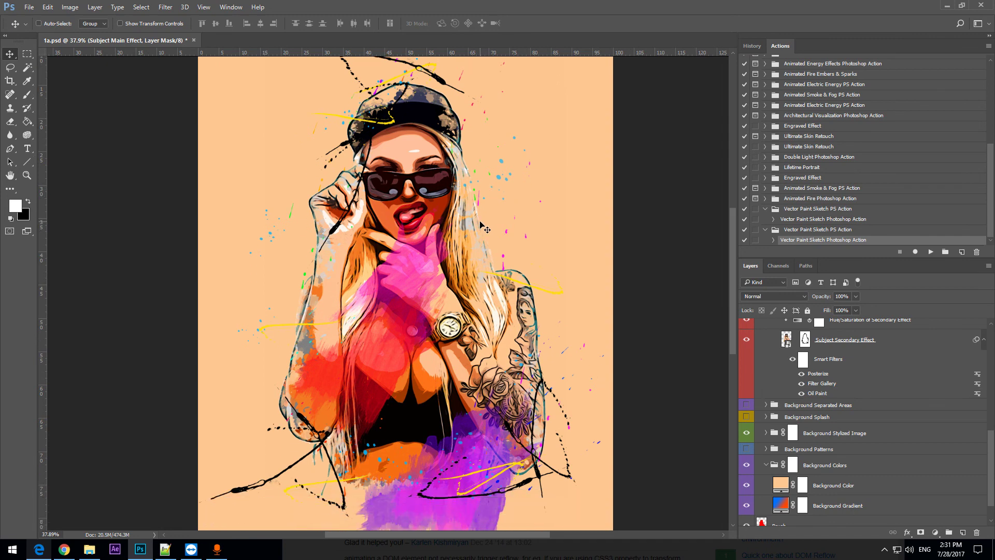